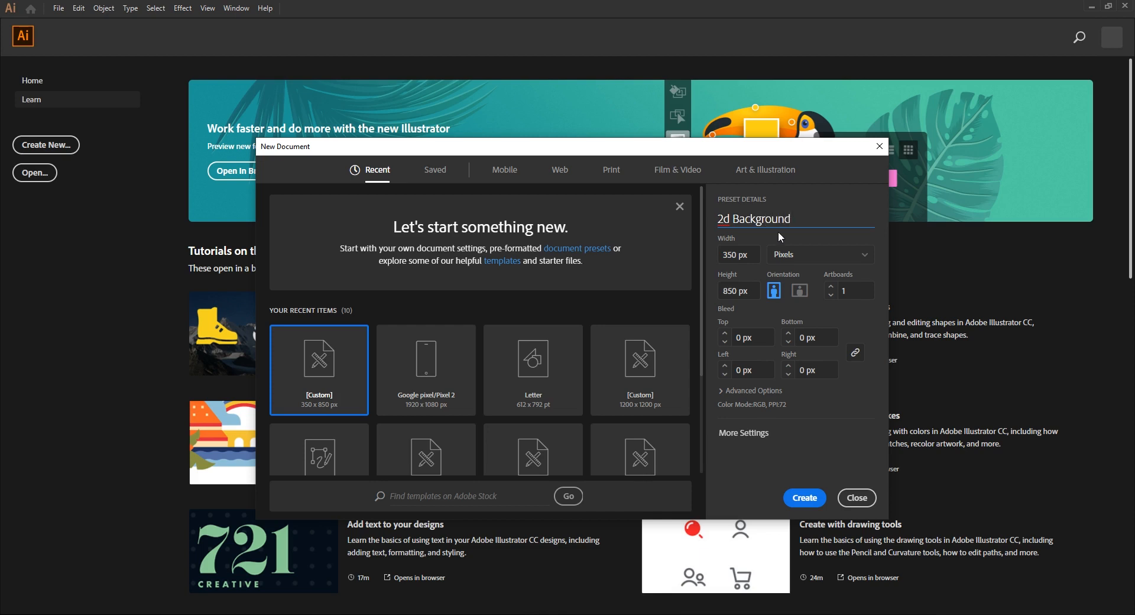
Set the new document's size to 1920 by 1080 pixels, with pixels as the unit, and create it
{"action": "key", "text": "Tab"}
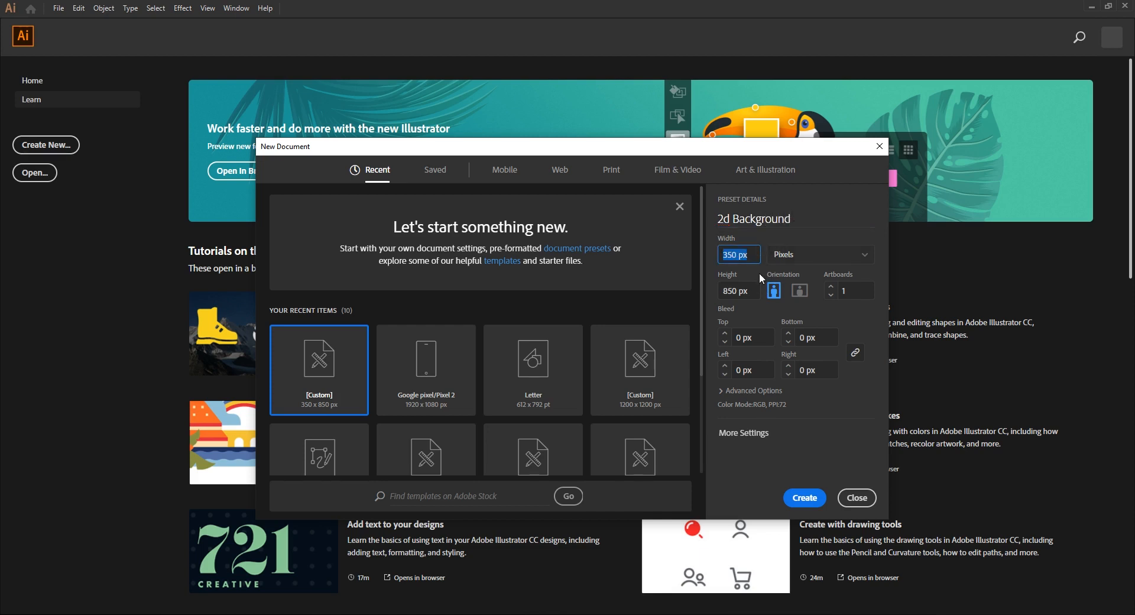
{"action": "key", "text": "BackSpace"}
{"action": "type", "text": "1920"}
{"action": "key", "text": "Tab"}
{"action": "type", "text": "1080"}
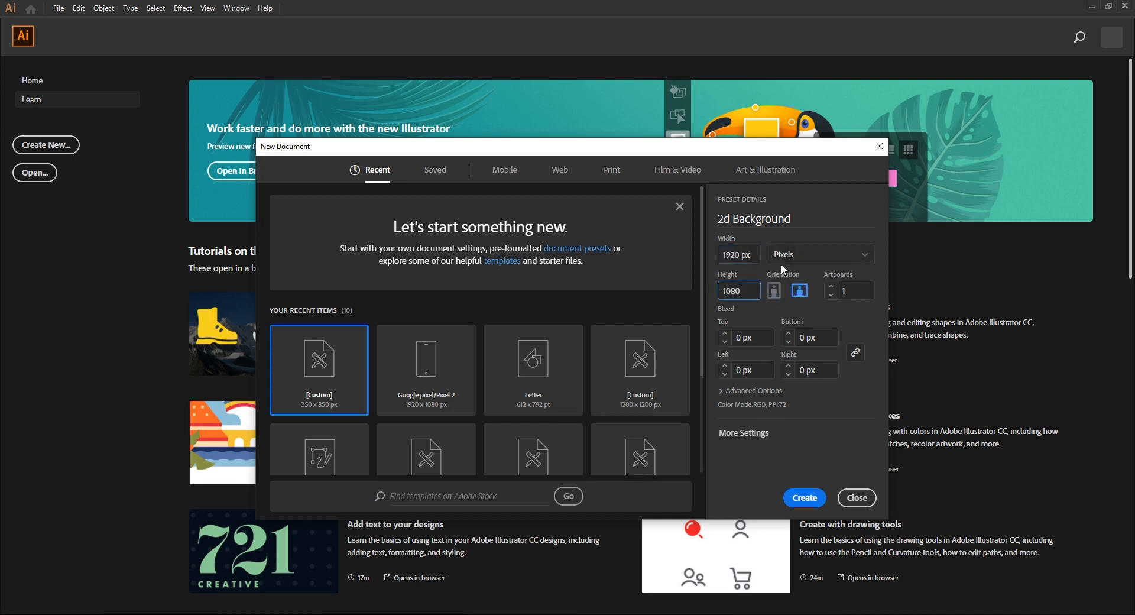
{"action": "left_click", "coordinate": [786, 254]}
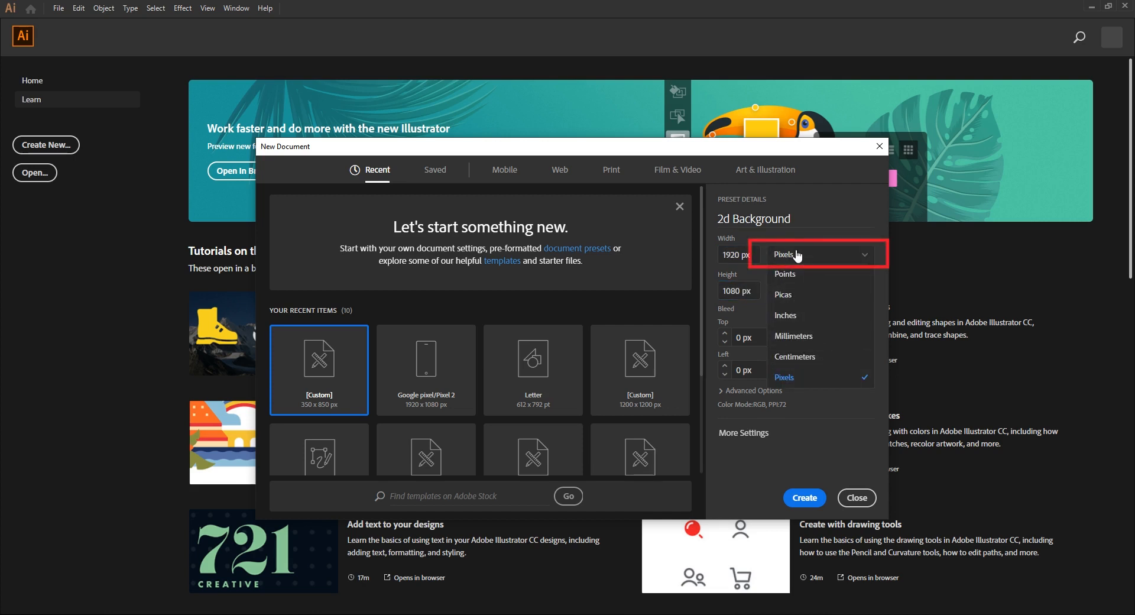
{"action": "left_click", "coordinate": [792, 254]}
{"action": "left_click", "coordinate": [802, 253]}
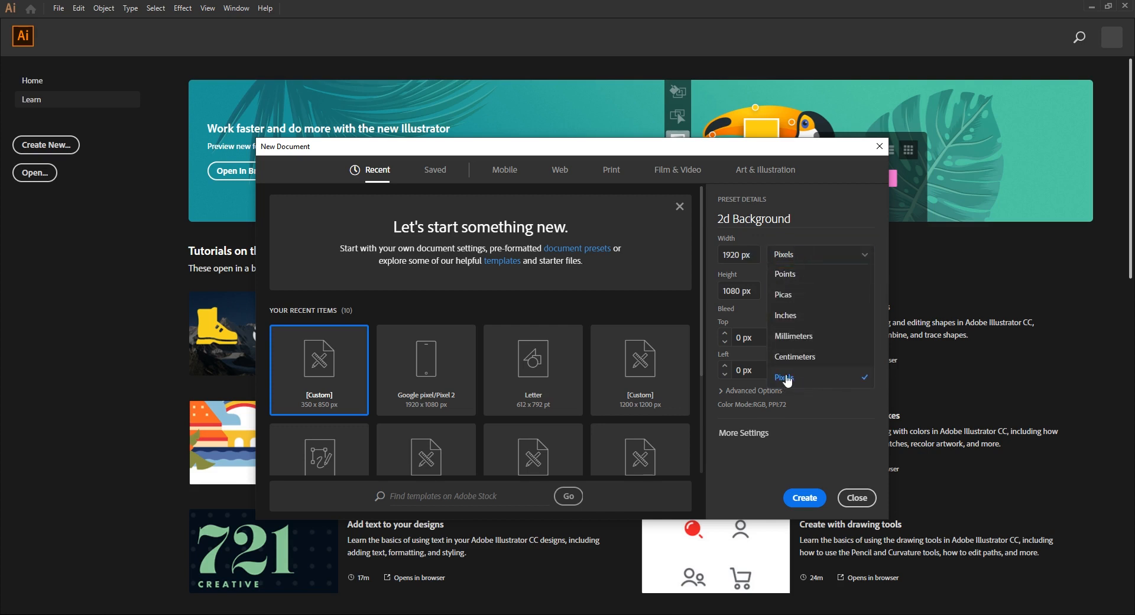
{"action": "left_click", "coordinate": [786, 378]}
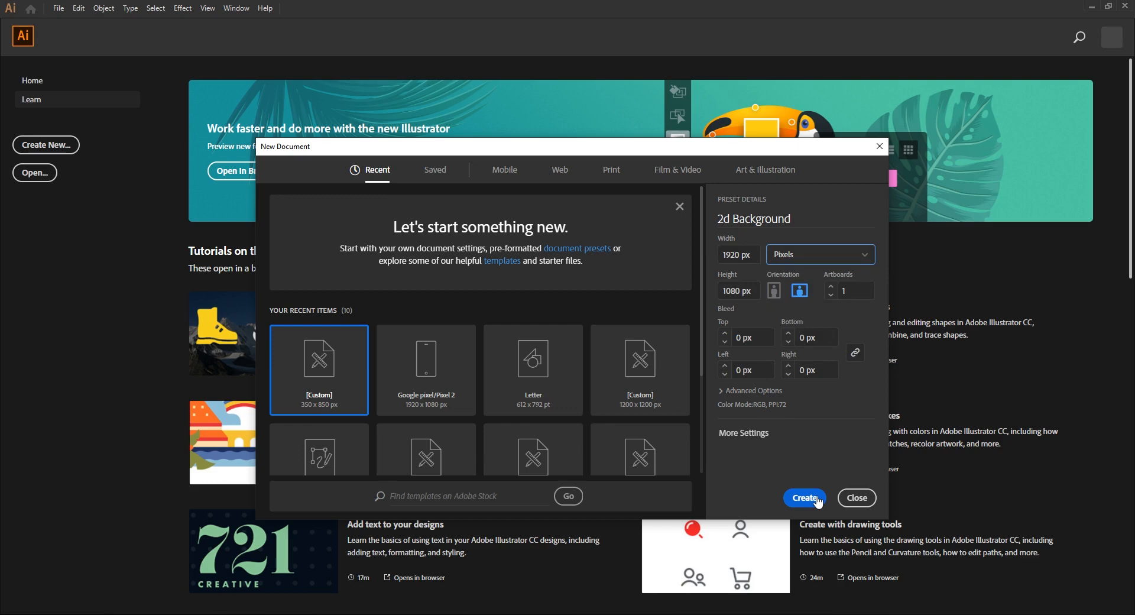
{"action": "left_click", "coordinate": [817, 498]}
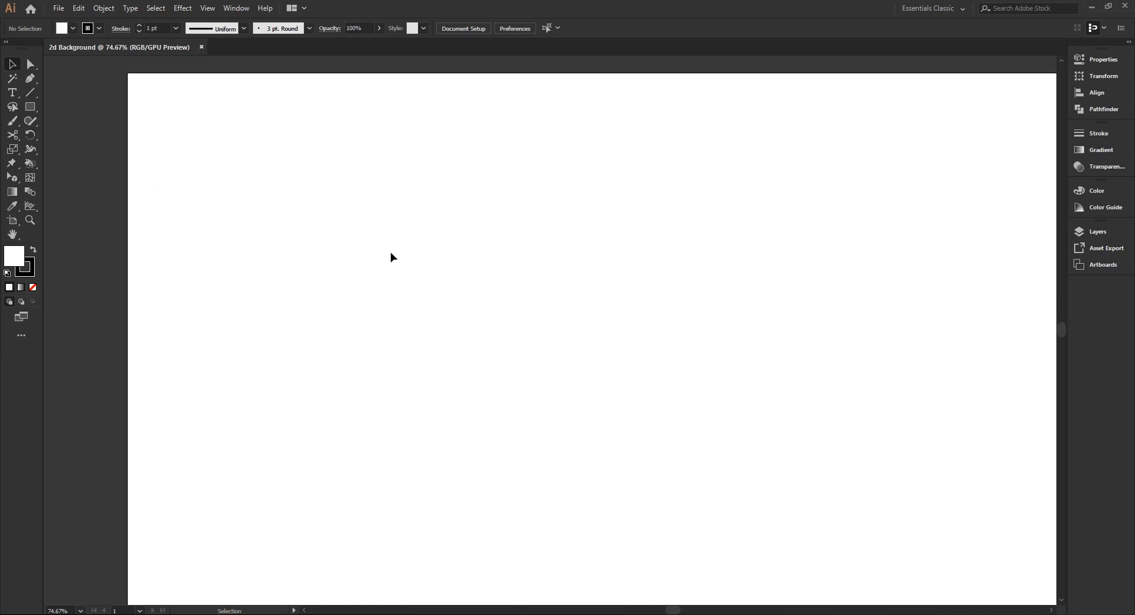
Place the images sketch and tree skatch from the Skatches folder side by side on the artboard
{"action": "key", "text": "alt+Tab"}
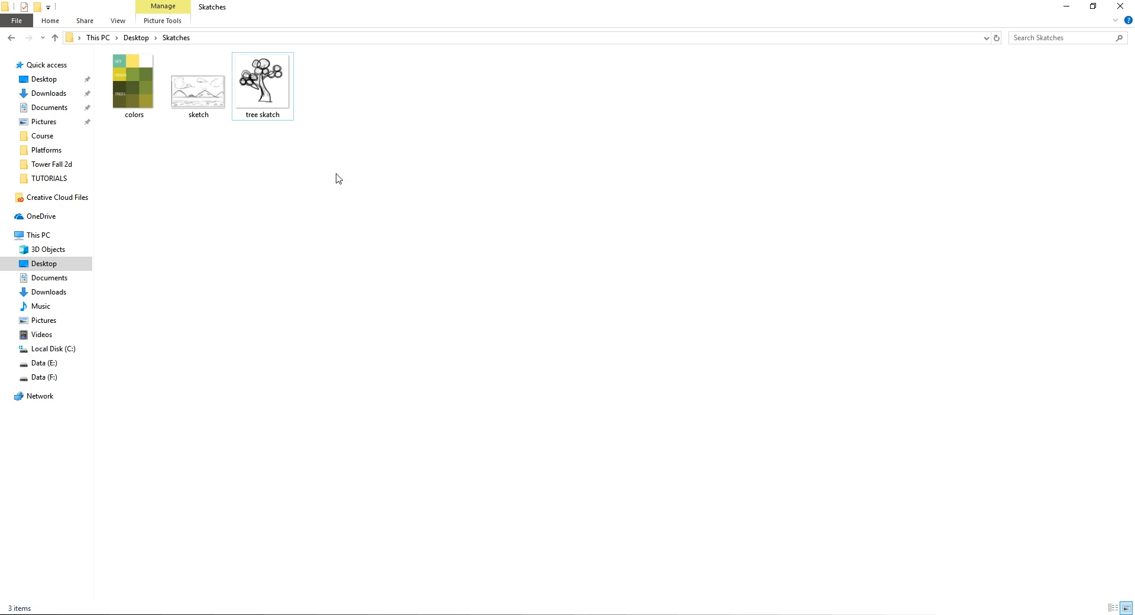
{"action": "left_click_drag", "start_coordinate": [339, 194], "coordinate": [168, 53]}
{"action": "mouse_move", "coordinate": [260, 89]}
{"action": "left_mouse_down"}
{"action": "mouse_move", "coordinate": [241, 461]}
{"action": "mouse_move", "coordinate": [184, 608]}
{"action": "mouse_move", "coordinate": [530, 275]}
{"action": "mouse_move", "coordinate": [494, 304]}
{"action": "mouse_move", "coordinate": [973, 263]}
{"action": "mouse_move", "coordinate": [900, 244]}
{"action": "left_mouse_up"}
{"action": "left_click_drag", "start_coordinate": [655, 289], "coordinate": [539, 282]}
{"action": "left_click_drag", "start_coordinate": [880, 232], "coordinate": [775, 278]}
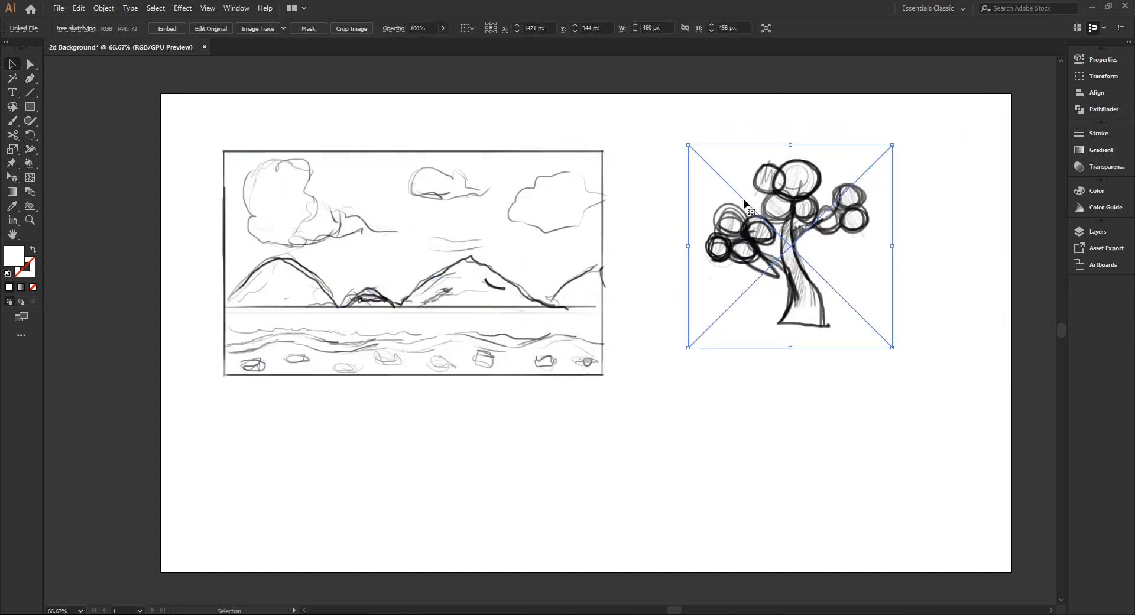
{"action": "left_click", "coordinate": [362, 286]}
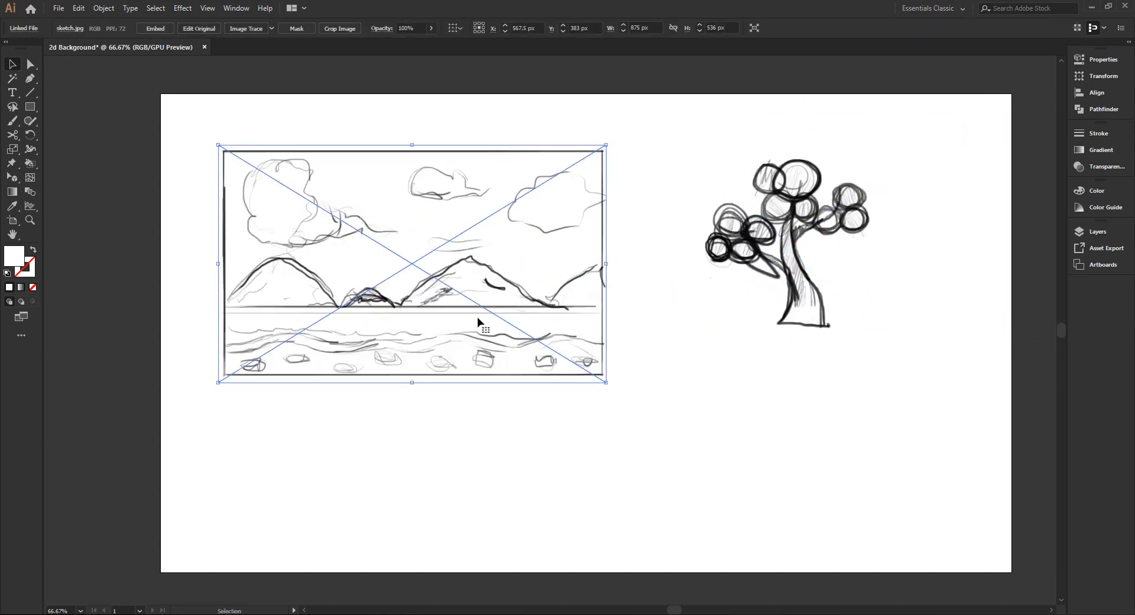
{"action": "left_click", "coordinate": [699, 374]}
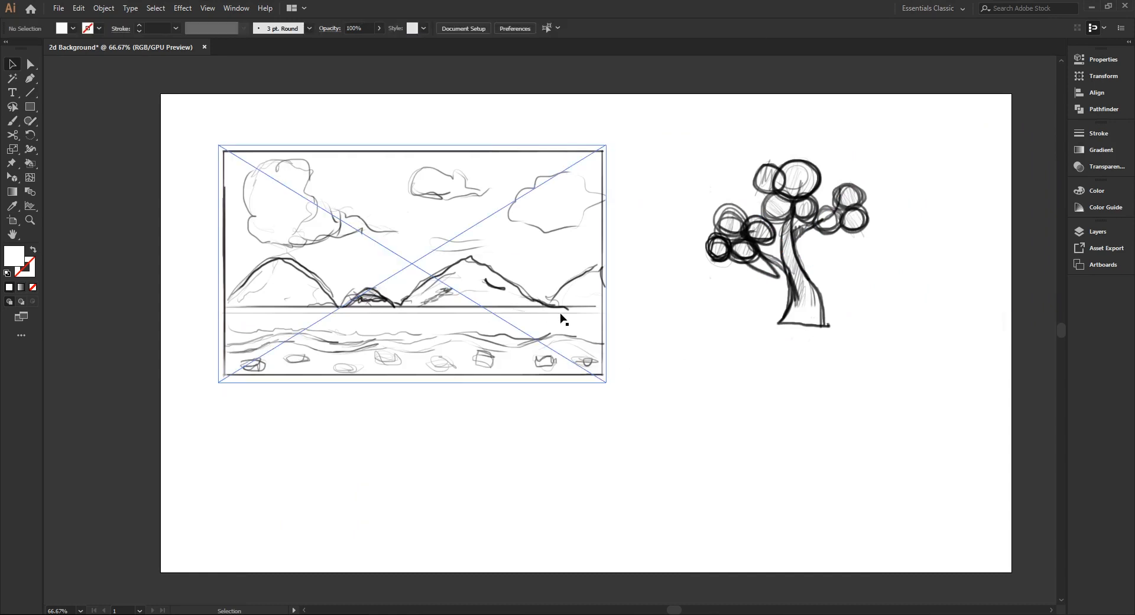
{"action": "scroll", "coordinate": [695, 400], "scroll_direction": "up", "scroll_amount": 2}
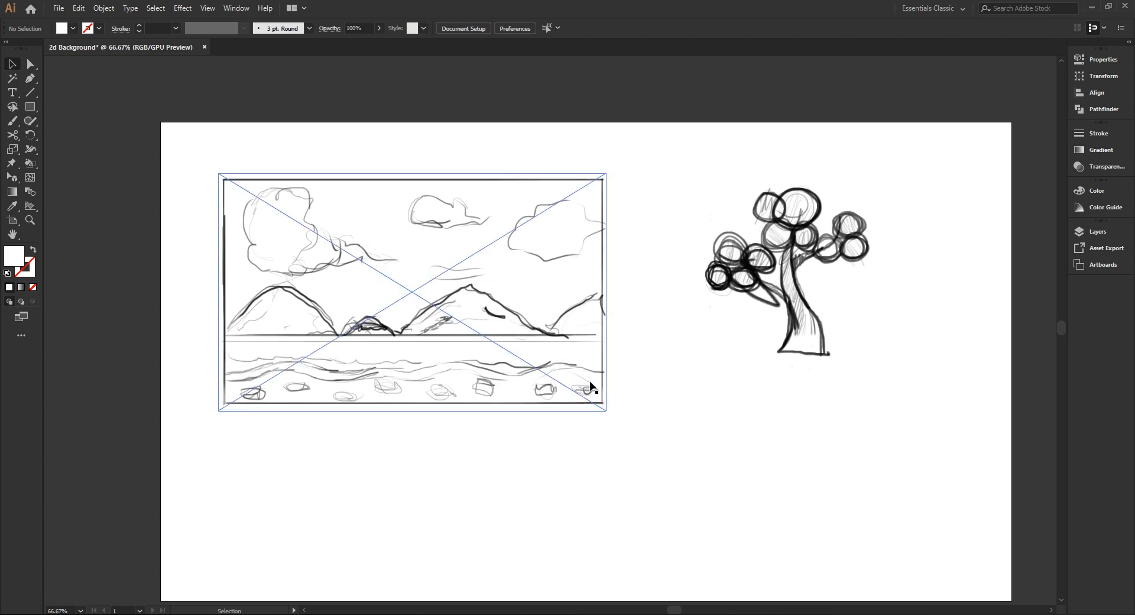
Enlarge the landscape sketch and position it to cover most of the artboard
{"action": "left_click", "coordinate": [565, 389]}
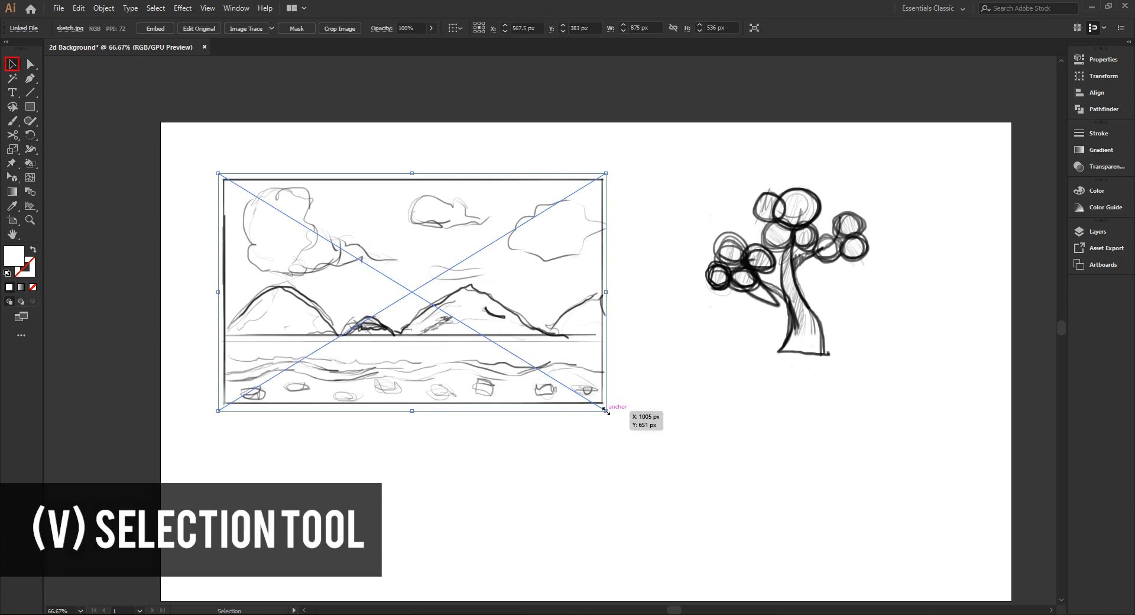
{"action": "left_click_drag", "start_coordinate": [606, 410], "coordinate": [734, 488]}
{"action": "left_click_drag", "start_coordinate": [408, 335], "coordinate": [542, 386]}
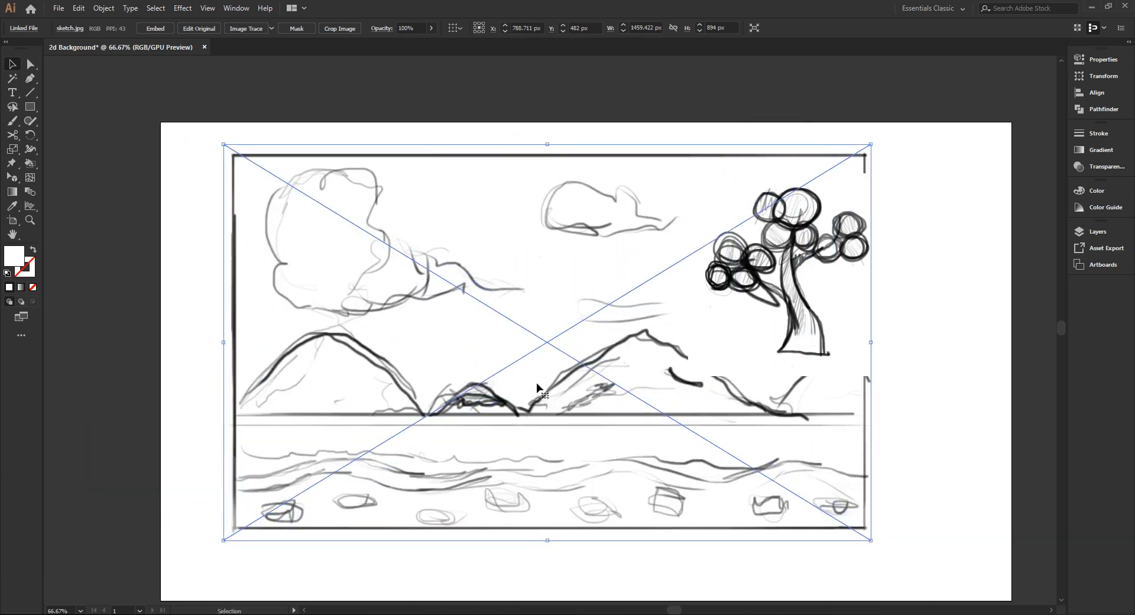
{"action": "scroll", "coordinate": [674, 417], "scroll_direction": "down", "scroll_amount": 2}
{"action": "left_click_drag", "start_coordinate": [770, 469], "coordinate": [805, 492]}
{"action": "left_click_drag", "start_coordinate": [699, 417], "coordinate": [713, 426]}
Stretch the landscape sketch's edges slightly past the artboard, to about 1976 by 1141 px
{"action": "left_click_drag", "start_coordinate": [819, 381], "coordinate": [840, 381]}
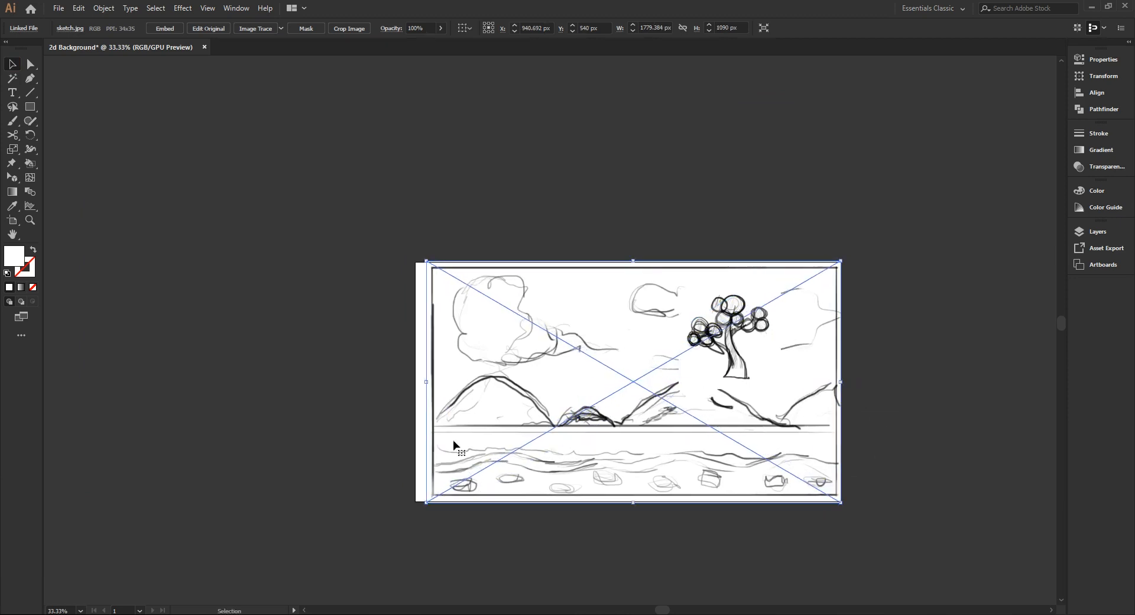
{"action": "left_click_drag", "start_coordinate": [425, 378], "coordinate": [415, 381]}
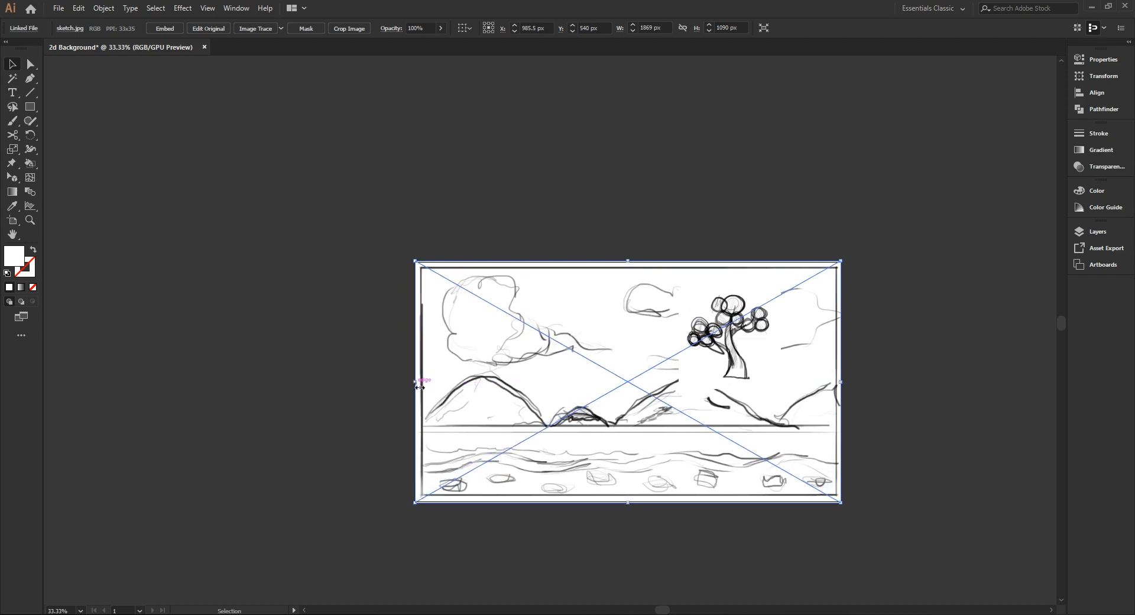
{"action": "left_click_drag", "start_coordinate": [628, 502], "coordinate": [627, 507]}
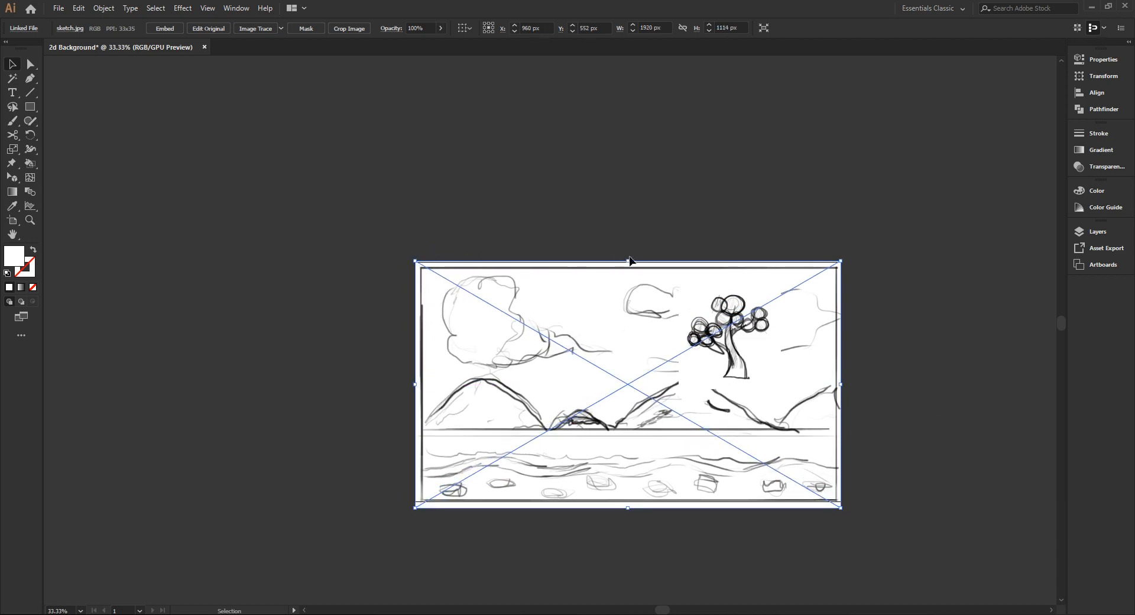
{"action": "left_click_drag", "start_coordinate": [629, 261], "coordinate": [629, 255]}
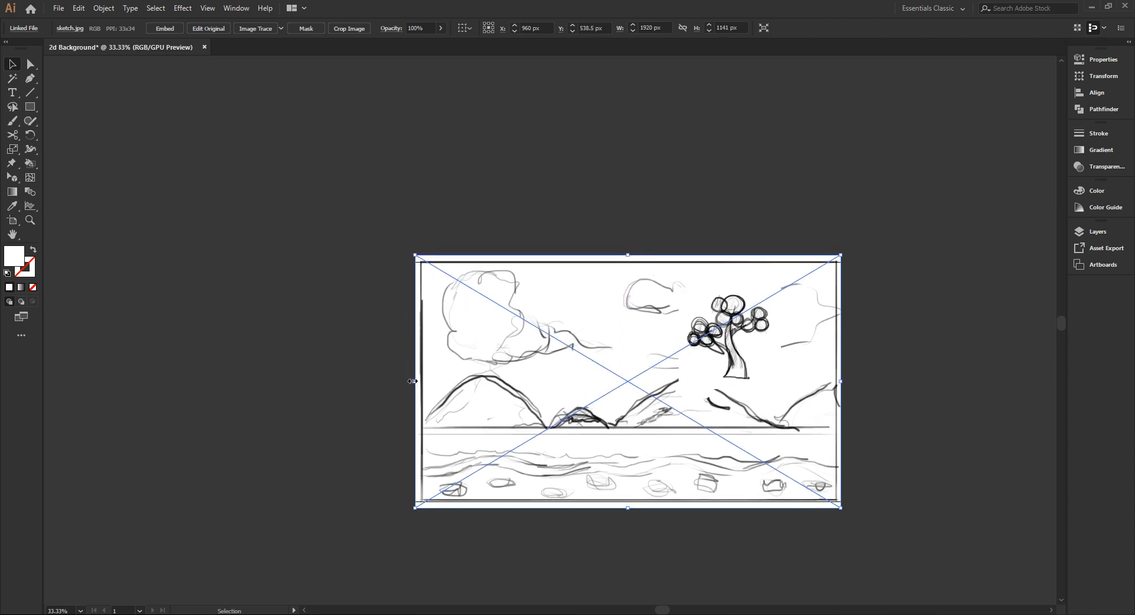
{"action": "left_click_drag", "start_coordinate": [412, 381], "coordinate": [408, 384]}
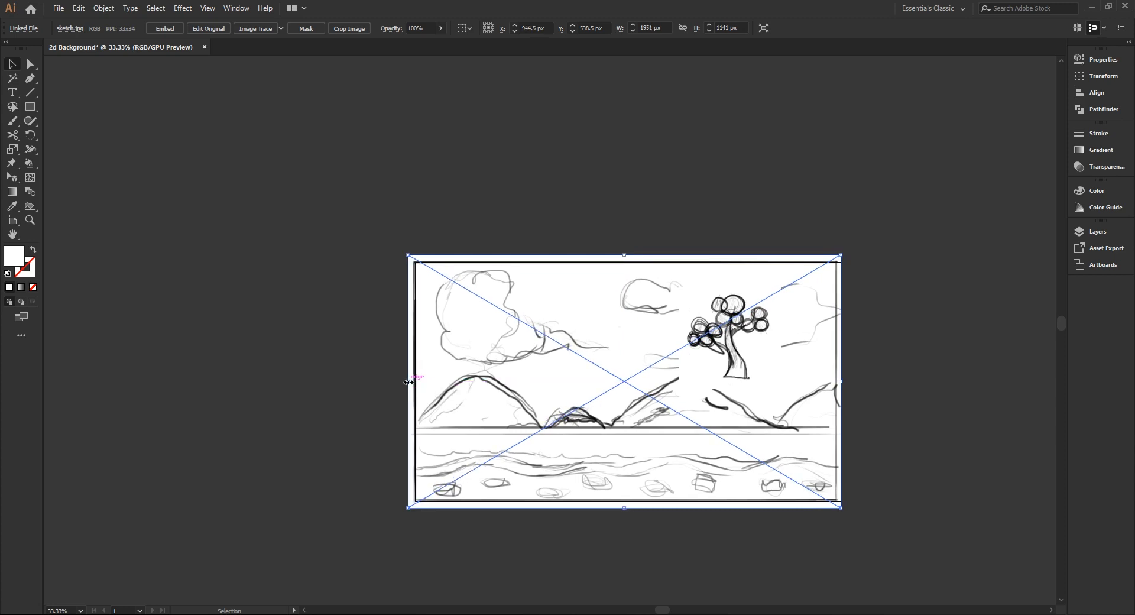
{"action": "left_click_drag", "start_coordinate": [840, 381], "coordinate": [846, 383]}
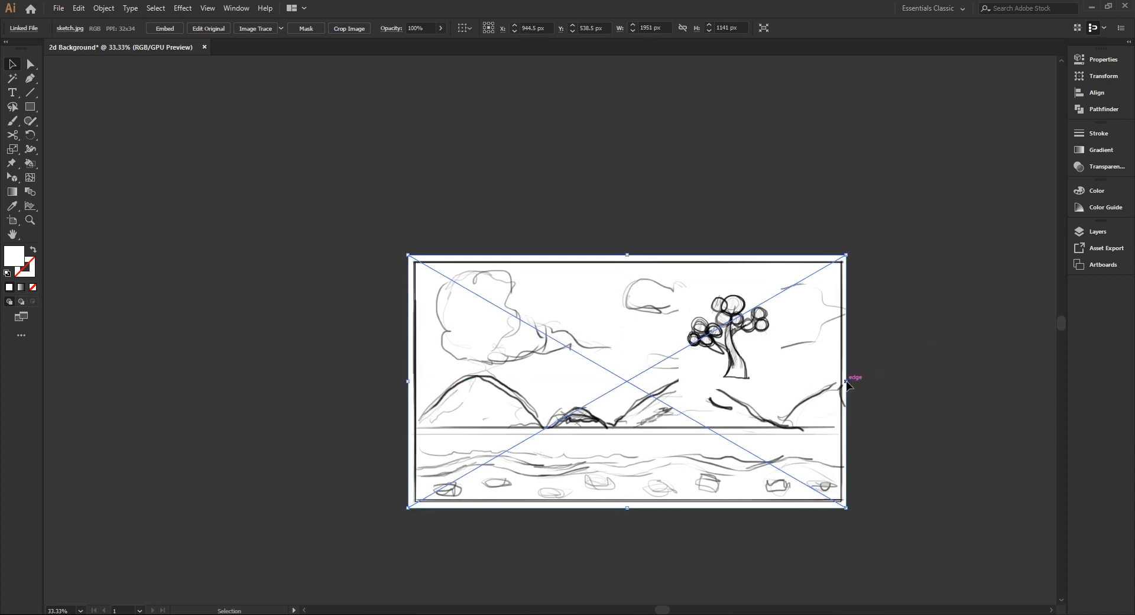
Move the tree sketch off the artboard, just to the right of the landscape sketch
{"action": "left_click", "coordinate": [904, 373]}
{"action": "mouse_move", "coordinate": [754, 372]}
{"action": "left_mouse_down"}
{"action": "mouse_move", "coordinate": [781, 356]}
{"action": "mouse_move", "coordinate": [933, 341]}
{"action": "left_mouse_up"}
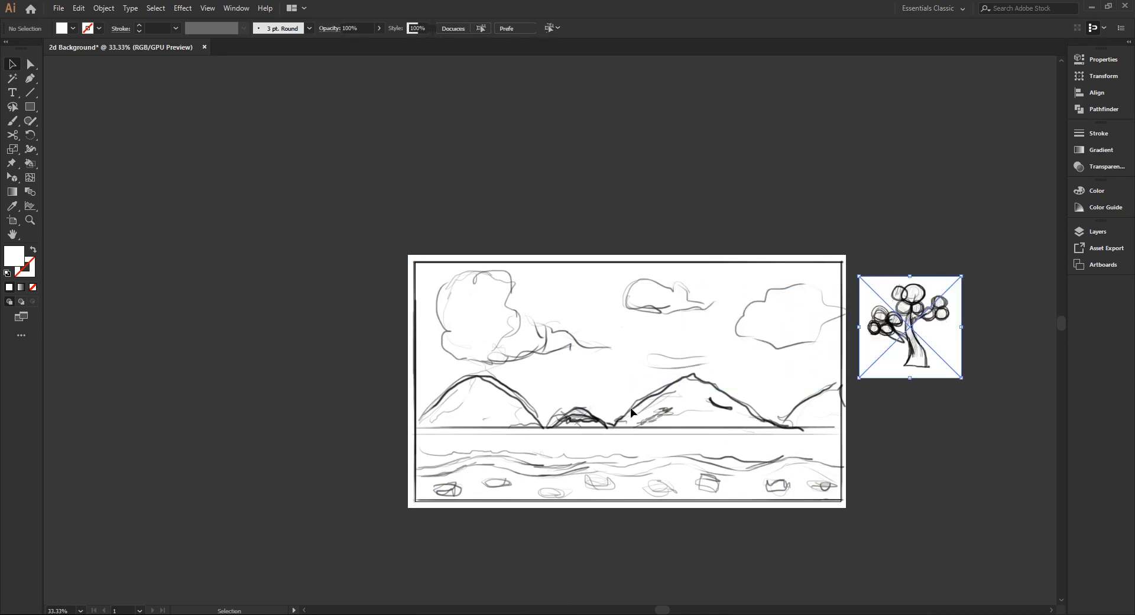
{"action": "left_click", "coordinate": [822, 544]}
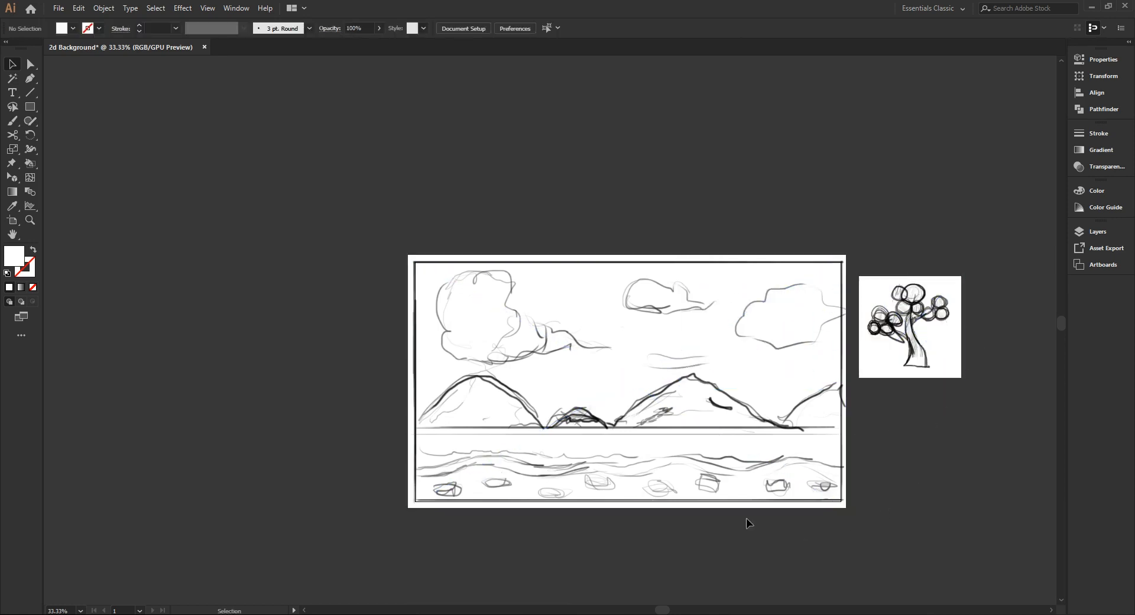
Lower the landscape sketch's opacity so its lines look faded for tracing
{"action": "scroll", "coordinate": [754, 473], "scroll_direction": "up", "scroll_amount": 1}
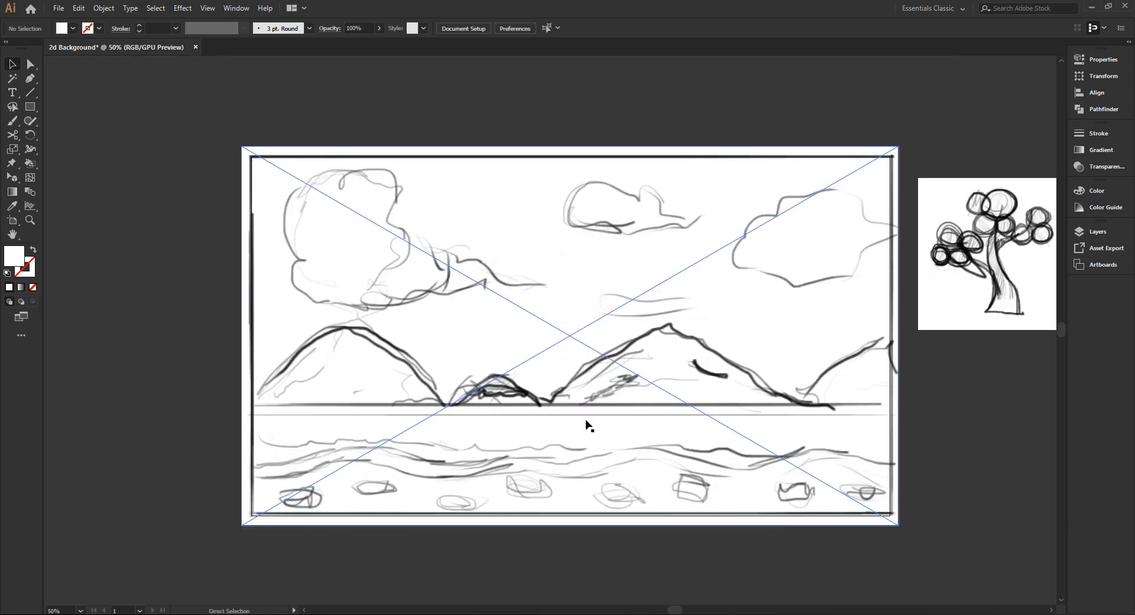
{"action": "scroll", "coordinate": [656, 455], "scroll_direction": "up", "scroll_amount": 2}
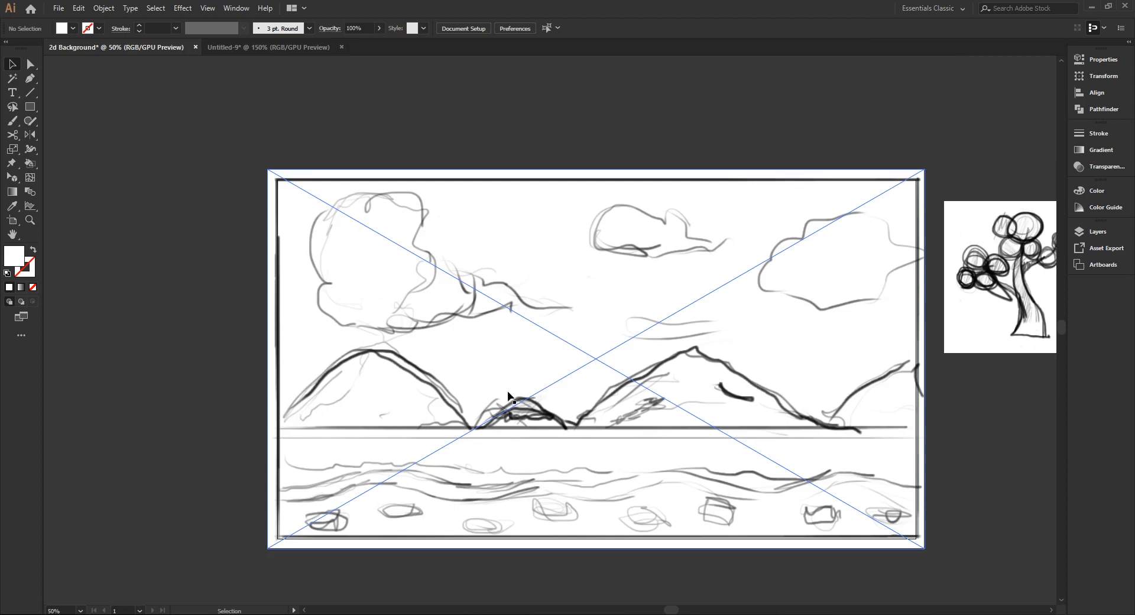
{"action": "left_click", "coordinate": [609, 366]}
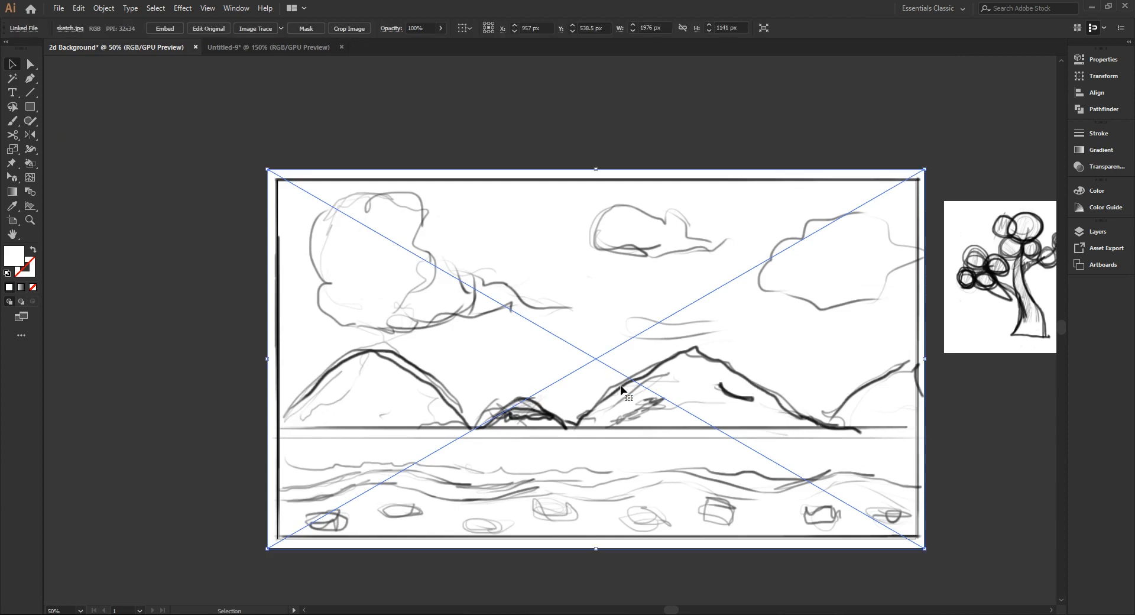
{"action": "left_click", "coordinate": [441, 29]}
{"action": "left_click_drag", "start_coordinate": [438, 43], "coordinate": [423, 45]}
{"action": "left_click", "coordinate": [665, 116]}
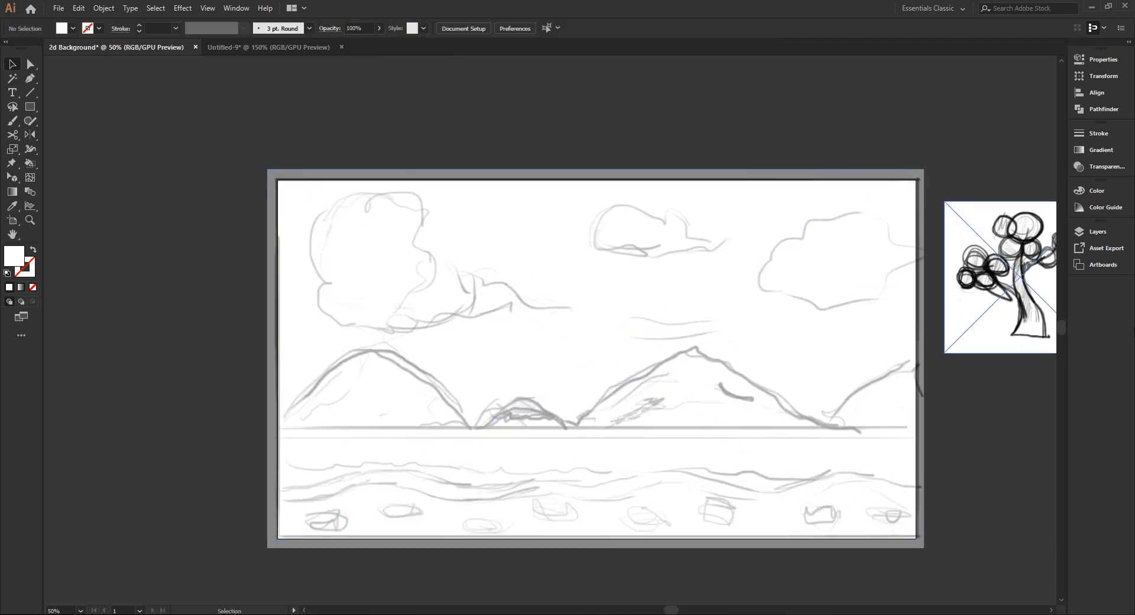
Lock Layer 1, which holds the sketches, and add a new layer above it
{"action": "left_click", "coordinate": [1100, 233]}
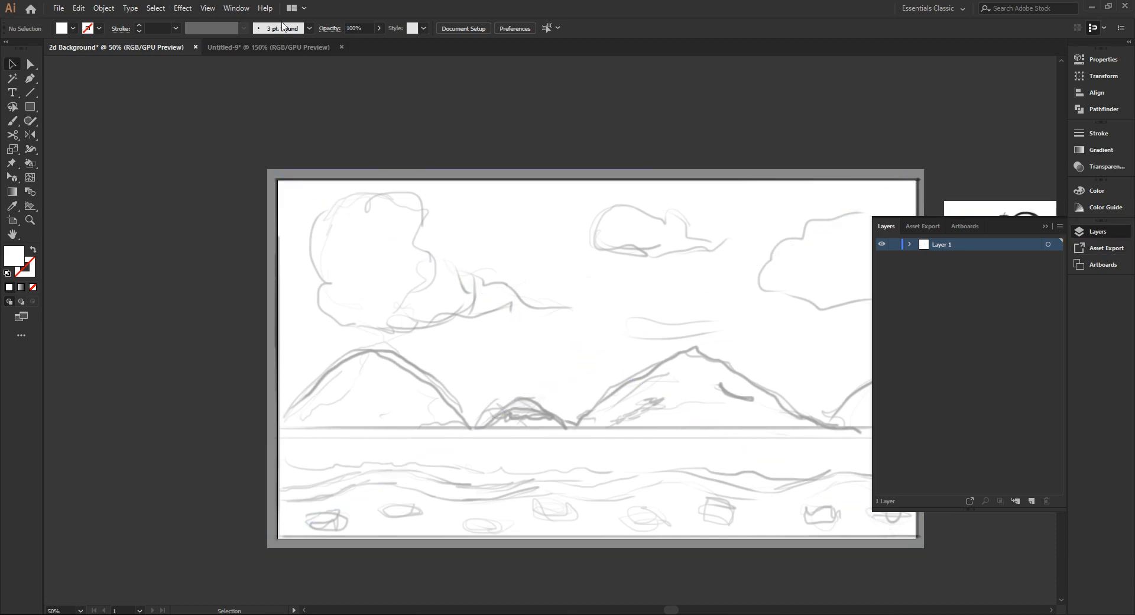
{"action": "left_click", "coordinate": [243, 10]}
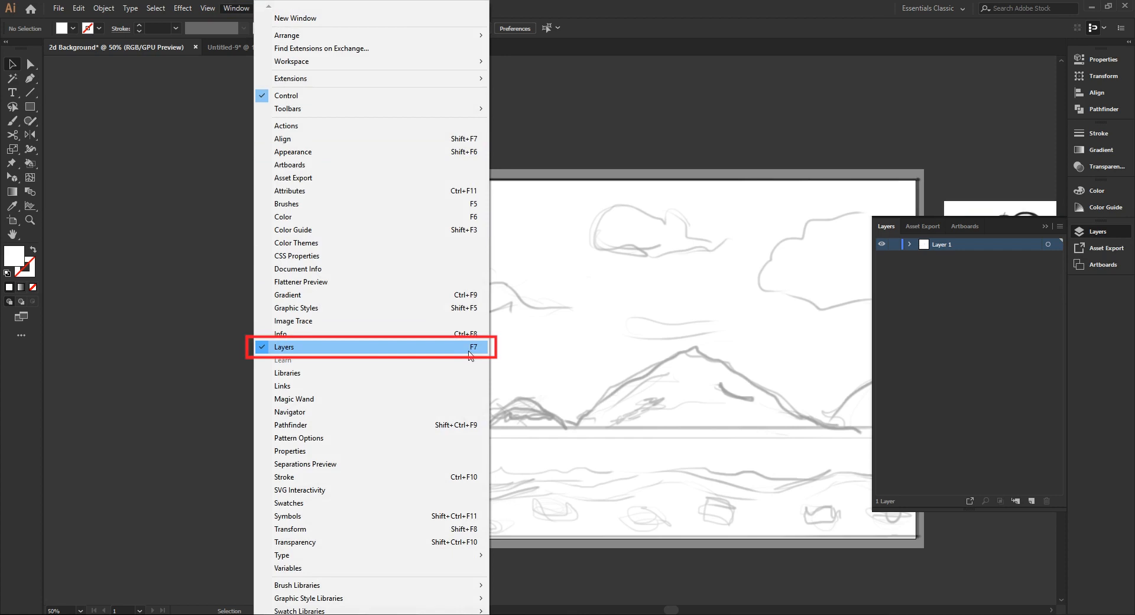
{"action": "left_click", "coordinate": [1001, 306]}
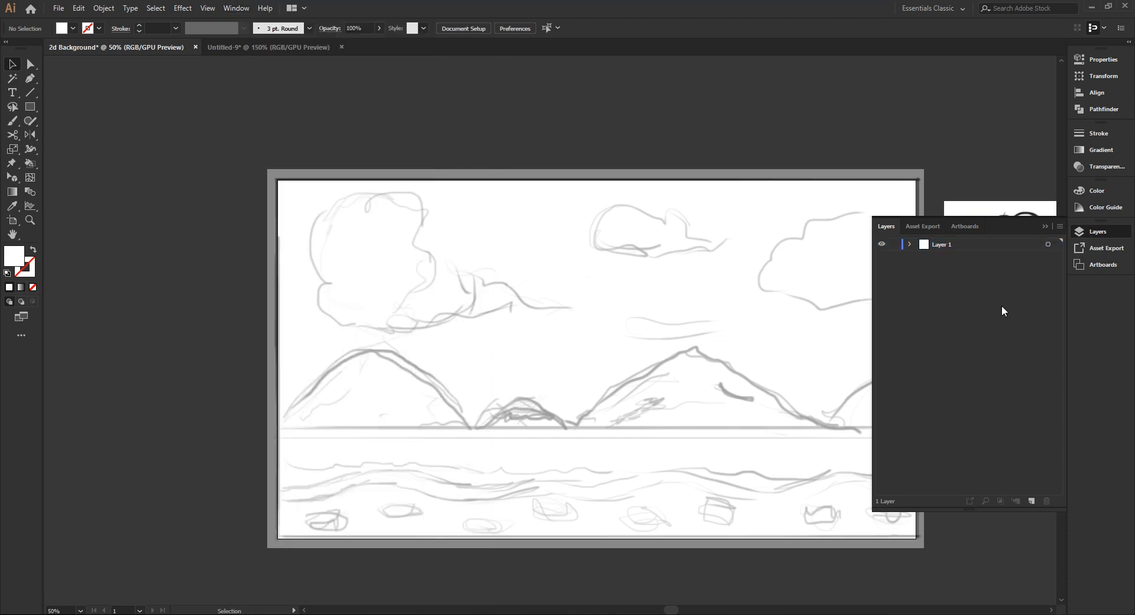
{"action": "left_click", "coordinate": [943, 244]}
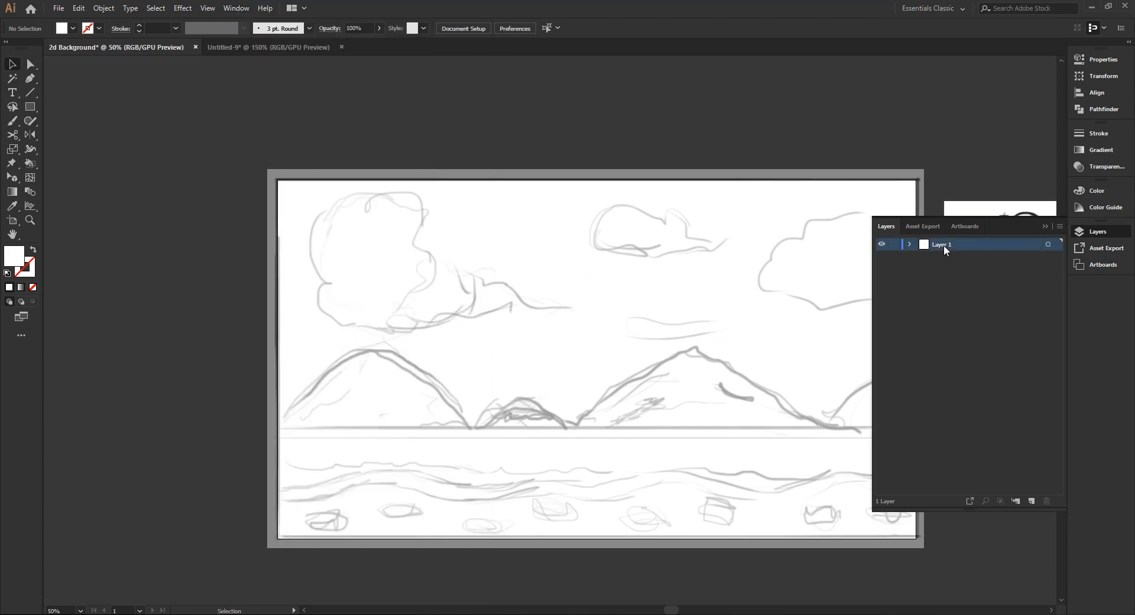
{"action": "left_click", "coordinate": [895, 245]}
{"action": "left_click", "coordinate": [1031, 501]}
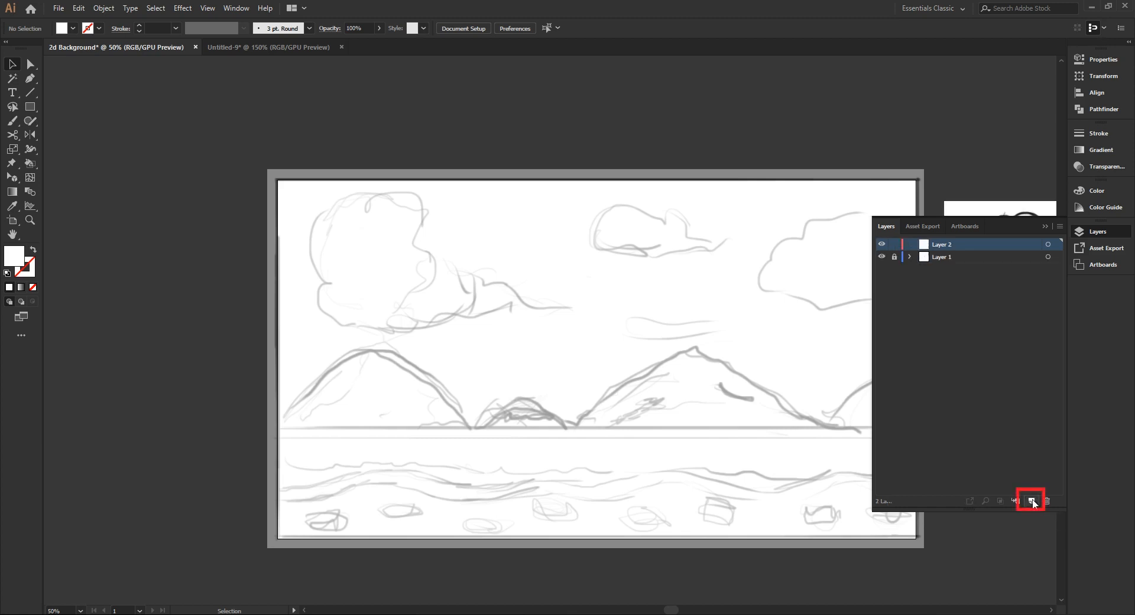
{"action": "left_click", "coordinate": [1045, 227]}
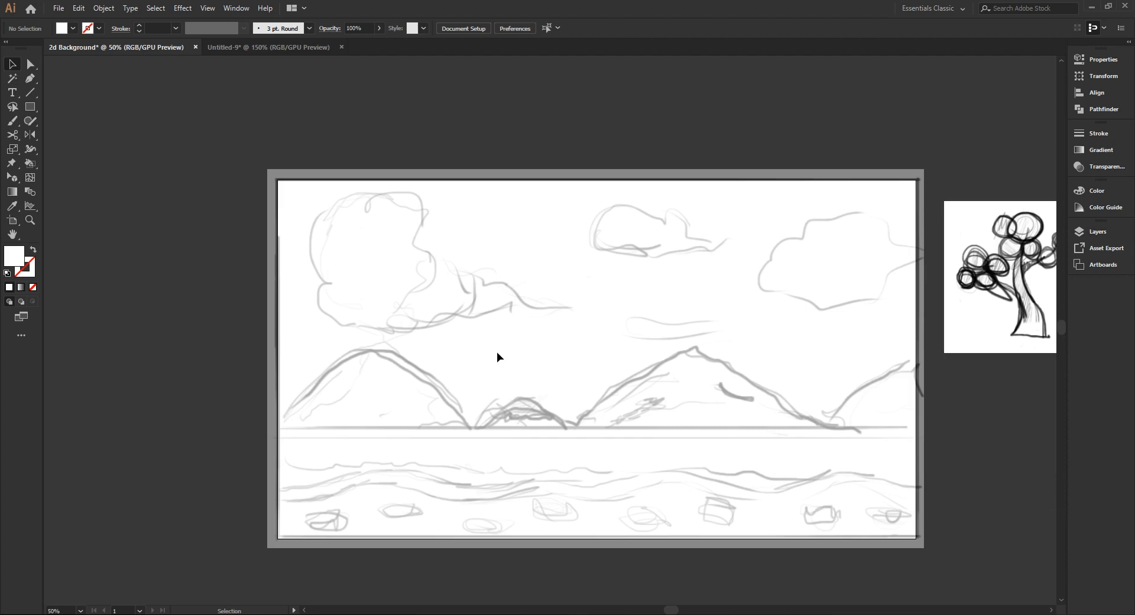
Draw a white rectangle of 1920 by 1080 px without a stroke, covering the whole artboard
{"action": "left_click", "coordinate": [35, 105]}
{"action": "mouse_move", "coordinate": [276, 178]}
{"action": "left_mouse_down"}
{"action": "mouse_move", "coordinate": [693, 451]}
{"action": "mouse_move", "coordinate": [764, 450]}
{"action": "mouse_move", "coordinate": [915, 539]}
{"action": "left_mouse_up"}
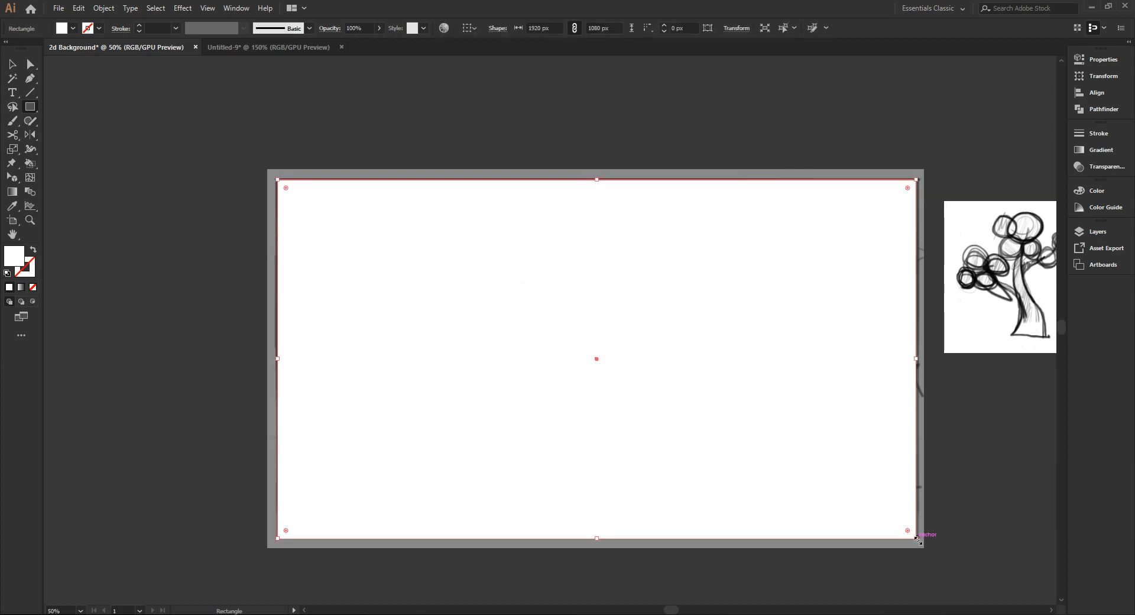
{"action": "key", "text": "v"}
{"action": "left_click", "coordinate": [61, 213]}
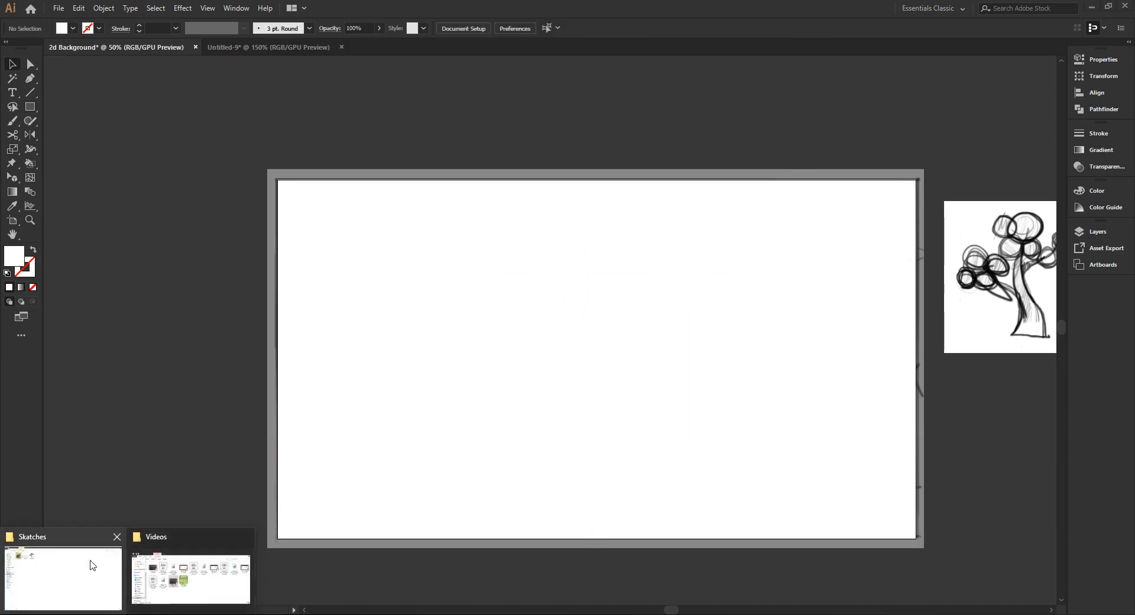
Place the colors palette image from the Skatches folder outside the artboard, to its left
{"action": "left_click", "coordinate": [89, 561]}
{"action": "left_click_drag", "start_coordinate": [150, 95], "coordinate": [178, 239]}
{"action": "left_click", "coordinate": [258, 132]}
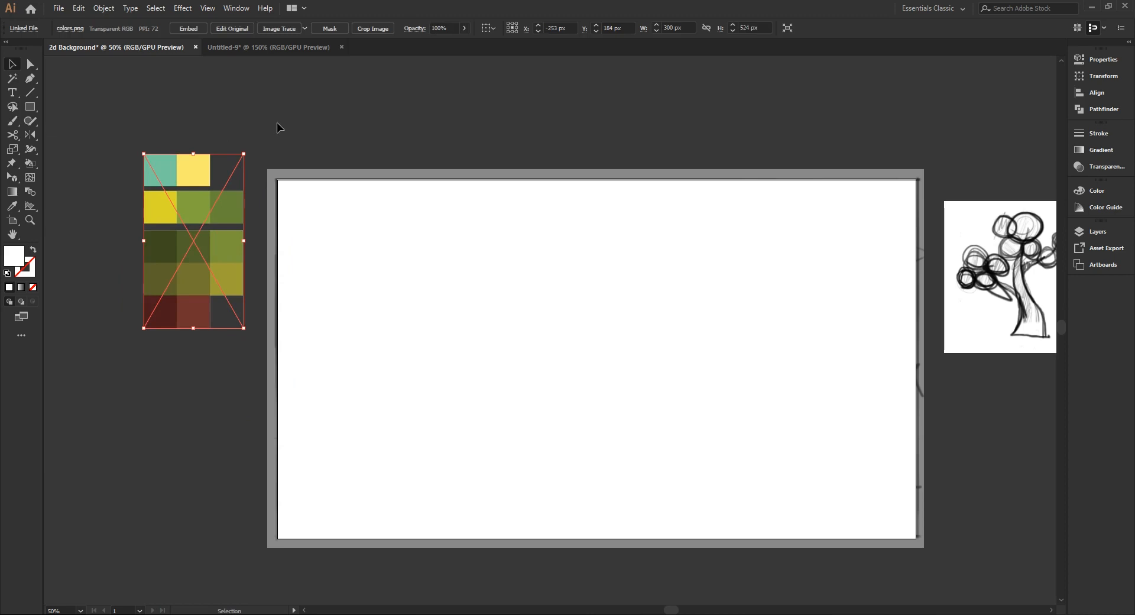
{"action": "left_click", "coordinate": [165, 425]}
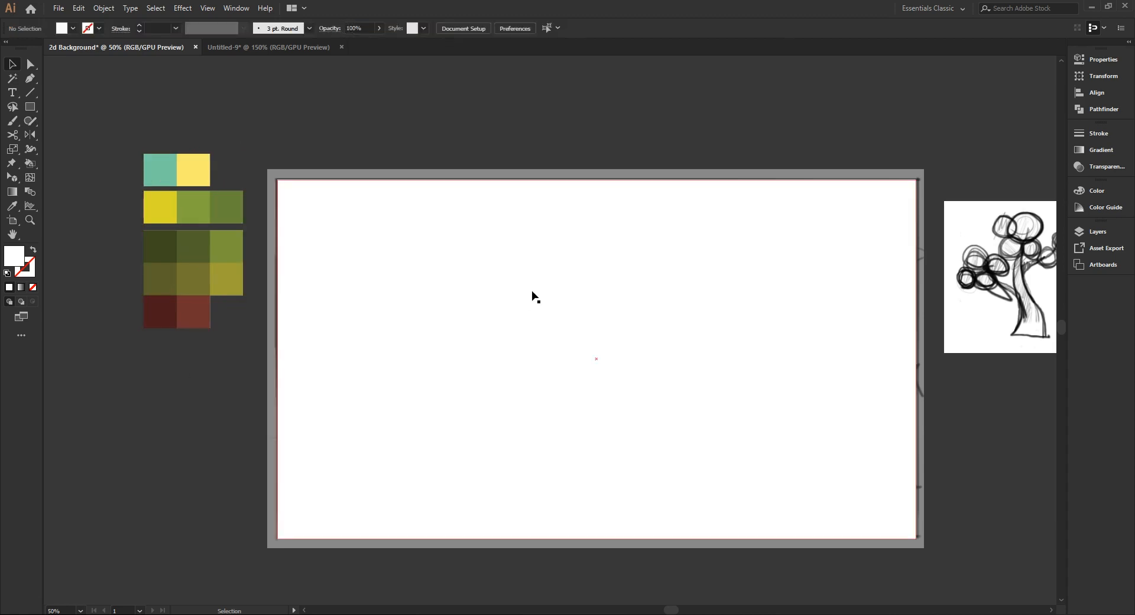
Fill the background rectangle with a linear gradient running from the palette's light yellow to its teal
{"action": "left_click", "coordinate": [539, 402]}
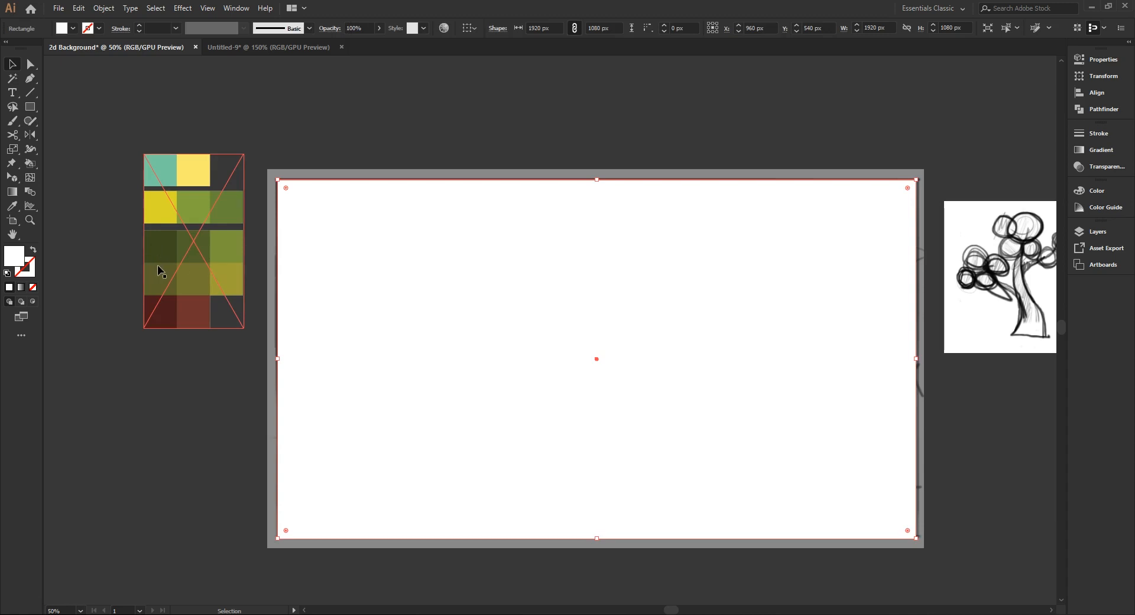
{"action": "left_click", "coordinate": [24, 289]}
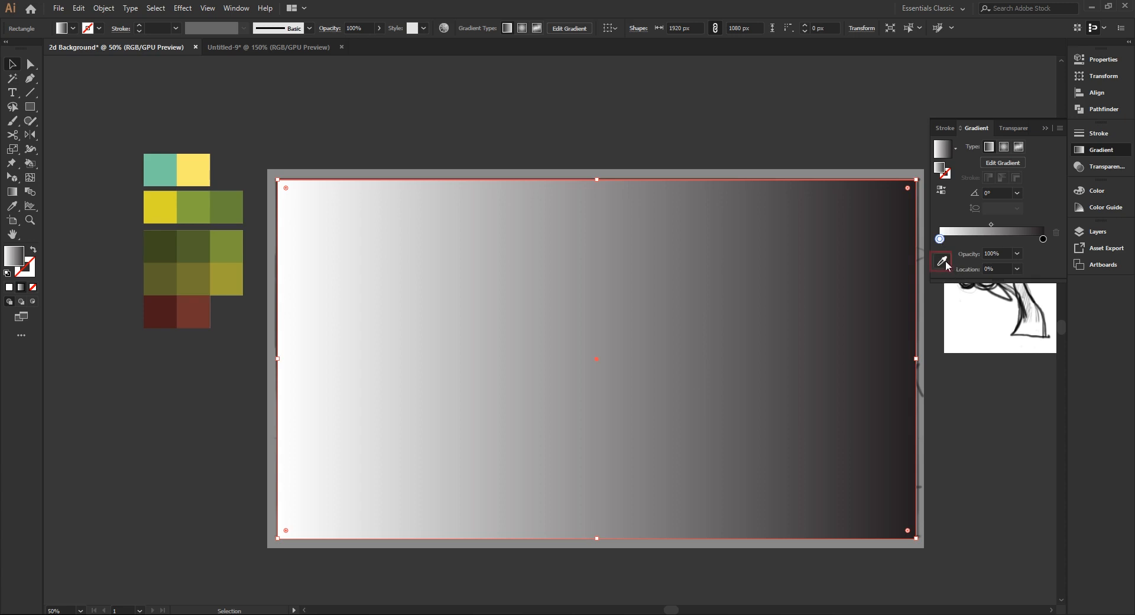
{"action": "left_click", "coordinate": [942, 261]}
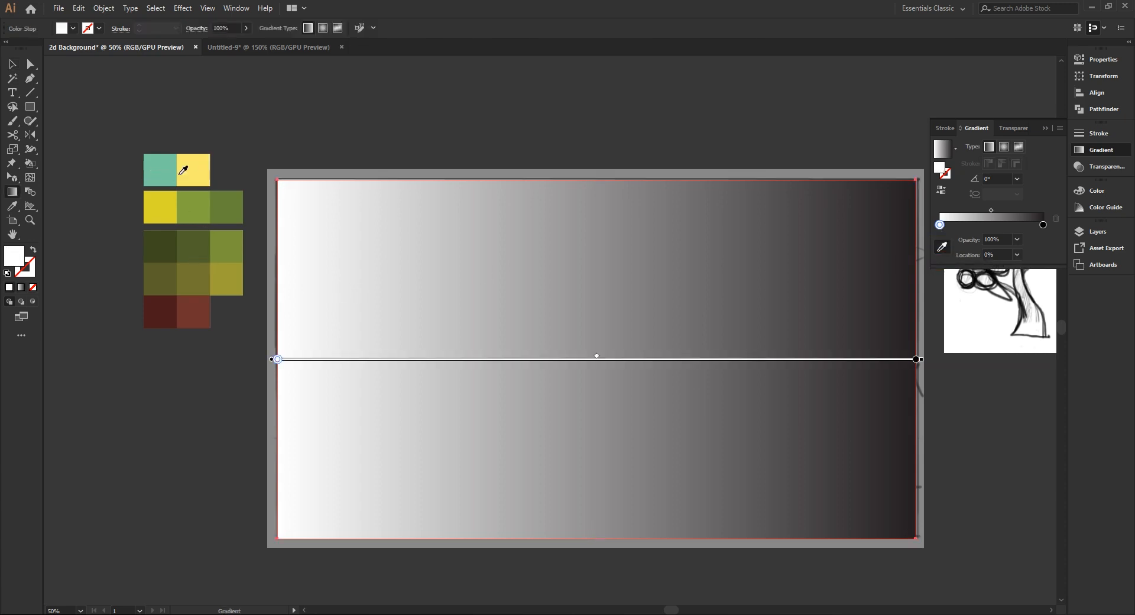
{"action": "left_click", "coordinate": [192, 171]}
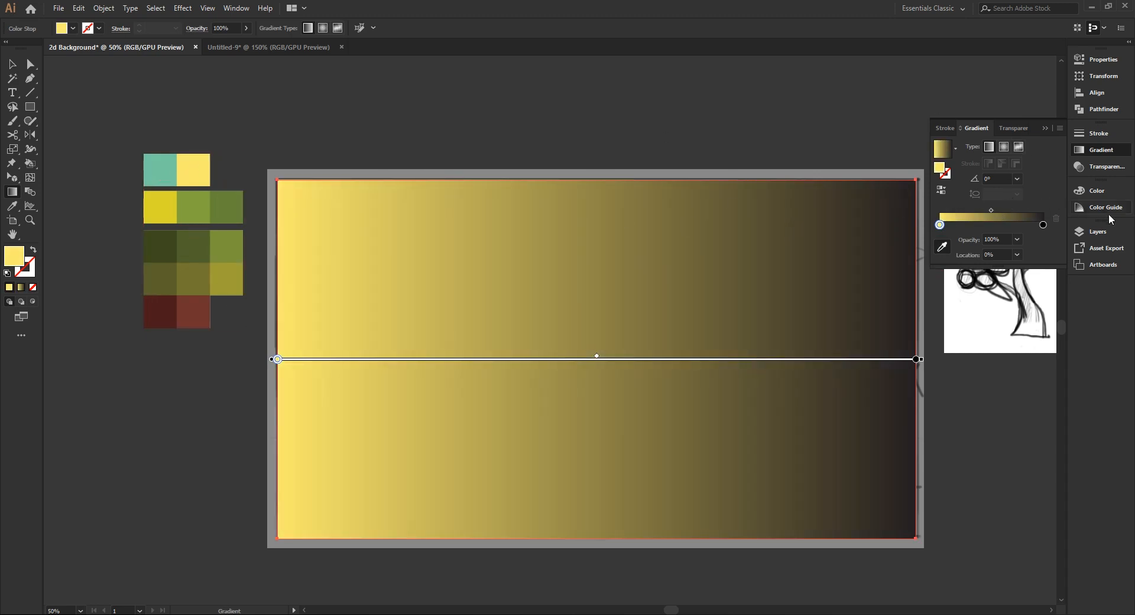
{"action": "left_click", "coordinate": [1043, 226]}
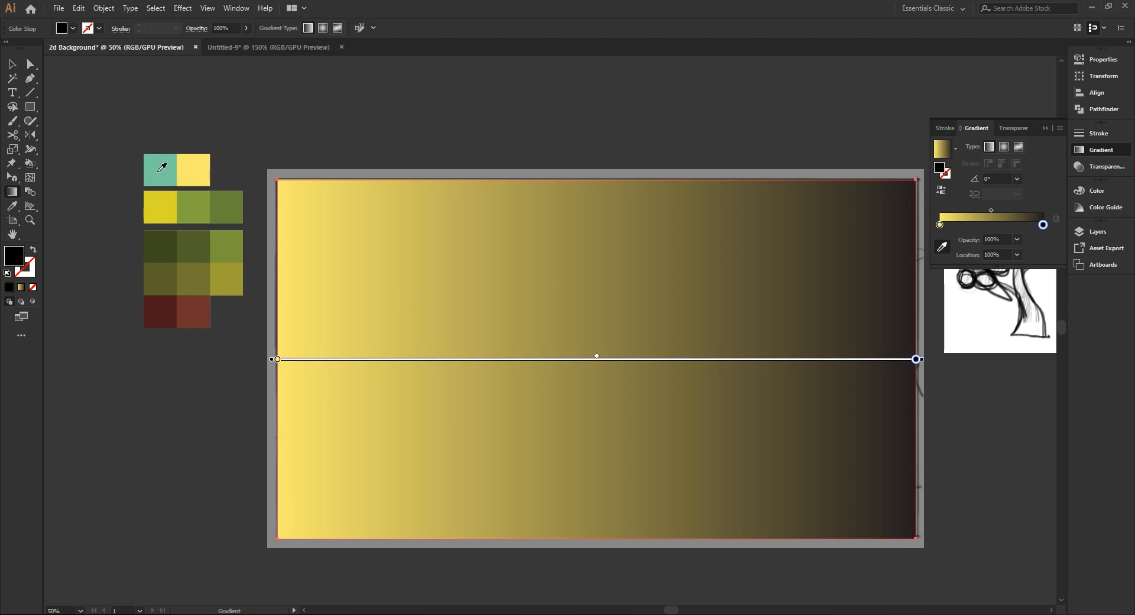
{"action": "left_click", "coordinate": [161, 167]}
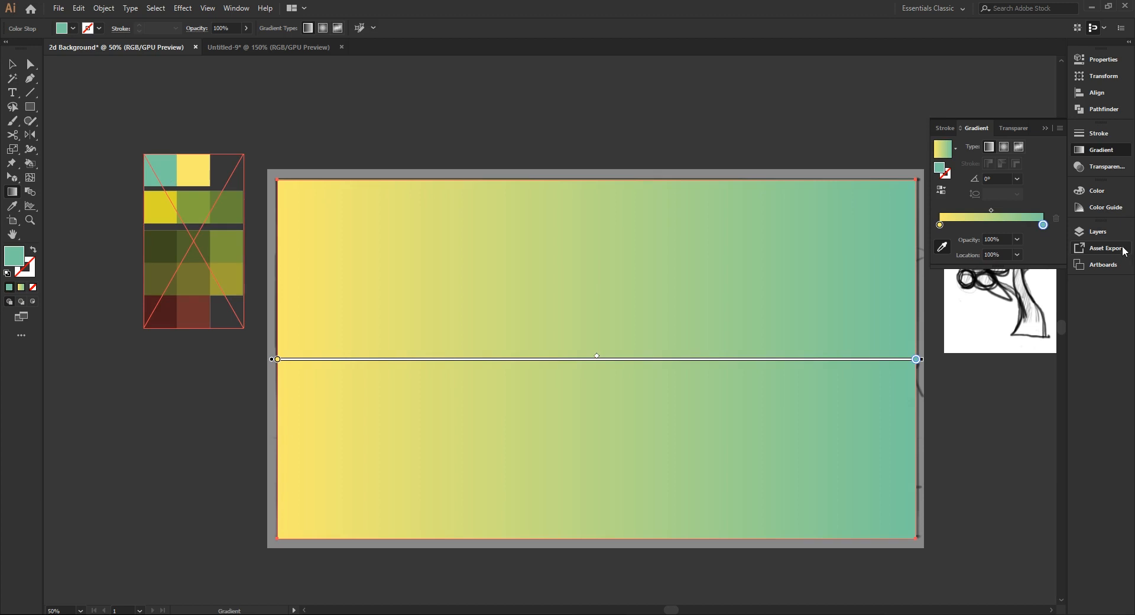
Add a middle color stop at about 53% of the gradient and recolor it to a pale blue-green
{"action": "left_click_drag", "start_coordinate": [1004, 229], "coordinate": [997, 230]}
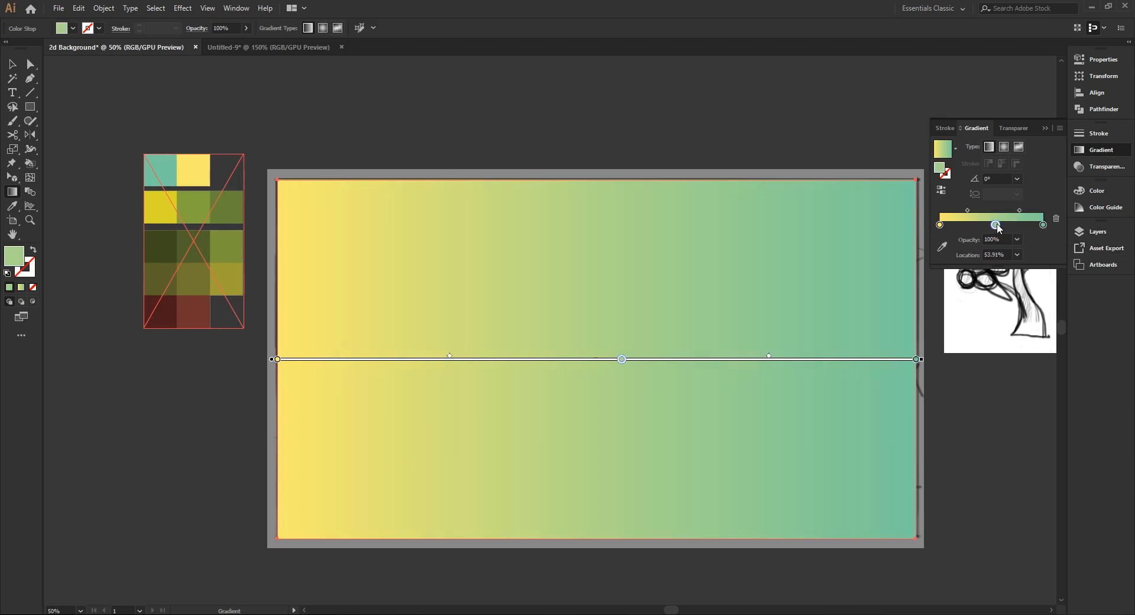
{"action": "double_click", "coordinate": [995, 227]}
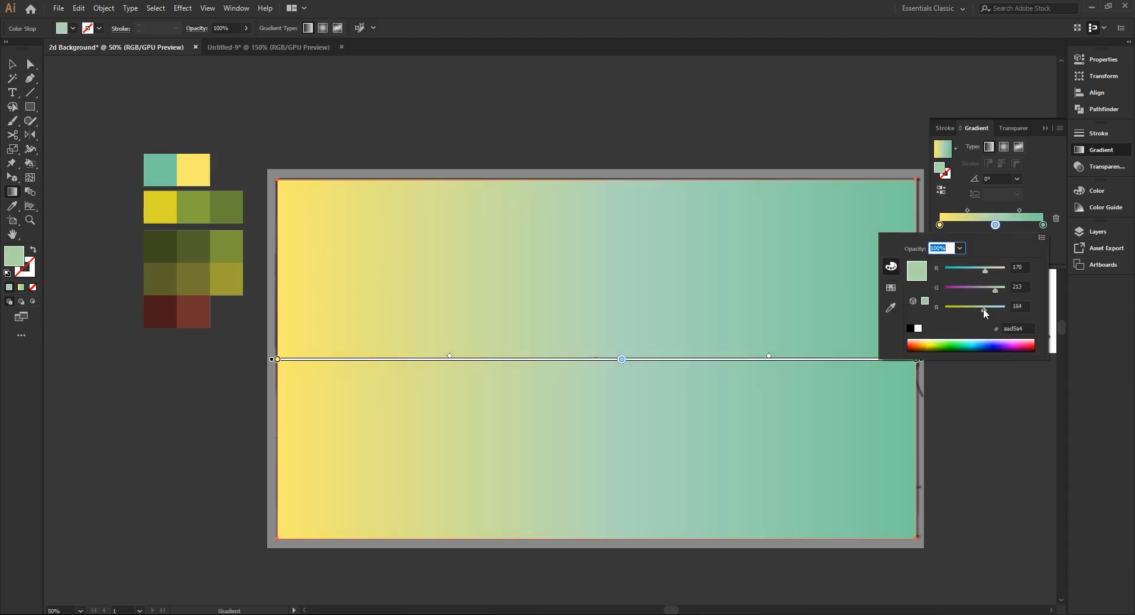
{"action": "left_click", "coordinate": [1001, 220]}
{"action": "left_click_drag", "start_coordinate": [966, 210], "coordinate": [992, 226]}
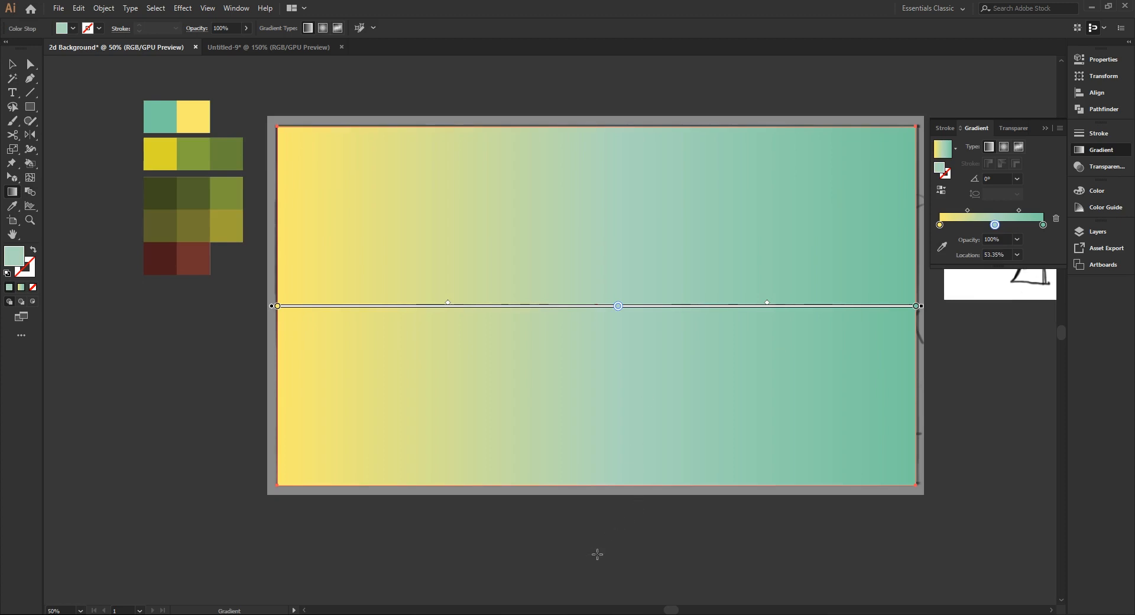
Redirect the rectangle's gradient vertically at 90°, with yellow at the base and teal beyond the upper edge
{"action": "mouse_move", "coordinate": [614, 547]}
{"action": "left_mouse_down"}
{"action": "mouse_move", "coordinate": [614, 66]}
{"action": "mouse_move", "coordinate": [614, 166]}
{"action": "mouse_move", "coordinate": [614, 158]}
{"action": "left_mouse_up"}
{"action": "scroll", "coordinate": [591, 266], "scroll_direction": "down", "scroll_amount": 5}
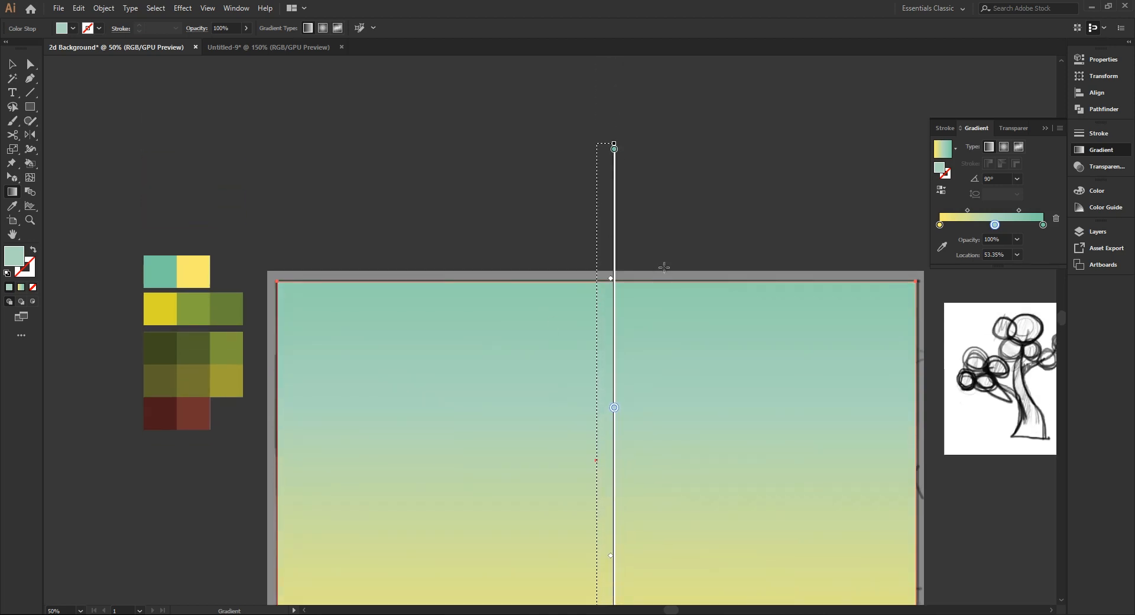
{"action": "left_click", "coordinate": [12, 64]}
{"action": "left_click", "coordinate": [241, 91]}
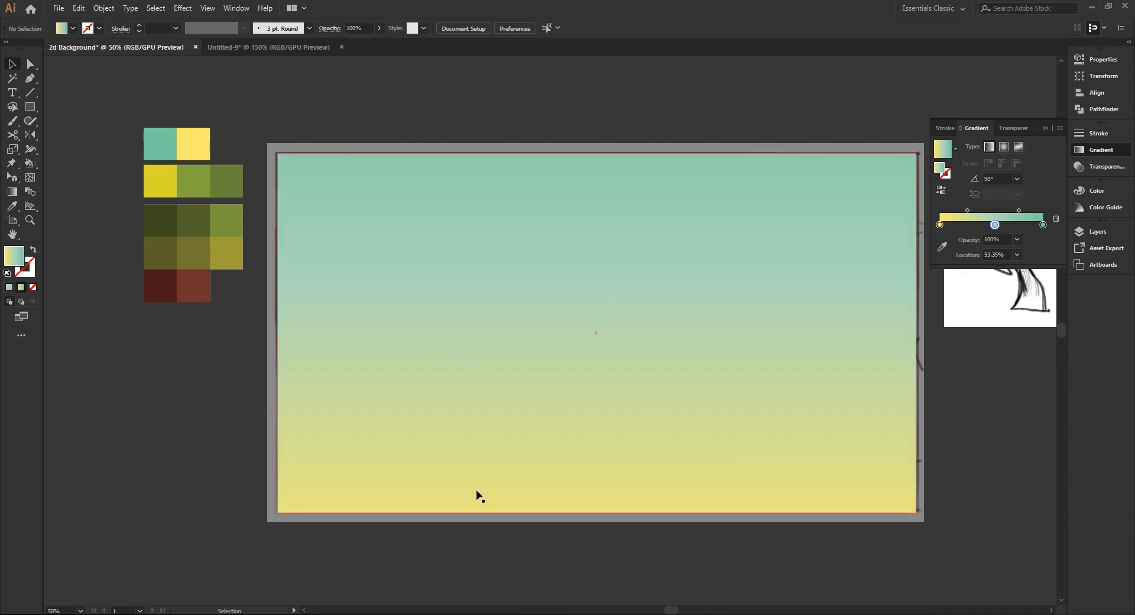
Lower the gradient rectangle's opacity to 82% so the landscape sketch shows through
{"action": "left_click", "coordinate": [484, 514]}
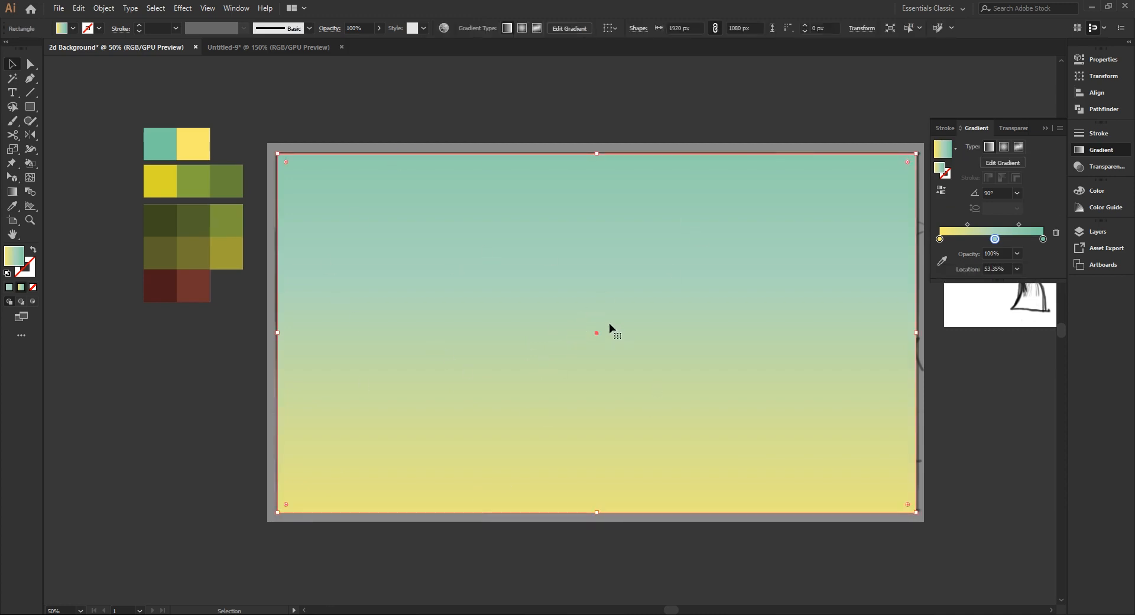
{"action": "left_click", "coordinate": [378, 28]}
{"action": "left_click_drag", "start_coordinate": [376, 44], "coordinate": [369, 43]}
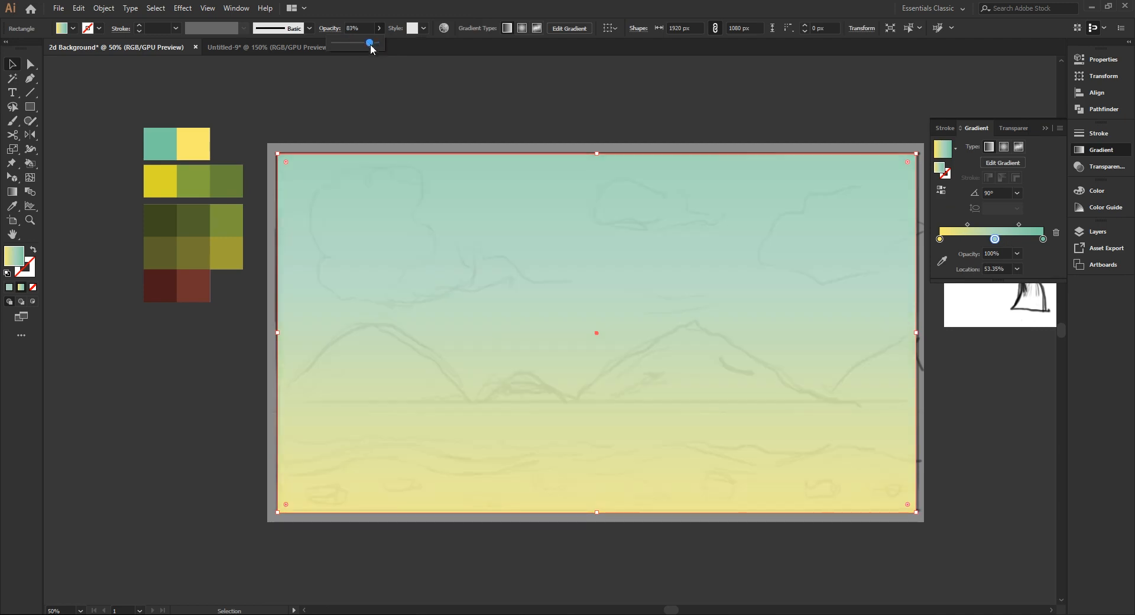
{"action": "left_click", "coordinate": [234, 414]}
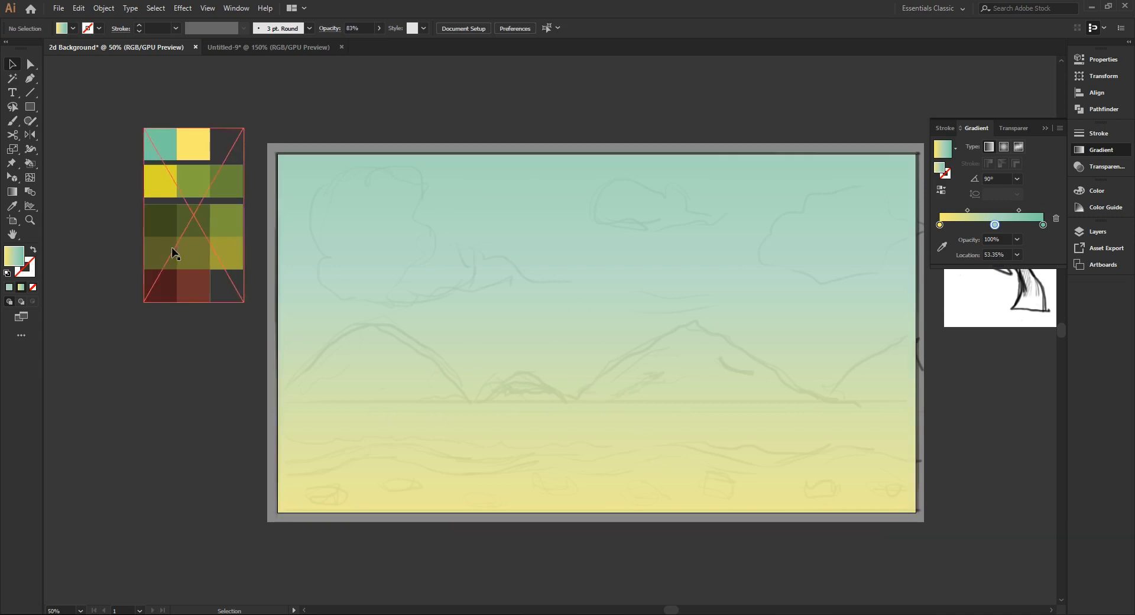
{"action": "left_click", "coordinate": [31, 79]}
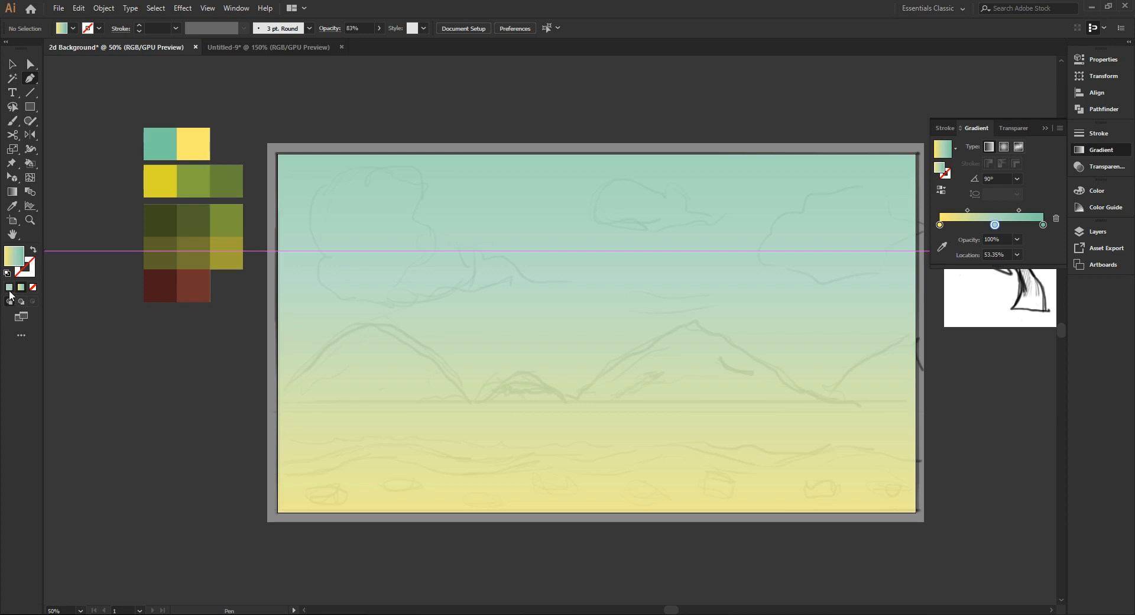
{"action": "left_click", "coordinate": [9, 287]}
{"action": "left_click", "coordinate": [947, 203]}
{"action": "left_click", "coordinate": [626, 387]}
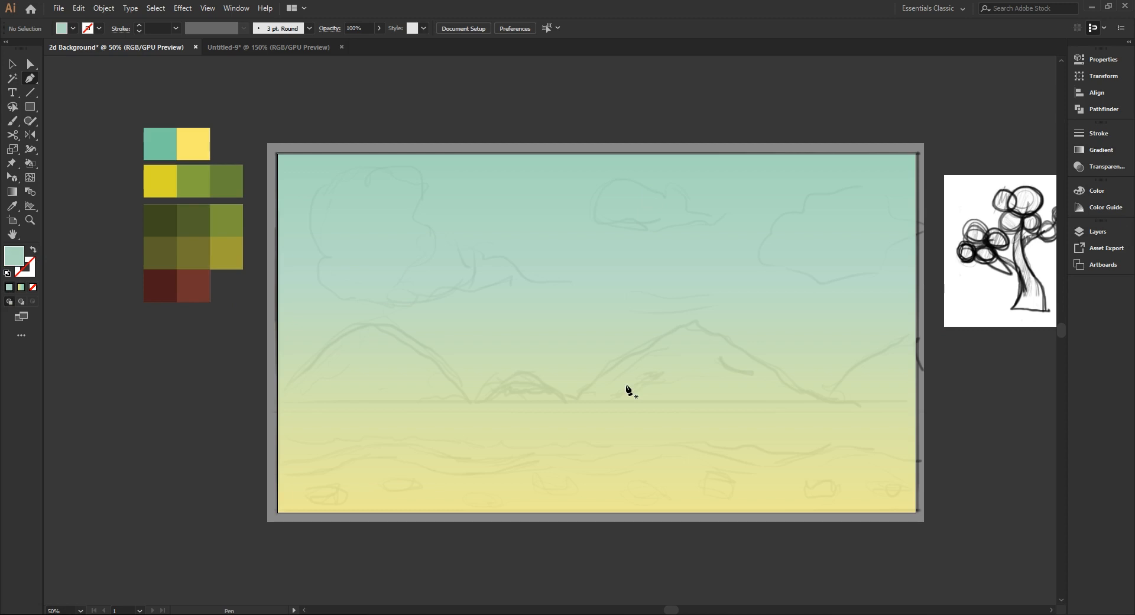
Add a new layer above Layer 2, move the linked palette image into it and name it Color Palette
{"action": "left_click", "coordinate": [1089, 233]}
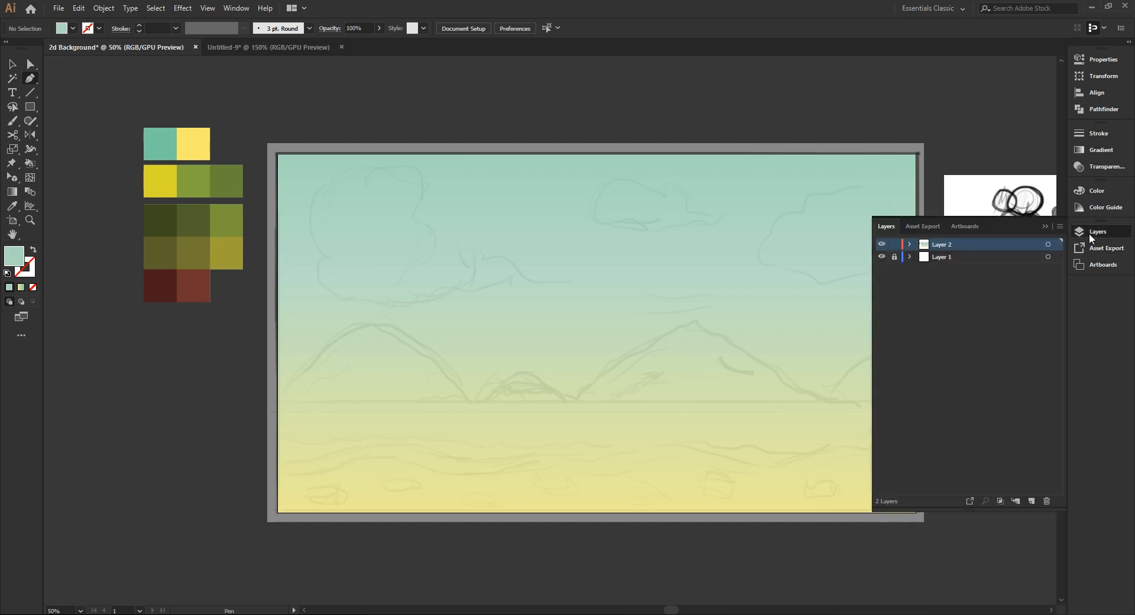
{"action": "left_click", "coordinate": [909, 244]}
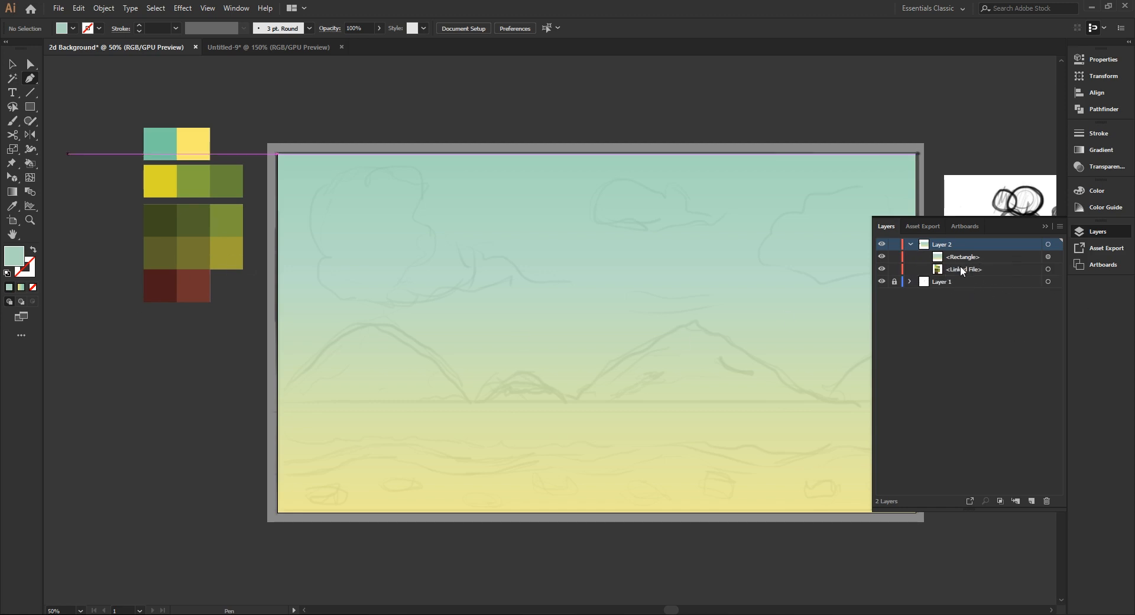
{"action": "left_click", "coordinate": [1031, 501]}
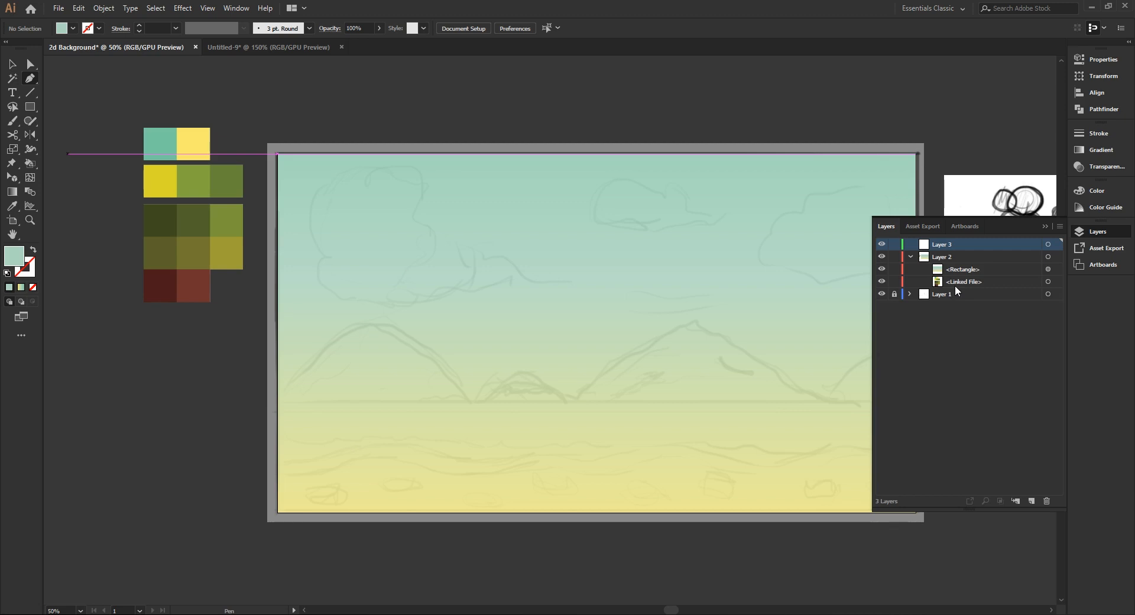
{"action": "left_click_drag", "start_coordinate": [956, 282], "coordinate": [935, 244]}
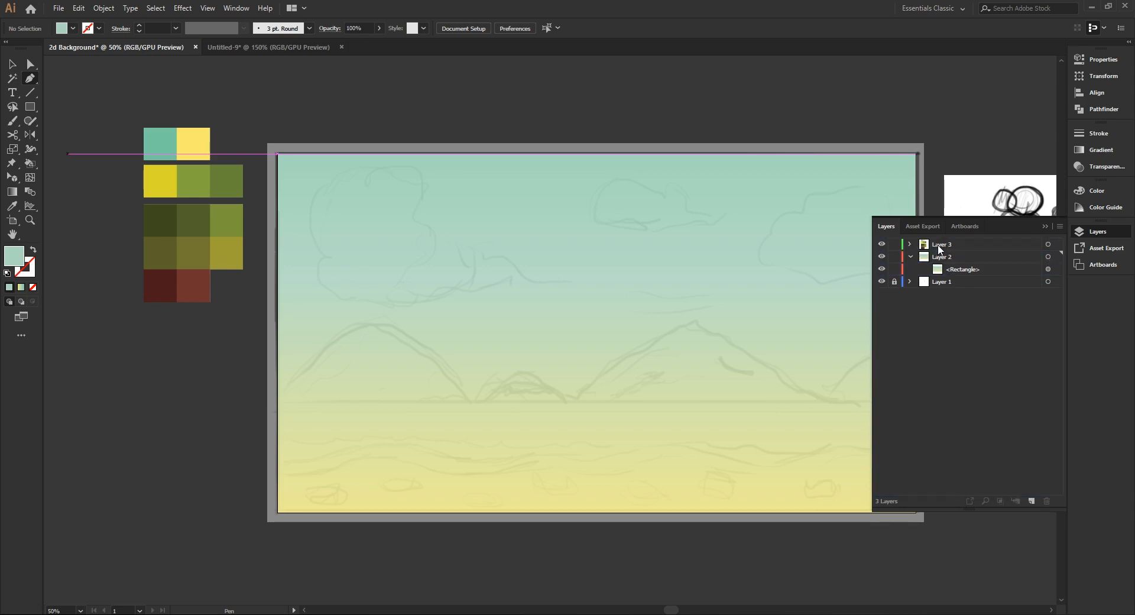
{"action": "double_click", "coordinate": [938, 243]}
{"action": "type", "text": "Color Pa"}
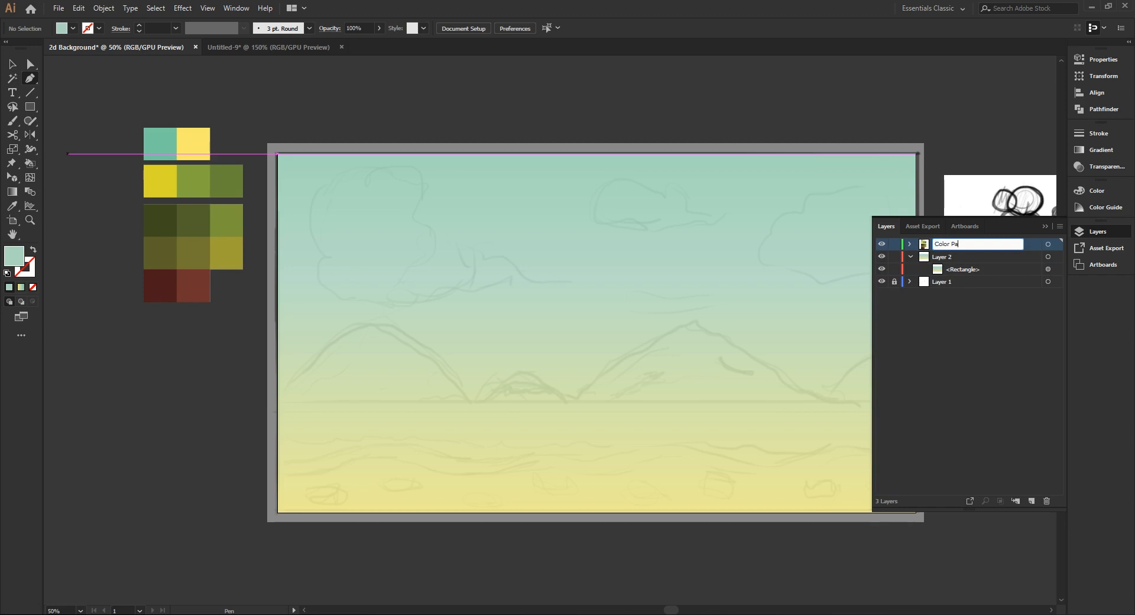
{"action": "type", "text": "lette"}
{"action": "key", "text": "Return"}
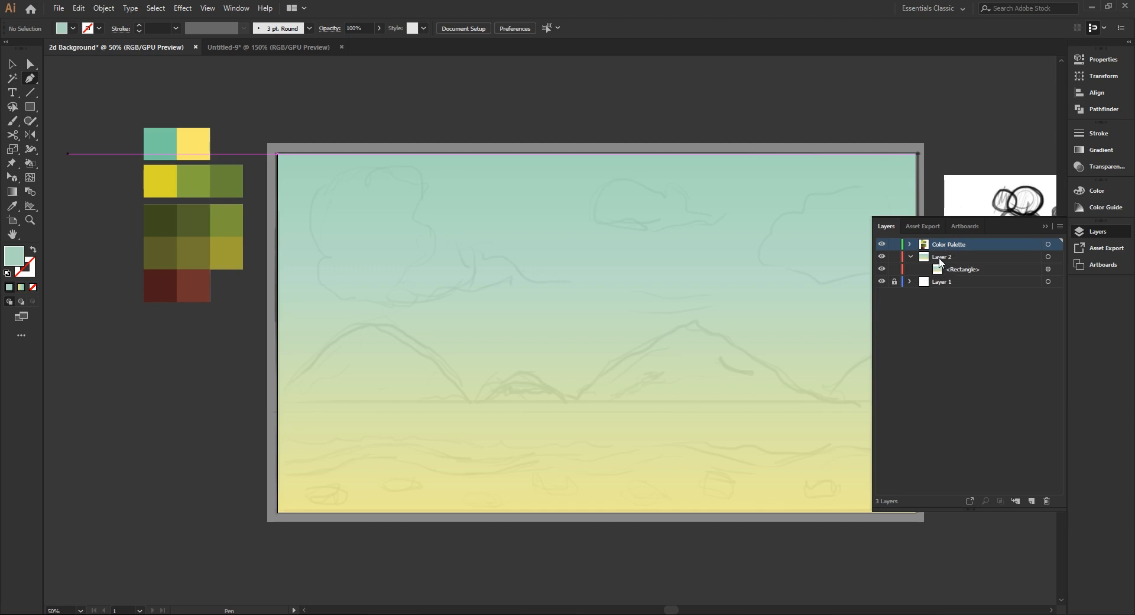
Rename Layer 2, which holds the gradient rectangle, as Sky
{"action": "left_click", "coordinate": [939, 260]}
{"action": "double_click", "coordinate": [940, 258]}
{"action": "type", "text": "Sky"}
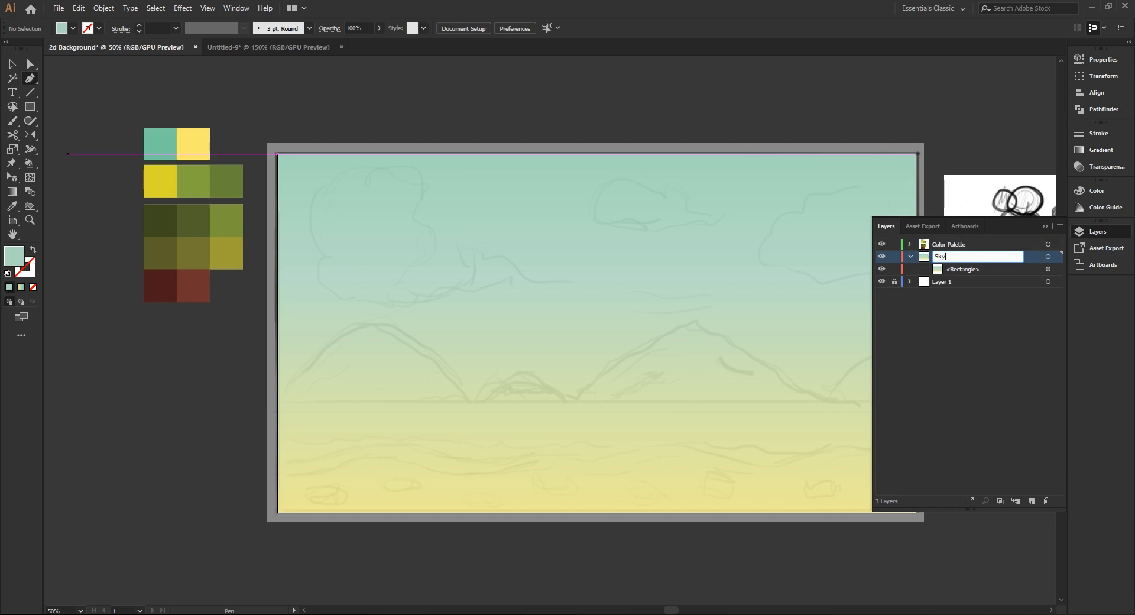
{"action": "key", "text": "Return"}
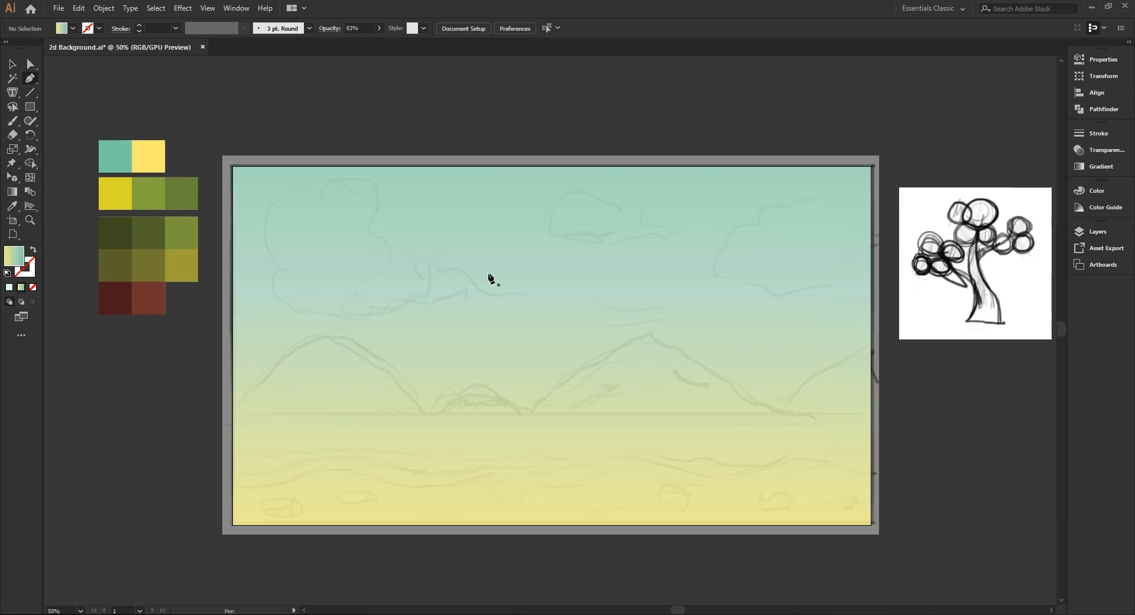
Draw a circle with a solid pale blue fill and no stroke over the sketched cloud in the artboard's upper-left area
{"action": "left_click", "coordinate": [30, 107]}
{"action": "left_click_drag", "start_coordinate": [33, 109], "coordinate": [68, 108]}
{"action": "left_click", "coordinate": [9, 287]}
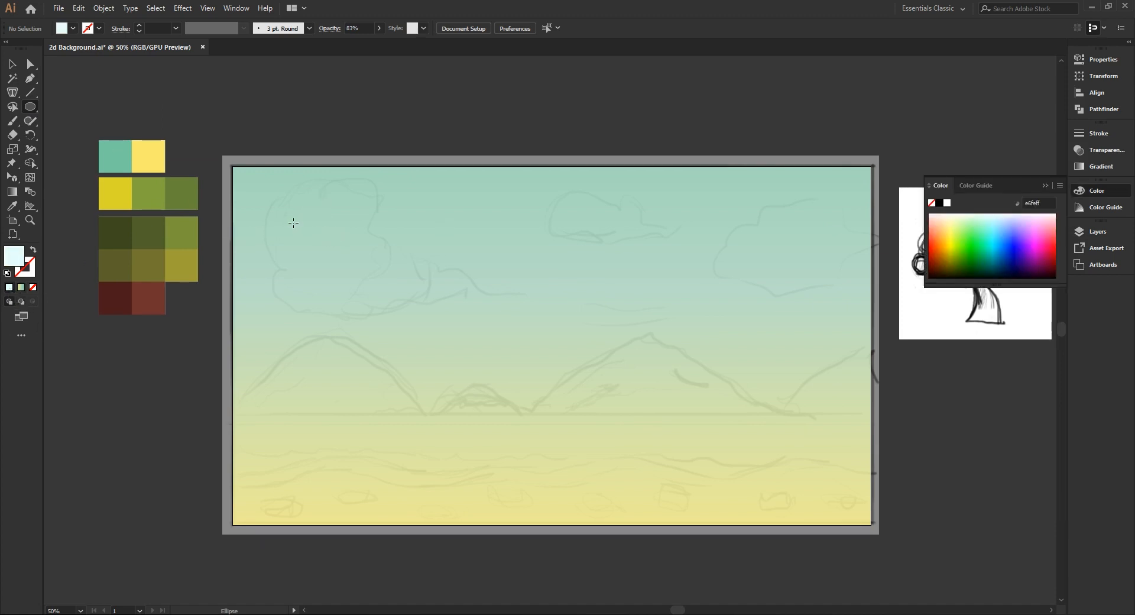
{"action": "left_click_drag", "start_coordinate": [287, 218], "coordinate": [412, 272]}
Arrange overlapping pale blue circles of different sizes in a row to form the cloud's lower part
{"action": "key", "text": "v"}
{"action": "left_click", "coordinate": [312, 283]}
{"action": "left_click", "coordinate": [304, 275]}
{"action": "left_click_drag", "start_coordinate": [444, 228], "coordinate": [410, 270]}
{"action": "left_click", "coordinate": [297, 207]}
{"action": "scroll", "coordinate": [414, 269], "scroll_direction": "up", "scroll_amount": 1}
{"action": "left_click_drag", "start_coordinate": [422, 265], "coordinate": [465, 270]}
{"action": "left_click", "coordinate": [476, 245]}
Position the larger circles above the row so they overlap without gaps and form the cloud's rounded crown
{"action": "left_click", "coordinate": [317, 185]}
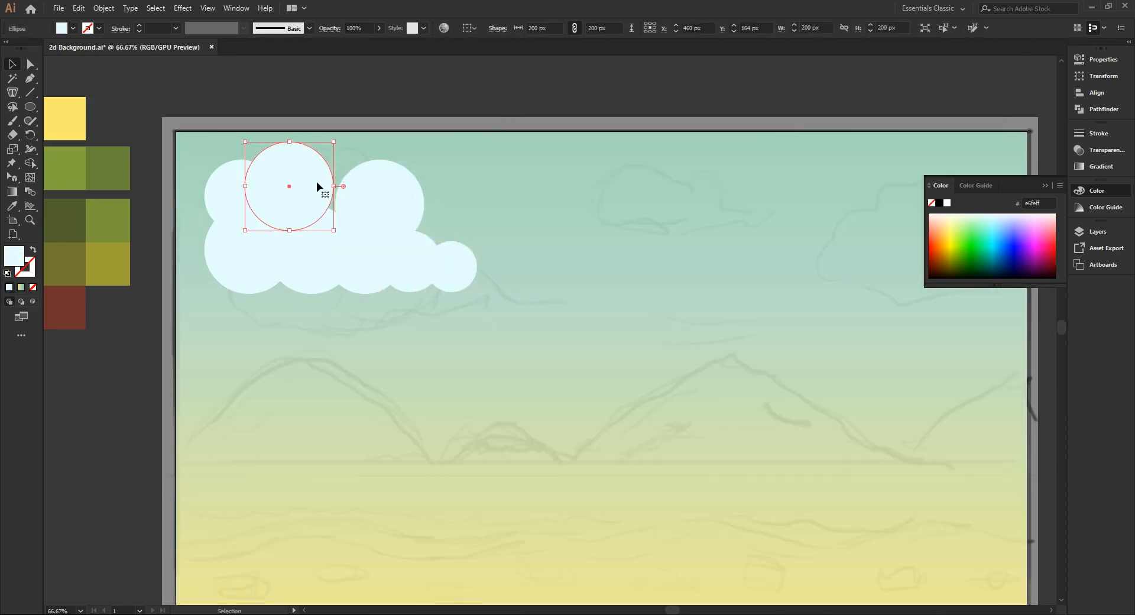
{"action": "left_click_drag", "start_coordinate": [315, 191], "coordinate": [321, 194]}
{"action": "left_click", "coordinate": [361, 61]}
{"action": "scroll", "coordinate": [331, 112], "scroll_direction": "down", "scroll_amount": 1}
{"action": "scroll", "coordinate": [269, 156], "scroll_direction": "up", "scroll_amount": 1}
{"action": "left_click_drag", "start_coordinate": [385, 176], "coordinate": [375, 166]}
{"action": "left_click_drag", "start_coordinate": [434, 136], "coordinate": [435, 137]}
{"action": "mouse_move", "coordinate": [414, 166]}
{"action": "left_mouse_down"}
{"action": "mouse_move", "coordinate": [446, 137]}
{"action": "mouse_move", "coordinate": [436, 170]}
{"action": "left_mouse_up"}
{"action": "left_click", "coordinate": [437, 67]}
{"action": "scroll", "coordinate": [413, 142], "scroll_direction": "up", "scroll_amount": 1}
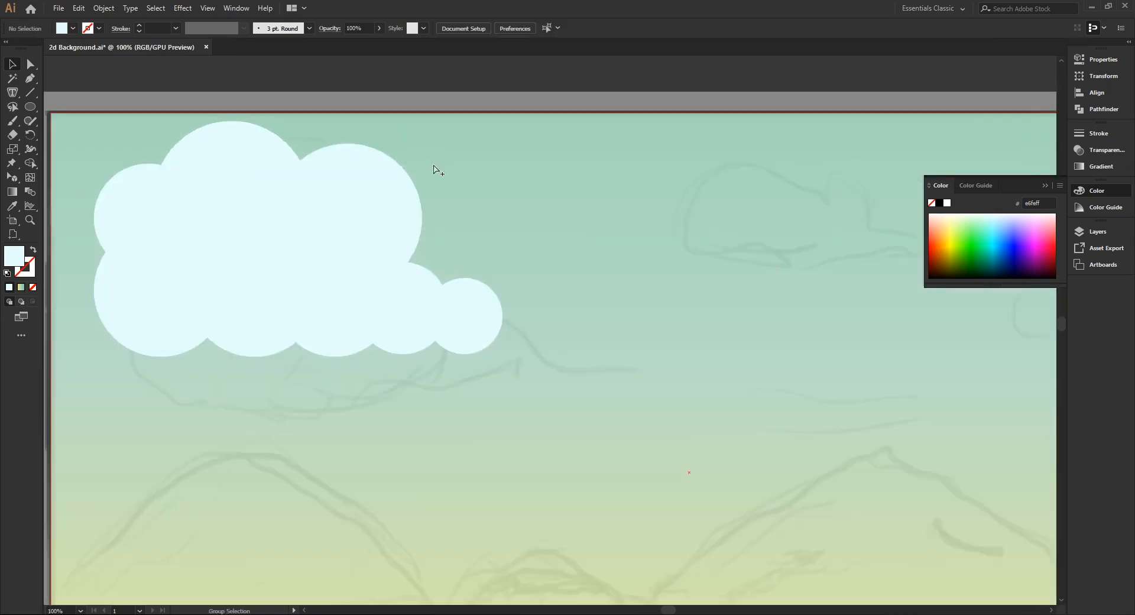
Draw a rectangle across the cloud's lower part, extending past both of its sides
{"action": "scroll", "coordinate": [422, 213], "scroll_direction": "down", "scroll_amount": 1}
{"action": "key", "text": "l"}
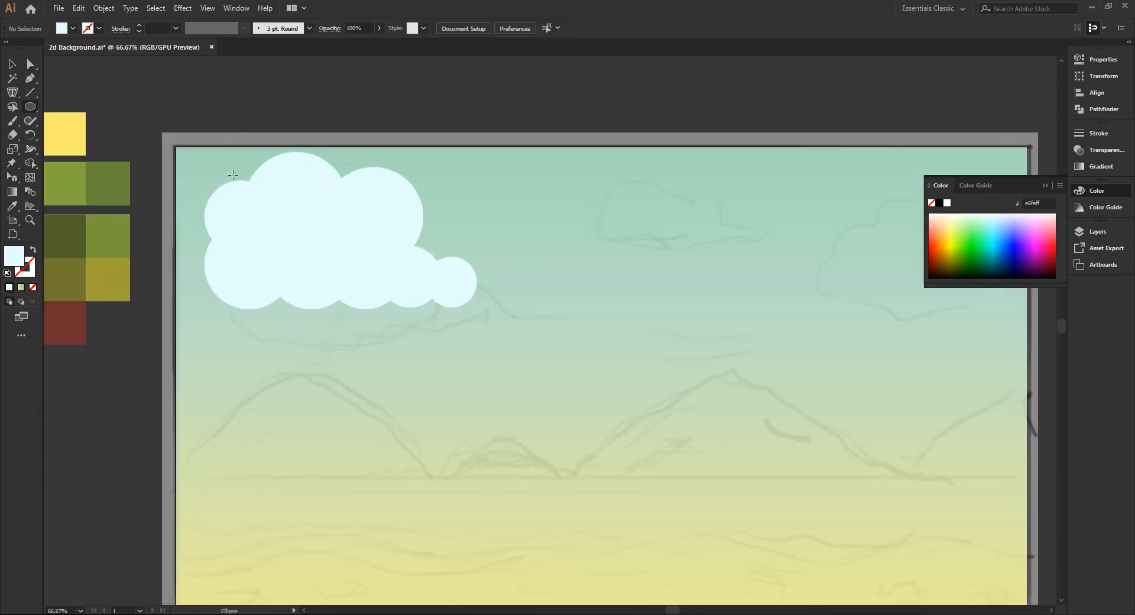
{"action": "left_click", "coordinate": [30, 108]}
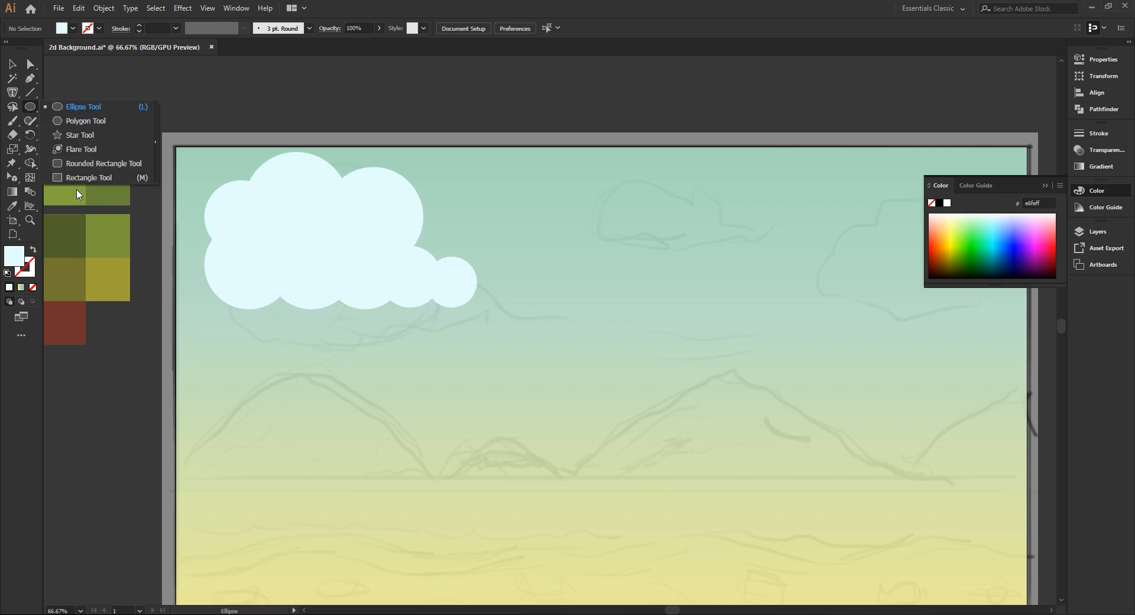
{"action": "left_click", "coordinate": [89, 178]}
{"action": "left_click_drag", "start_coordinate": [509, 308], "coordinate": [188, 275]}
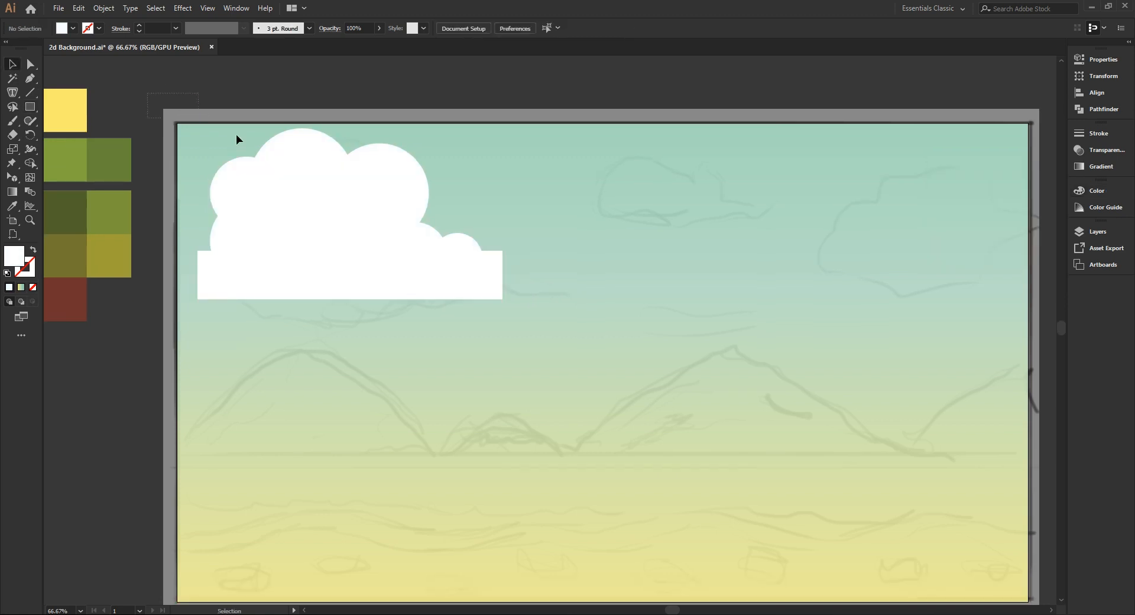
Select the cloud circles and the rectangle without the background, and cut away the rectangle area with Shape Builder for a flat base
{"action": "left_click_drag", "start_coordinate": [555, 332], "coordinate": [558, 333]}
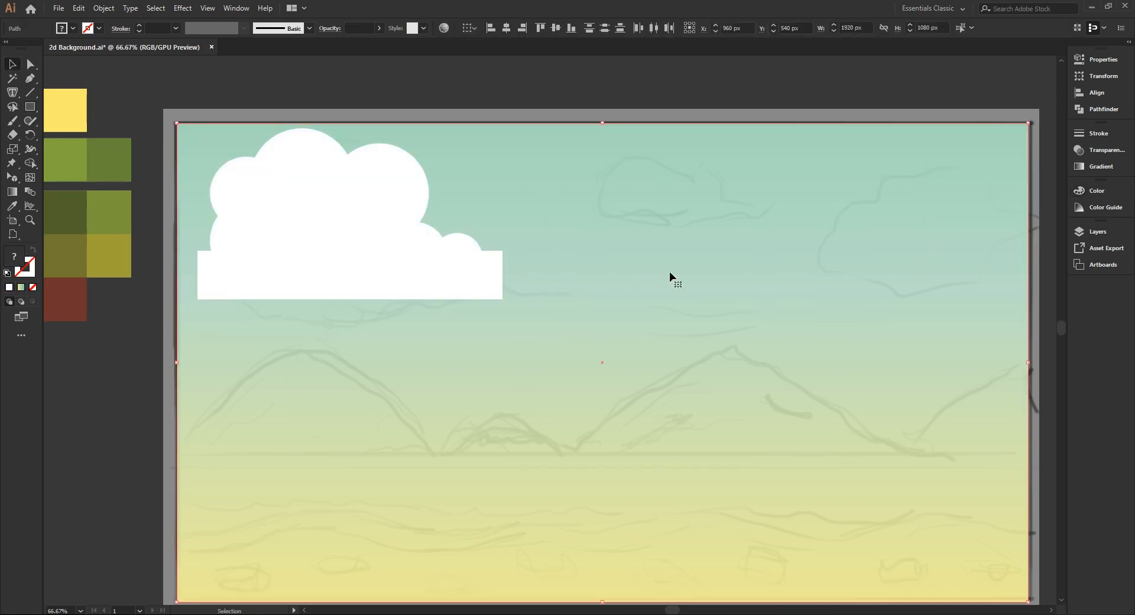
{"action": "key", "text": "ctrl+a"}
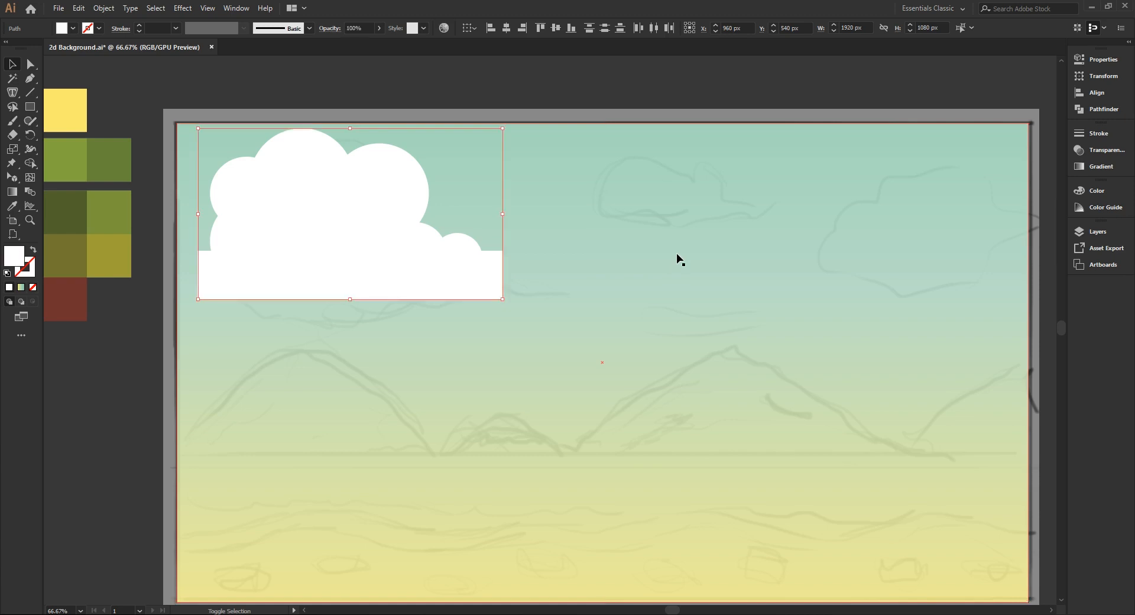
{"action": "left_click", "coordinate": [426, 263]}
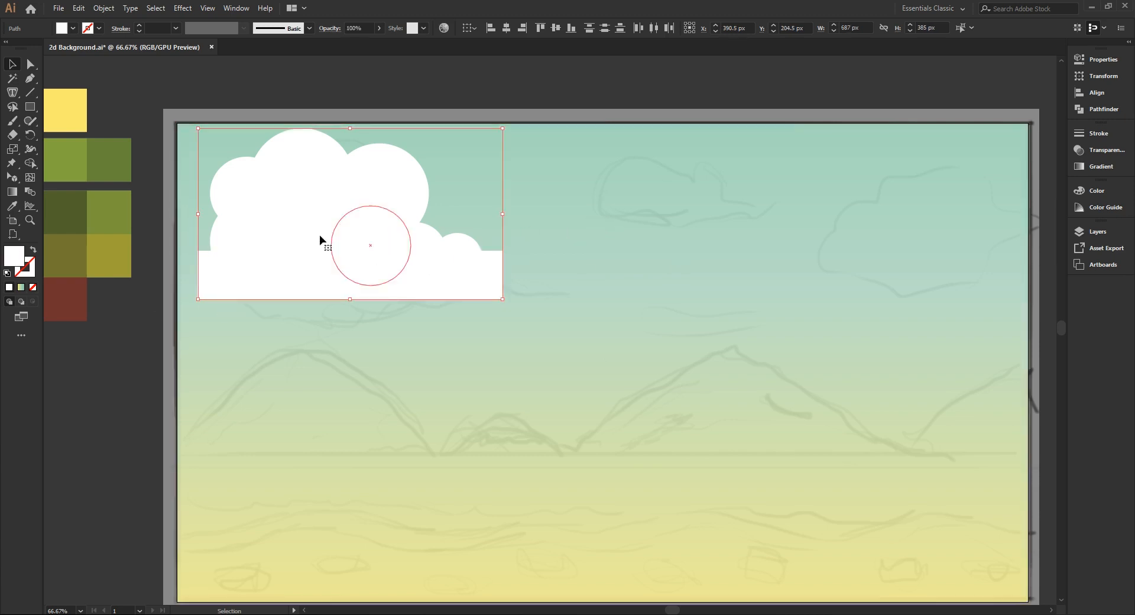
{"action": "left_click", "coordinate": [31, 163]}
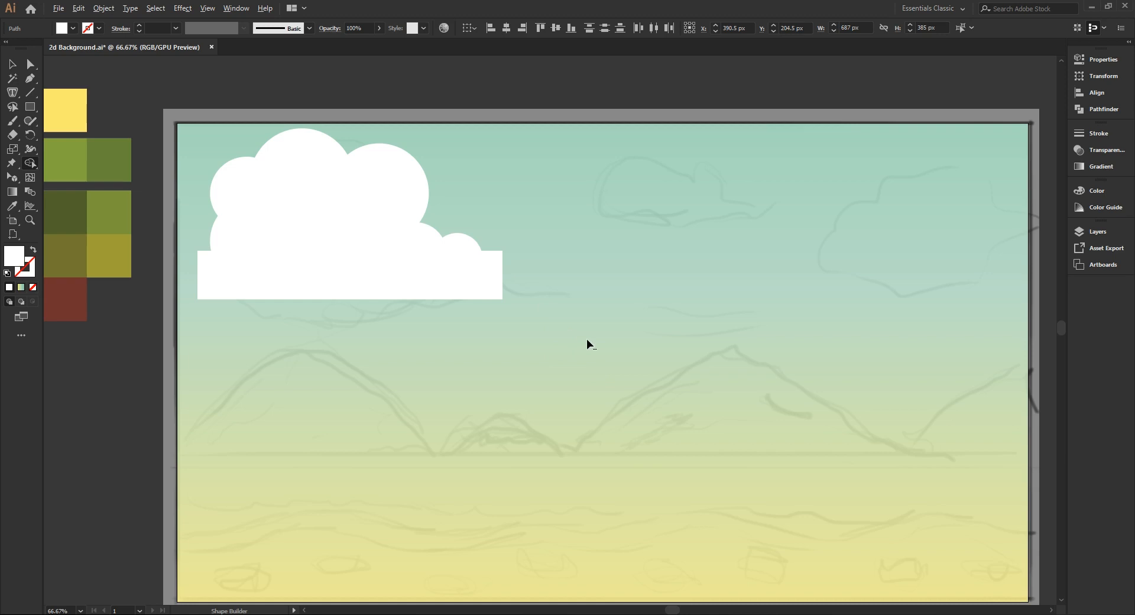
{"action": "mouse_move", "coordinate": [576, 338]}
{"action": "left_mouse_down"}
{"action": "mouse_move", "coordinate": [338, 294]}
{"action": "mouse_move", "coordinate": [214, 287]}
{"action": "mouse_move", "coordinate": [214, 270]}
{"action": "mouse_move", "coordinate": [517, 269]}
{"action": "mouse_move", "coordinate": [472, 280]}
{"action": "mouse_move", "coordinate": [233, 270]}
{"action": "mouse_move", "coordinate": [450, 280]}
{"action": "mouse_move", "coordinate": [474, 262]}
{"action": "mouse_move", "coordinate": [229, 266]}
{"action": "mouse_move", "coordinate": [253, 291]}
{"action": "mouse_move", "coordinate": [444, 274]}
{"action": "mouse_move", "coordinate": [357, 263]}
{"action": "mouse_move", "coordinate": [465, 290]}
{"action": "left_mouse_up"}
{"action": "left_click", "coordinate": [11, 64]}
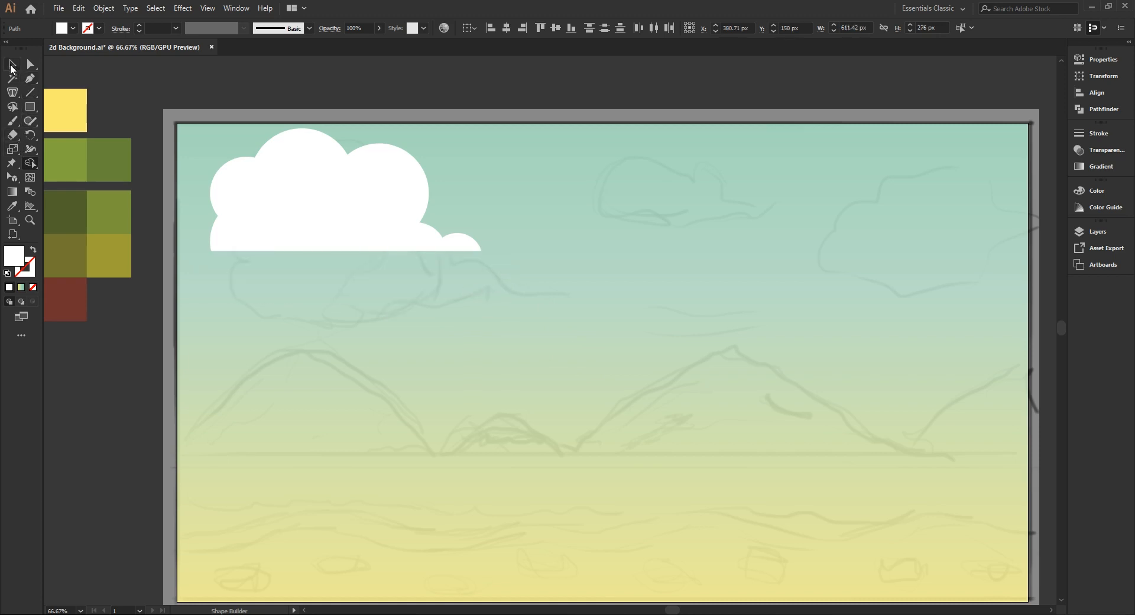
Group the cloud circles and unite them into a single shape with Pathfinder
{"action": "right_click", "coordinate": [321, 188]}
{"action": "left_click", "coordinate": [370, 259]}
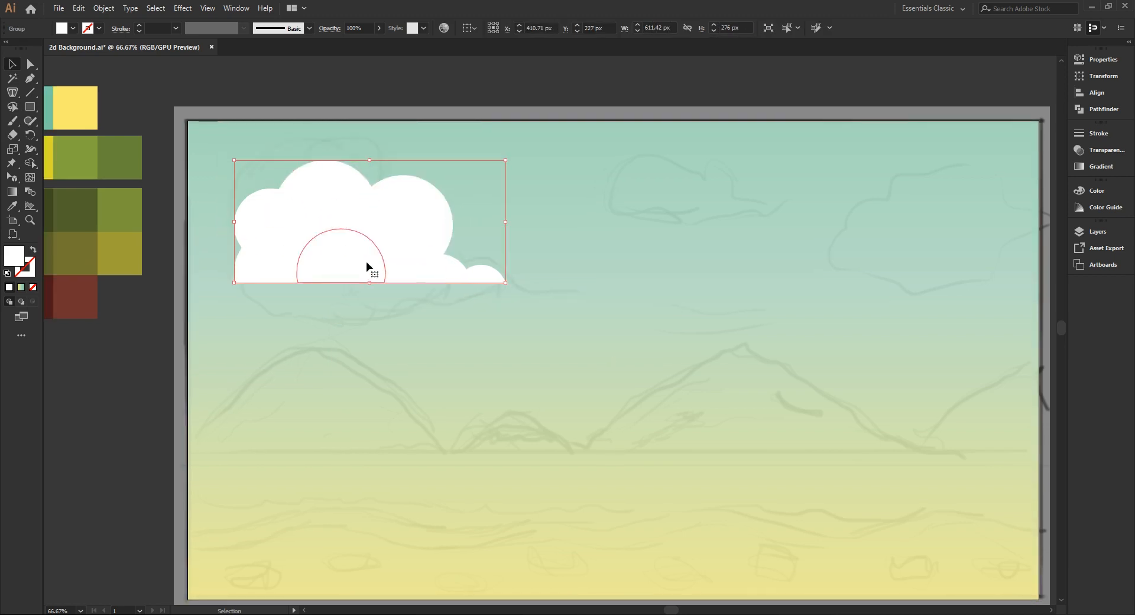
{"action": "left_click_drag", "start_coordinate": [367, 266], "coordinate": [307, 243]}
{"action": "left_click", "coordinate": [1100, 112]}
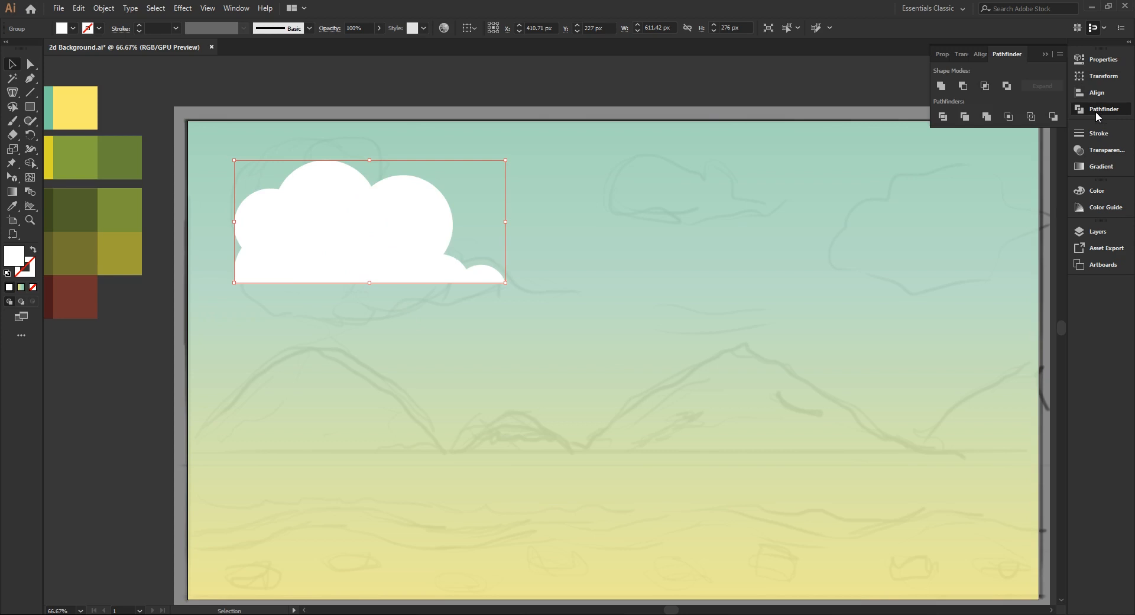
{"action": "left_click", "coordinate": [238, 8]}
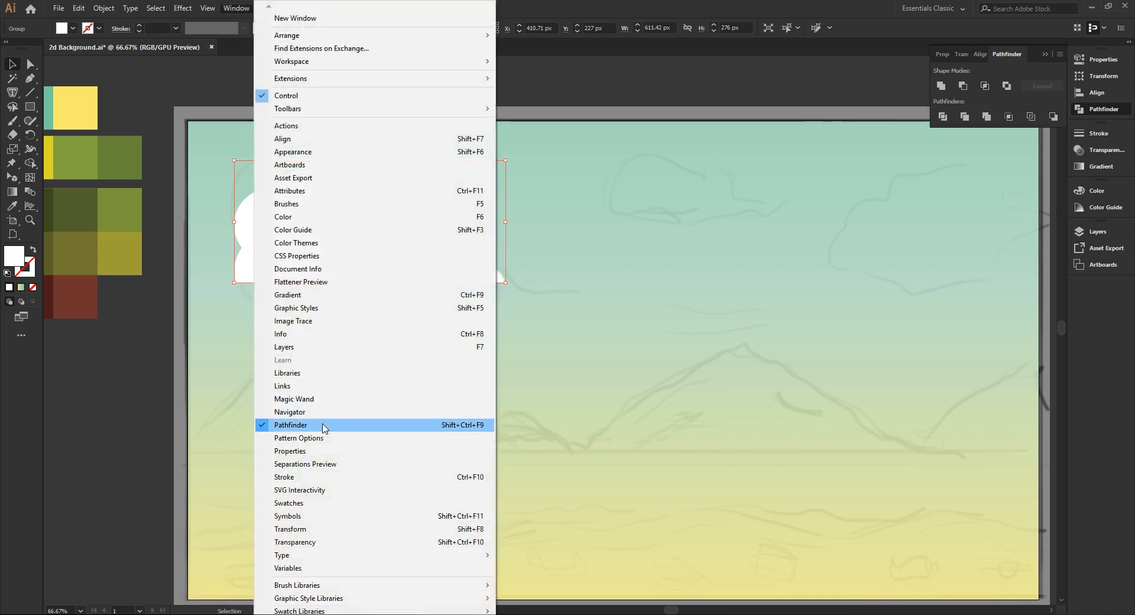
{"action": "left_click", "coordinate": [1051, 75]}
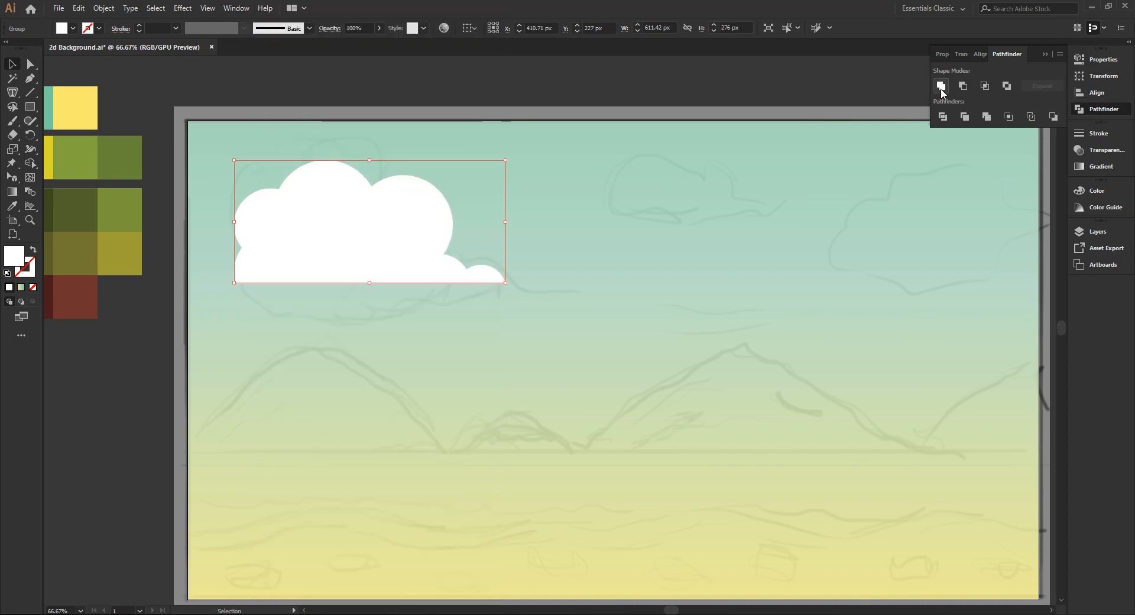
{"action": "left_click", "coordinate": [940, 86]}
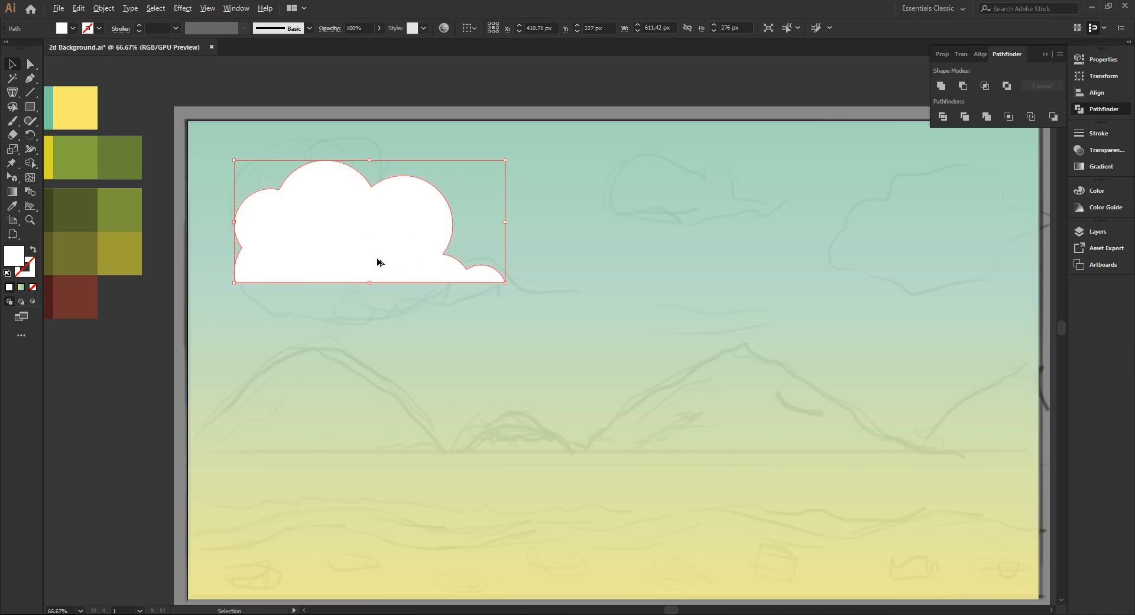
Duplicate the cloud shape with an offset of 21 px right and 15 px up, and fill the copy with very pale blue
{"action": "left_click_drag", "start_coordinate": [381, 256], "coordinate": [385, 253], "text": "alt"}
{"action": "left_click_drag", "start_coordinate": [387, 258], "coordinate": [390, 256]}
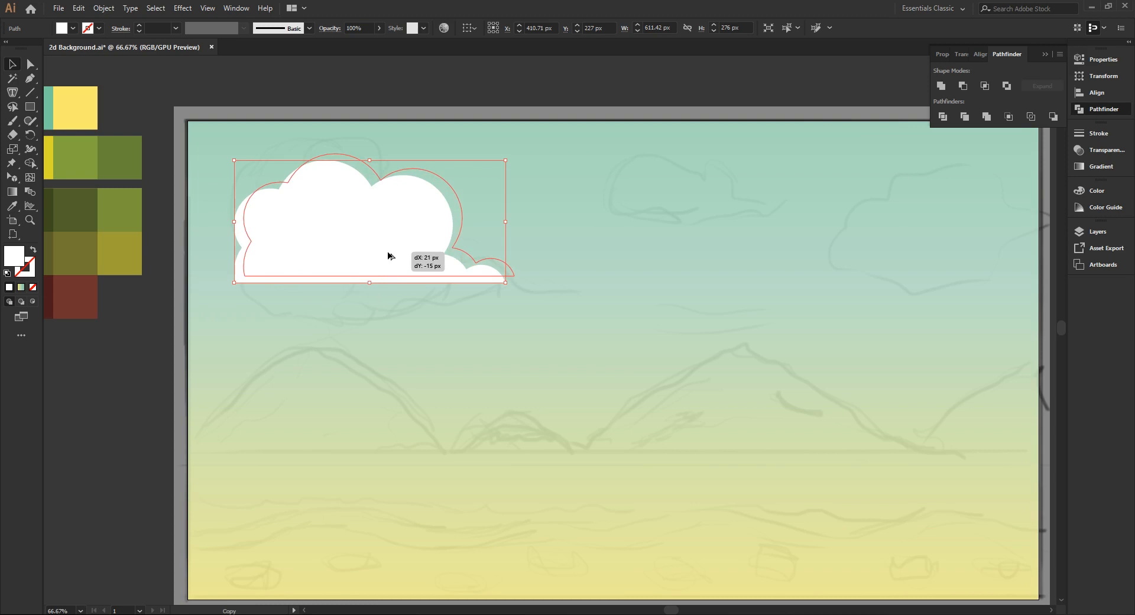
{"action": "left_click_drag", "start_coordinate": [387, 256], "coordinate": [388, 255]}
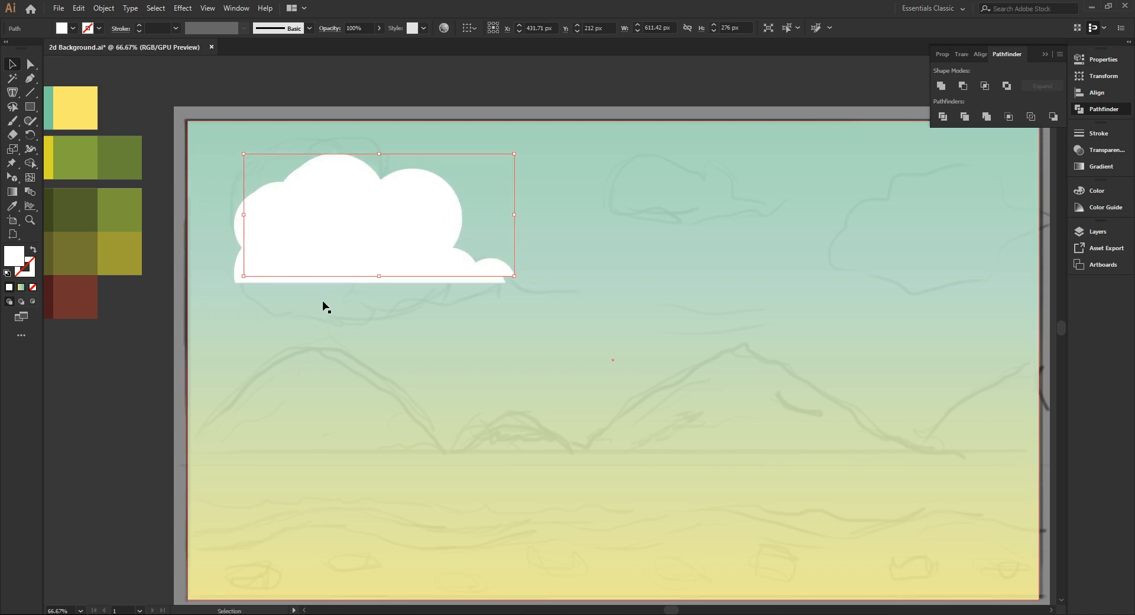
{"action": "double_click", "coordinate": [18, 260]}
{"action": "left_click_drag", "start_coordinate": [909, 488], "coordinate": [910, 472]}
{"action": "left_click", "coordinate": [1028, 338]}
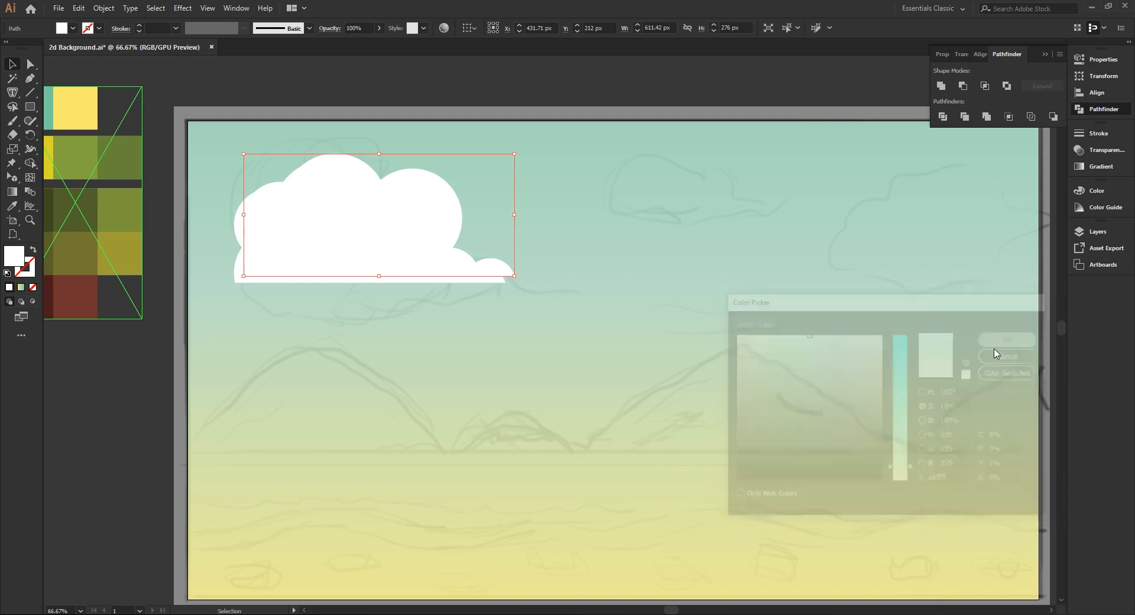
{"action": "left_click", "coordinate": [422, 91]}
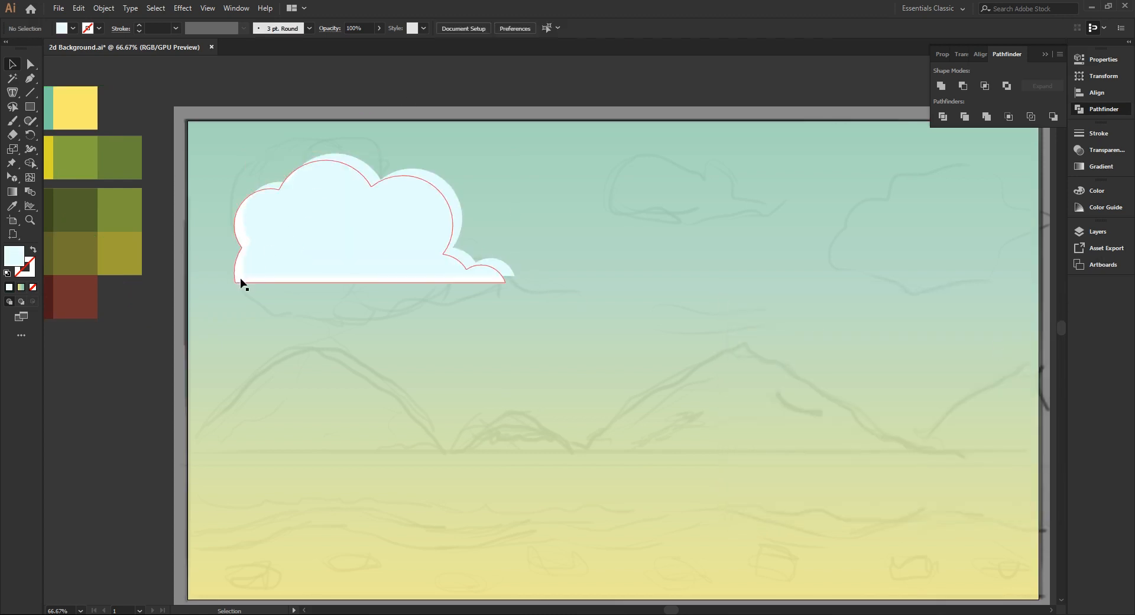
Bring the white cloud shape to the front of the pale blue copy
{"action": "left_click", "coordinate": [240, 282]}
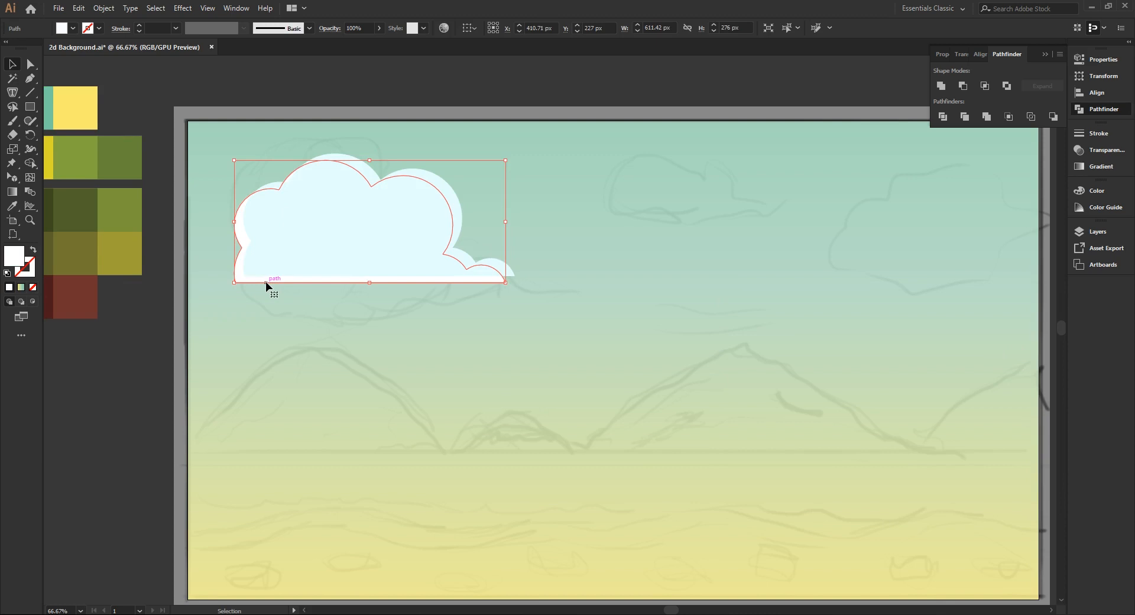
{"action": "right_click", "coordinate": [265, 284]}
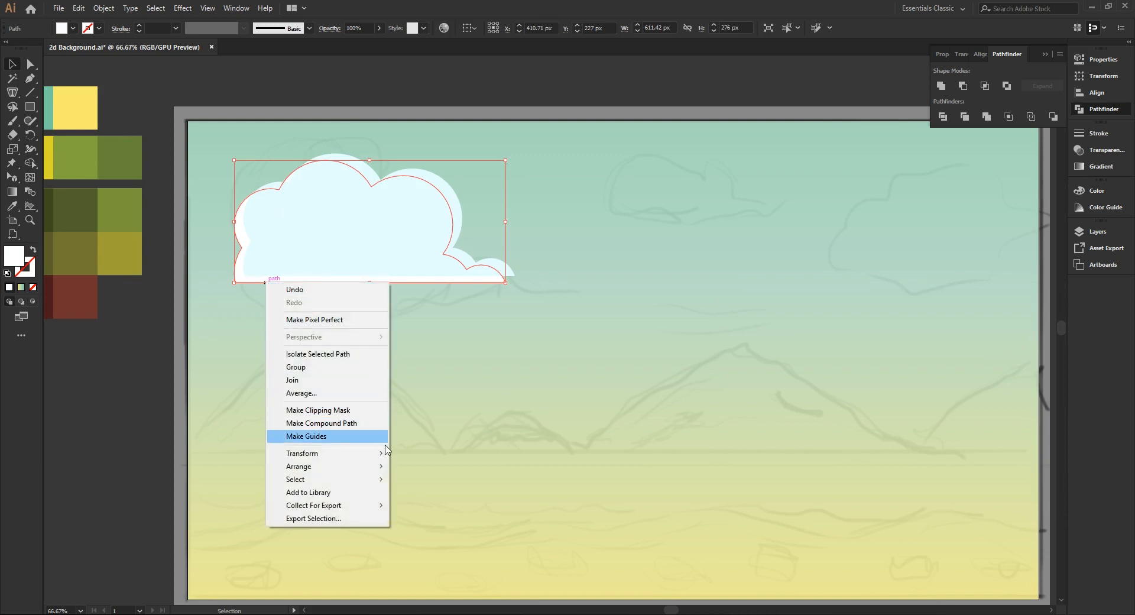
{"action": "mouse_move", "coordinate": [366, 466]}
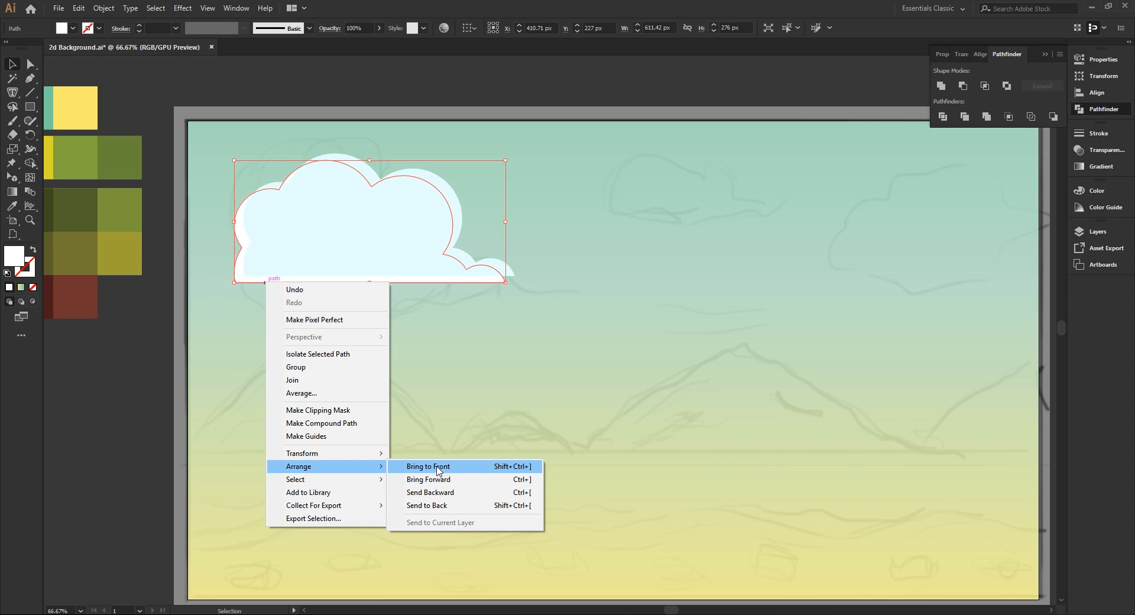
{"action": "left_click", "coordinate": [438, 467]}
{"action": "left_click", "coordinate": [506, 104]}
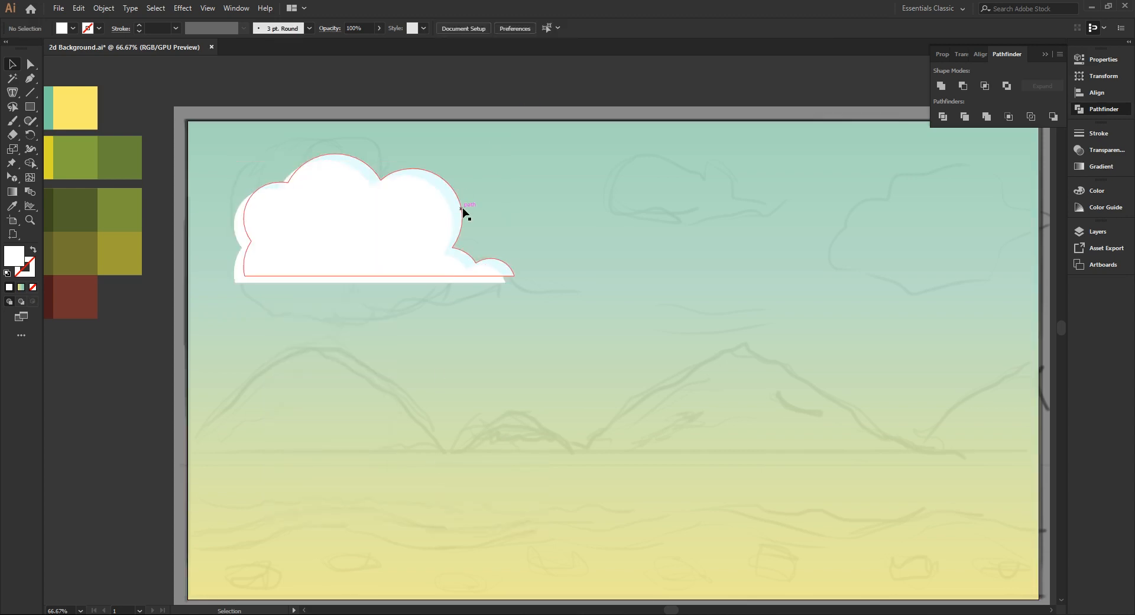
Select both cloud shapes and cut away the white area extending past the pale blue shape with Shape Builder
{"action": "left_click", "coordinate": [461, 214]}
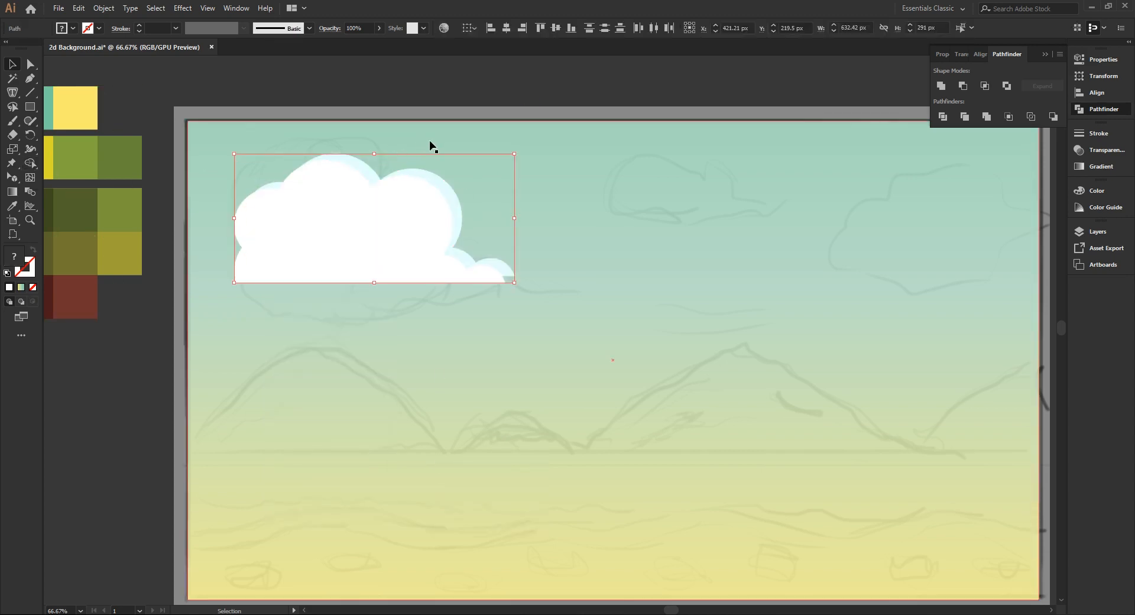
{"action": "left_click", "coordinate": [33, 165]}
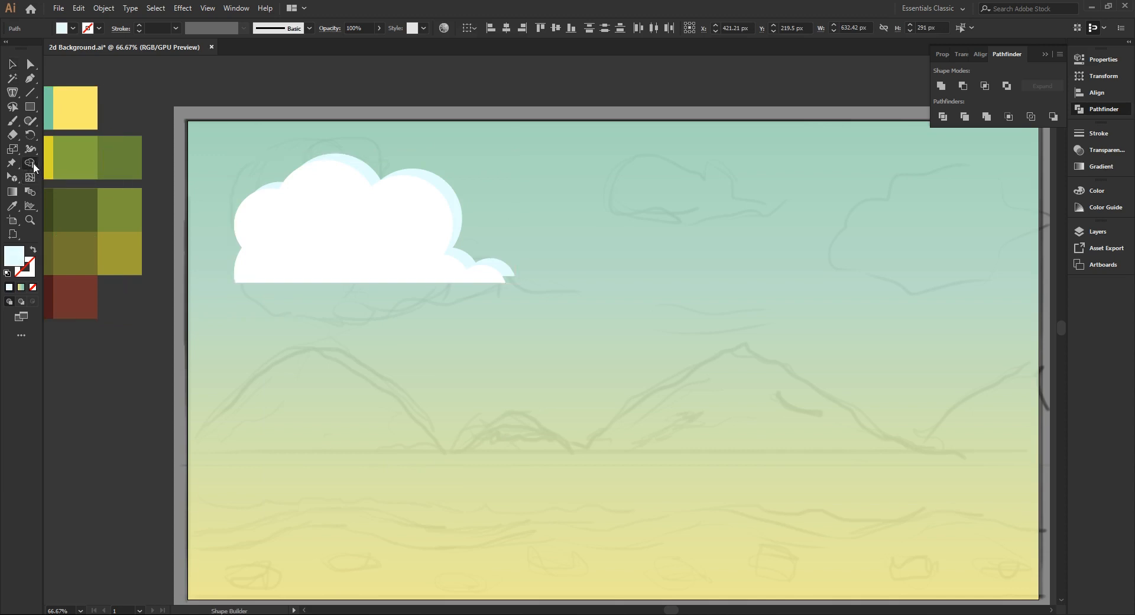
{"action": "left_click_drag", "start_coordinate": [265, 308], "coordinate": [243, 283]}
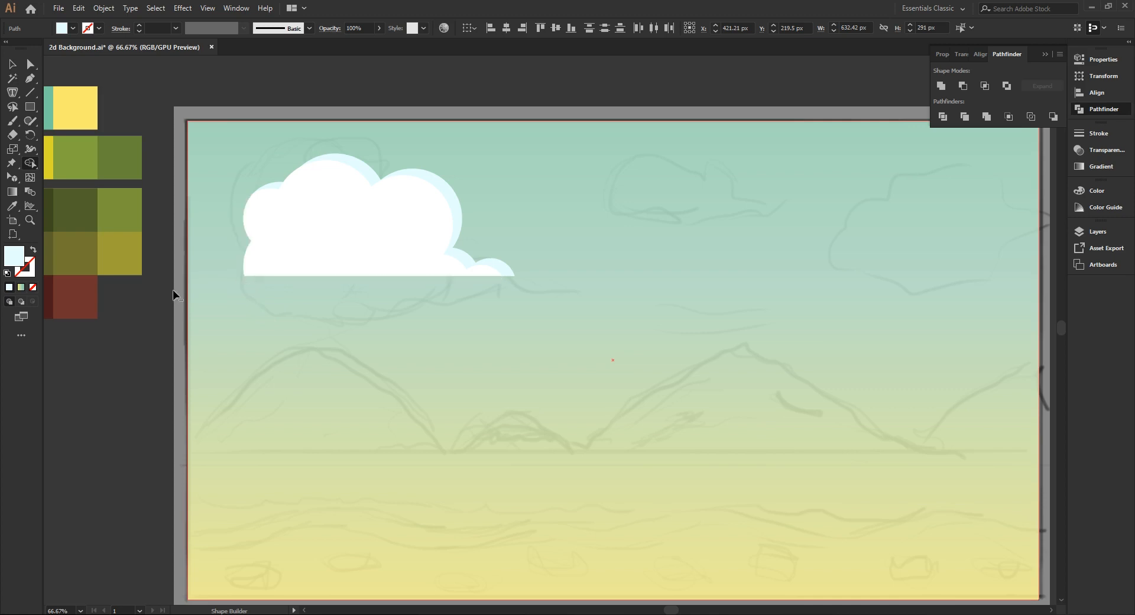
{"action": "left_click", "coordinate": [12, 66]}
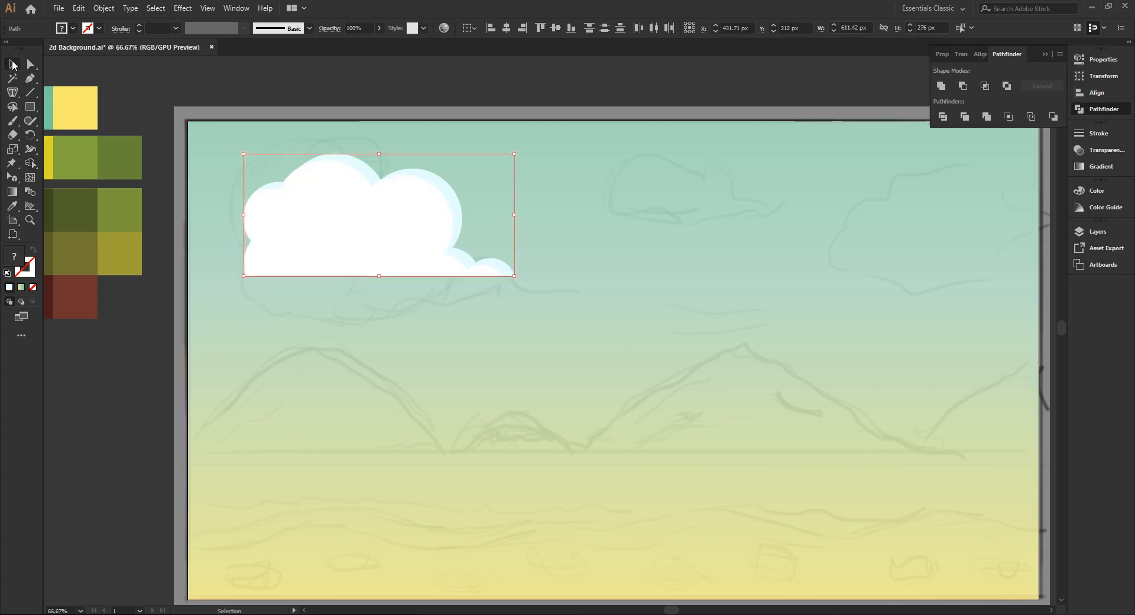
{"action": "left_click", "coordinate": [436, 104]}
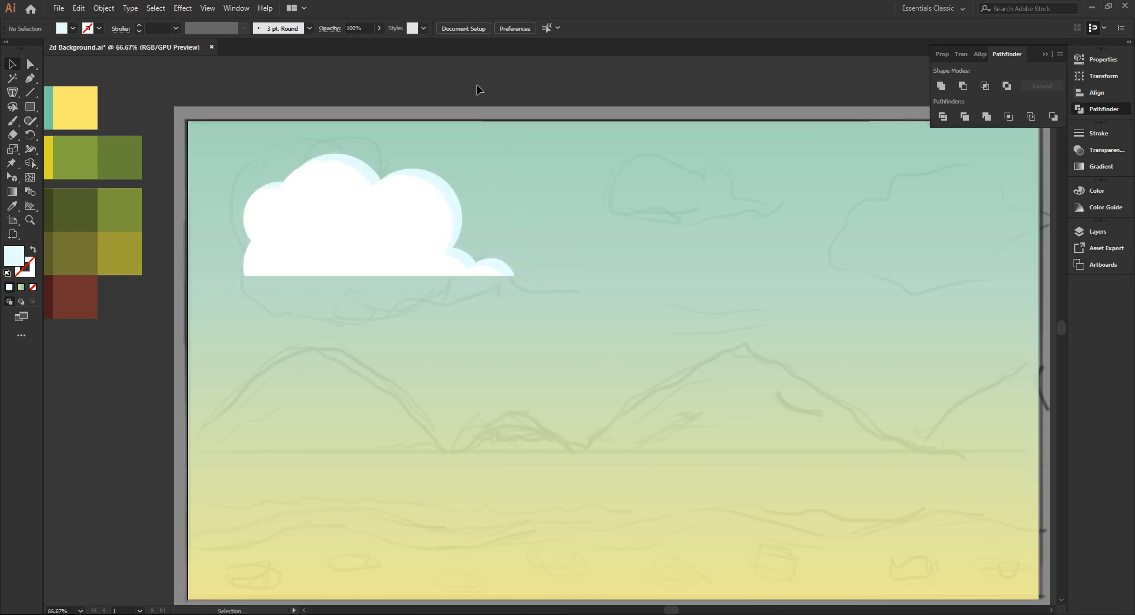
Group the white cloud shape with its pale blue shading shape
{"action": "scroll", "coordinate": [783, 289], "scroll_direction": "down", "scroll_amount": 1}
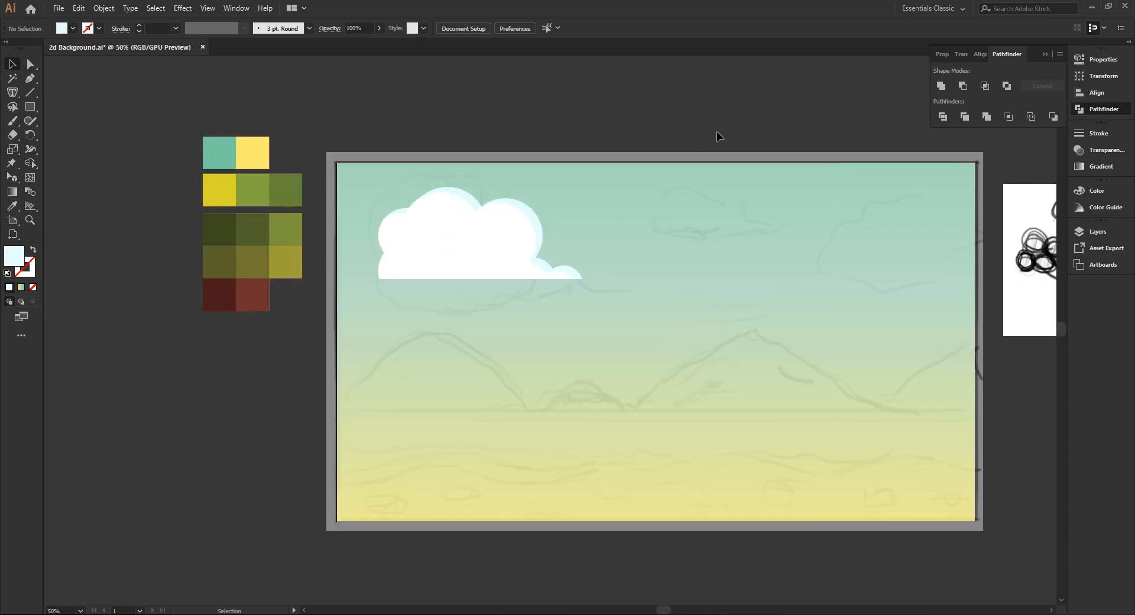
{"action": "left_click_drag", "start_coordinate": [703, 137], "coordinate": [592, 155]}
{"action": "left_click", "coordinate": [397, 262]}
{"action": "left_click", "coordinate": [430, 249], "text": "shift"}
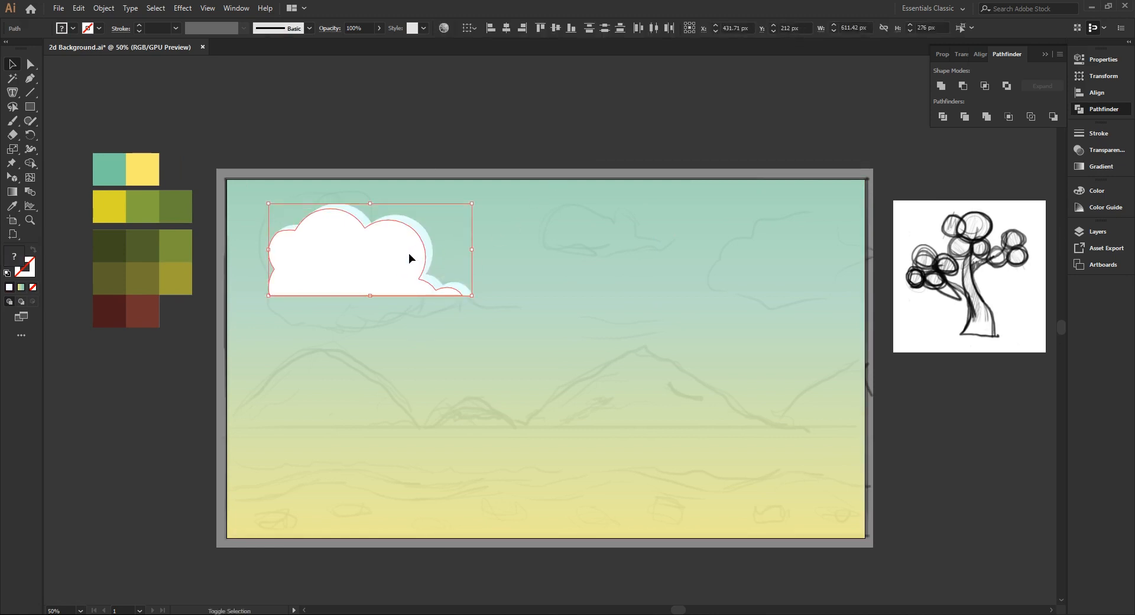
{"action": "right_click", "coordinate": [399, 256]}
{"action": "left_click", "coordinate": [459, 330]}
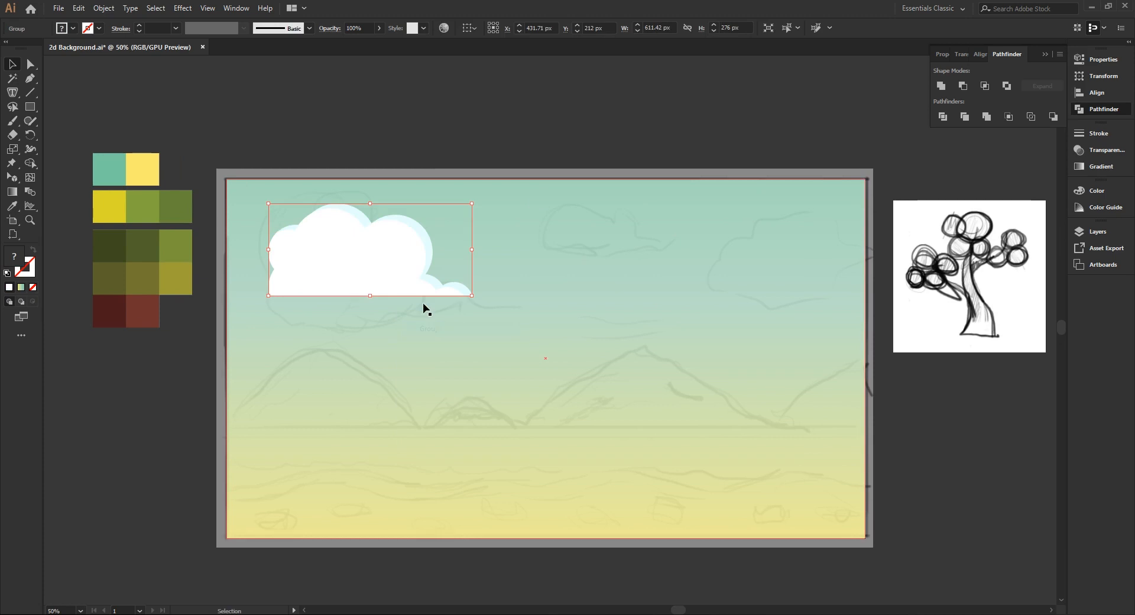
Duplicate the cloud group twice across the sky, scaling the copies down to about 347 px and 181 px wide
{"action": "left_click_drag", "start_coordinate": [334, 273], "coordinate": [573, 286]}
{"action": "left_click_drag", "start_coordinate": [717, 209], "coordinate": [667, 223]}
{"action": "left_click_drag", "start_coordinate": [617, 275], "coordinate": [753, 307]}
{"action": "left_click_drag", "start_coordinate": [810, 261], "coordinate": [785, 272]}
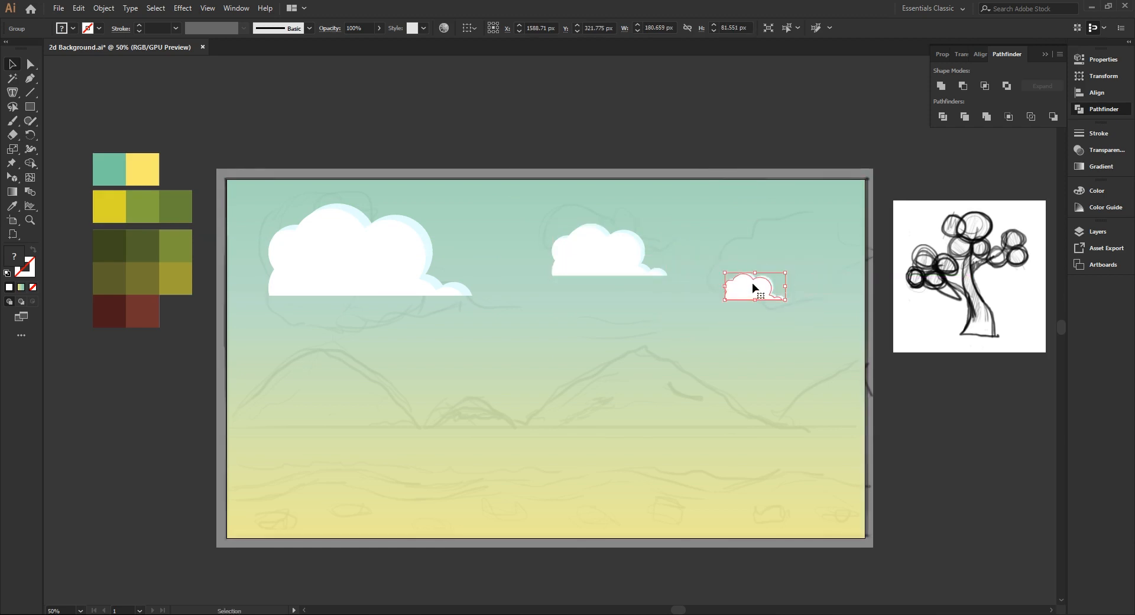
Reflect the smallest cloud about the vertical axis
{"action": "right_click", "coordinate": [753, 285]}
{"action": "mouse_move", "coordinate": [795, 402]}
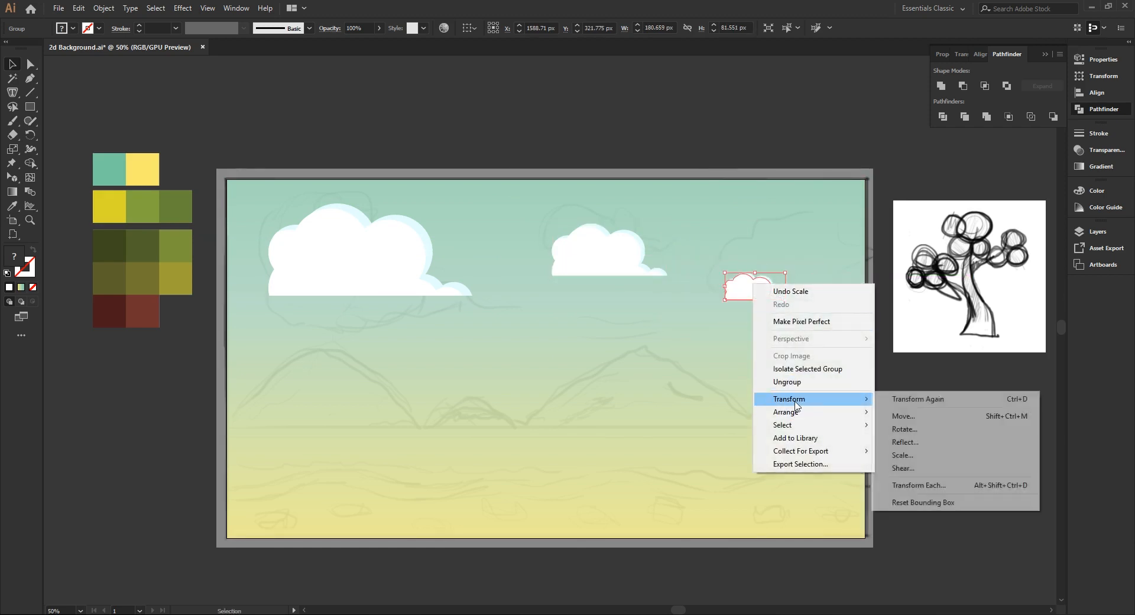
{"action": "left_click", "coordinate": [902, 446]}
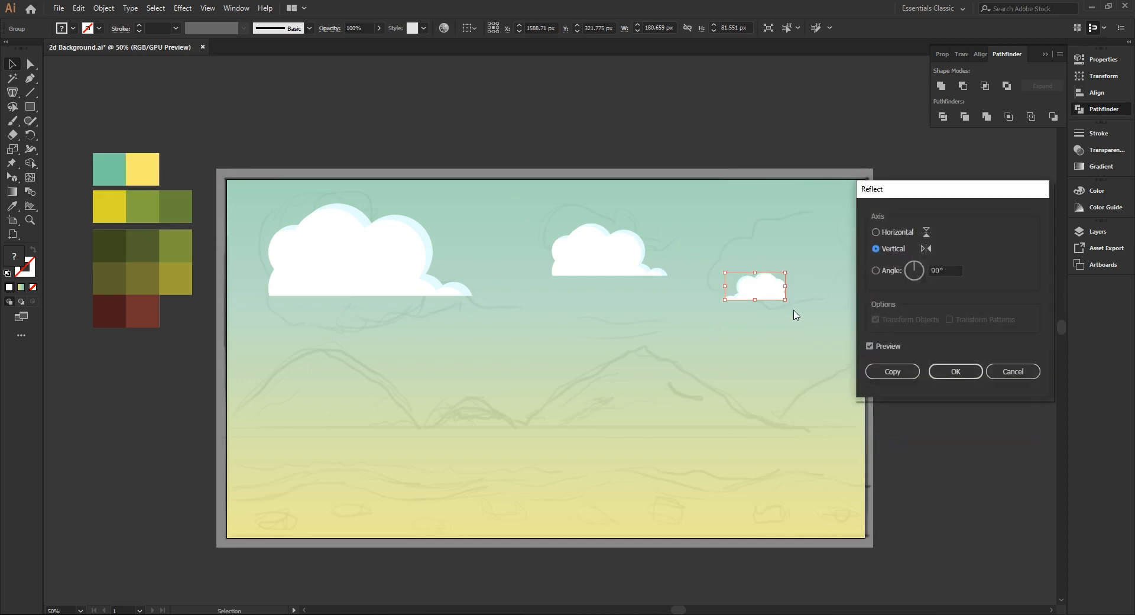
{"action": "left_click", "coordinate": [954, 371]}
Lower the smallest cloud's opacity to about 57%
{"action": "left_click", "coordinate": [630, 282]}
{"action": "left_click", "coordinate": [600, 266]}
{"action": "left_click", "coordinate": [762, 292]}
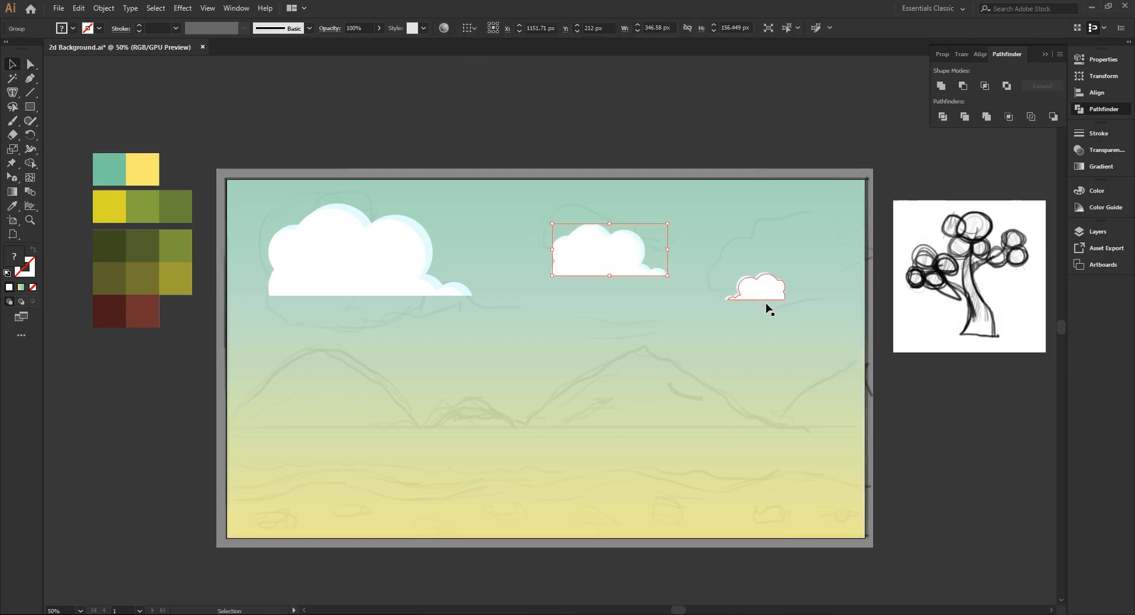
{"action": "left_click", "coordinate": [379, 28]}
{"action": "left_click_drag", "start_coordinate": [362, 43], "coordinate": [358, 44]}
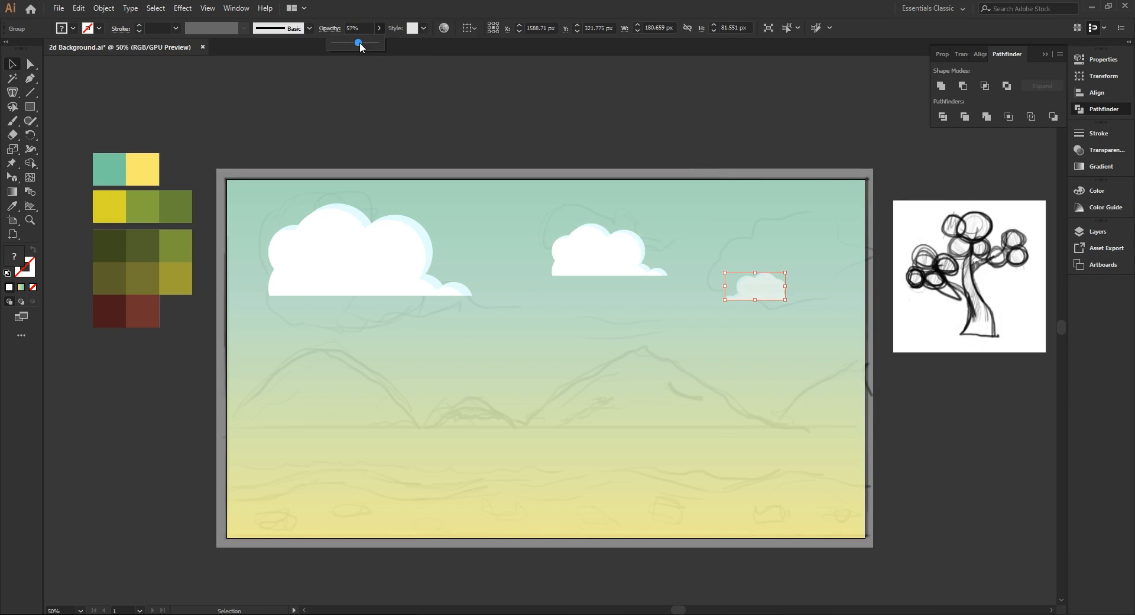
{"action": "left_click", "coordinate": [770, 197]}
Shift the large cloud slightly left and the medium cloud up and left, and adjust the smallest cloud's position
{"action": "left_click", "coordinate": [603, 266]}
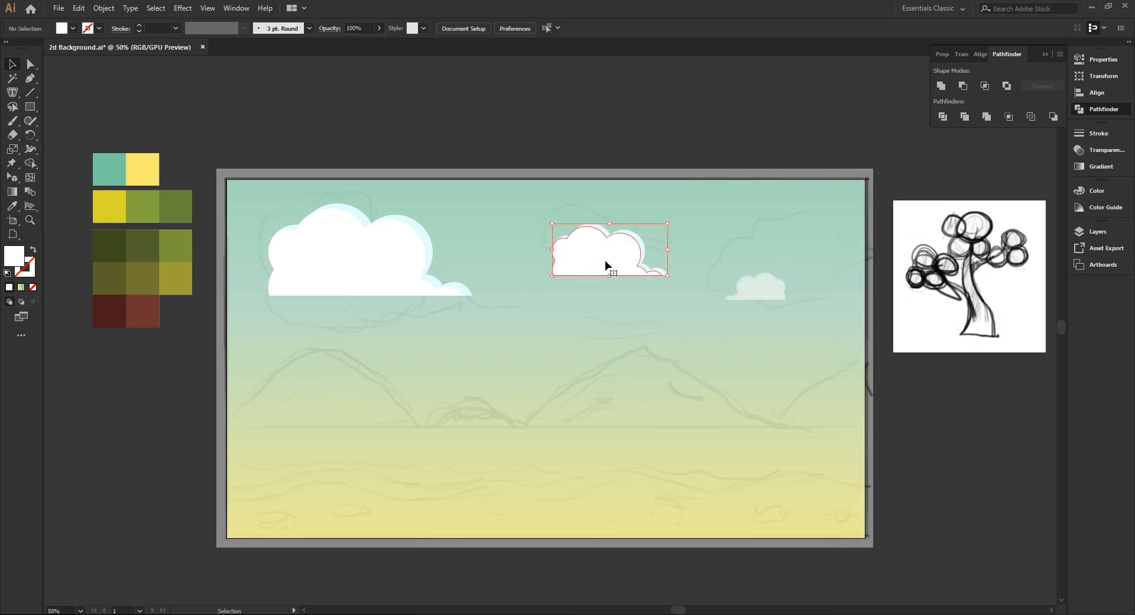
{"action": "mouse_move", "coordinate": [612, 264]}
{"action": "left_mouse_down"}
{"action": "mouse_move", "coordinate": [642, 266]}
{"action": "mouse_move", "coordinate": [591, 262]}
{"action": "mouse_move", "coordinate": [616, 259]}
{"action": "left_mouse_up"}
{"action": "left_click", "coordinate": [709, 116]}
{"action": "left_click", "coordinate": [397, 280]}
{"action": "left_click", "coordinate": [604, 259], "text": "shift"}
{"action": "key", "text": "ctrl+shift+a"}
{"action": "left_click", "coordinate": [648, 259]}
{"action": "left_click", "coordinate": [580, 131]}
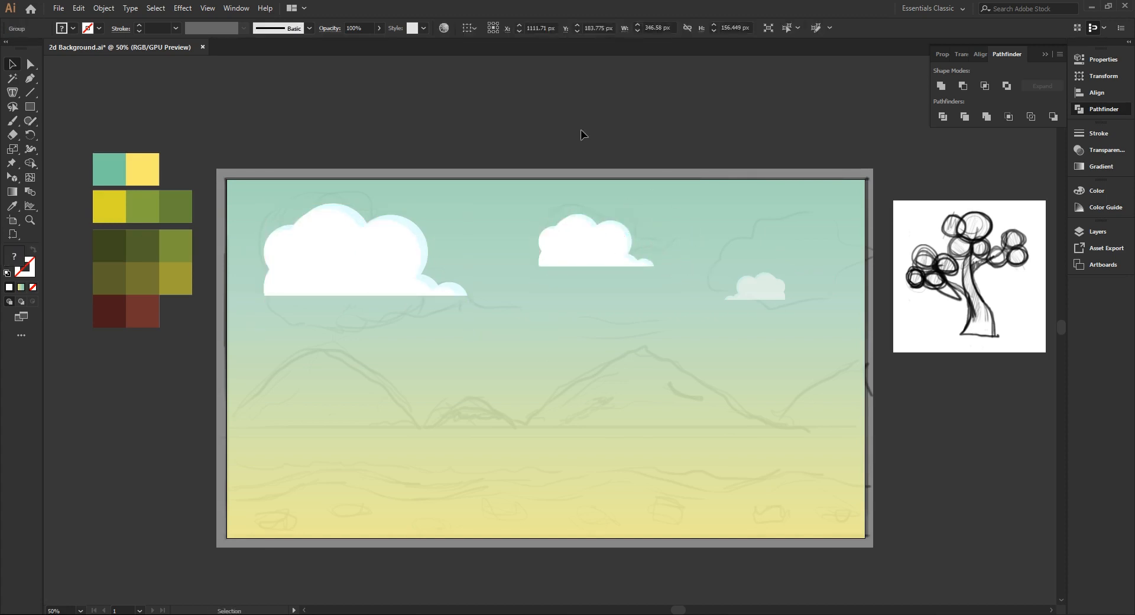
{"action": "left_click", "coordinate": [600, 199]}
{"action": "left_click", "coordinate": [531, 124]}
{"action": "left_click_drag", "start_coordinate": [768, 290], "coordinate": [778, 290]}
{"action": "left_click", "coordinate": [636, 255]}
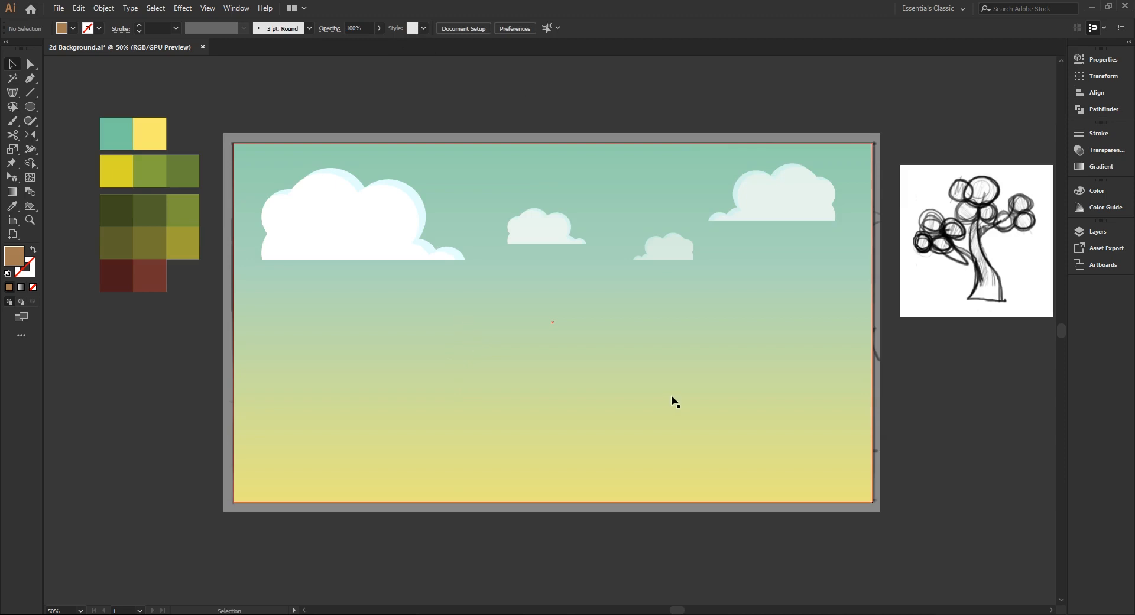
Add a new layer above the Sky layer, lock the Sky layer and make the new layer active
{"action": "left_click", "coordinate": [1097, 231]}
{"action": "left_click", "coordinate": [1097, 233]}
{"action": "left_click", "coordinate": [1100, 233]}
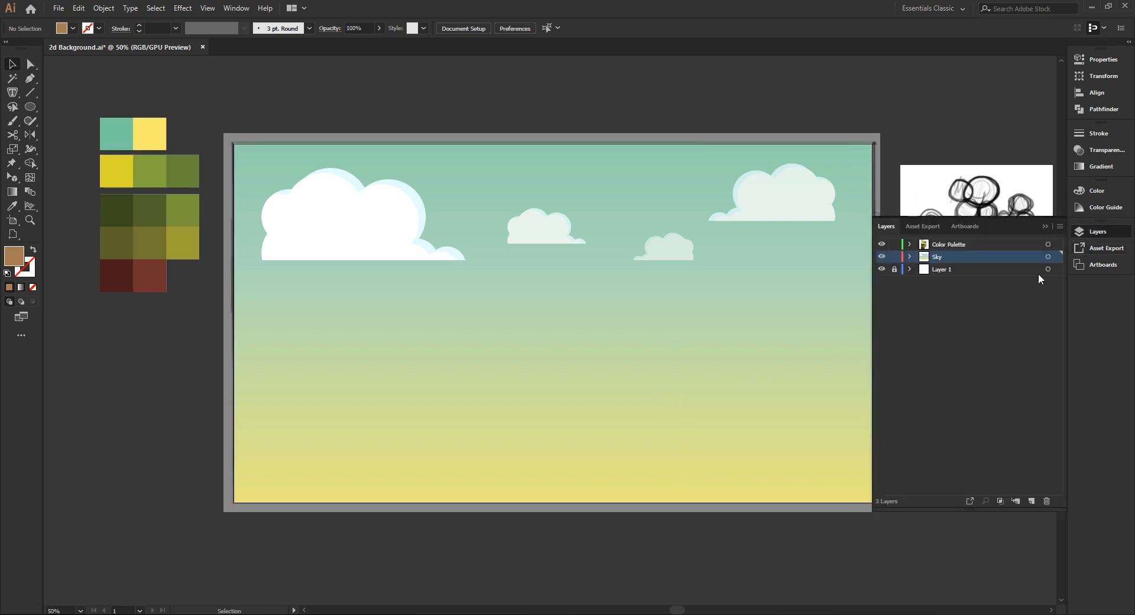
{"action": "left_click", "coordinate": [1031, 502]}
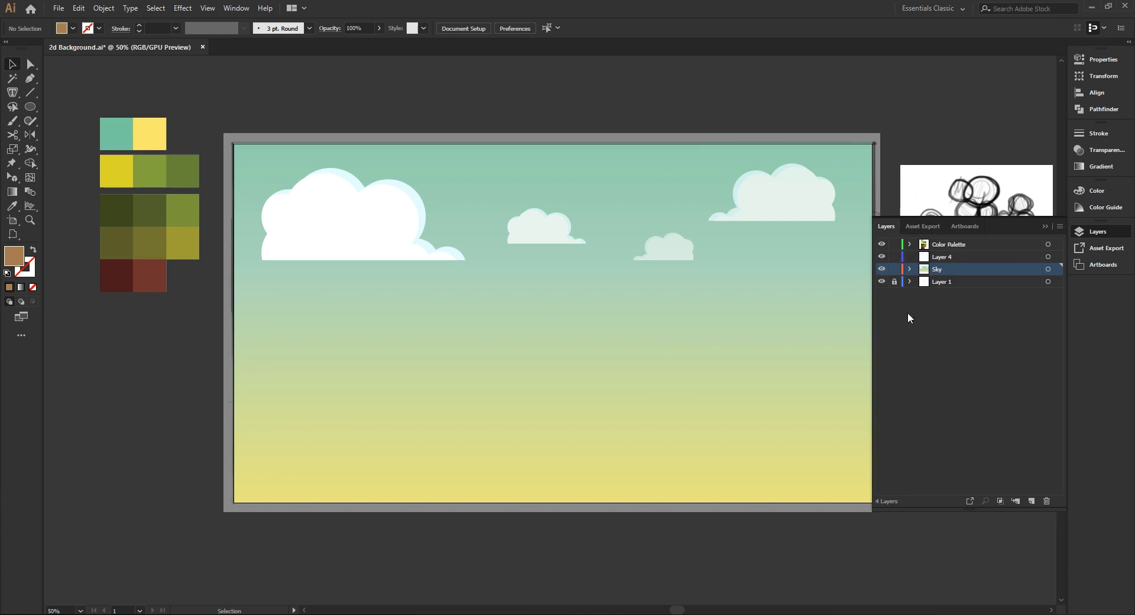
{"action": "left_click", "coordinate": [893, 269]}
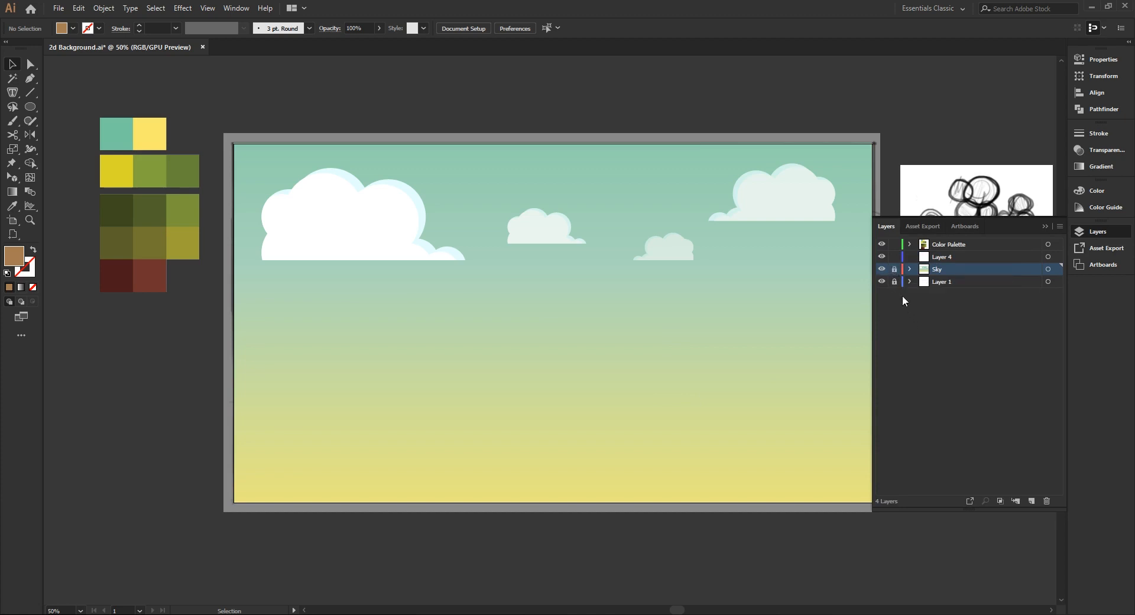
{"action": "left_click", "coordinate": [937, 259]}
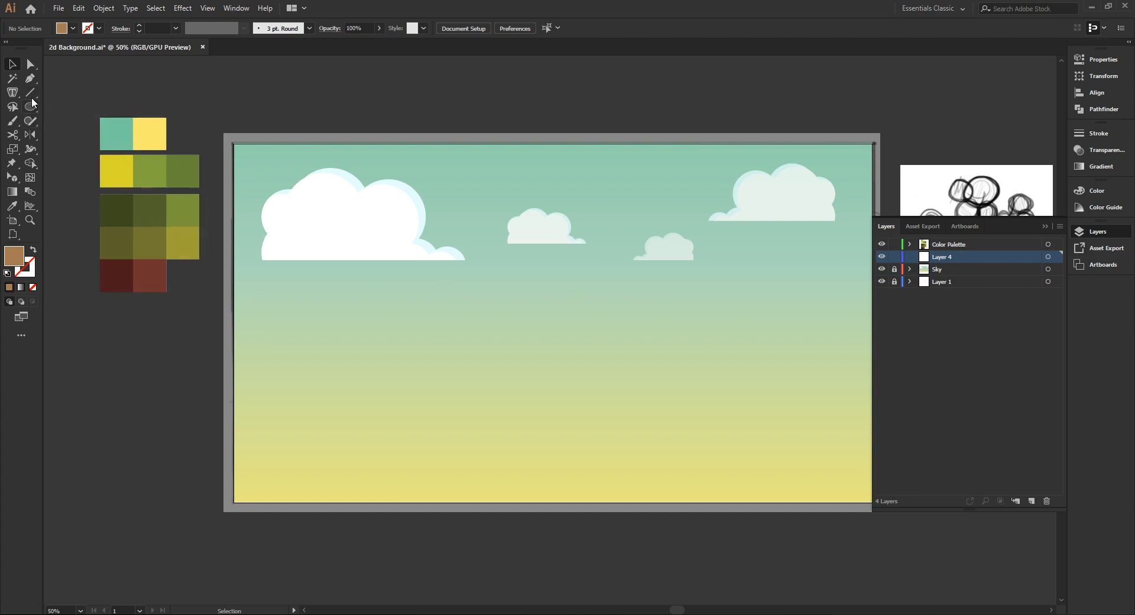
Sample the pale teal from the middle of the sky gradient as the fill colour for the mountains
{"action": "left_click", "coordinate": [31, 78]}
{"action": "left_click", "coordinate": [11, 210]}
{"action": "left_click", "coordinate": [490, 250]}
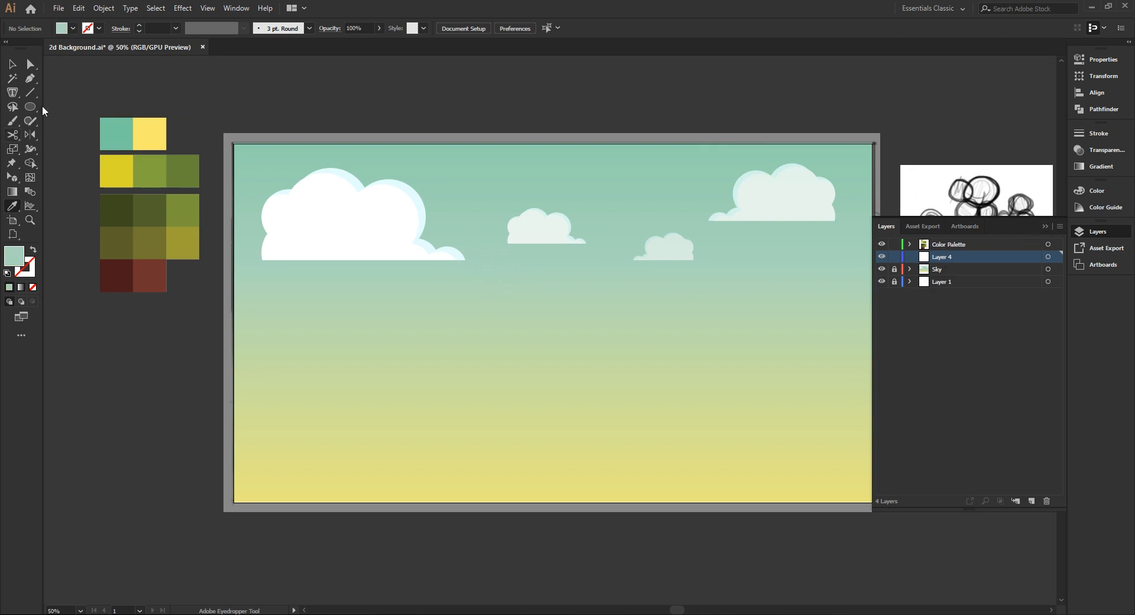
With the Pen tool, start a mountain outline at the artboard's left edge, drawing one large peak followed by a small peak
{"action": "left_click", "coordinate": [31, 79]}
{"action": "left_click", "coordinate": [233, 401]}
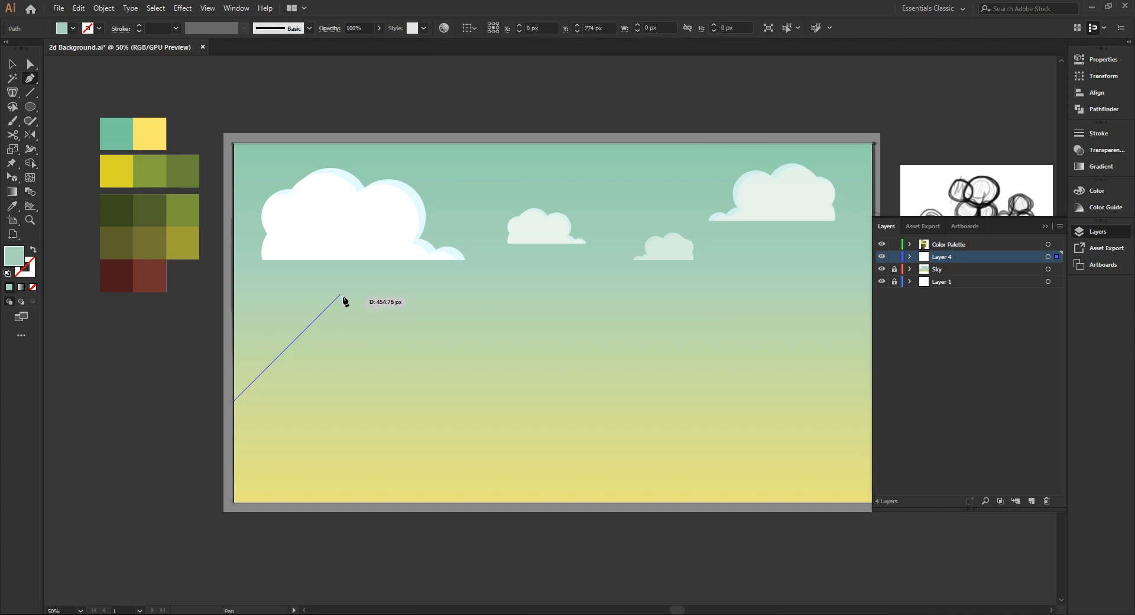
{"action": "left_click", "coordinate": [338, 297]}
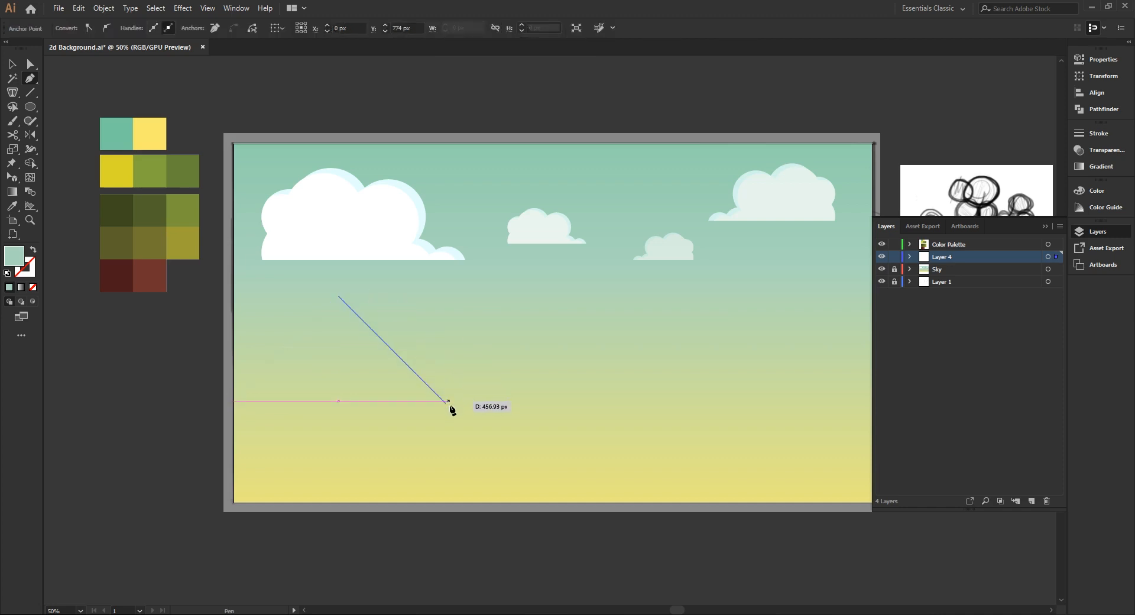
{"action": "left_click", "coordinate": [446, 403]}
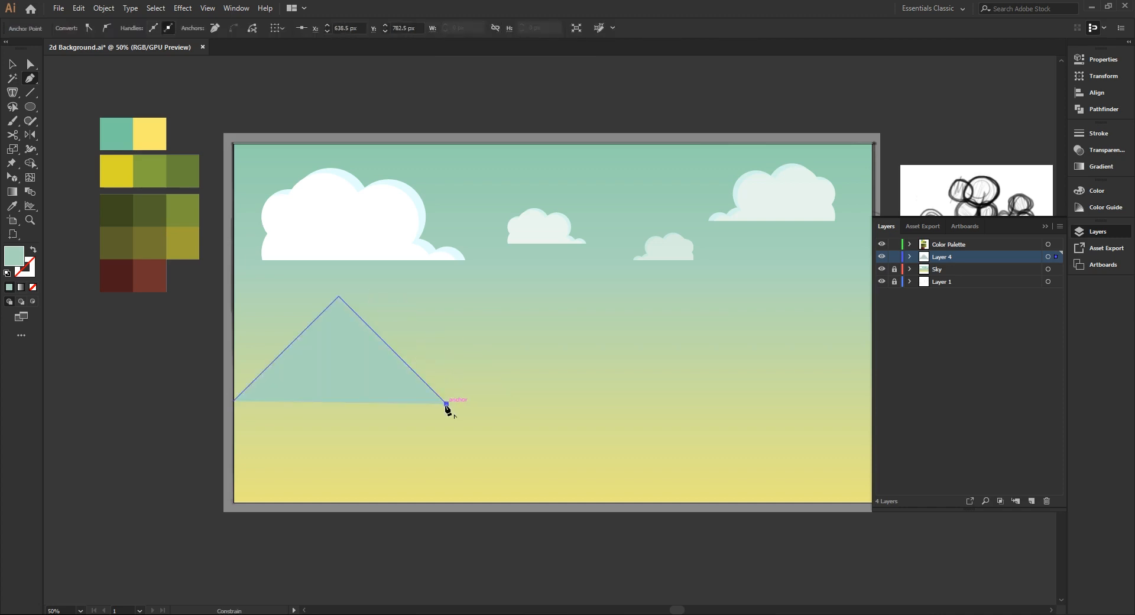
{"action": "left_click_drag", "start_coordinate": [447, 404], "coordinate": [492, 383]}
{"action": "left_click", "coordinate": [482, 368]}
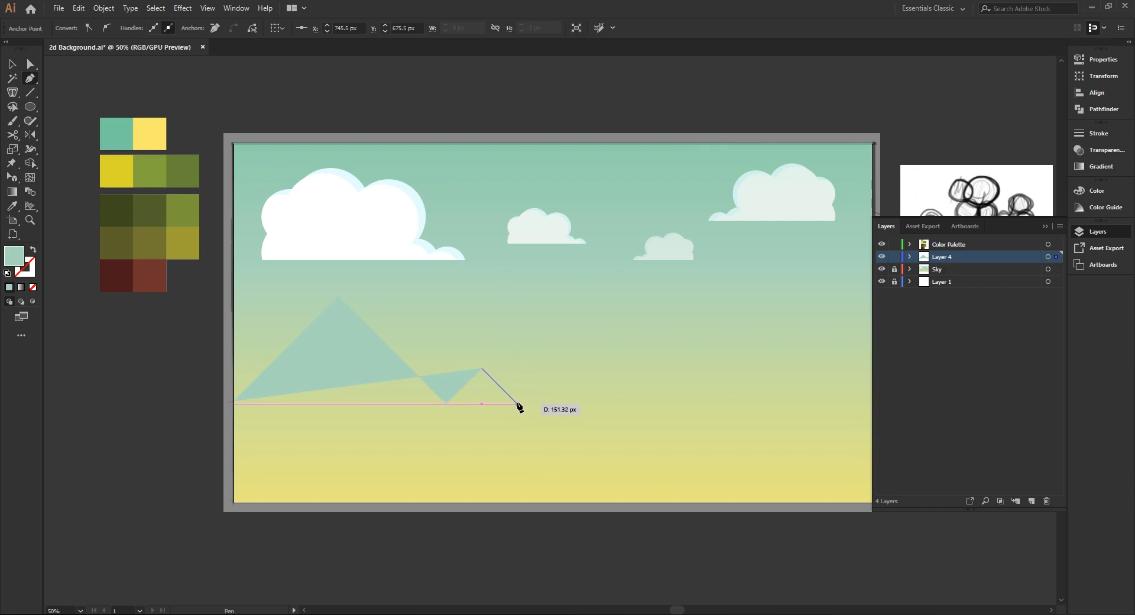
{"action": "left_click", "coordinate": [518, 404]}
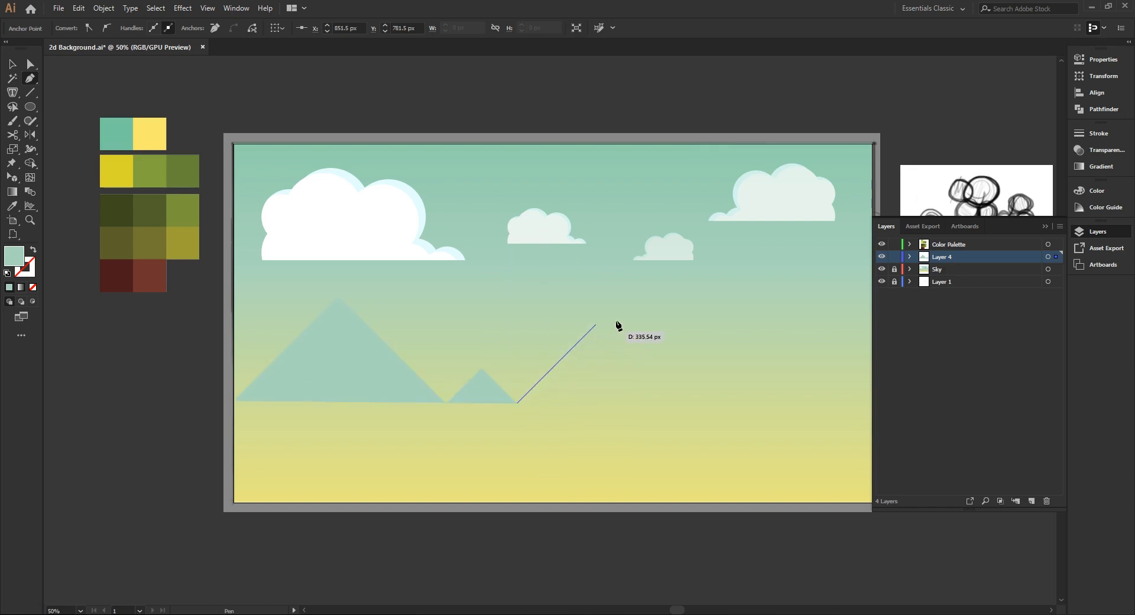
Continue the outline with a large and a medium peak, close it with a base at about Y 955 px, and rename its layer Mountains
{"action": "left_click", "coordinate": [632, 289]}
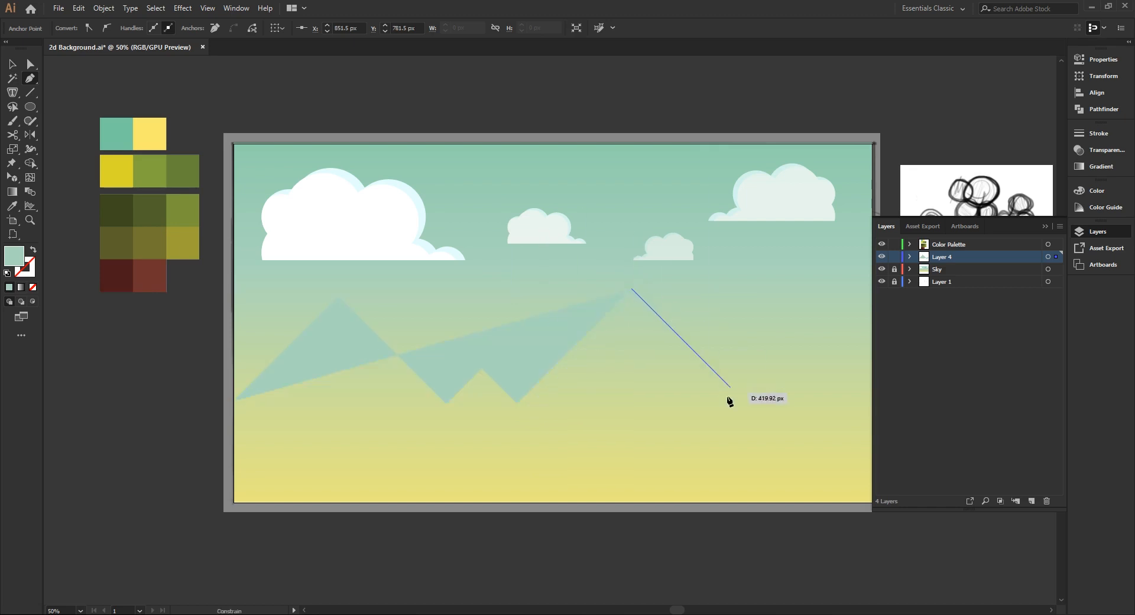
{"action": "left_click", "coordinate": [747, 405]}
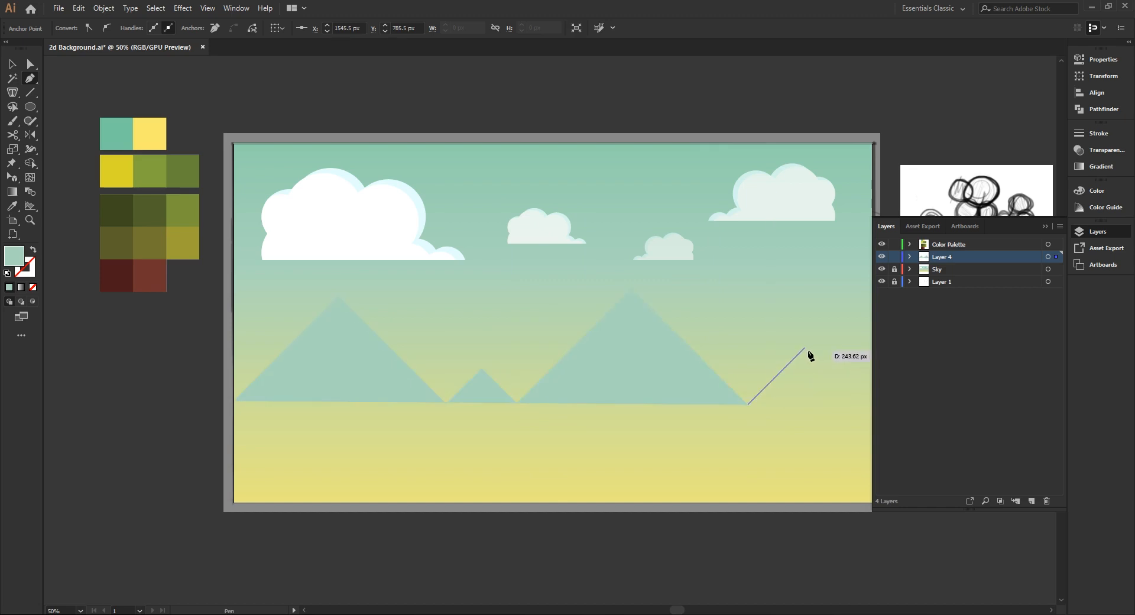
{"action": "left_click", "coordinate": [803, 350]}
{"action": "left_click_drag", "start_coordinate": [859, 400], "coordinate": [743, 400]}
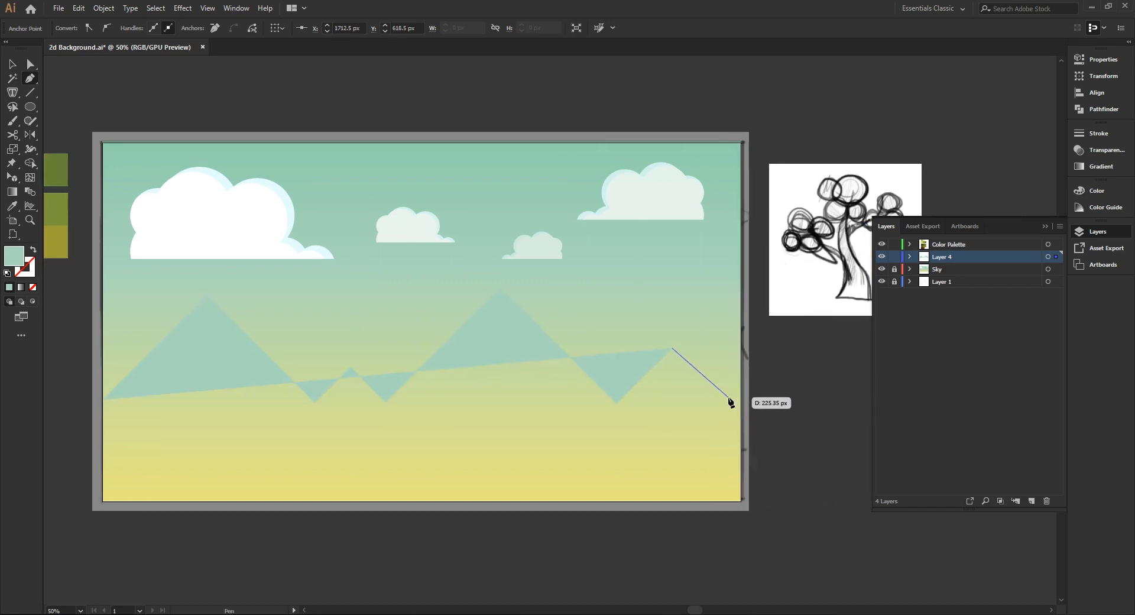
{"action": "left_click", "coordinate": [742, 405]}
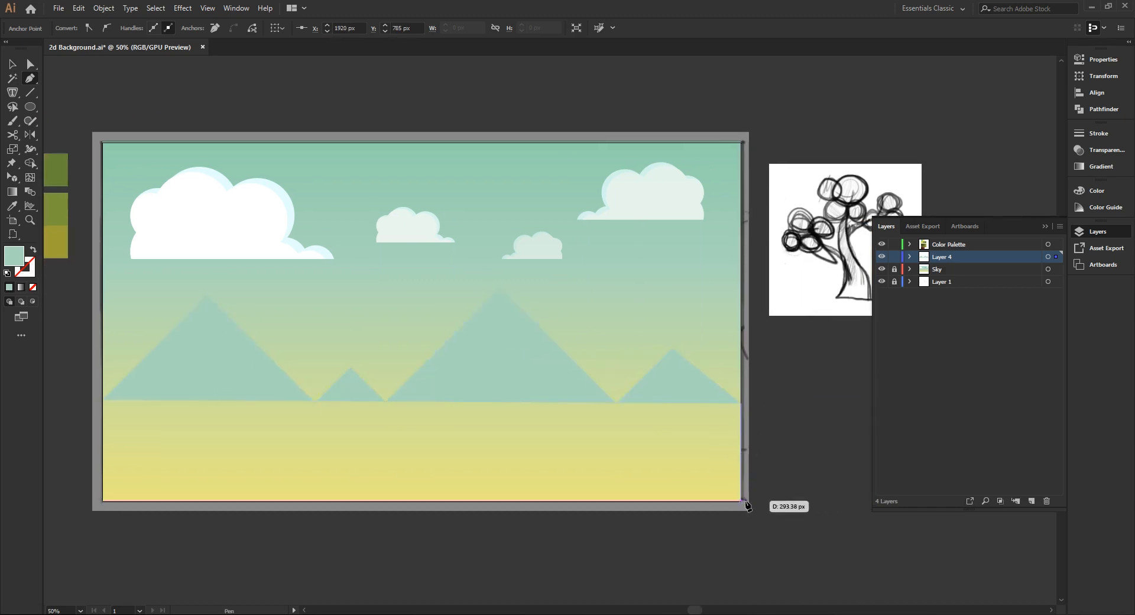
{"action": "left_click", "coordinate": [740, 461]}
{"action": "left_click", "coordinate": [103, 467], "text": "shift"}
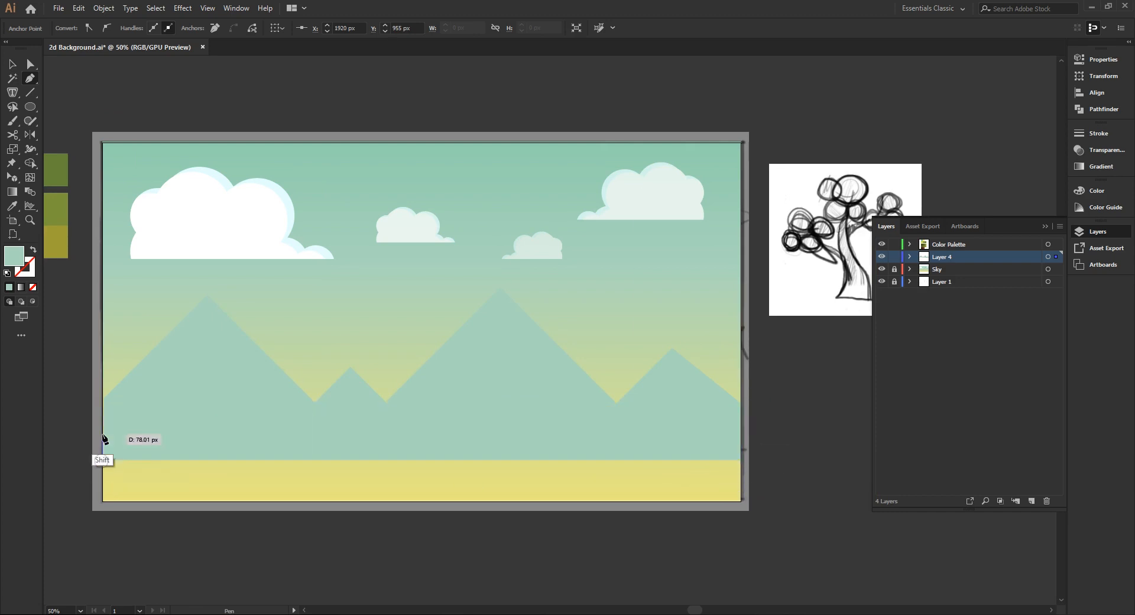
{"action": "left_click", "coordinate": [12, 64]}
{"action": "left_click", "coordinate": [782, 455]}
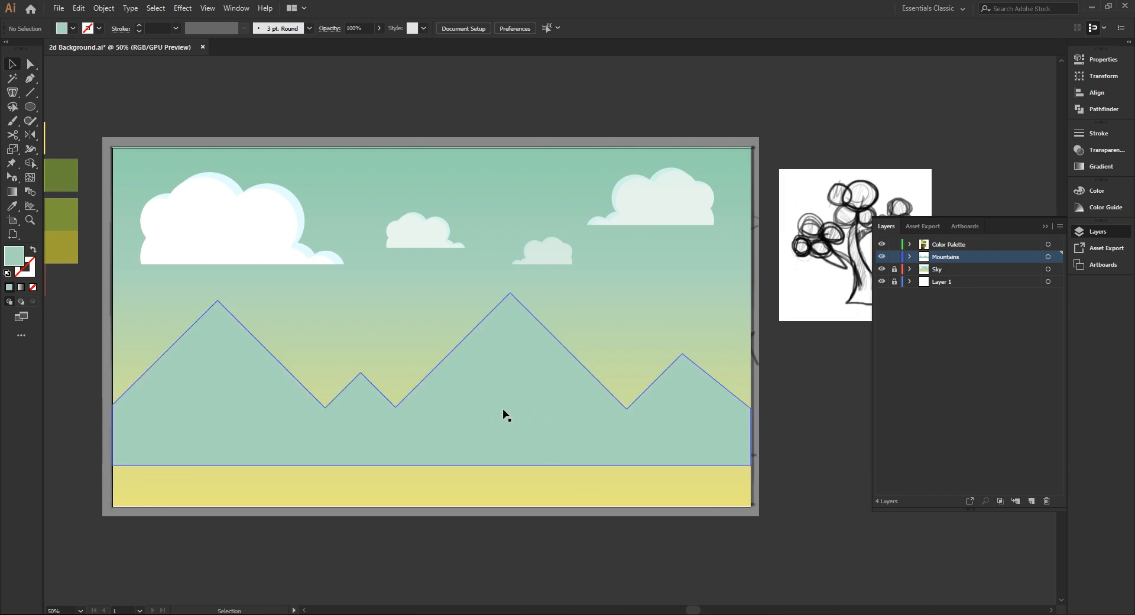
Duplicate the mountain range, scale the copy to about 1257 px wide and position it so its peaks show between the main ones
{"action": "left_click_drag", "start_coordinate": [523, 417], "coordinate": [516, 387]}
{"action": "left_click_drag", "start_coordinate": [754, 263], "coordinate": [710, 287]}
{"action": "left_click_drag", "start_coordinate": [508, 371], "coordinate": [452, 398]}
Bring the full-width mountain range to the front and nudge the smaller range slightly up and right behind it
{"action": "left_click", "coordinate": [708, 412]}
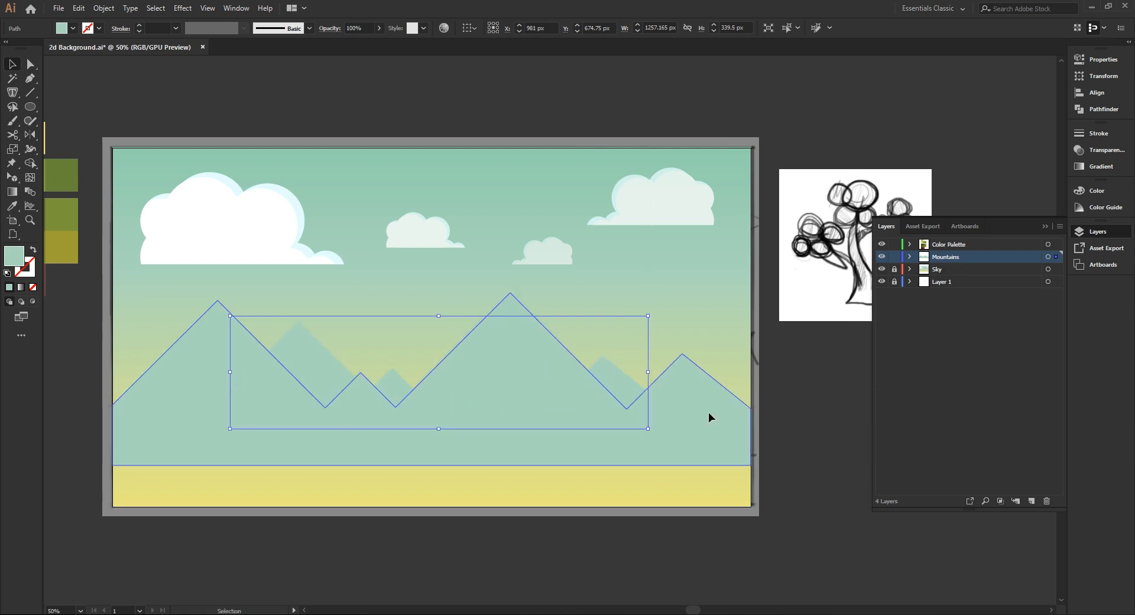
{"action": "right_click", "coordinate": [708, 412]}
{"action": "mouse_move", "coordinate": [777, 352]}
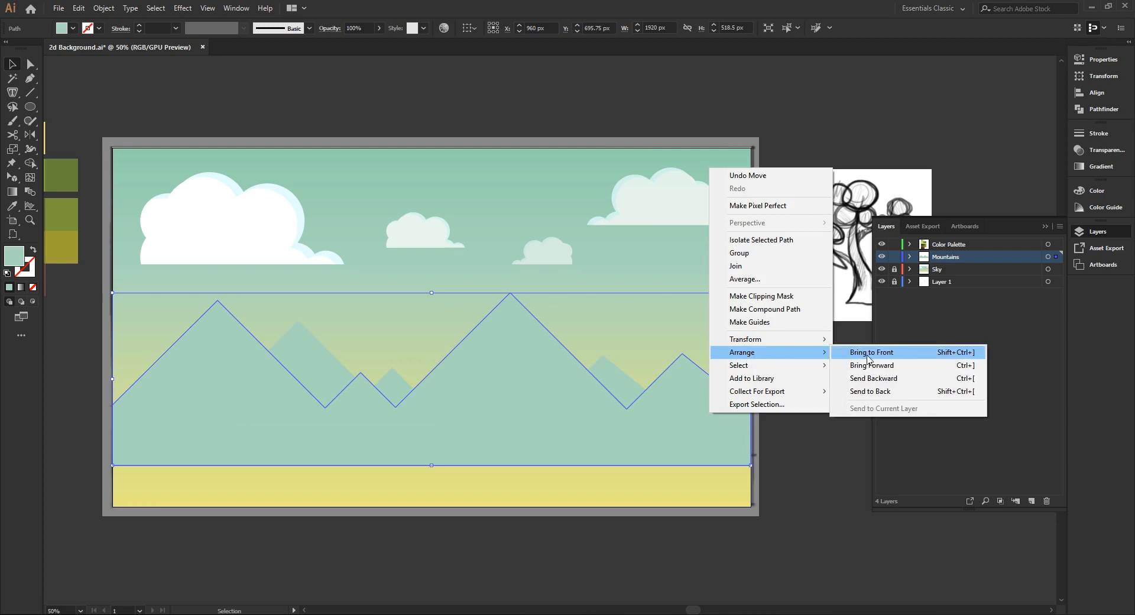
{"action": "left_click", "coordinate": [868, 353]}
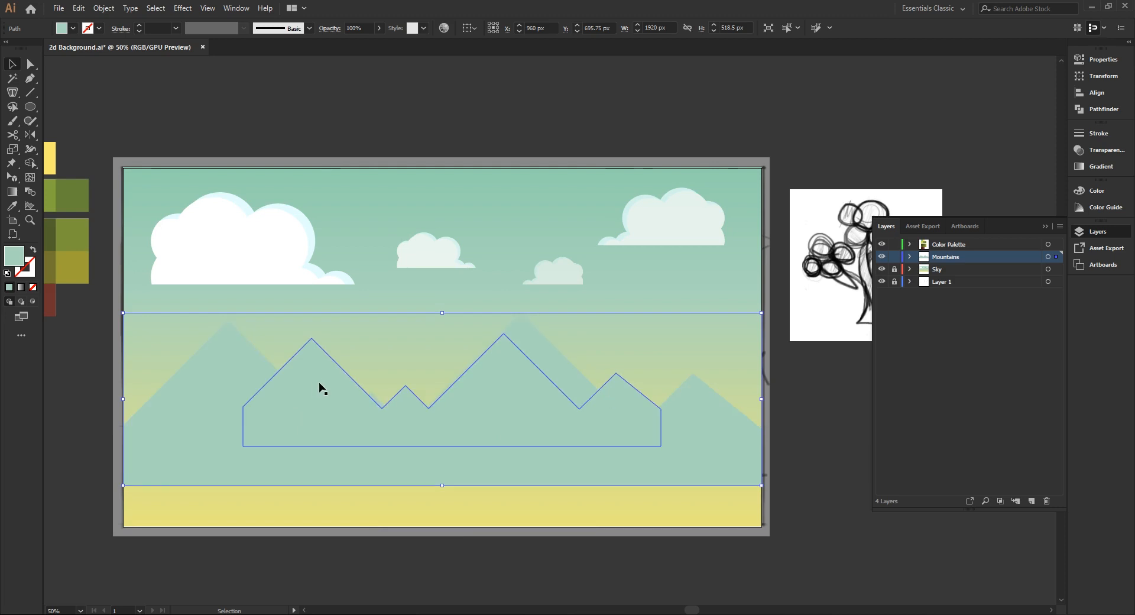
{"action": "key", "text": "ctrl+7"}
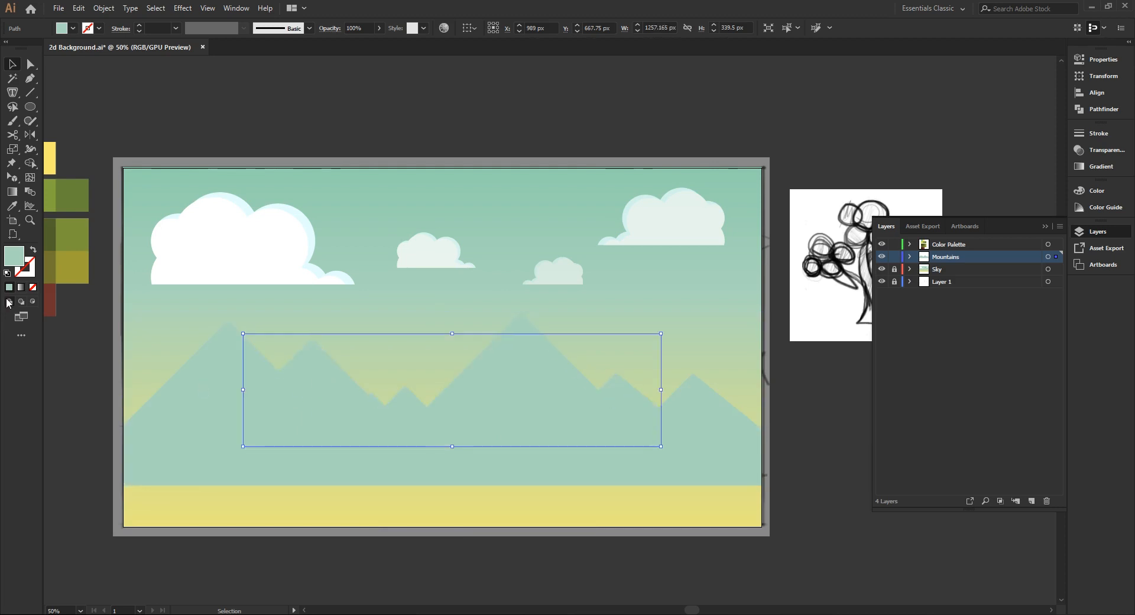
Lighten the smaller mountain range's fill by raising its brightness to 87% (afddc1)
{"action": "double_click", "coordinate": [19, 260]}
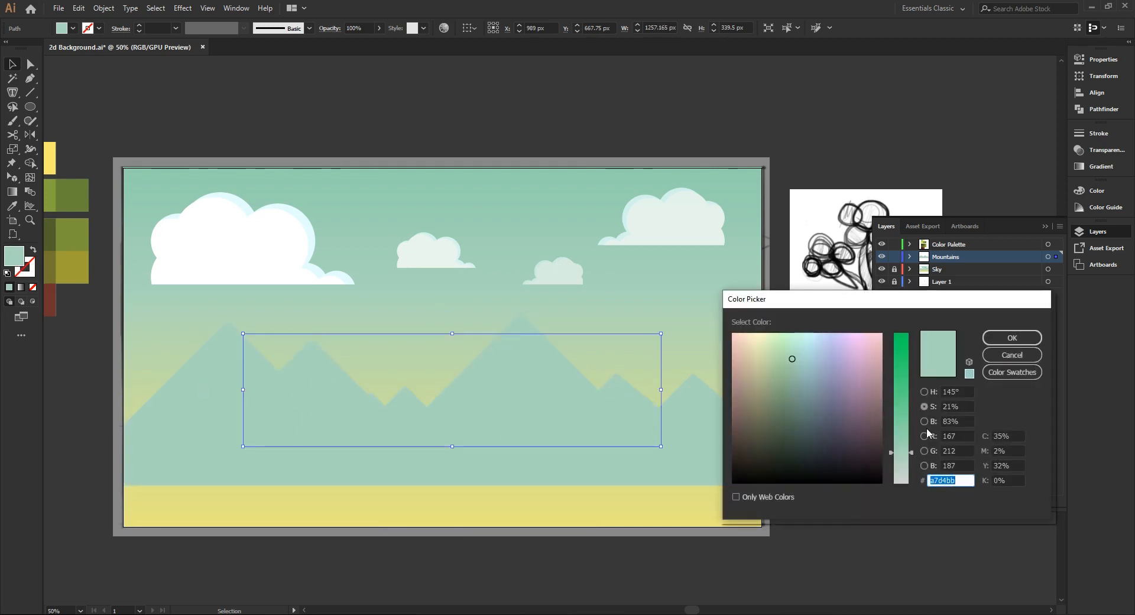
{"action": "left_click", "coordinate": [925, 421]}
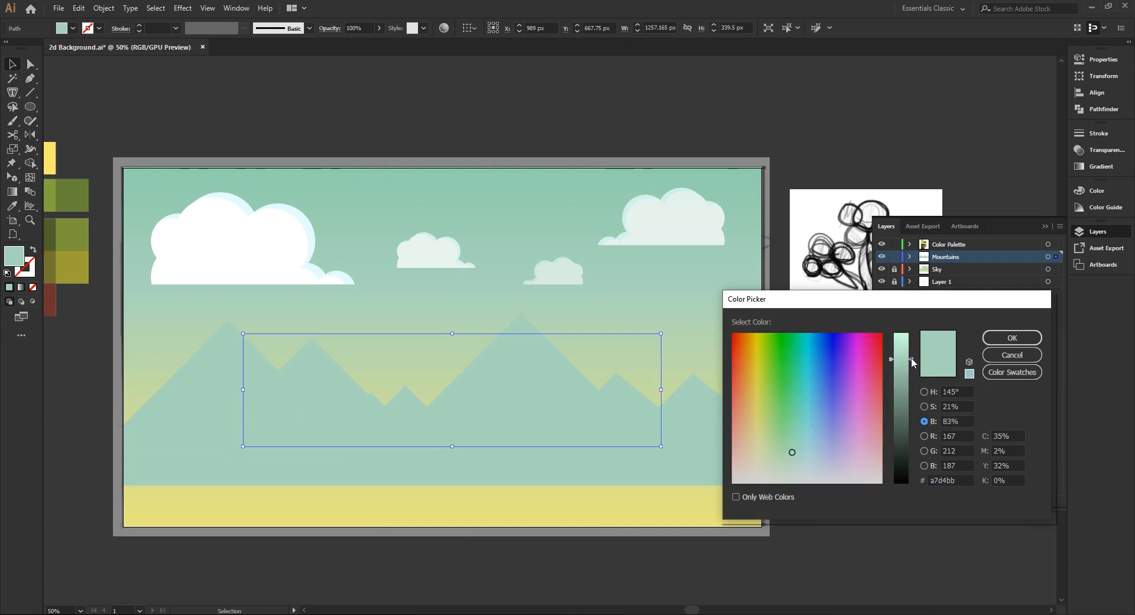
{"action": "left_click_drag", "start_coordinate": [914, 359], "coordinate": [909, 352]}
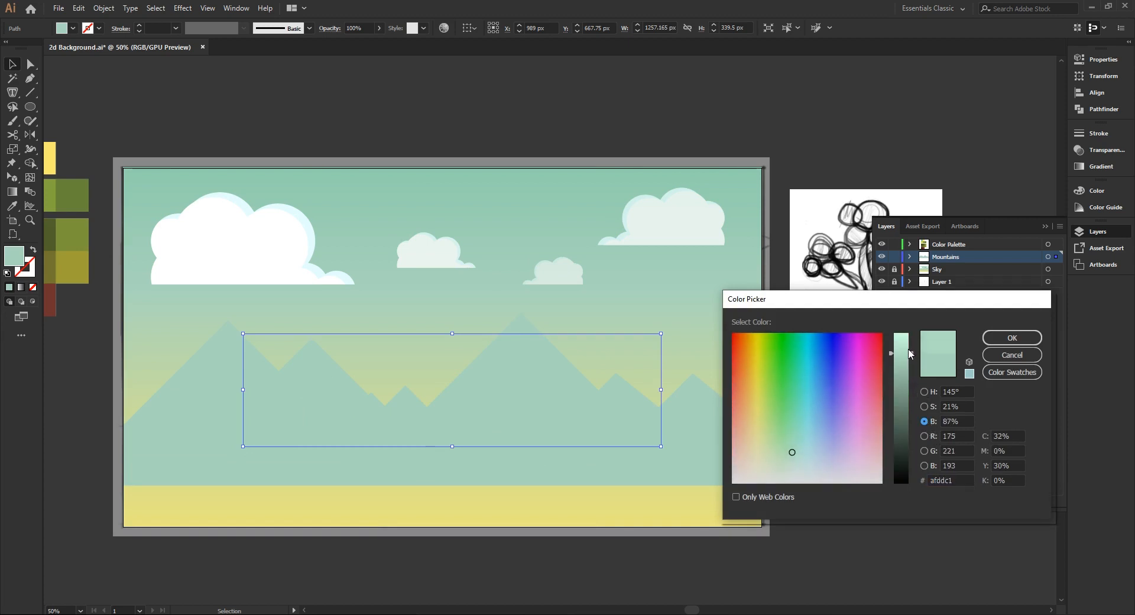
{"action": "left_click", "coordinate": [1013, 337]}
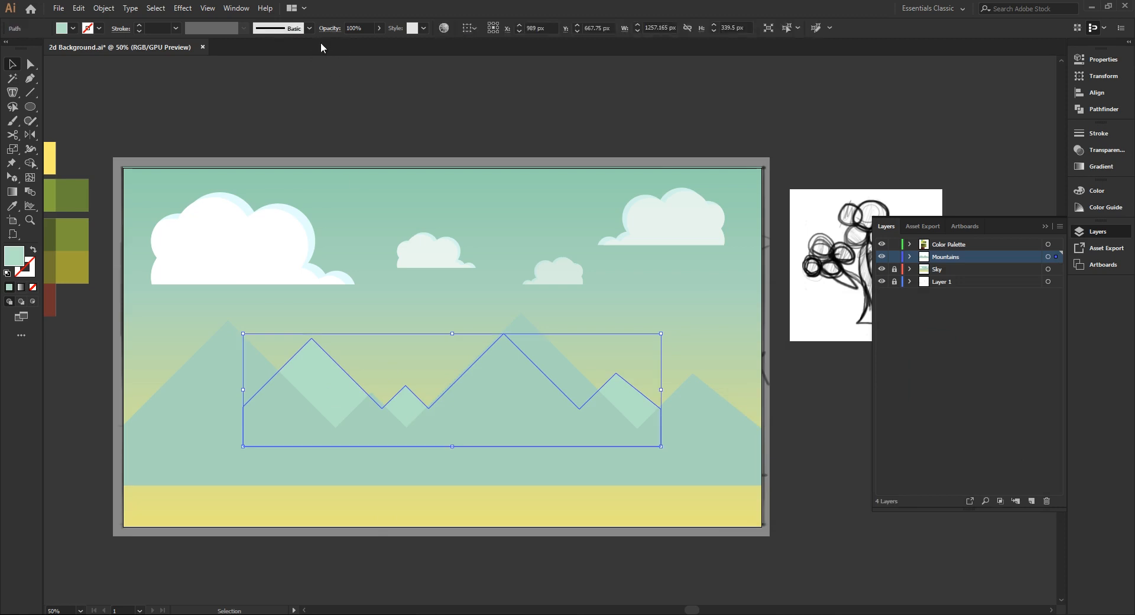
Lower the smaller mountain range's opacity to about 82%
{"action": "left_click", "coordinate": [379, 27]}
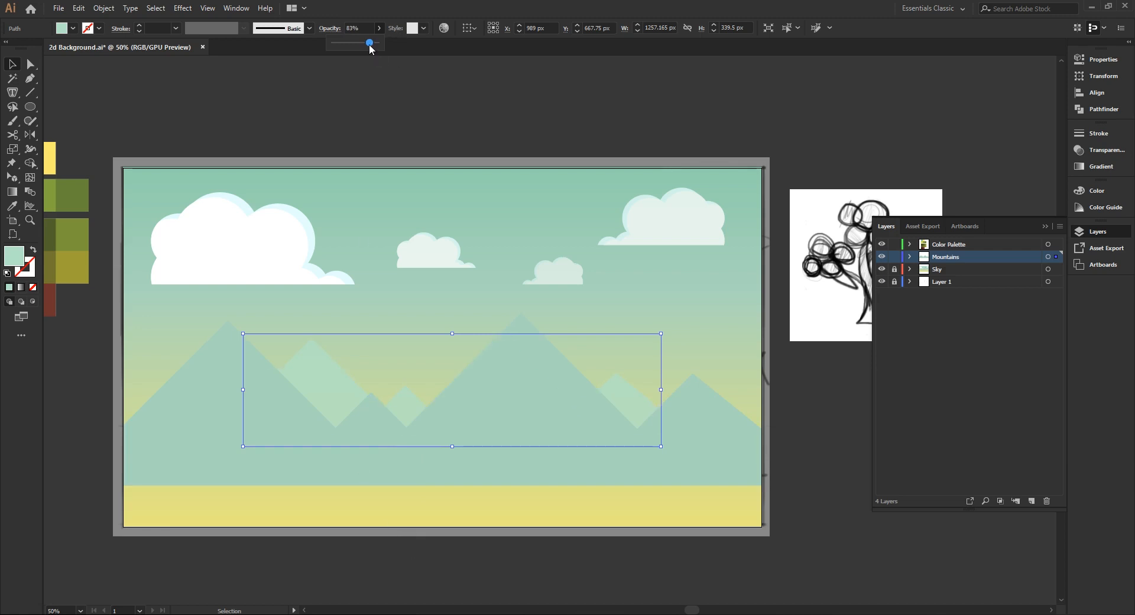
{"action": "left_click", "coordinate": [375, 568]}
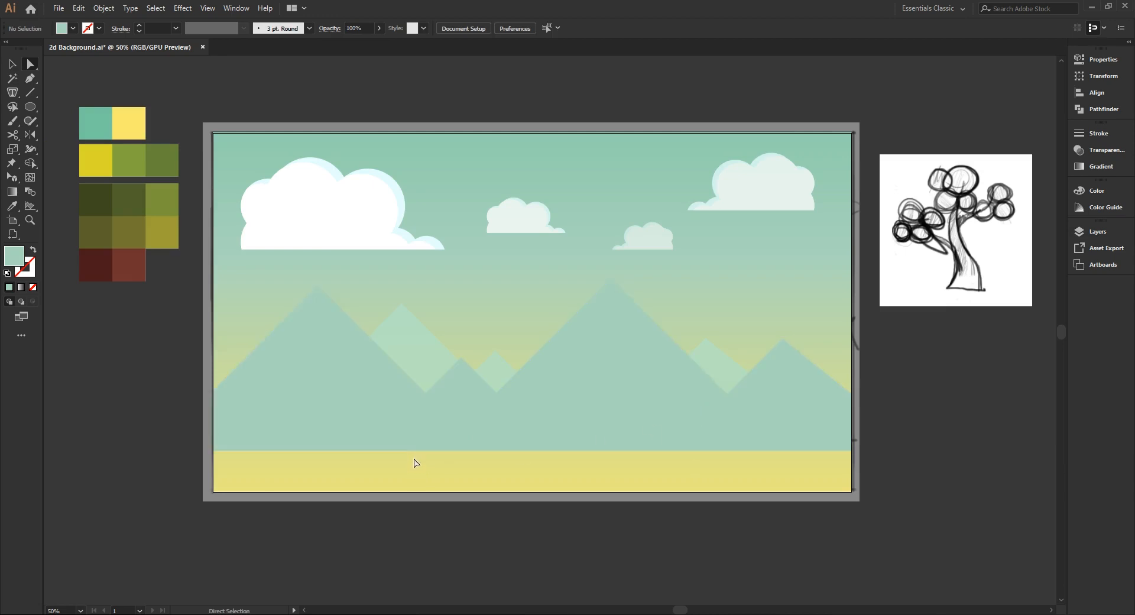
{"action": "left_click_drag", "start_coordinate": [620, 457], "coordinate": [587, 491]}
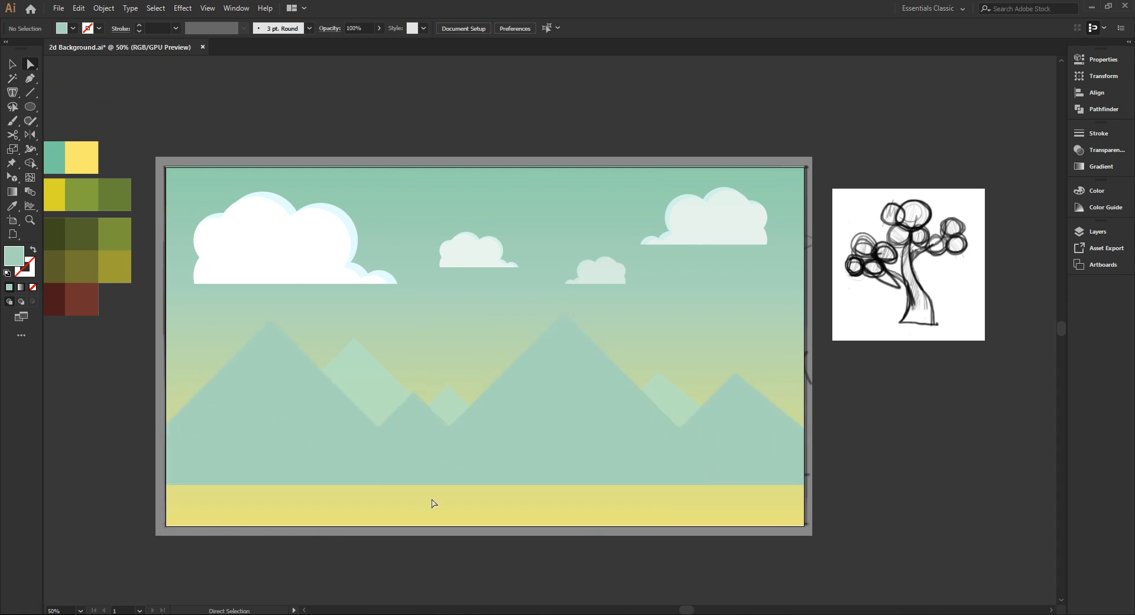
Place a copy of the full-width mountain range directly against the artboard's right edge to compare how the ends meet
{"action": "left_click", "coordinate": [236, 448]}
{"action": "left_click_drag", "start_coordinate": [223, 449], "coordinate": [853, 412]}
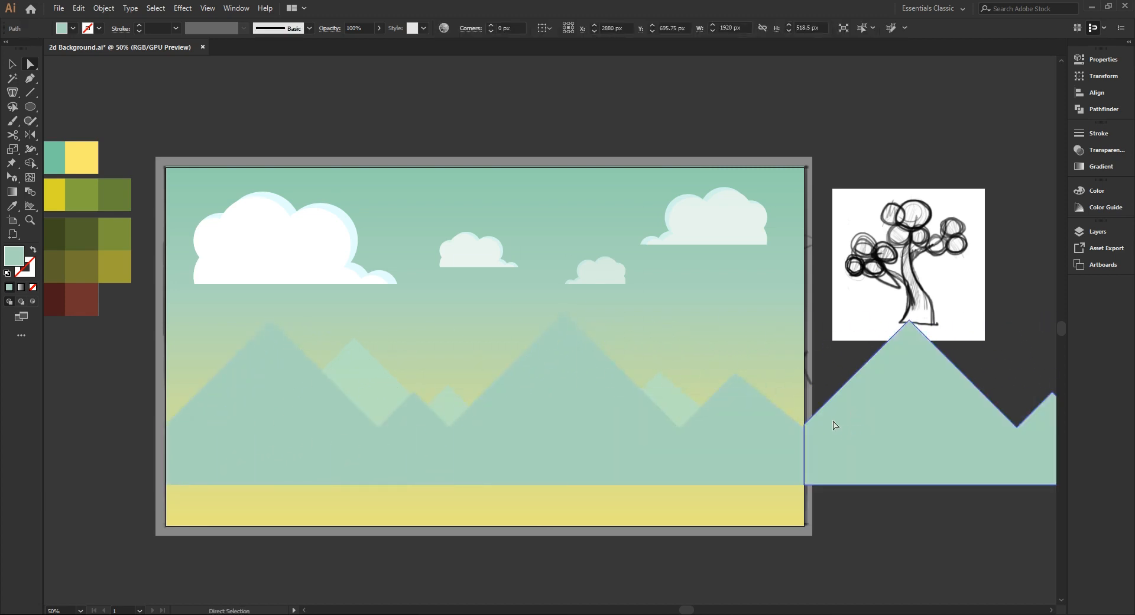
{"action": "scroll", "coordinate": [818, 431], "scroll_direction": "up", "scroll_amount": 6}
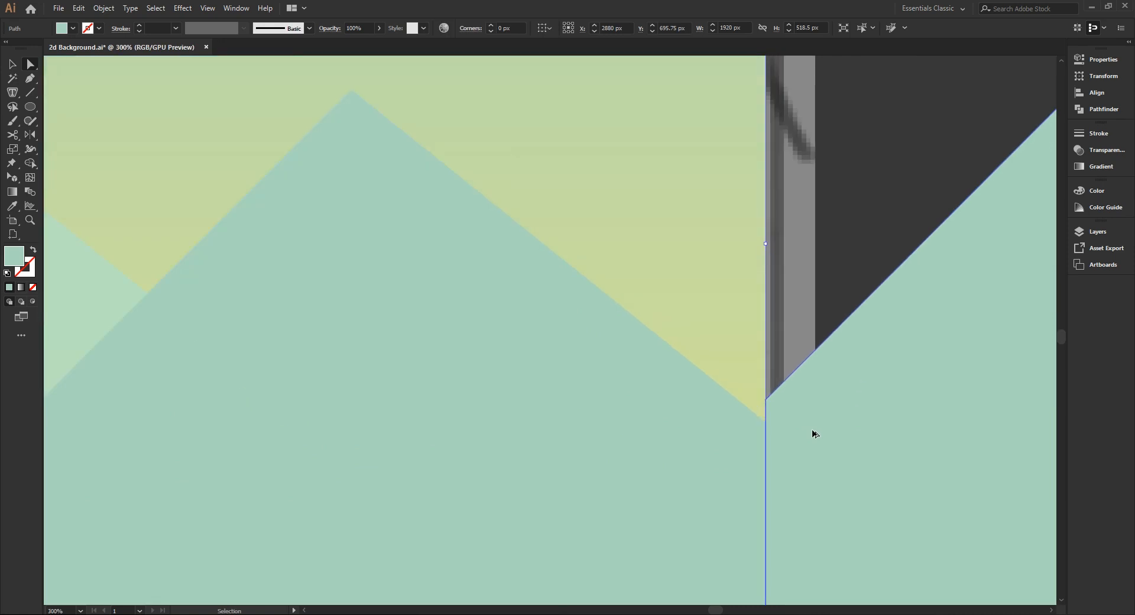
Raise the original range's upper anchor at the artboard's right edge by 11 px to meet the copy's starting corner
{"action": "left_click_drag", "start_coordinate": [800, 428], "coordinate": [688, 376]}
{"action": "key", "text": "ctrl+shift+a"}
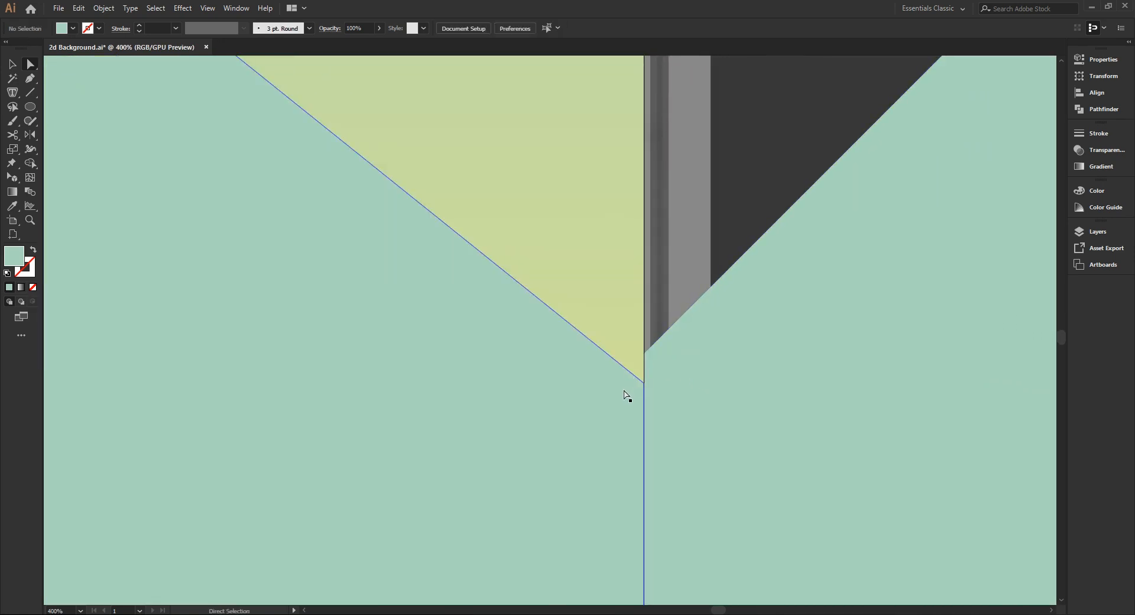
{"action": "left_click", "coordinate": [643, 391]}
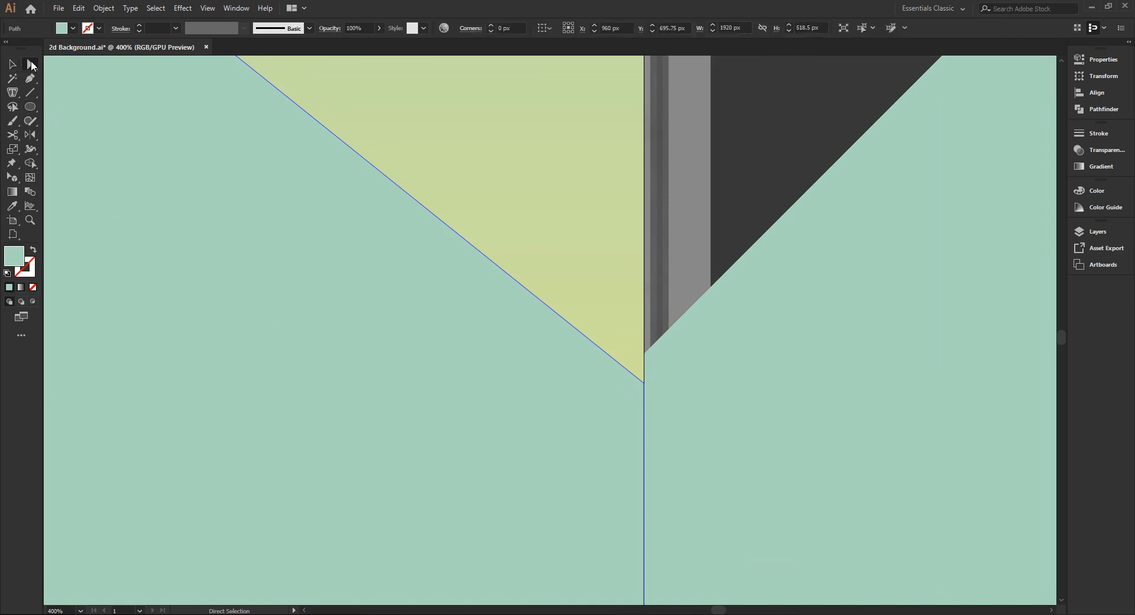
{"action": "left_click", "coordinate": [645, 381]}
{"action": "left_click", "coordinate": [643, 383]}
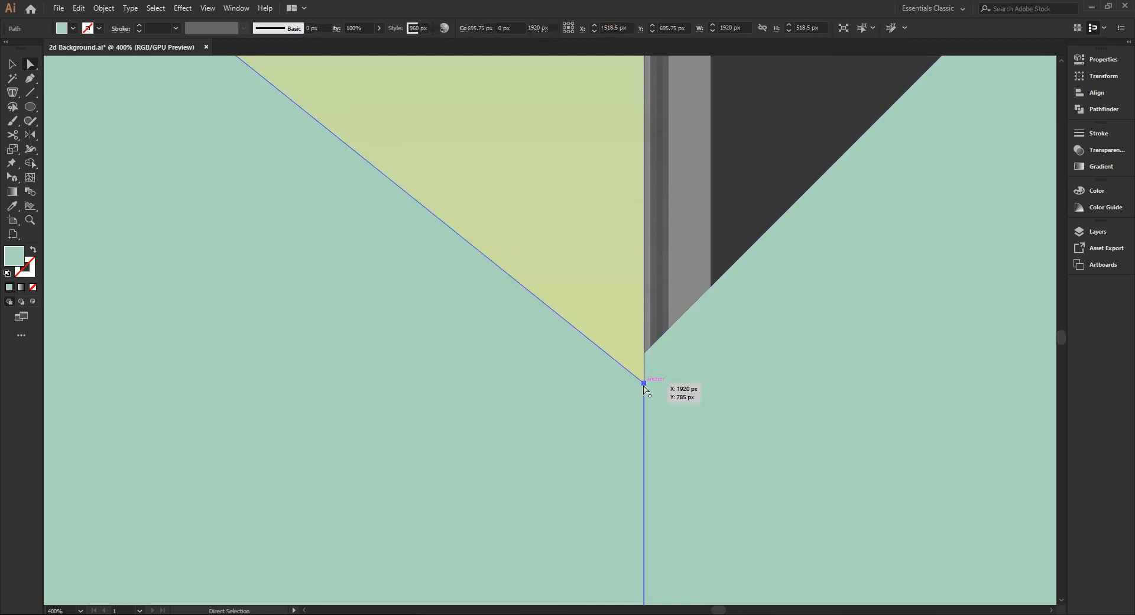
{"action": "left_click_drag", "start_coordinate": [644, 383], "coordinate": [644, 355]}
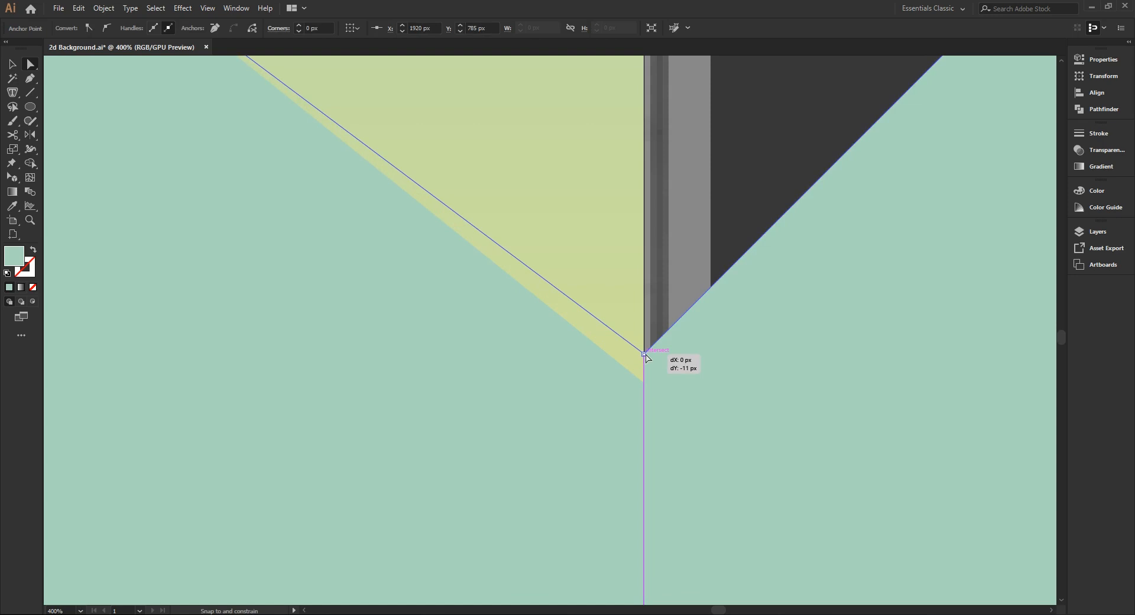
{"action": "left_click_drag", "start_coordinate": [646, 357], "coordinate": [645, 355]}
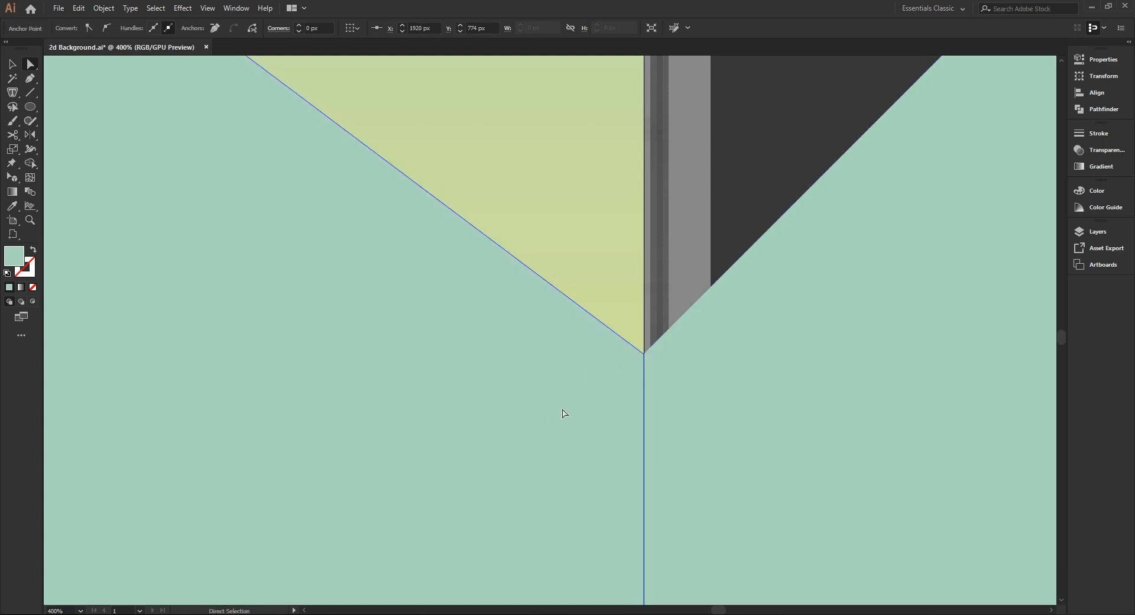
Remove the duplicate mountain range beyond the artboard's right edge
{"action": "scroll", "coordinate": [488, 339], "scroll_direction": "down", "scroll_amount": 4}
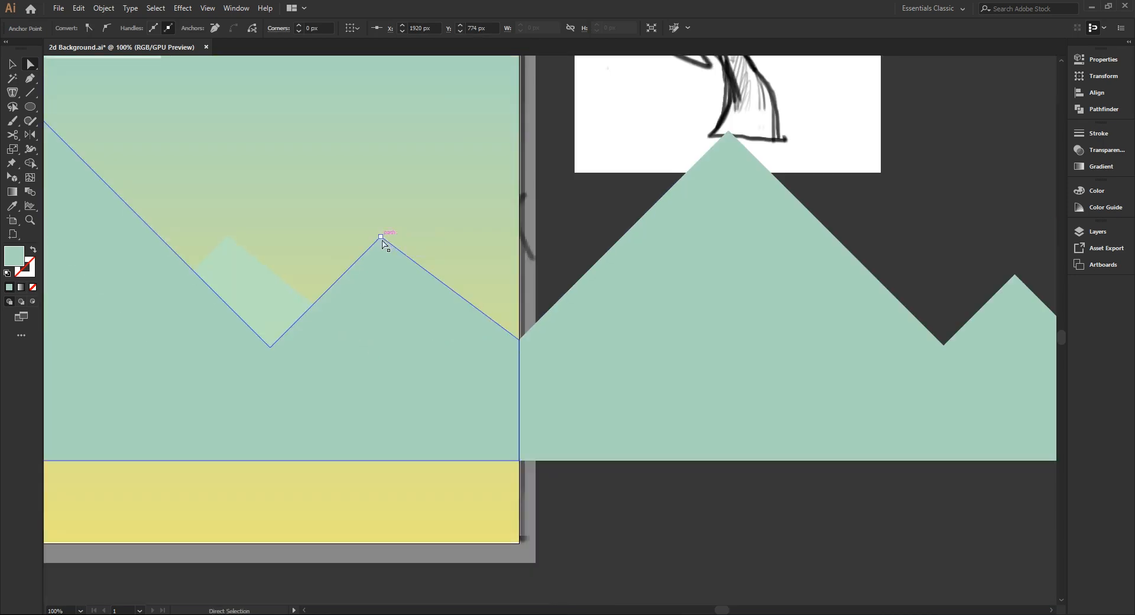
{"action": "left_click", "coordinate": [381, 238]}
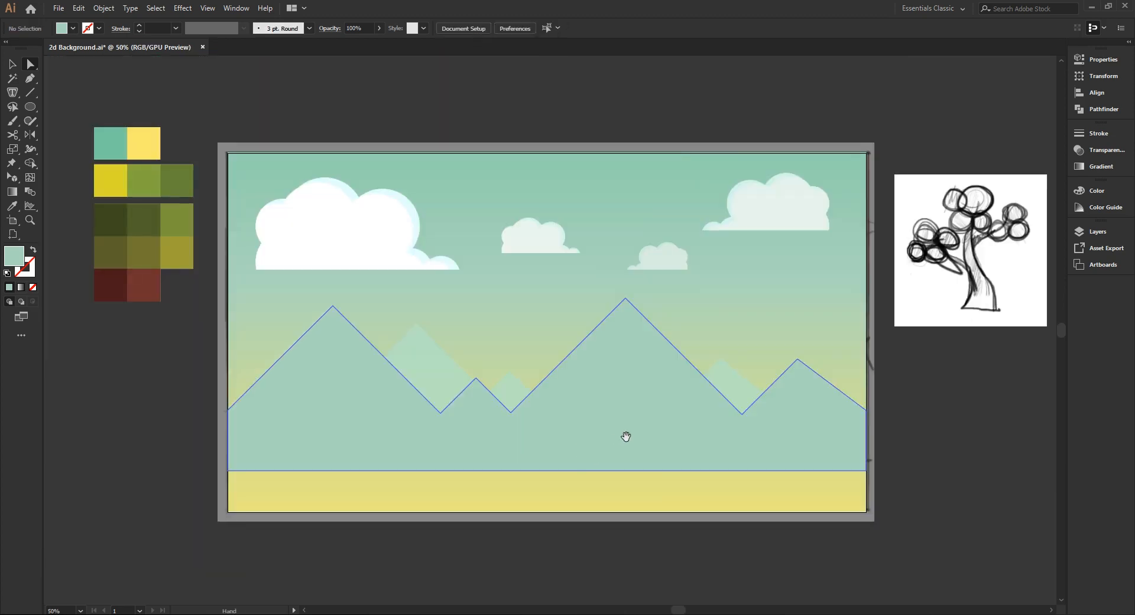
{"action": "left_click_drag", "start_coordinate": [626, 436], "coordinate": [656, 440]}
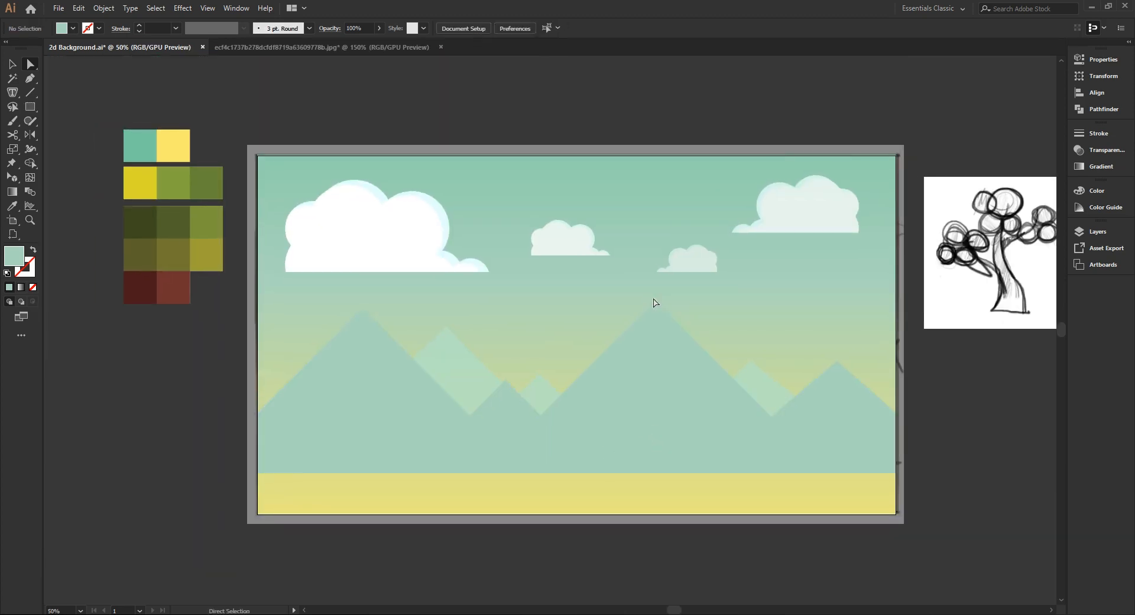
Add a new layer above Mountains, name it Foreground and activate the Rectangle tool
{"action": "left_click", "coordinate": [1104, 230]}
{"action": "left_click", "coordinate": [1032, 500]}
{"action": "double_click", "coordinate": [946, 256]}
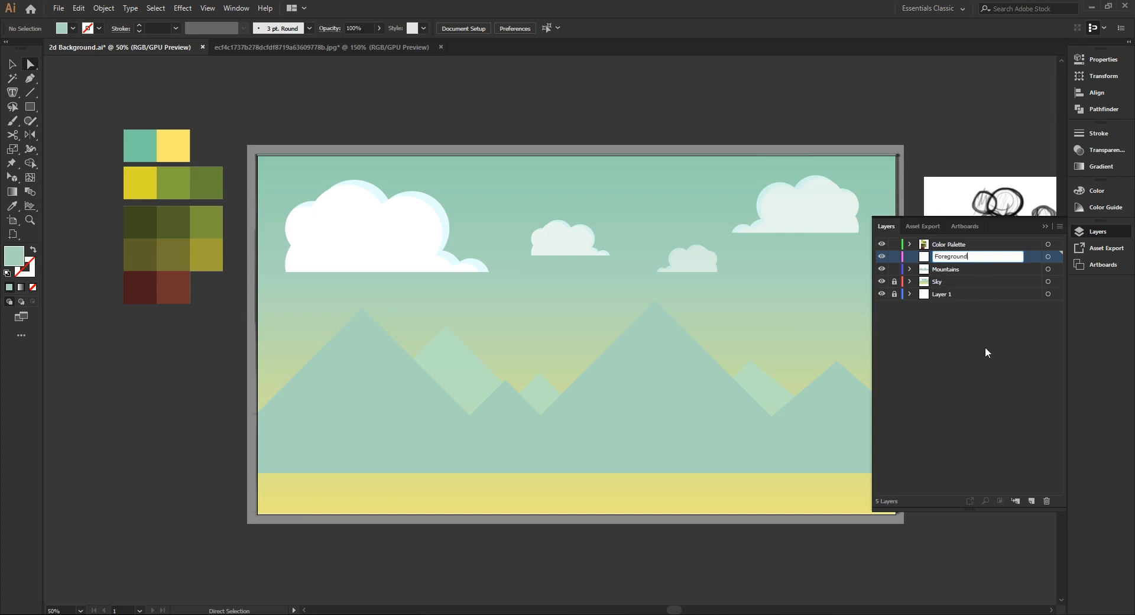
{"action": "left_click", "coordinate": [1042, 226]}
{"action": "key", "text": "m"}
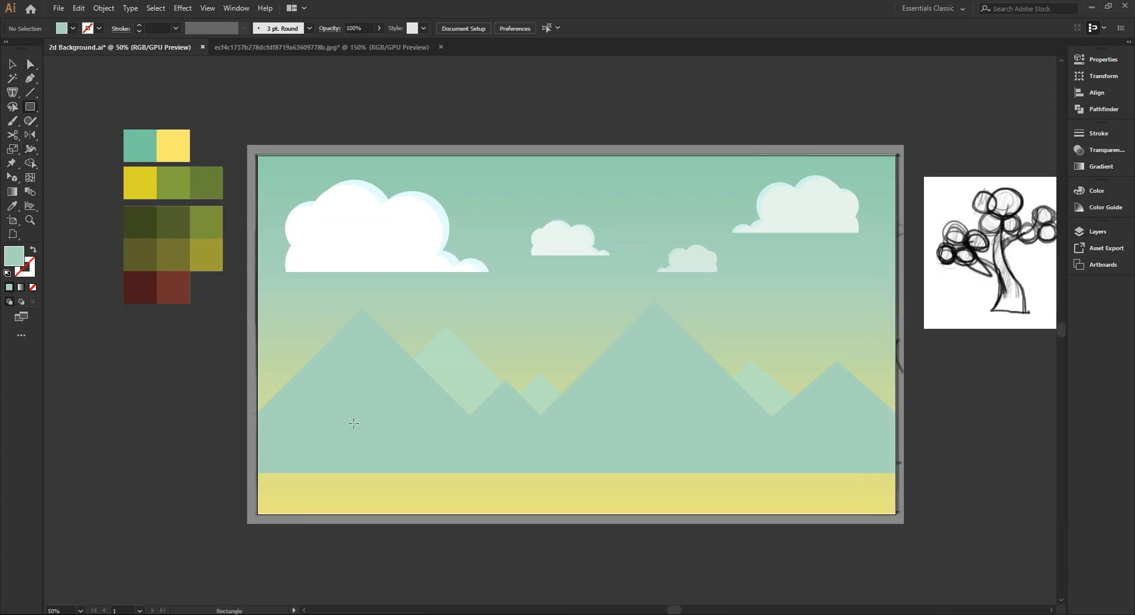
Draw a 1920 by 123 px ground rectangle along the artboard's lower edge and fill it with brown #60483D
{"action": "left_click_drag", "start_coordinate": [257, 514], "coordinate": [896, 472]}
{"action": "key", "text": "i"}
{"action": "left_click", "coordinate": [314, 313]}
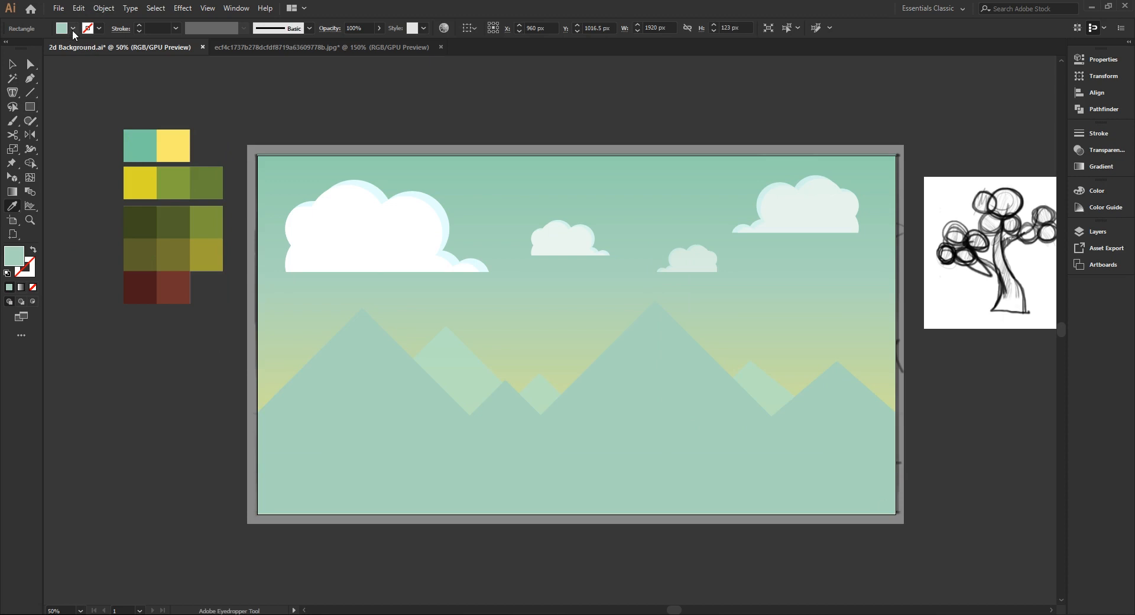
{"action": "left_click", "coordinate": [72, 30]}
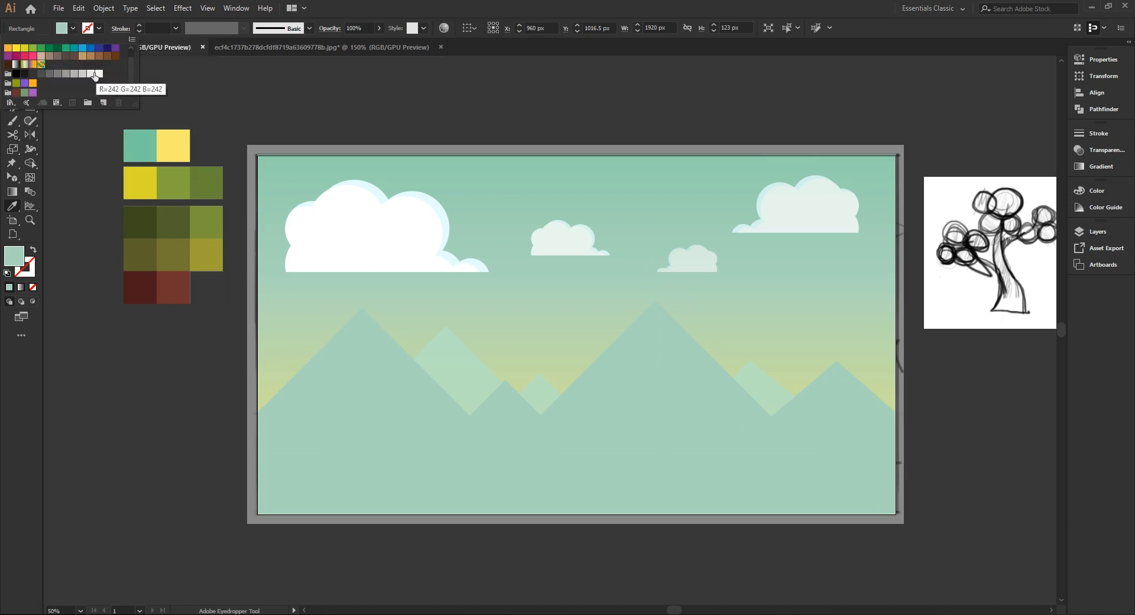
{"action": "left_click", "coordinate": [74, 57]}
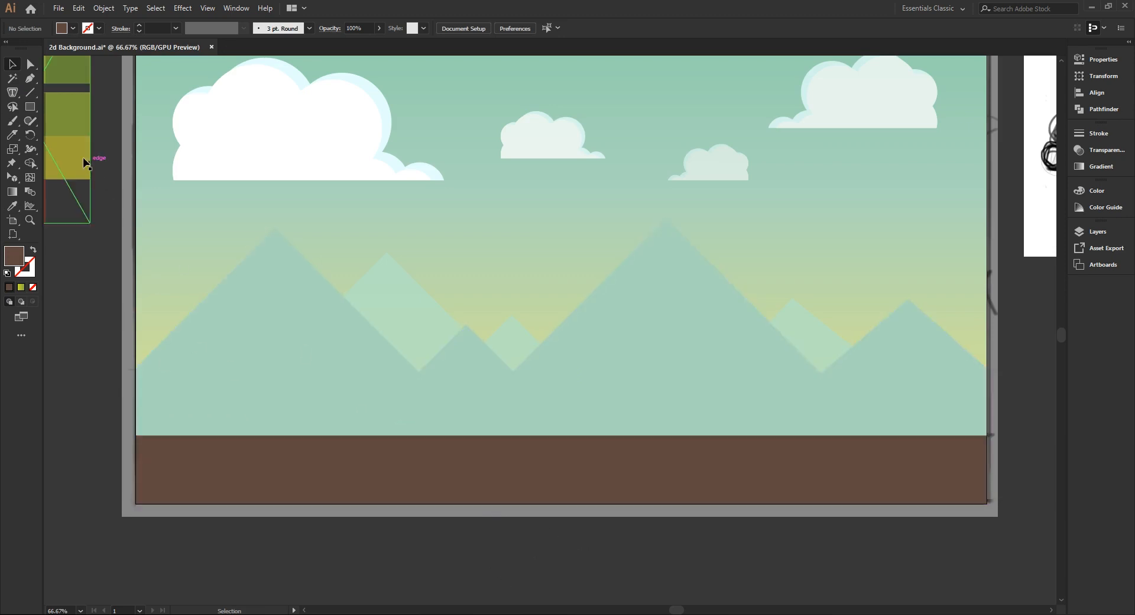
Activate the Ellipse tool and set the fill to the darker brown #564037
{"action": "left_click_drag", "start_coordinate": [33, 107], "coordinate": [72, 121]}
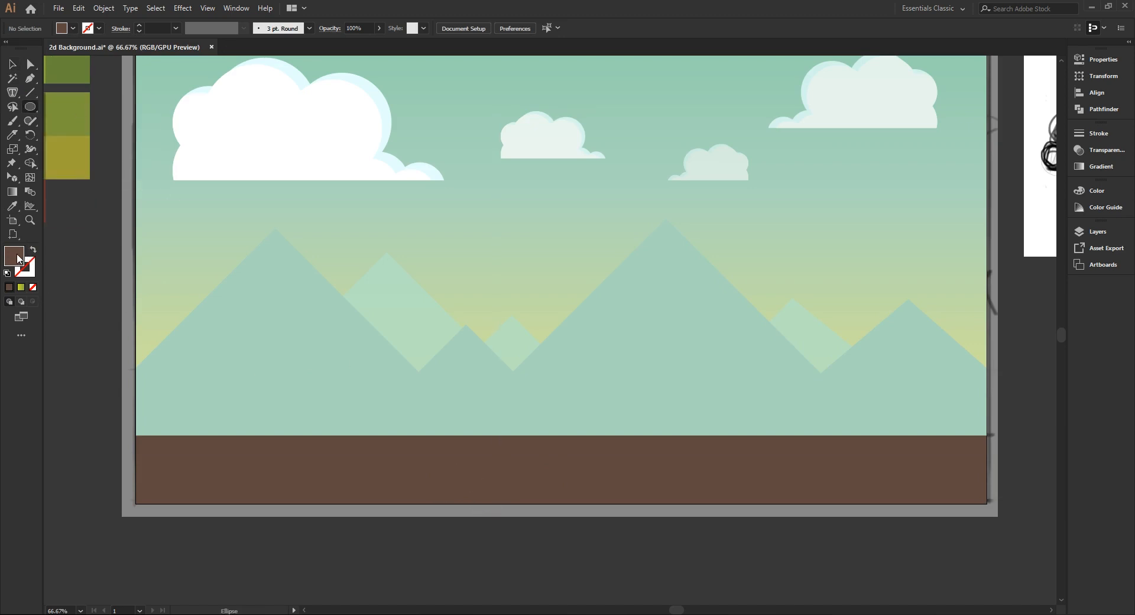
{"action": "double_click", "coordinate": [14, 255]}
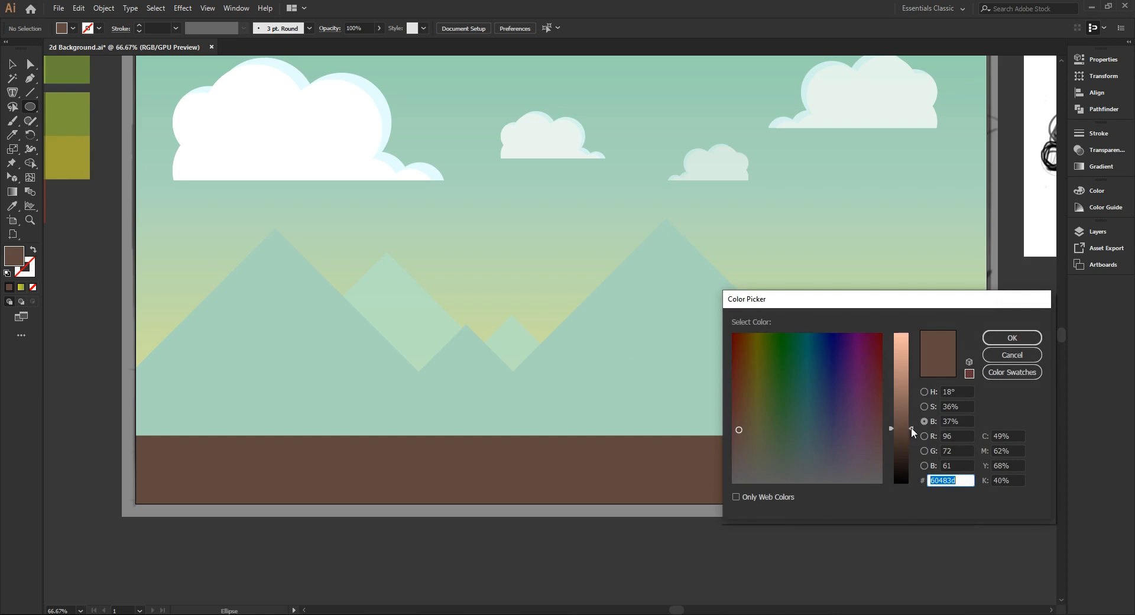
{"action": "left_click", "coordinate": [910, 427]}
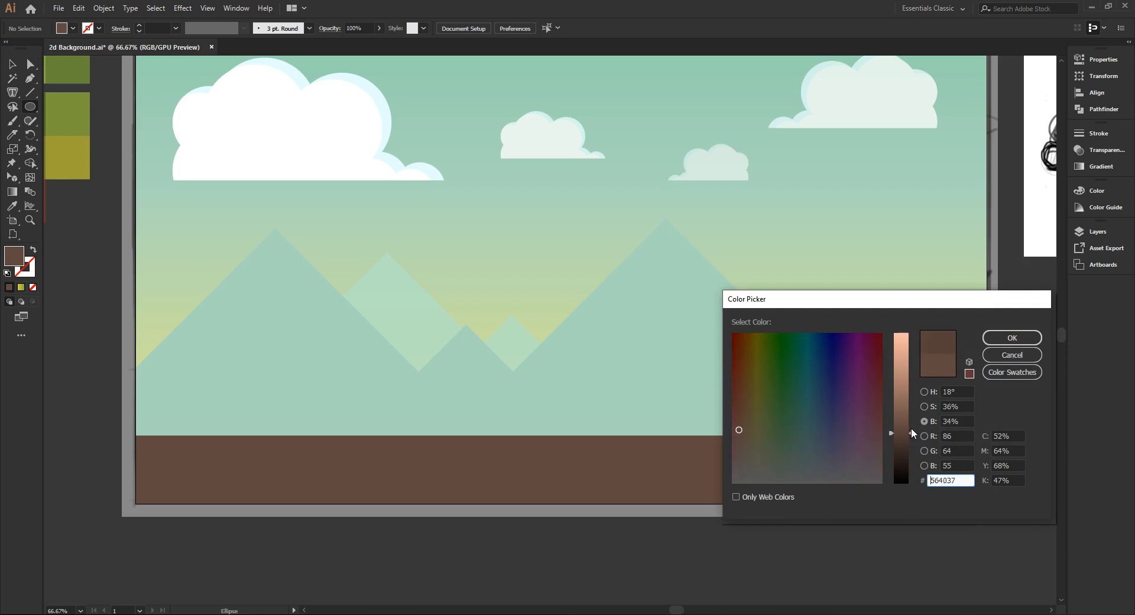
{"action": "left_click", "coordinate": [1011, 337]}
{"action": "key", "text": "v"}
Draw a dark brown circle of about 90 px on the ground rectangle
{"action": "scroll", "coordinate": [390, 473], "scroll_direction": "down", "scroll_amount": 2}
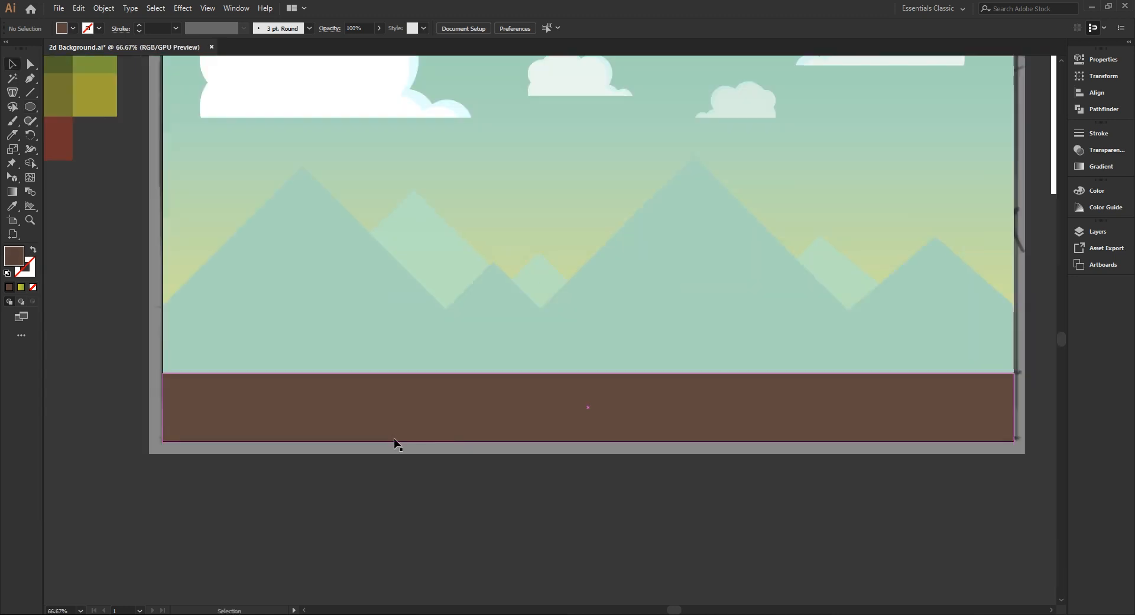
{"action": "left_click", "coordinate": [30, 107]}
{"action": "scroll", "coordinate": [360, 399], "scroll_direction": "up", "scroll_amount": 2}
{"action": "left_click_drag", "start_coordinate": [417, 382], "coordinate": [472, 425]}
{"action": "key", "text": "v"}
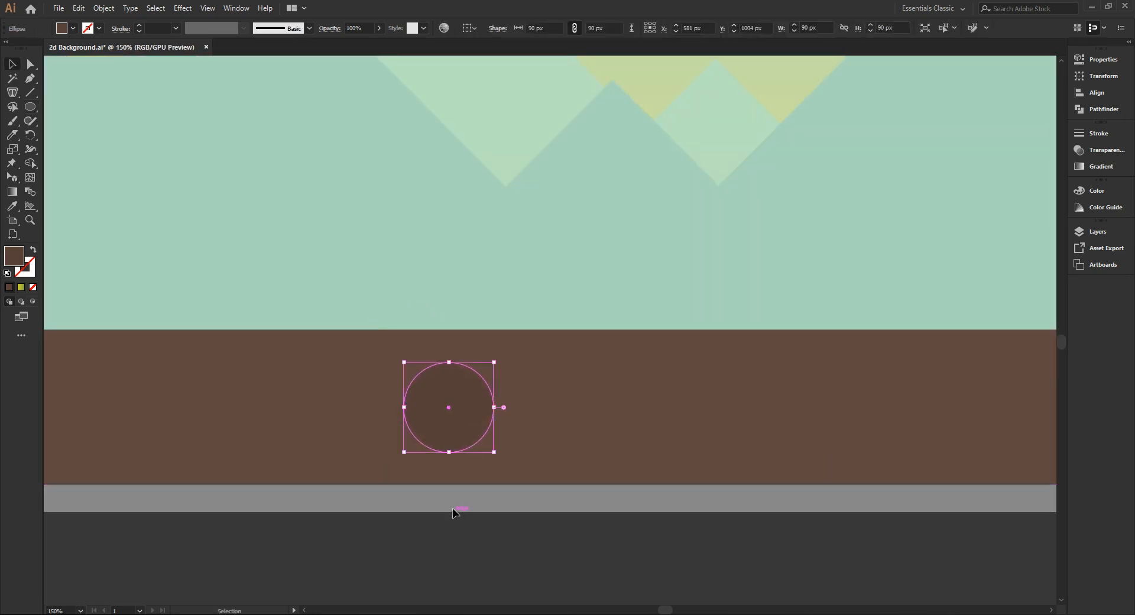
{"action": "left_click", "coordinate": [453, 514]}
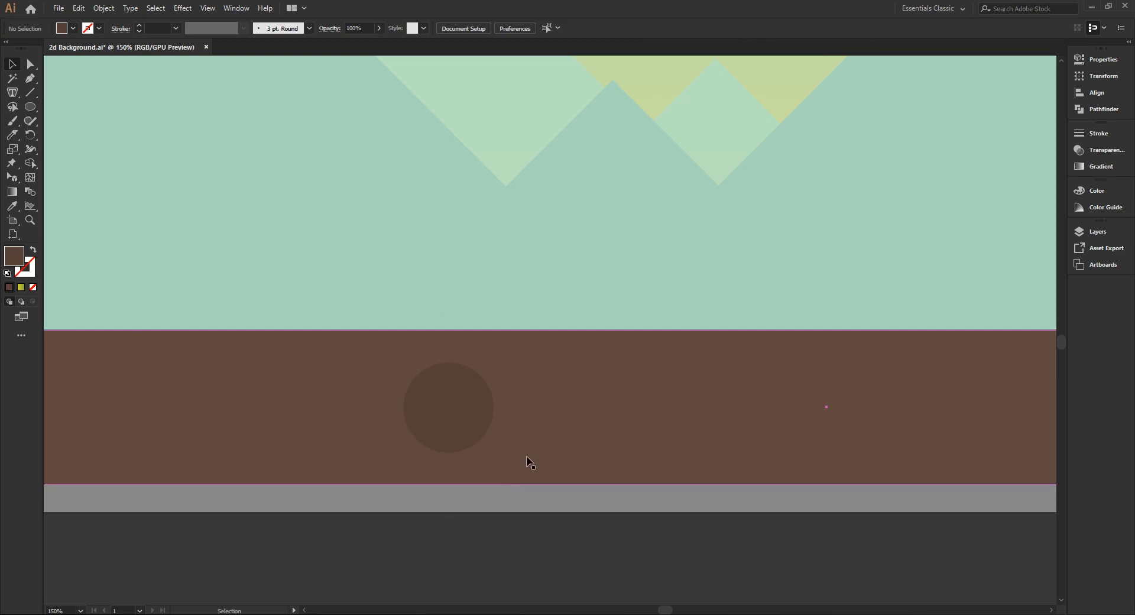
Stretch the dark circle into an oval by moving its side anchors outward and its lower anchor slightly up
{"action": "left_click", "coordinate": [469, 409]}
{"action": "key", "text": "a"}
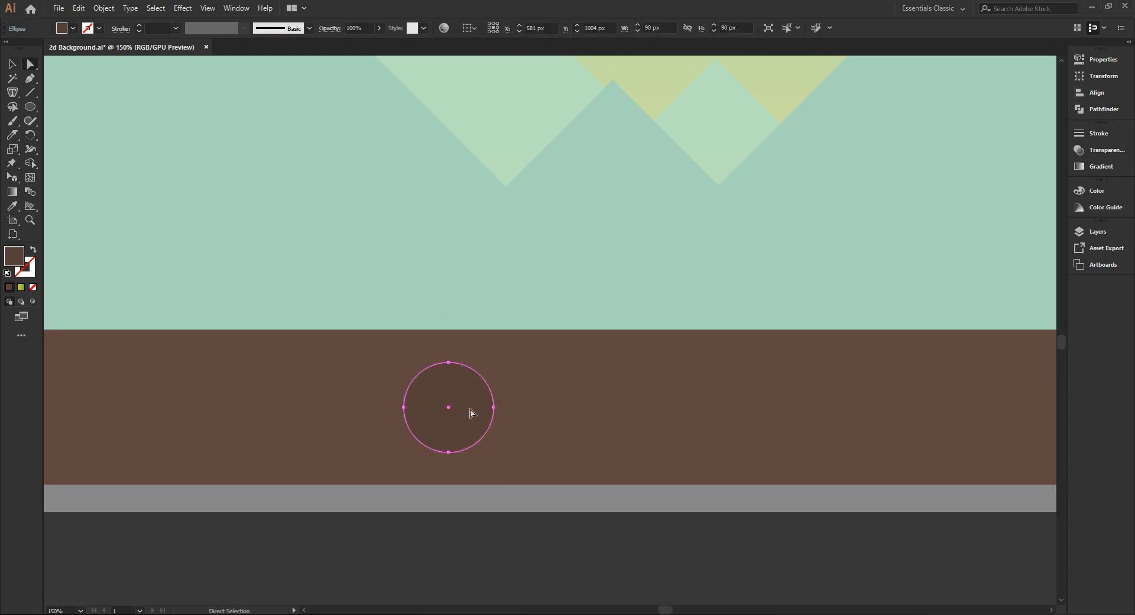
{"action": "left_click_drag", "start_coordinate": [495, 412], "coordinate": [505, 409]}
{"action": "left_click_drag", "start_coordinate": [452, 360], "coordinate": [450, 362]}
{"action": "left_click", "coordinate": [450, 384]}
{"action": "left_click_drag", "start_coordinate": [450, 451], "coordinate": [449, 447]}
{"action": "left_click_drag", "start_coordinate": [403, 407], "coordinate": [398, 407]}
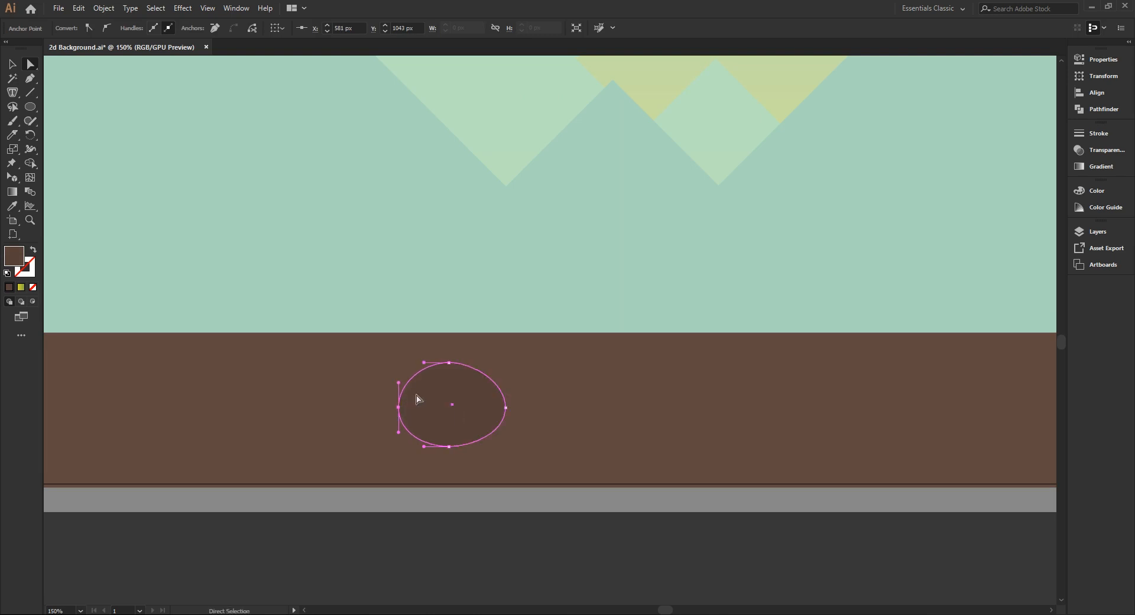
Lower the oval's upper anchor, bend its upper-right curve and round its right corner to form an irregular stone
{"action": "left_click_drag", "start_coordinate": [451, 366], "coordinate": [450, 377]}
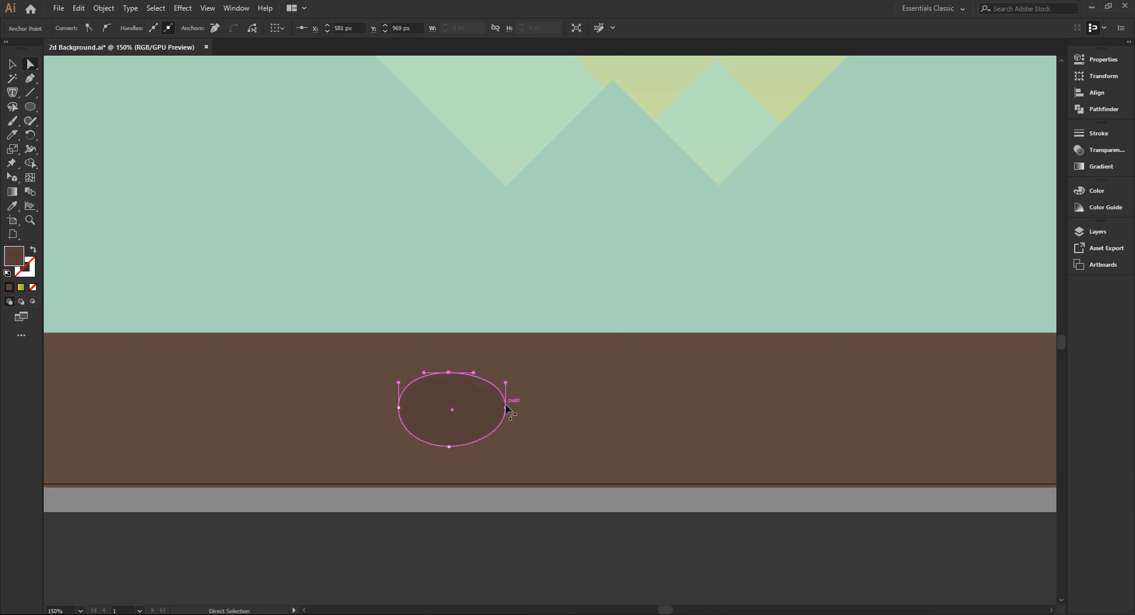
{"action": "left_click_drag", "start_coordinate": [505, 382], "coordinate": [513, 411]}
{"action": "left_click_drag", "start_coordinate": [449, 374], "coordinate": [455, 372]}
{"action": "key", "text": "ctrl+minus"}
{"action": "key", "text": "ctrl+plus"}
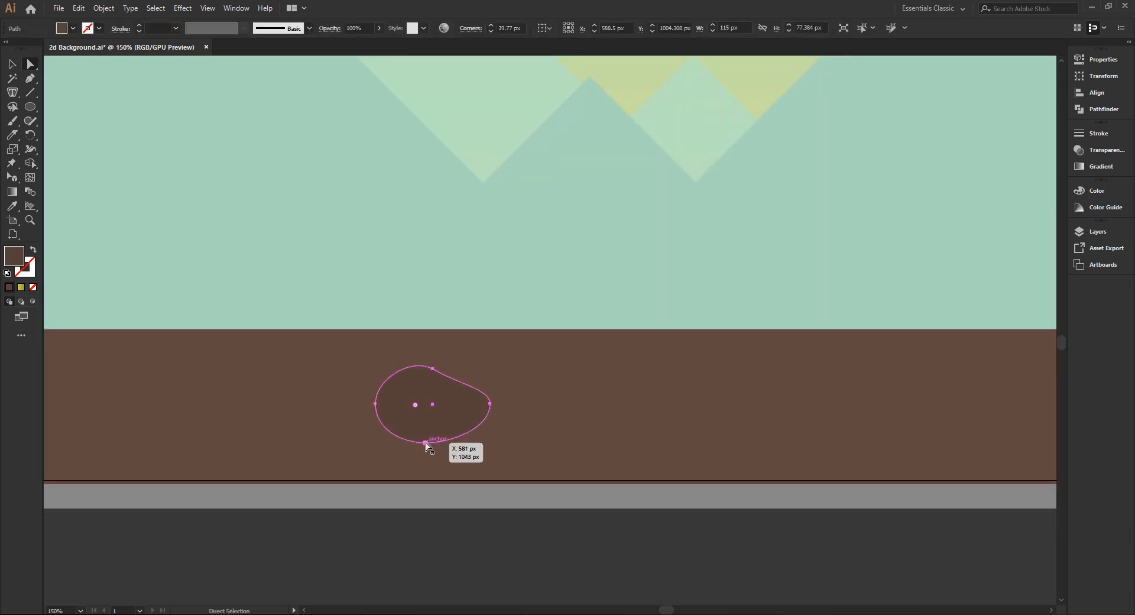
{"action": "left_click_drag", "start_coordinate": [414, 404], "coordinate": [483, 400]}
{"action": "left_click", "coordinate": [488, 516]}
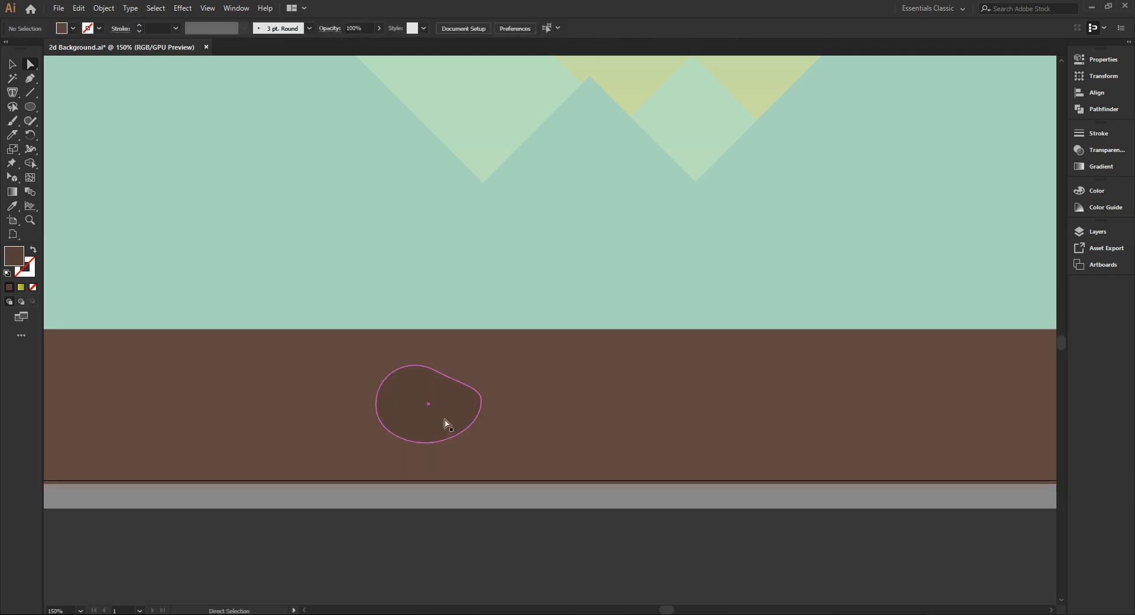
Duplicate the stone to its right and reshape the copy's anchors into a different irregular outline
{"action": "left_click_drag", "start_coordinate": [427, 430], "coordinate": [553, 431]}
{"action": "mouse_move", "coordinate": [569, 374]}
{"action": "left_mouse_down"}
{"action": "mouse_move", "coordinate": [598, 381]}
{"action": "mouse_move", "coordinate": [581, 367]}
{"action": "left_mouse_up"}
{"action": "mouse_move", "coordinate": [503, 402]}
{"action": "left_mouse_down"}
{"action": "mouse_move", "coordinate": [504, 388]}
{"action": "mouse_move", "coordinate": [519, 407]}
{"action": "left_mouse_up"}
{"action": "left_click_drag", "start_coordinate": [550, 442], "coordinate": [604, 404]}
{"action": "left_click_drag", "start_coordinate": [561, 371], "coordinate": [558, 381]}
{"action": "left_click", "coordinate": [567, 540]}
{"action": "scroll", "coordinate": [532, 451], "scroll_direction": "down", "scroll_amount": 1}
{"action": "scroll", "coordinate": [539, 466], "scroll_direction": "up", "scroll_amount": 1}
Scale the two stones down to about 84 and 60 px wide and arrange the smaller one above and beside the larger
{"action": "left_click", "coordinate": [552, 399]}
{"action": "key", "text": "v"}
{"action": "left_click_drag", "start_coordinate": [576, 337], "coordinate": [561, 346]}
{"action": "left_click_drag", "start_coordinate": [441, 399], "coordinate": [423, 406]}
{"action": "left_click_drag", "start_coordinate": [537, 373], "coordinate": [497, 376]}
{"action": "left_click_drag", "start_coordinate": [416, 406], "coordinate": [412, 406]}
{"action": "mouse_move", "coordinate": [453, 360]}
{"action": "left_mouse_down"}
{"action": "mouse_move", "coordinate": [441, 371]}
{"action": "mouse_move", "coordinate": [458, 376]}
{"action": "mouse_move", "coordinate": [462, 340]}
{"action": "mouse_move", "coordinate": [390, 396]}
{"action": "mouse_move", "coordinate": [463, 400]}
{"action": "mouse_move", "coordinate": [449, 378]}
{"action": "left_mouse_up"}
{"action": "scroll", "coordinate": [442, 372], "scroll_direction": "down", "scroll_amount": 3}
{"action": "scroll", "coordinate": [421, 436], "scroll_direction": "up", "scroll_amount": 3}
Reshape the third stone, right of the large one, into a flatter, slanted outline by moving its anchors
{"action": "left_click", "coordinate": [519, 526]}
{"action": "key", "text": "a"}
{"action": "left_click", "coordinate": [492, 393]}
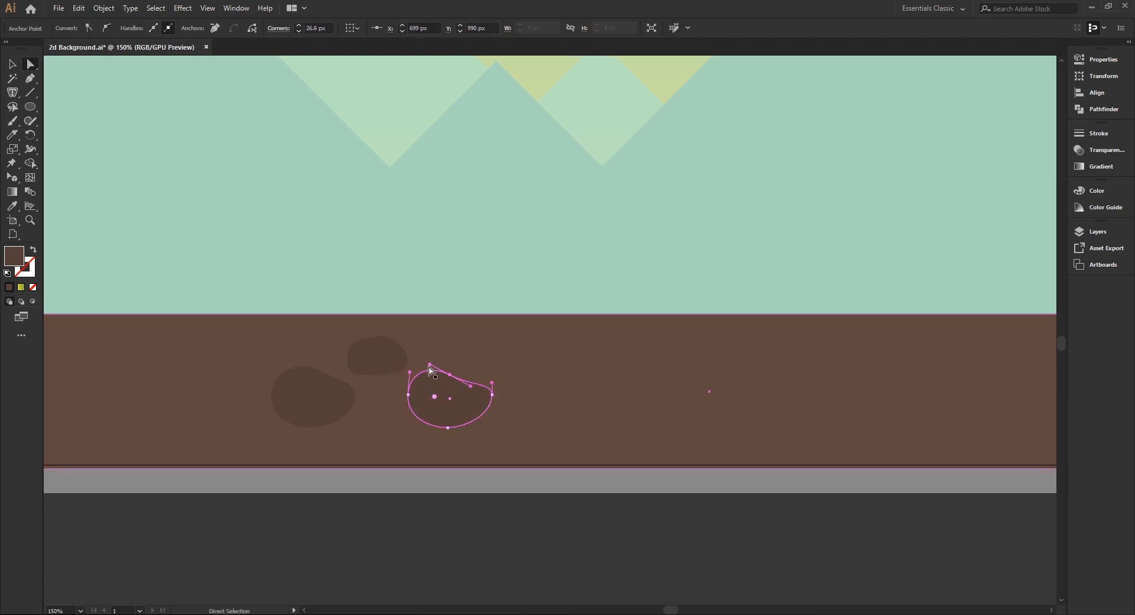
{"action": "left_click_drag", "start_coordinate": [450, 374], "coordinate": [425, 385]}
{"action": "left_click", "coordinate": [457, 495]}
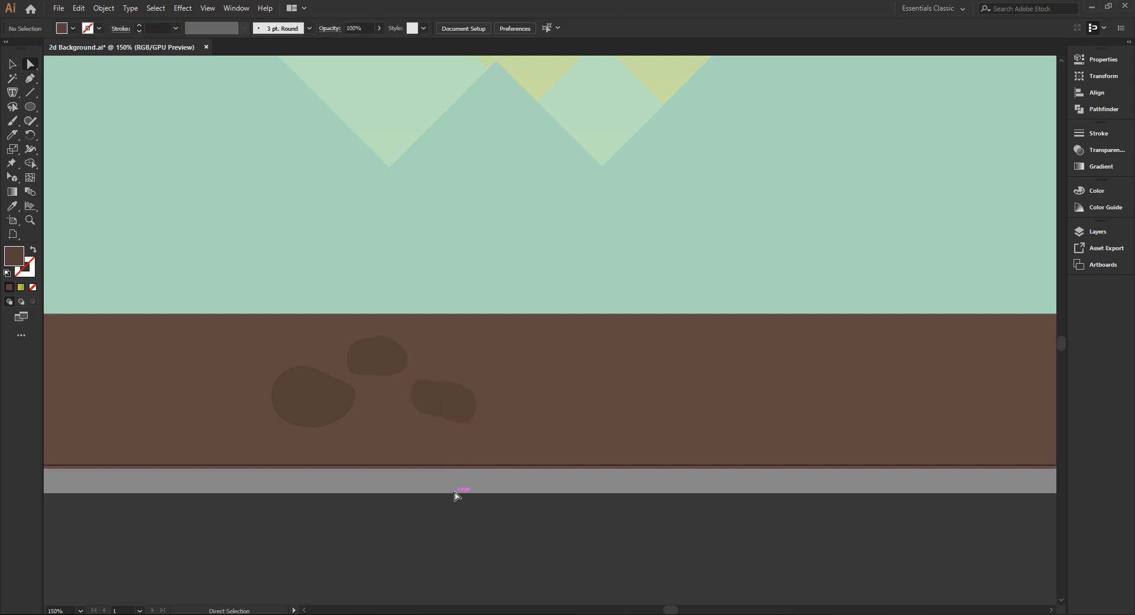
Duplicate the largest stone in place and enlarge the copy from its centre to about 90 by 66 px
{"action": "key", "text": "v"}
{"action": "scroll", "coordinate": [499, 425], "scroll_direction": "down", "scroll_amount": 3}
{"action": "scroll", "coordinate": [502, 435], "scroll_direction": "up", "scroll_amount": 4}
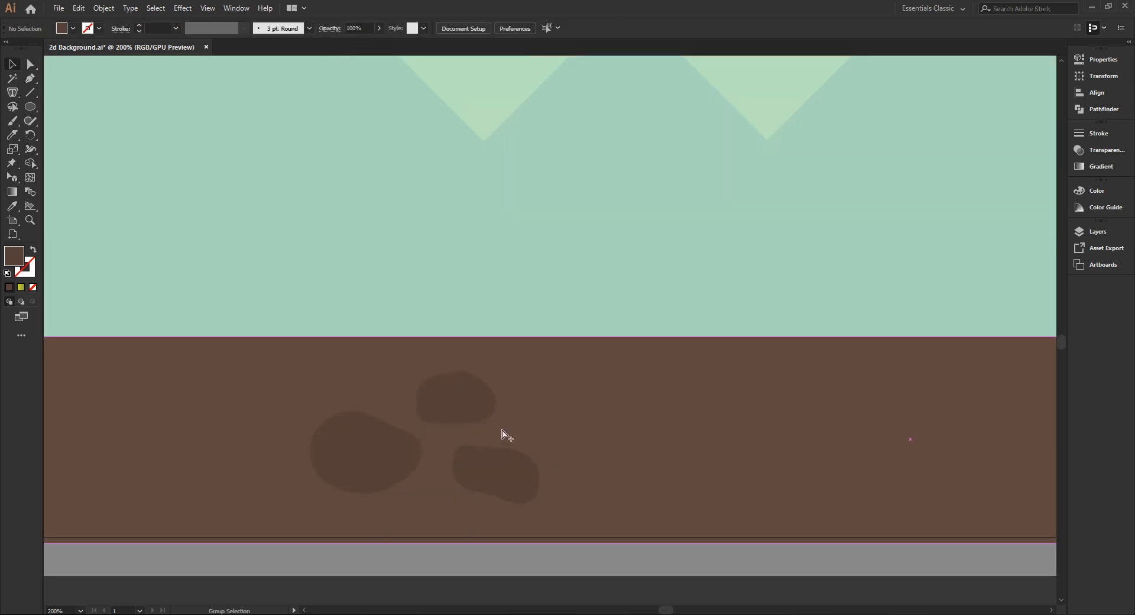
{"action": "scroll", "coordinate": [481, 468], "scroll_direction": "down", "scroll_amount": 2}
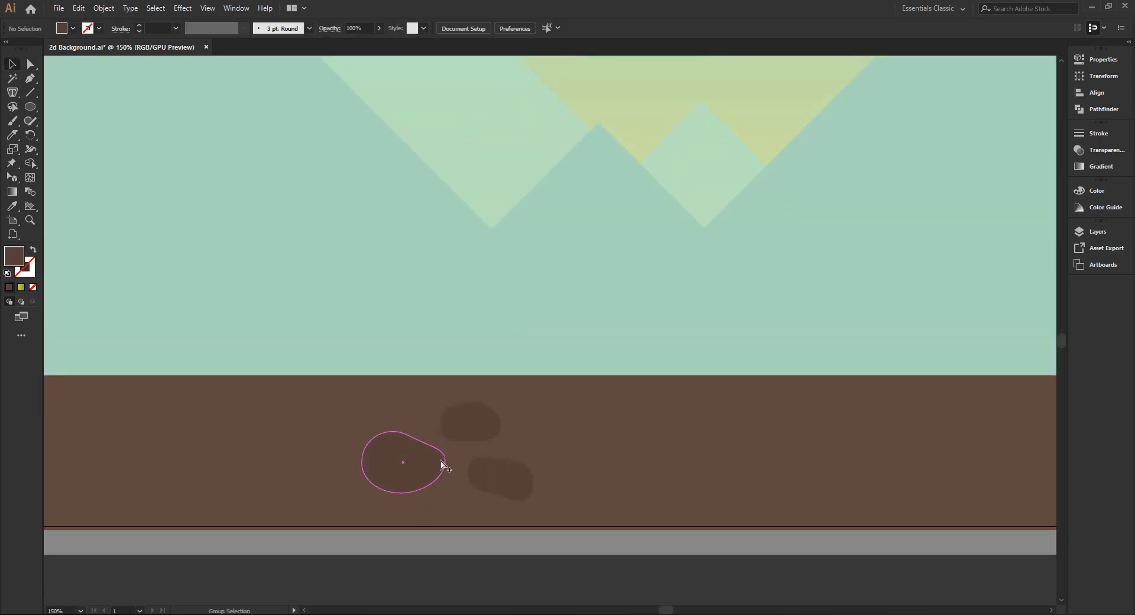
{"action": "scroll", "coordinate": [443, 464], "scroll_direction": "up", "scroll_amount": 3}
{"action": "left_click", "coordinate": [437, 503]}
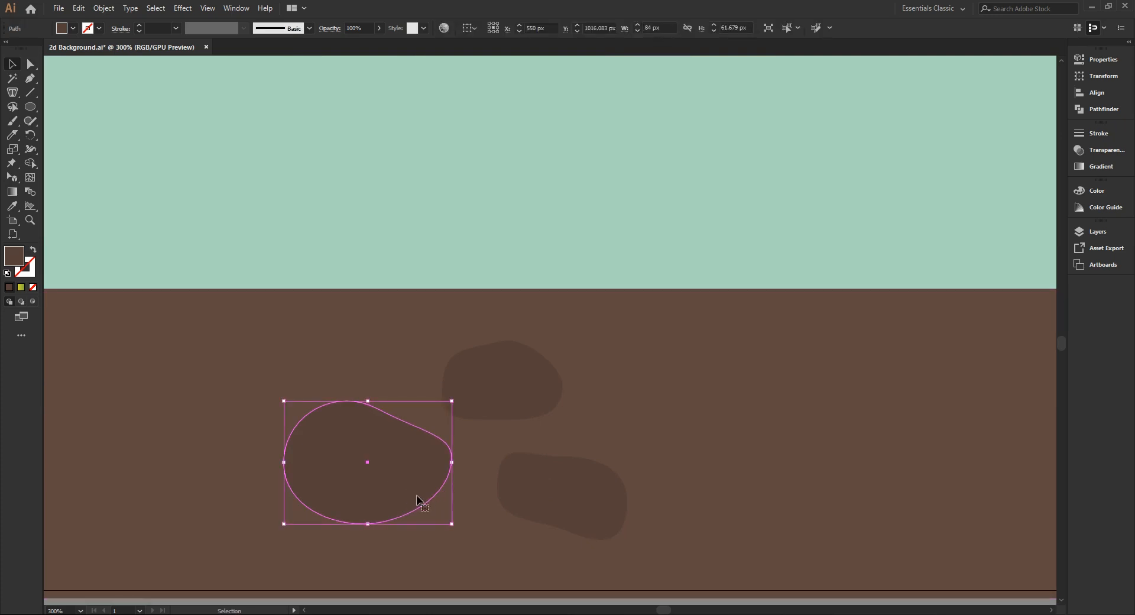
{"action": "scroll", "coordinate": [535, 529], "scroll_direction": "down", "scroll_amount": 1}
{"action": "scroll", "coordinate": [475, 493], "scroll_direction": "up", "scroll_amount": 1}
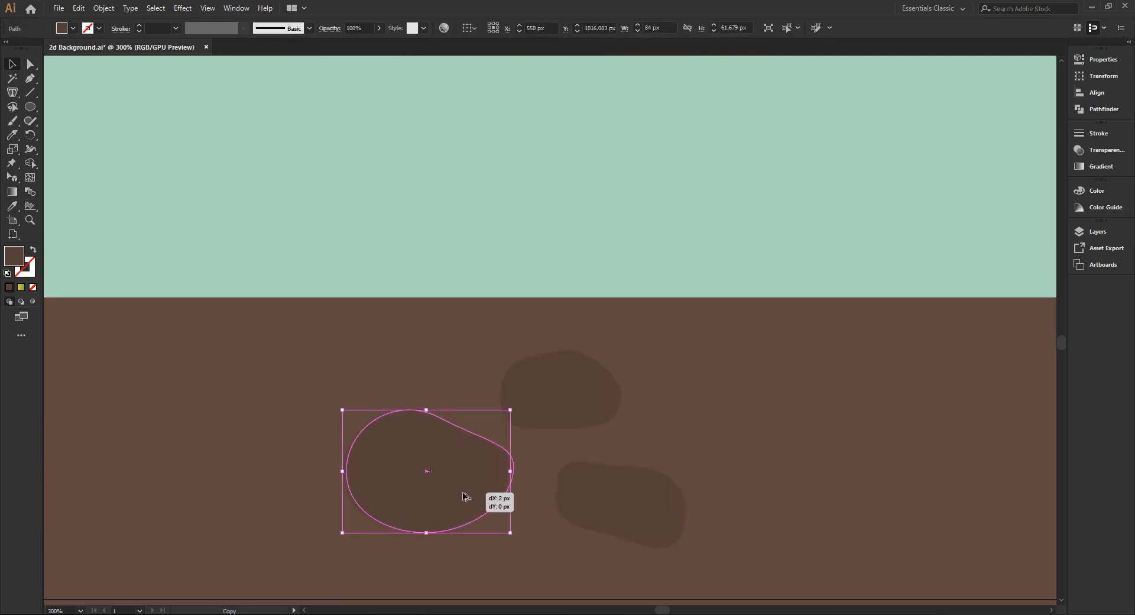
{"action": "left_click_drag", "start_coordinate": [510, 410], "coordinate": [526, 407]}
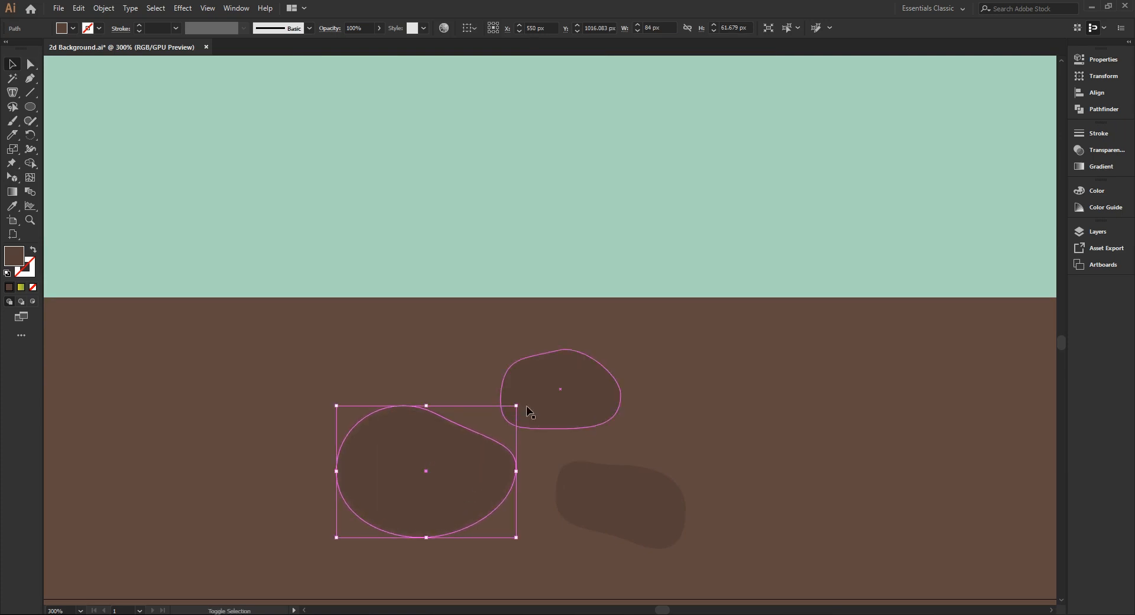
Send the enlarged copy of the largest stone backward and fill it with a lighter brown as a rim
{"action": "right_click", "coordinate": [452, 474]}
{"action": "mouse_move", "coordinate": [565, 414]}
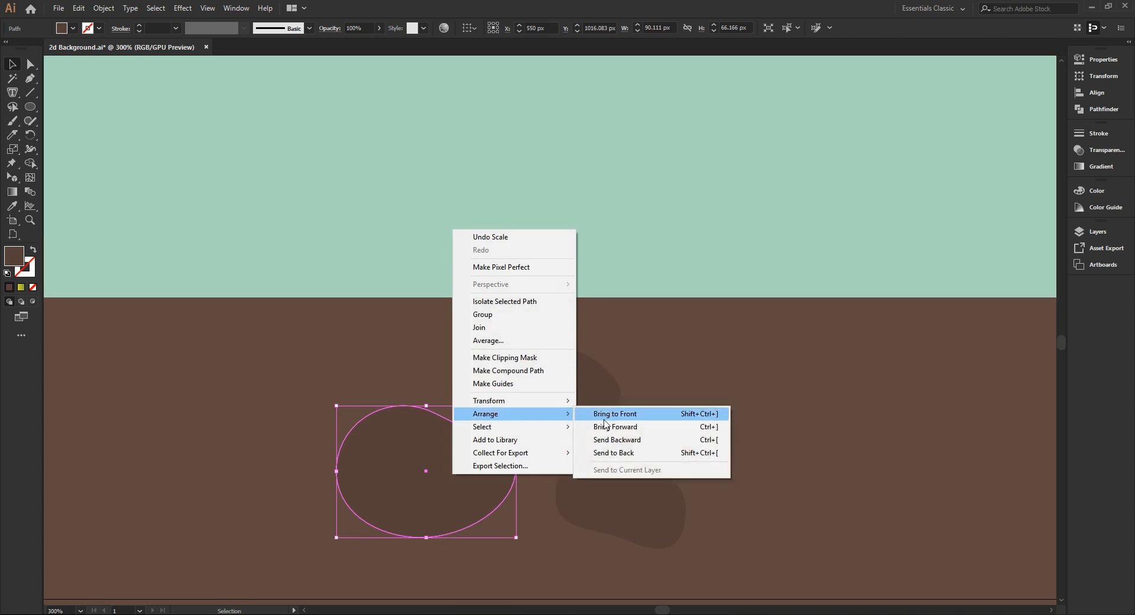
{"action": "left_click", "coordinate": [636, 442]}
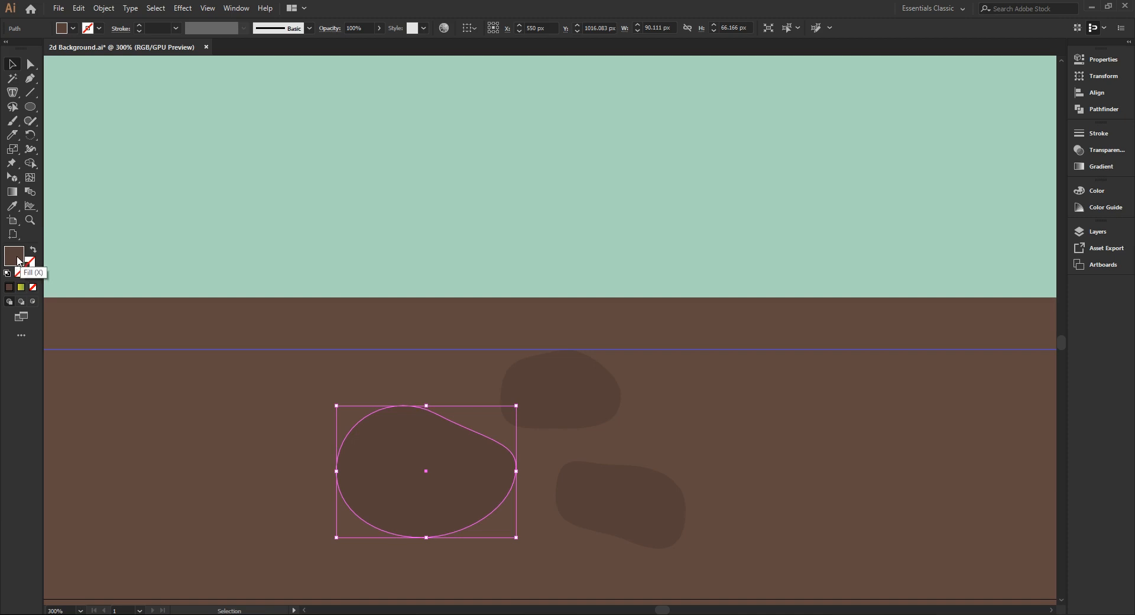
{"action": "double_click", "coordinate": [18, 260]}
{"action": "left_click_drag", "start_coordinate": [906, 428], "coordinate": [906, 418]}
{"action": "left_click", "coordinate": [1003, 341]}
{"action": "scroll", "coordinate": [529, 466], "scroll_direction": "down", "scroll_amount": 1}
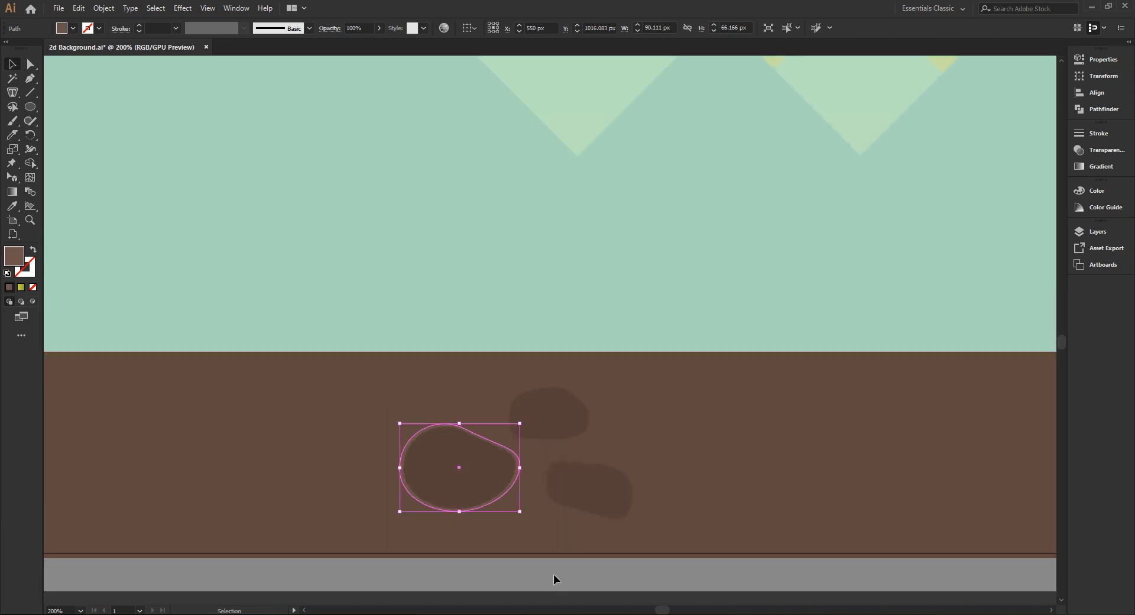
{"action": "scroll", "coordinate": [520, 582], "scroll_direction": "down", "scroll_amount": 1}
{"action": "left_click", "coordinate": [535, 588]}
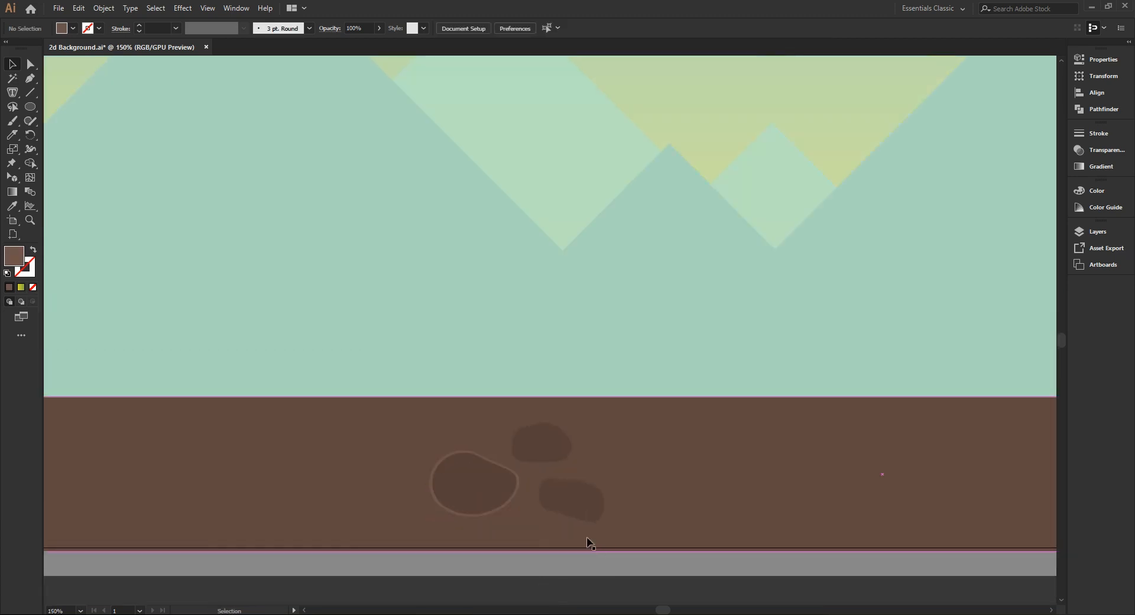
Duplicate the upper stone in place and enlarge the copy from its centre to about 66 by 44 px
{"action": "scroll", "coordinate": [559, 451], "scroll_direction": "up", "scroll_amount": 2}
{"action": "left_click", "coordinate": [520, 443]}
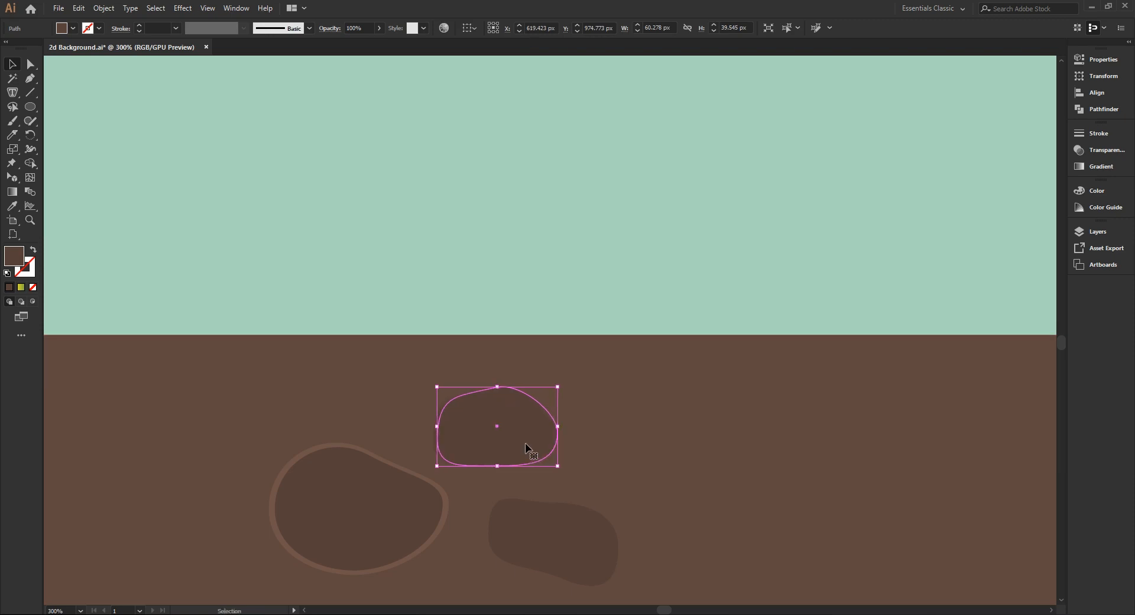
{"action": "left_click_drag", "start_coordinate": [553, 387], "coordinate": [562, 384]}
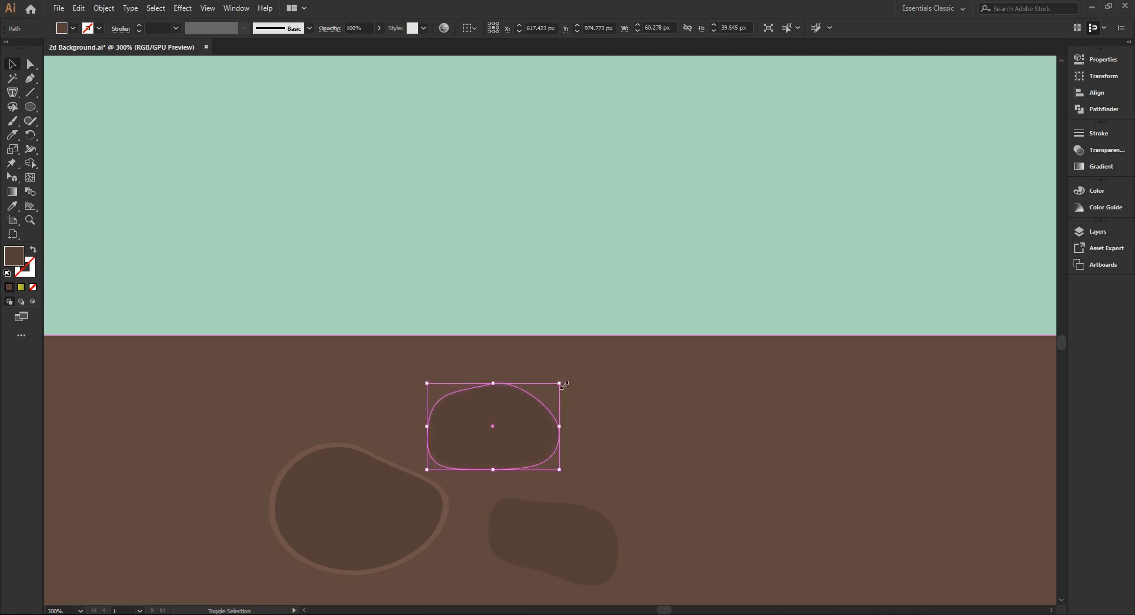
Send the upper stone's enlarged copy backward and fill it with the lighter brown #6D5147
{"action": "right_click", "coordinate": [511, 449]}
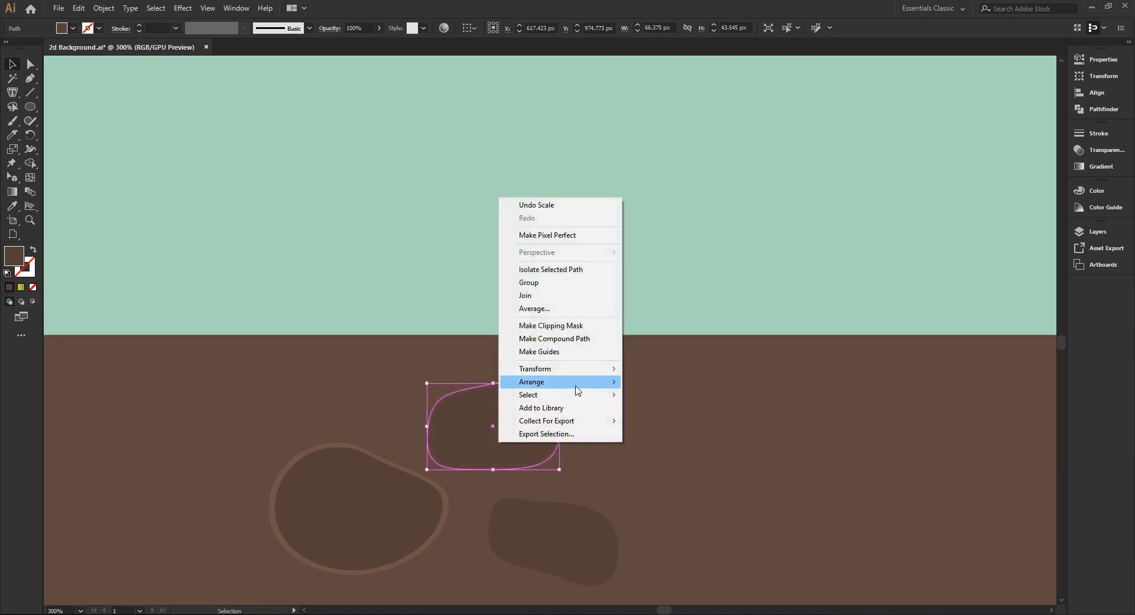
{"action": "mouse_move", "coordinate": [588, 389]}
{"action": "left_click", "coordinate": [671, 409]}
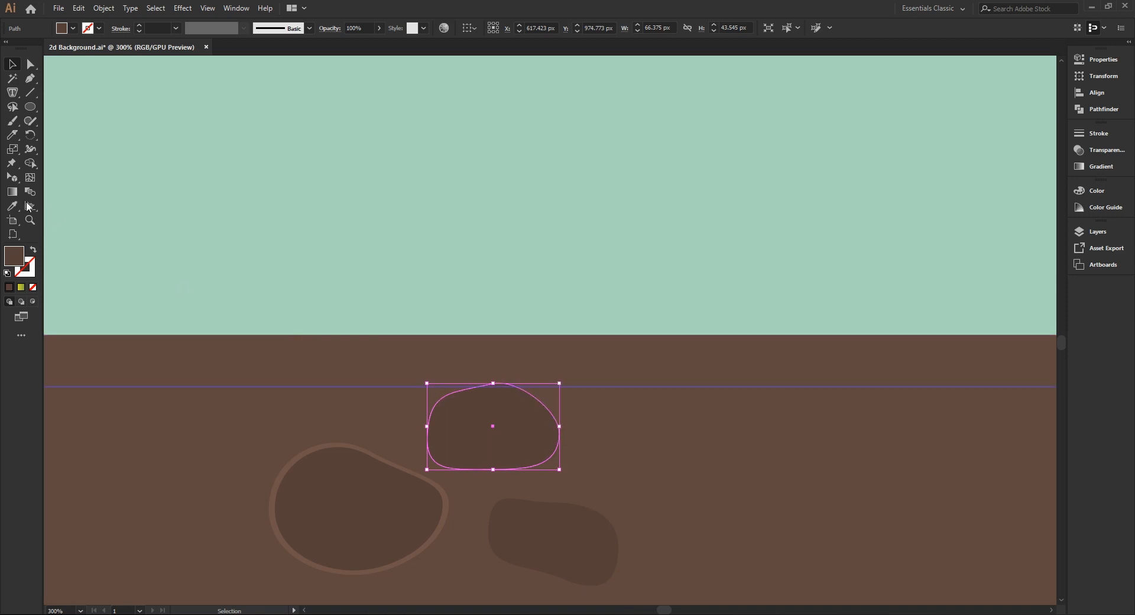
{"action": "double_click", "coordinate": [10, 260]}
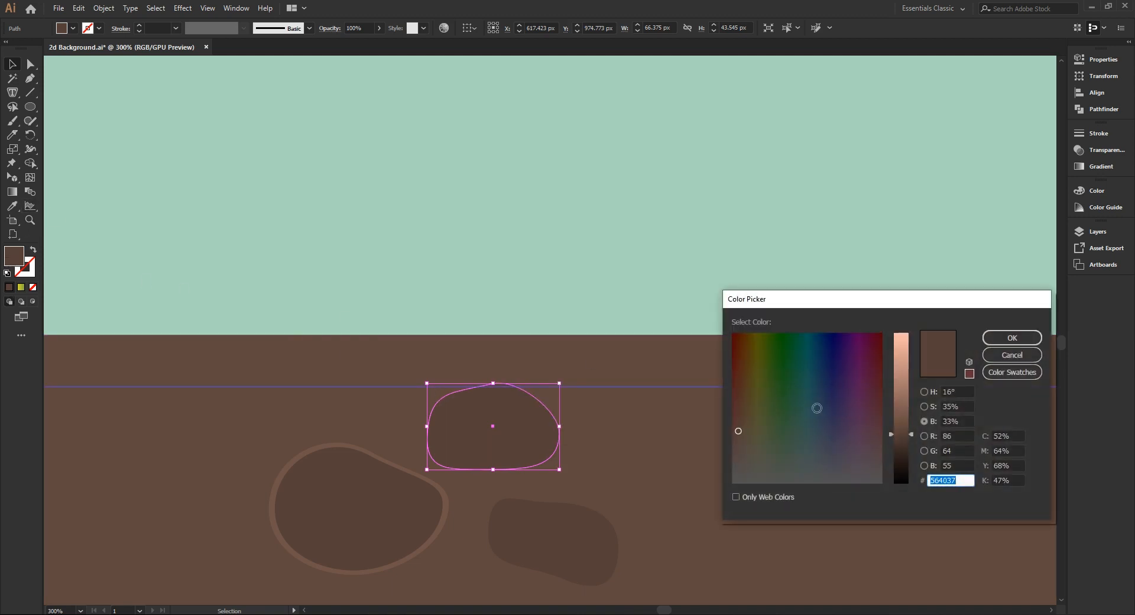
{"action": "left_click_drag", "start_coordinate": [899, 430], "coordinate": [898, 417]}
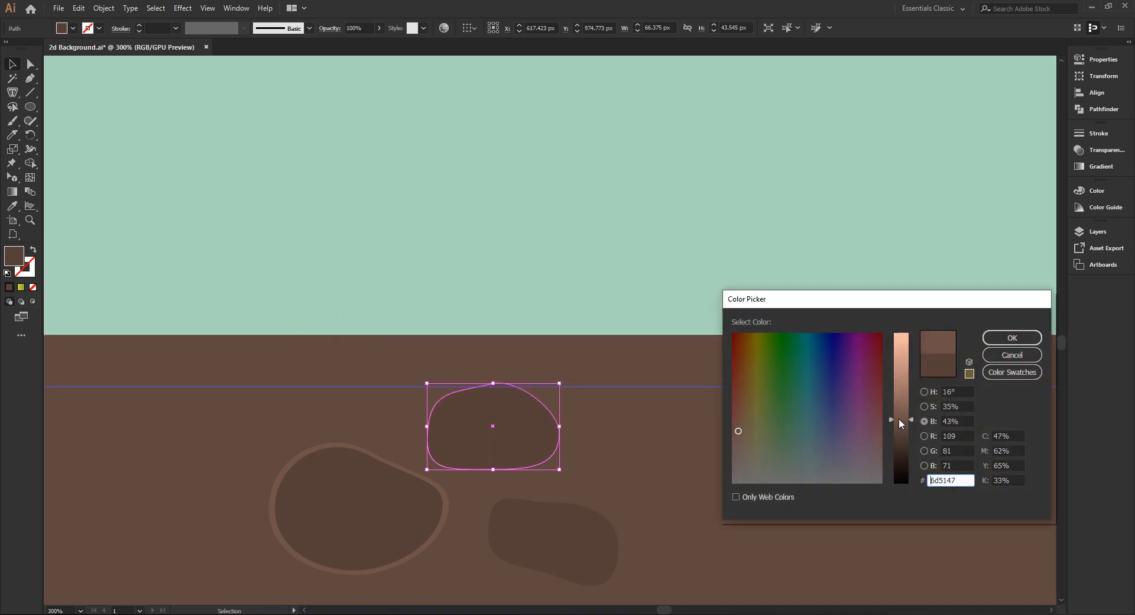
{"action": "left_click", "coordinate": [998, 343]}
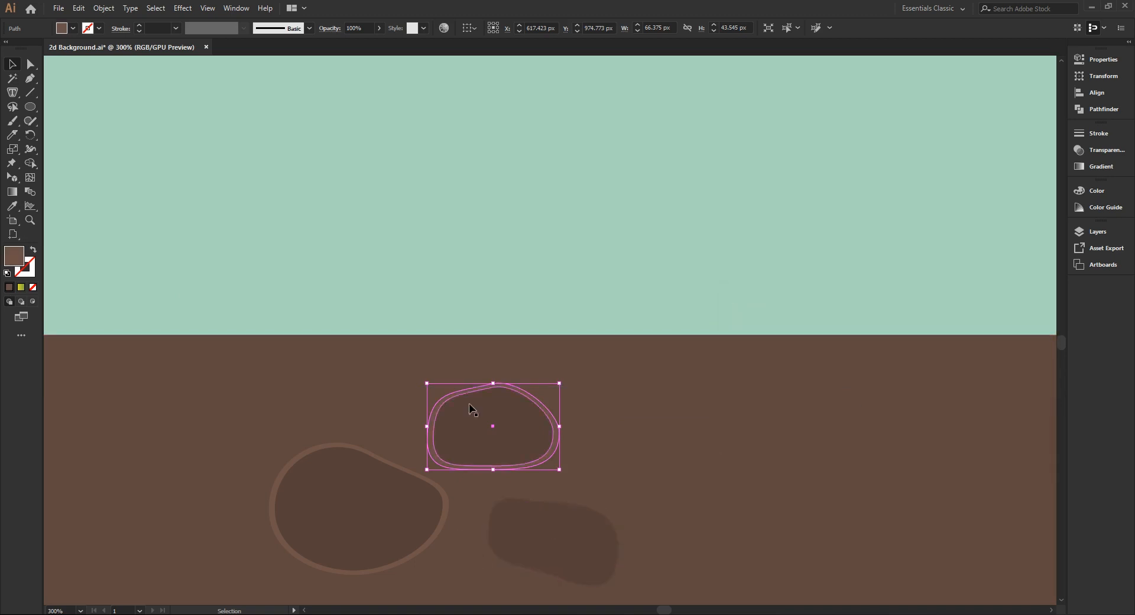
{"action": "left_click", "coordinate": [12, 207]}
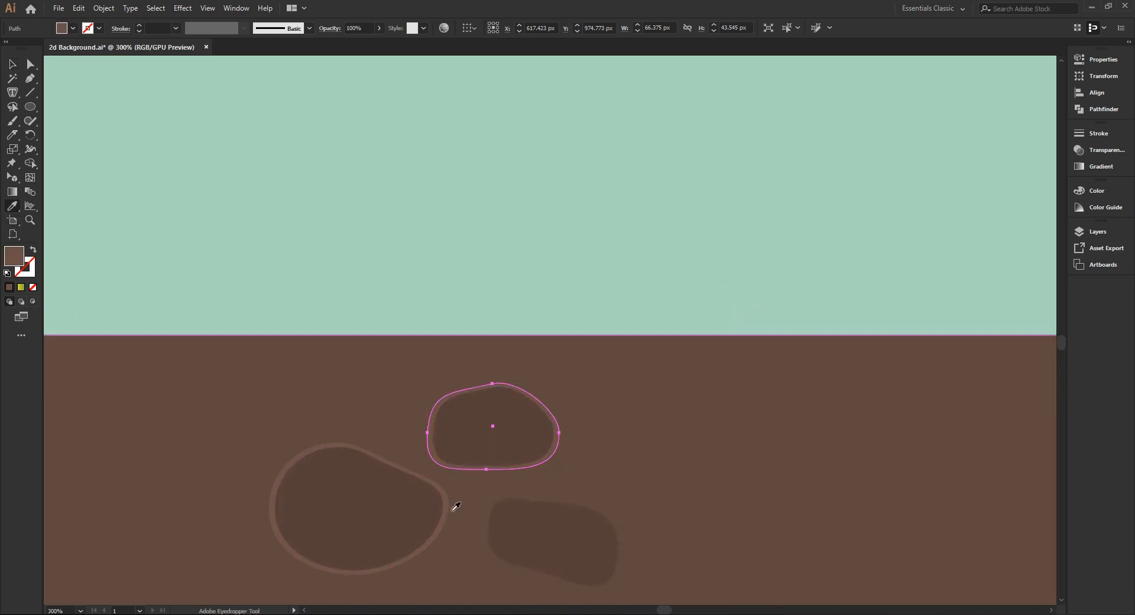
{"action": "left_click", "coordinate": [11, 64]}
{"action": "left_click_drag", "start_coordinate": [634, 209], "coordinate": [636, 208]}
Duplicate the slanted stone in place and enlarge the copy from its centre to about 71 by 48 px
{"action": "left_click", "coordinate": [597, 540]}
{"action": "scroll", "coordinate": [664, 485], "scroll_direction": "down", "scroll_amount": 1}
{"action": "left_click_drag", "start_coordinate": [588, 544], "coordinate": [585, 533]}
{"action": "key", "text": "ctrl+z"}
{"action": "left_click_drag", "start_coordinate": [611, 485], "coordinate": [625, 482]}
{"action": "left_click_drag", "start_coordinate": [560, 539], "coordinate": [583, 519]}
{"action": "key", "text": "ctrl+y"}
{"action": "key", "text": "a"}
{"action": "key", "text": "ctrl+y"}
{"action": "key", "text": "ctrl+z"}
{"action": "key", "text": "v"}
Send the slanted stone's enlarged copy backward behind the original
{"action": "right_click", "coordinate": [608, 535]}
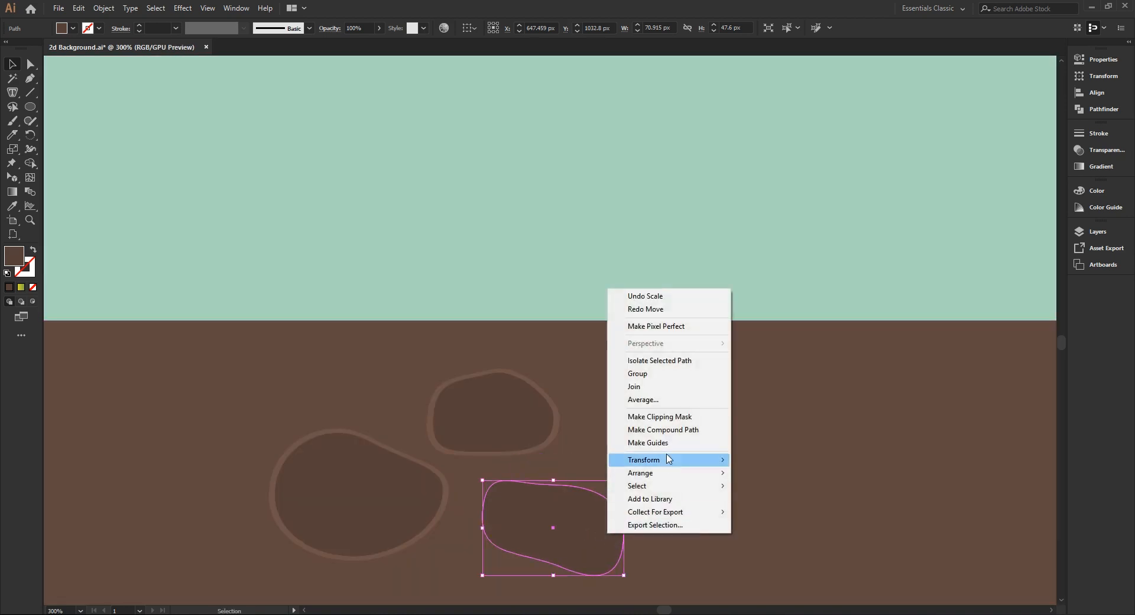
{"action": "mouse_move", "coordinate": [666, 473]}
{"action": "left_click", "coordinate": [792, 501]}
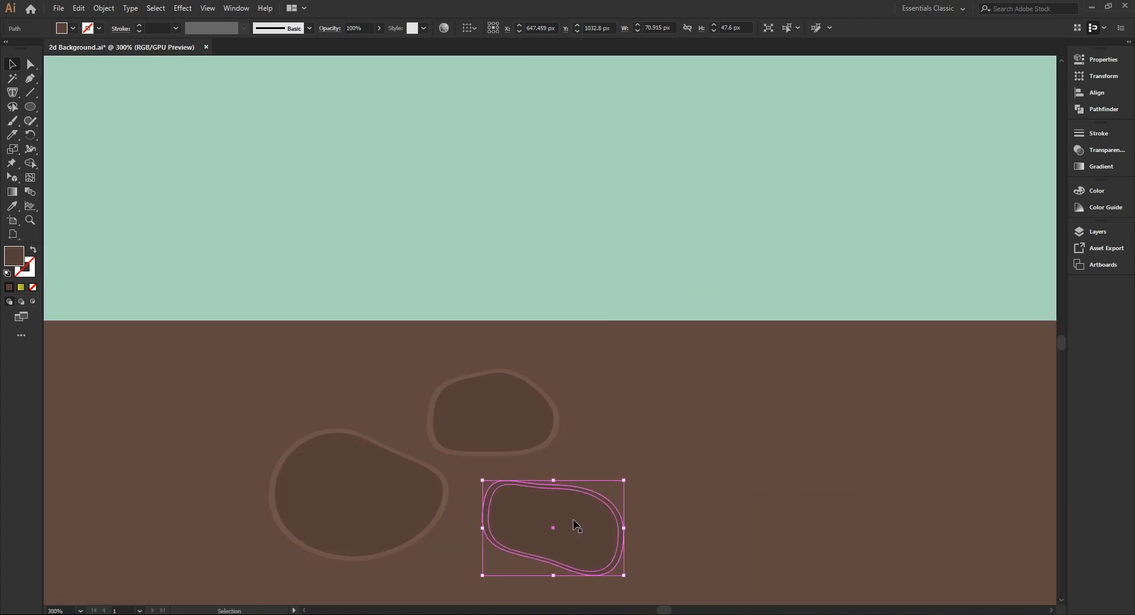
Fill the slanted stone's enlarged copy with the lighter brown sampled from the large stone's rim
{"action": "key", "text": "i"}
{"action": "left_click", "coordinate": [451, 484]}
{"action": "left_click", "coordinate": [11, 66]}
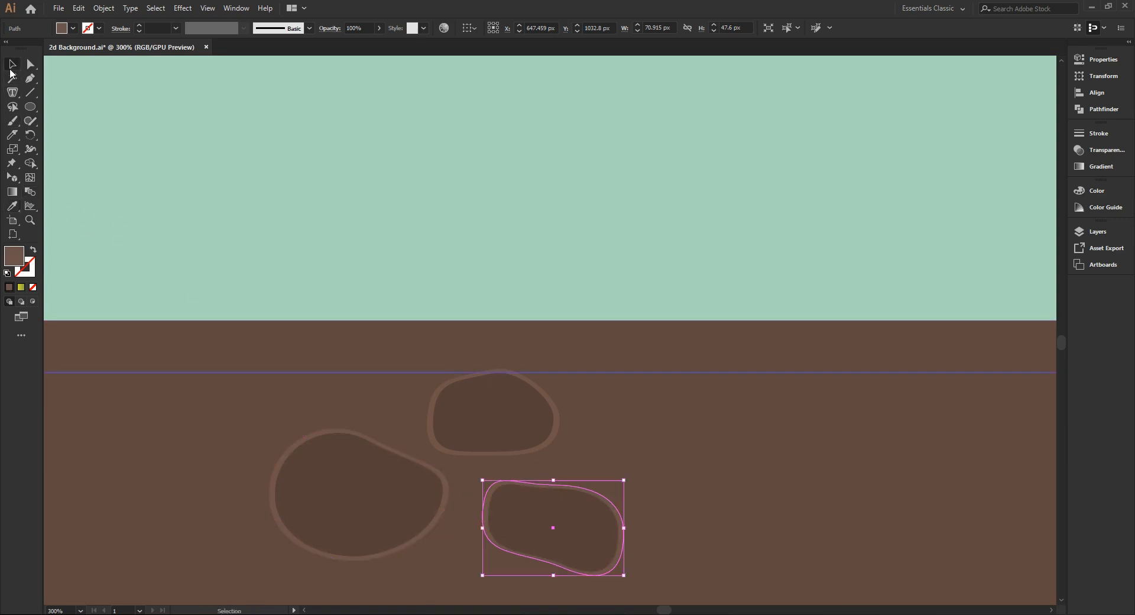
{"action": "left_click", "coordinate": [679, 286]}
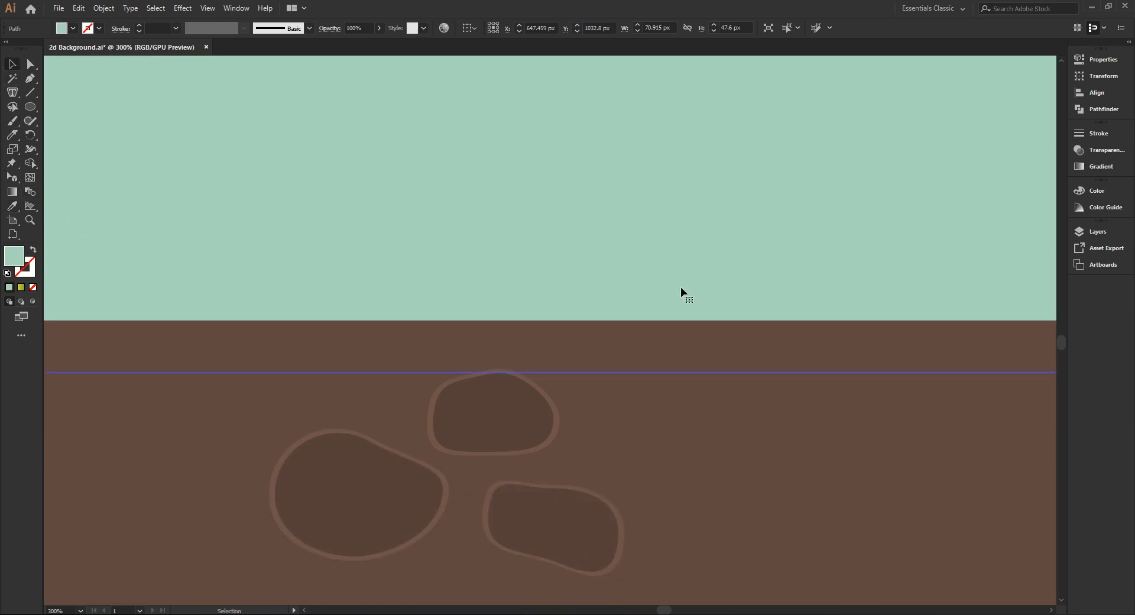
{"action": "scroll", "coordinate": [626, 423], "scroll_direction": "down", "scroll_amount": 3}
{"action": "scroll", "coordinate": [615, 427], "scroll_direction": "up", "scroll_amount": 3}
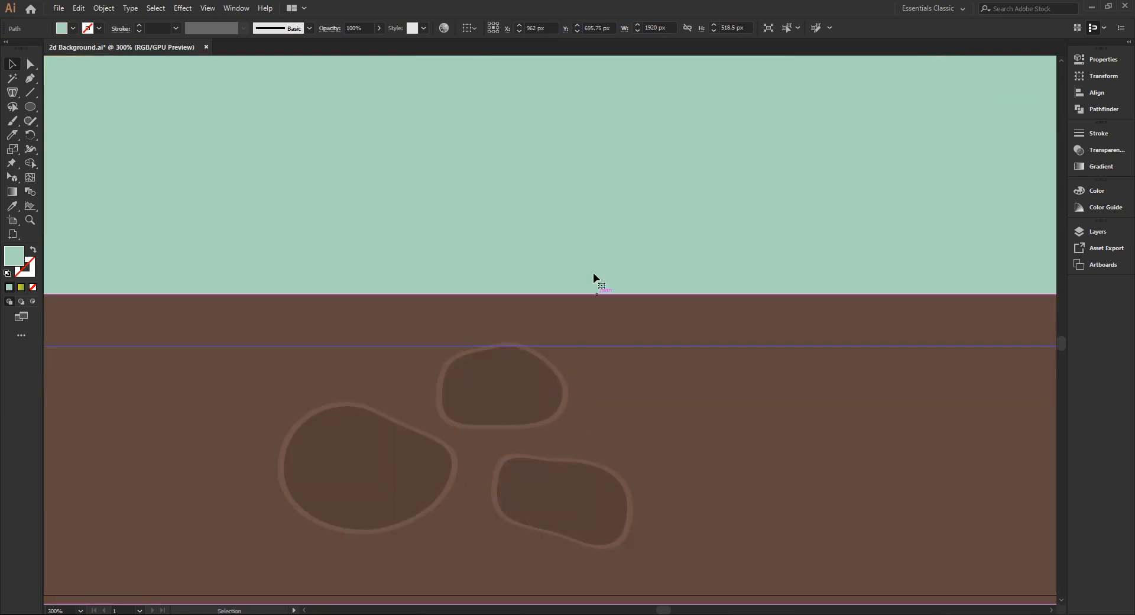
Duplicate the three dark inner stone shapes together about 5 px straight upward
{"action": "left_click", "coordinate": [404, 450]}
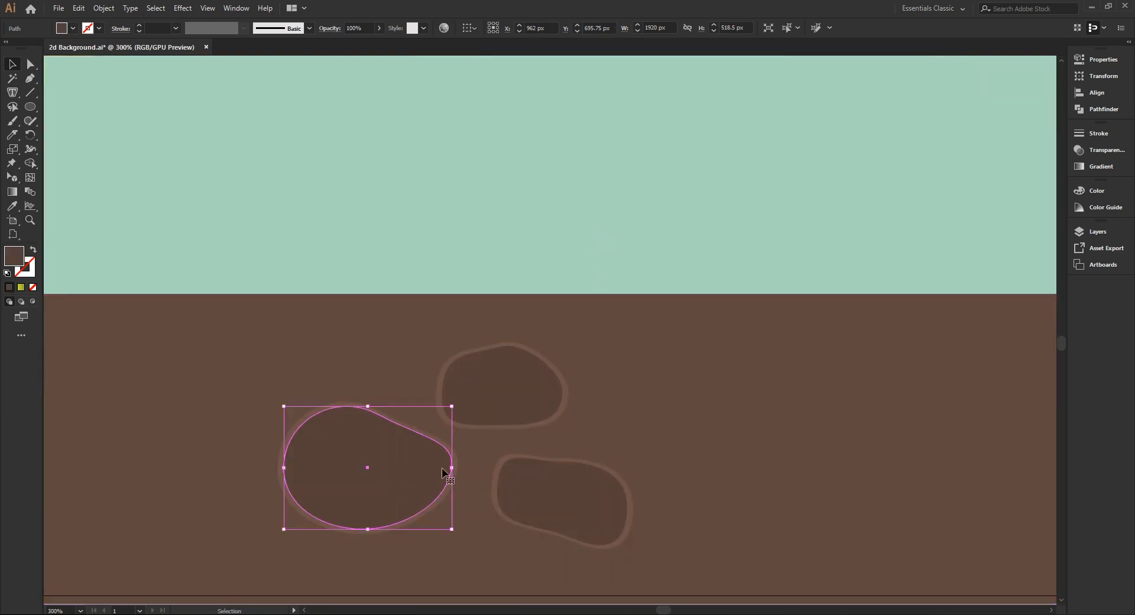
{"action": "left_click", "coordinate": [523, 403], "text": "shift"}
{"action": "left_click", "coordinate": [580, 516], "text": "shift"}
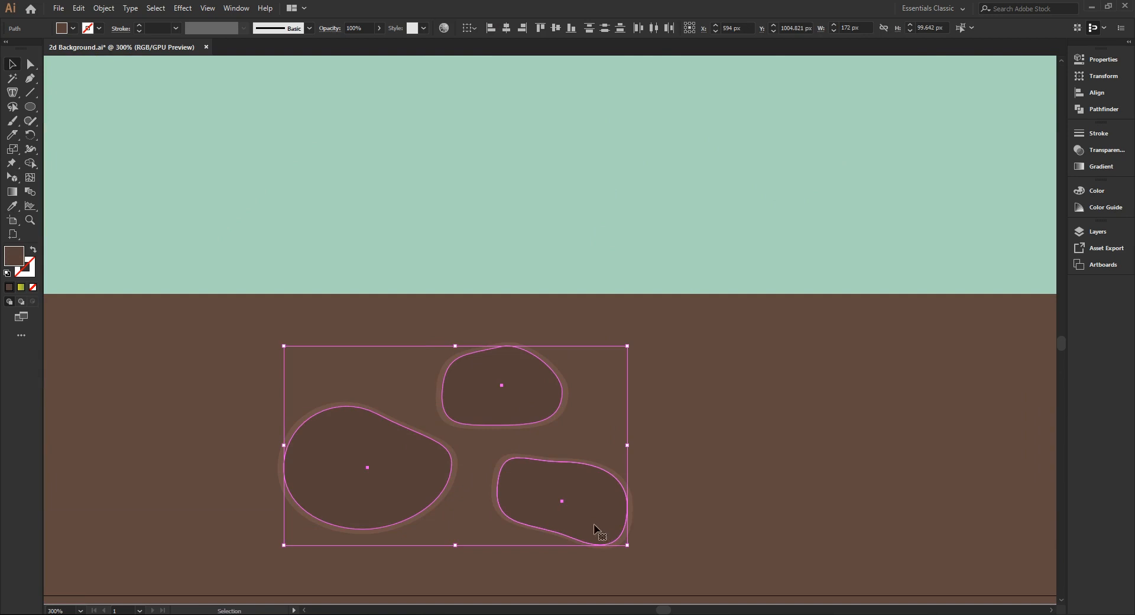
{"action": "left_click_drag", "start_coordinate": [585, 518], "coordinate": [588, 516]}
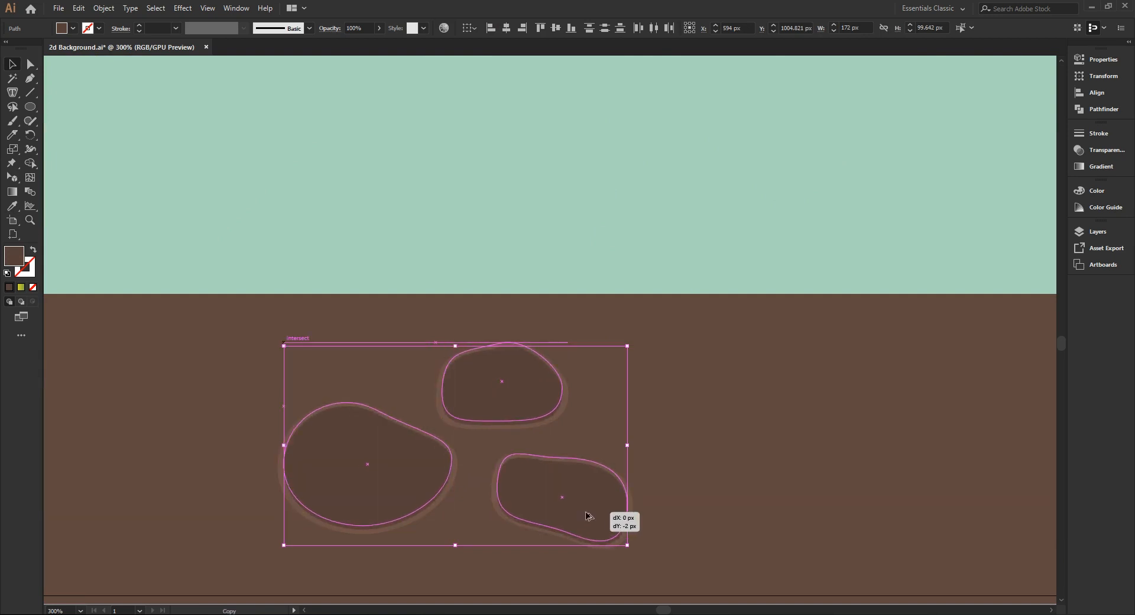
{"action": "mouse_move", "coordinate": [588, 514]}
{"action": "left_mouse_down"}
{"action": "mouse_move", "coordinate": [587, 499]}
{"action": "mouse_move", "coordinate": [585, 510]}
{"action": "left_mouse_up"}
Trim the copies' overhang above the original dark stone shapes on all three stones with the Shape Builder tool
{"action": "left_click", "coordinate": [571, 534], "text": "shift"}
{"action": "left_click", "coordinate": [404, 516], "text": "shift"}
{"action": "left_click", "coordinate": [504, 420], "text": "shift"}
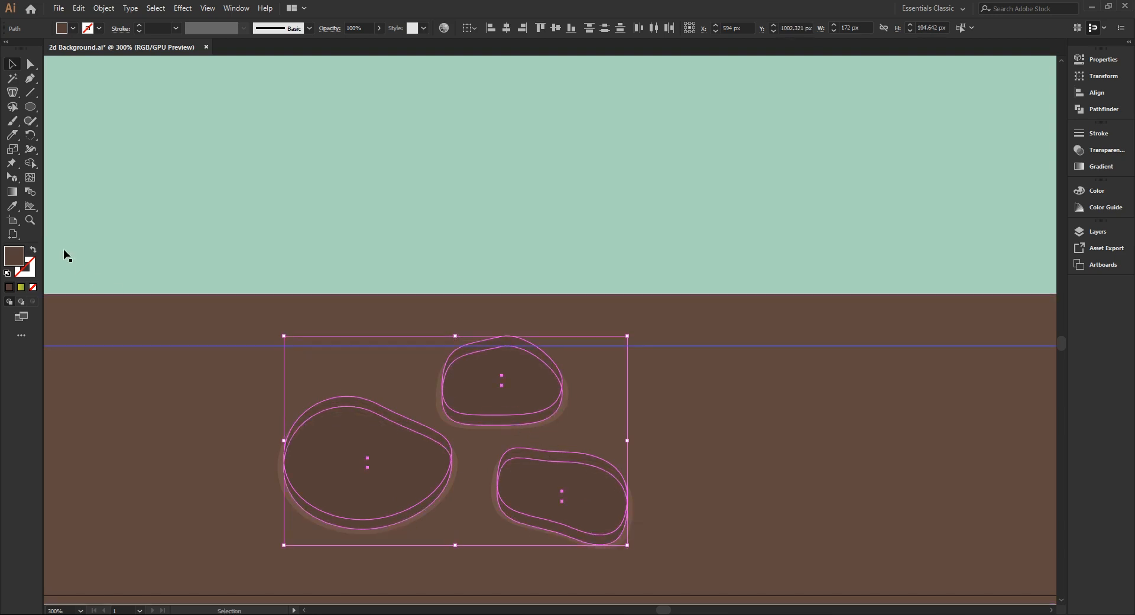
{"action": "left_click", "coordinate": [31, 163]}
{"action": "left_click_drag", "start_coordinate": [524, 338], "coordinate": [491, 345]}
{"action": "left_click_drag", "start_coordinate": [455, 444], "coordinate": [432, 437]}
{"action": "left_click_drag", "start_coordinate": [615, 470], "coordinate": [557, 488]}
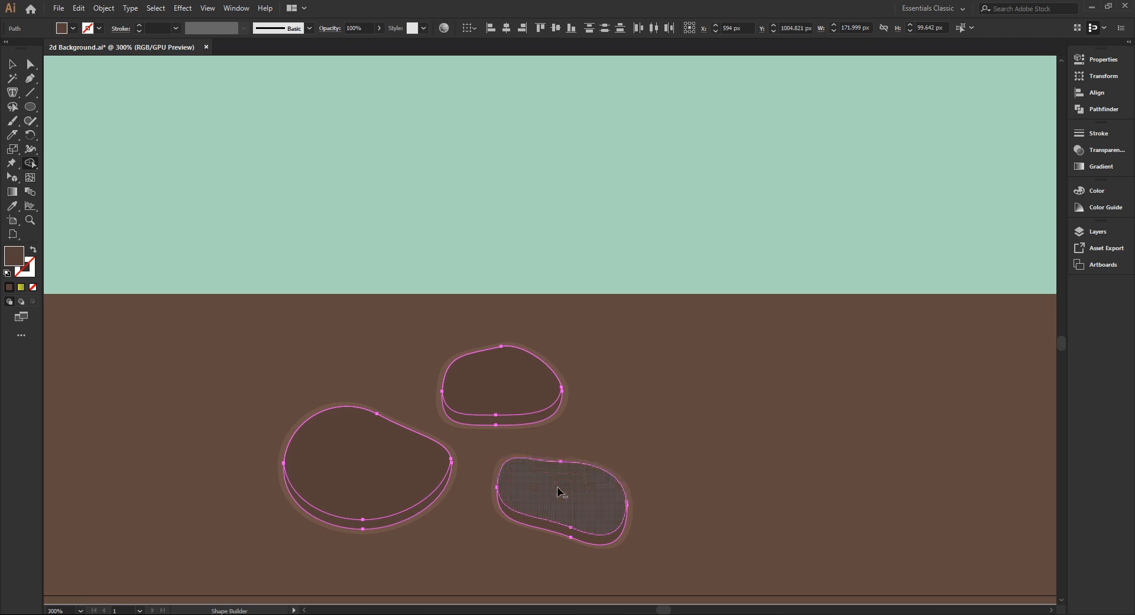
{"action": "left_click", "coordinate": [13, 64]}
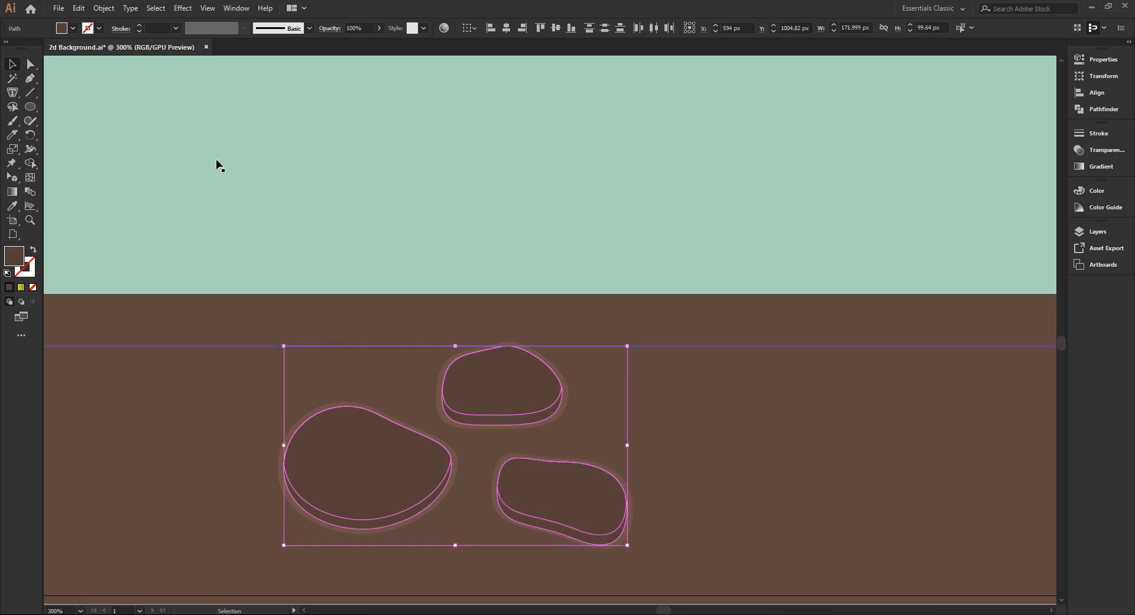
{"action": "left_click", "coordinate": [218, 166]}
Fill the lower edge shapes of all three stones with the darker brown #44322C as shading
{"action": "scroll", "coordinate": [593, 296], "scroll_direction": "down", "scroll_amount": 1}
{"action": "left_click", "coordinate": [607, 455]}
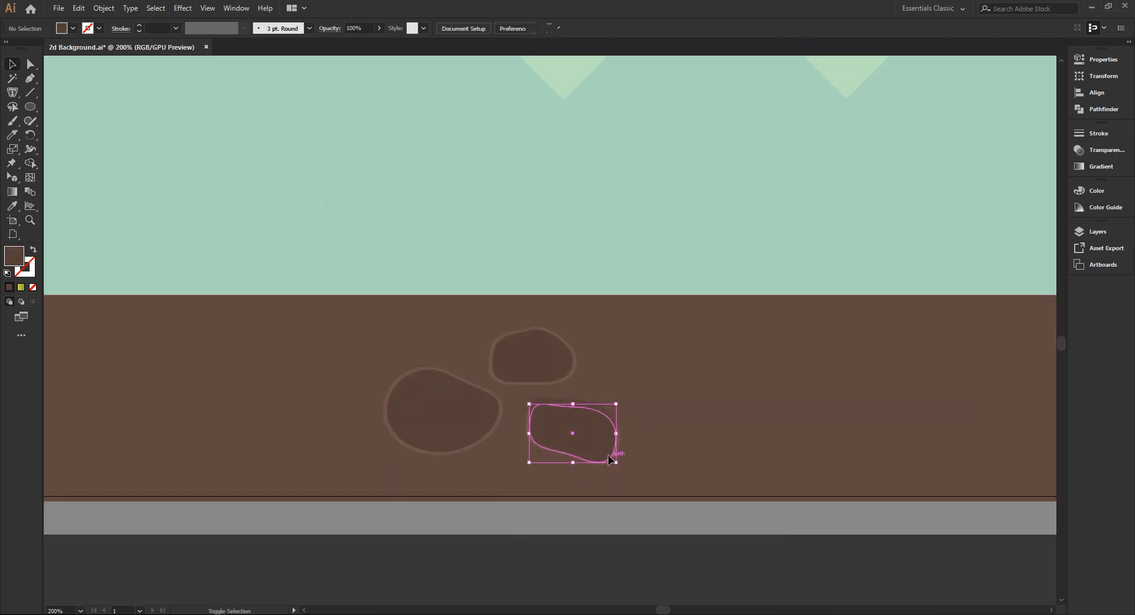
{"action": "left_click", "coordinate": [561, 374], "text": "shift"}
{"action": "left_click", "coordinate": [454, 448], "text": "shift"}
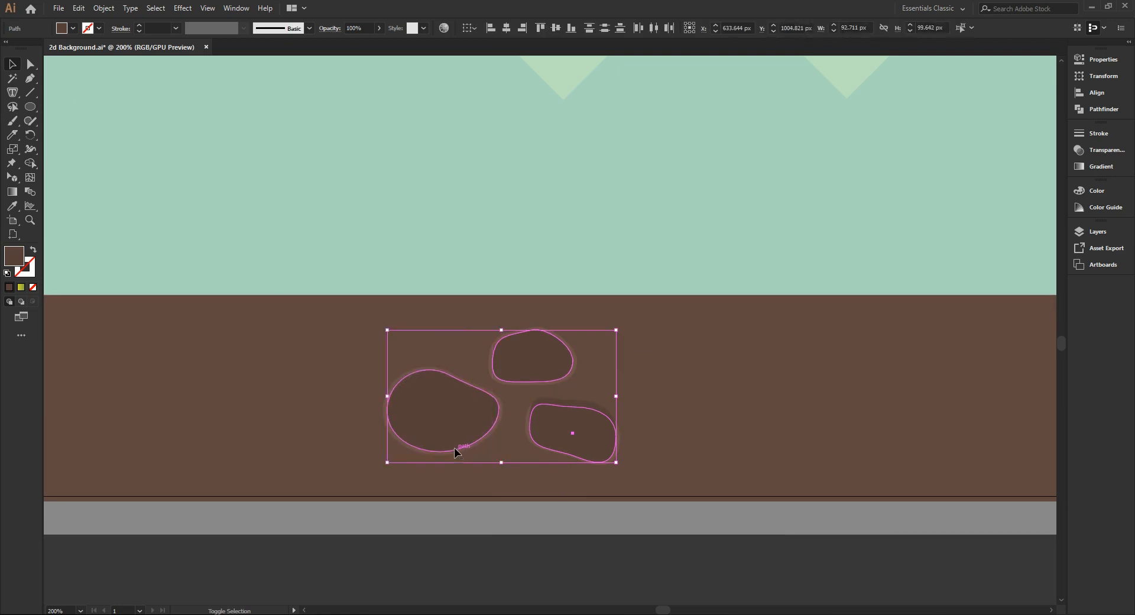
{"action": "double_click", "coordinate": [15, 259]}
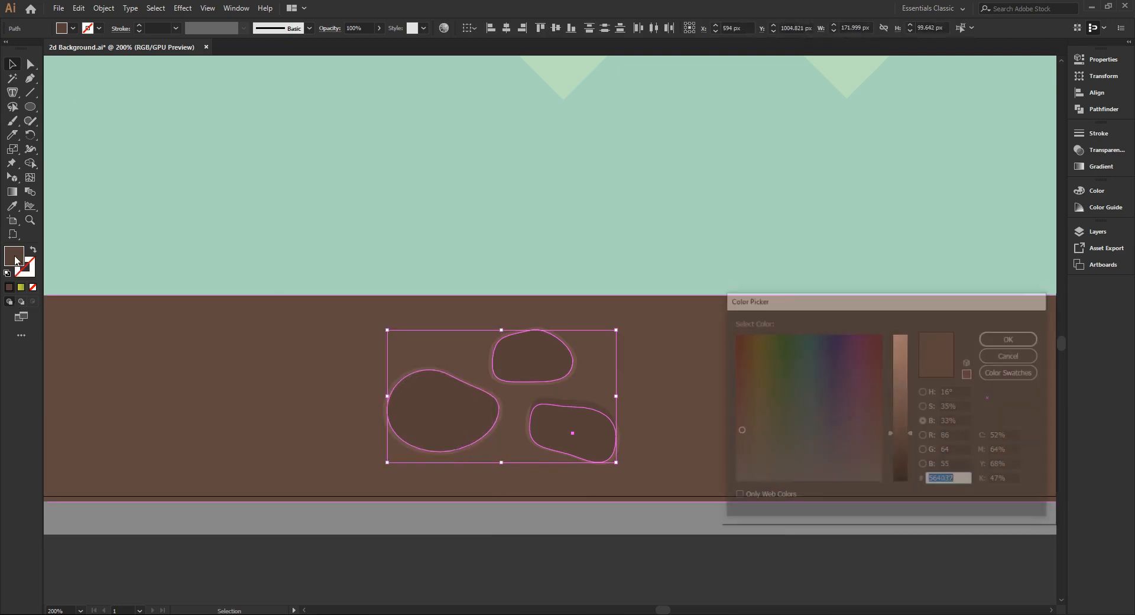
{"action": "left_click_drag", "start_coordinate": [916, 431], "coordinate": [911, 438]}
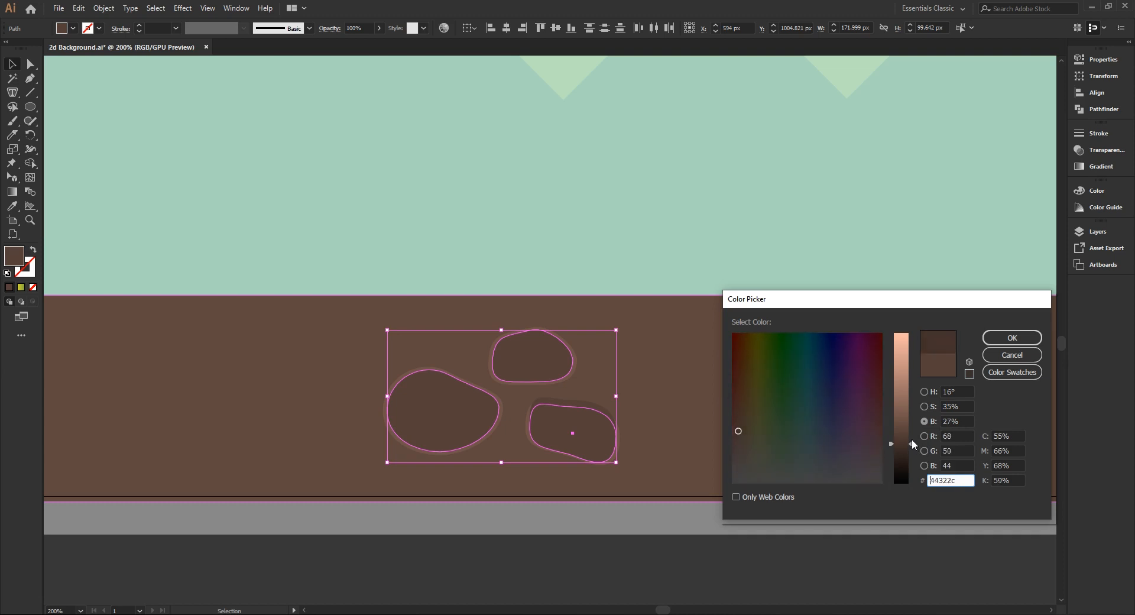
{"action": "left_click", "coordinate": [1012, 336]}
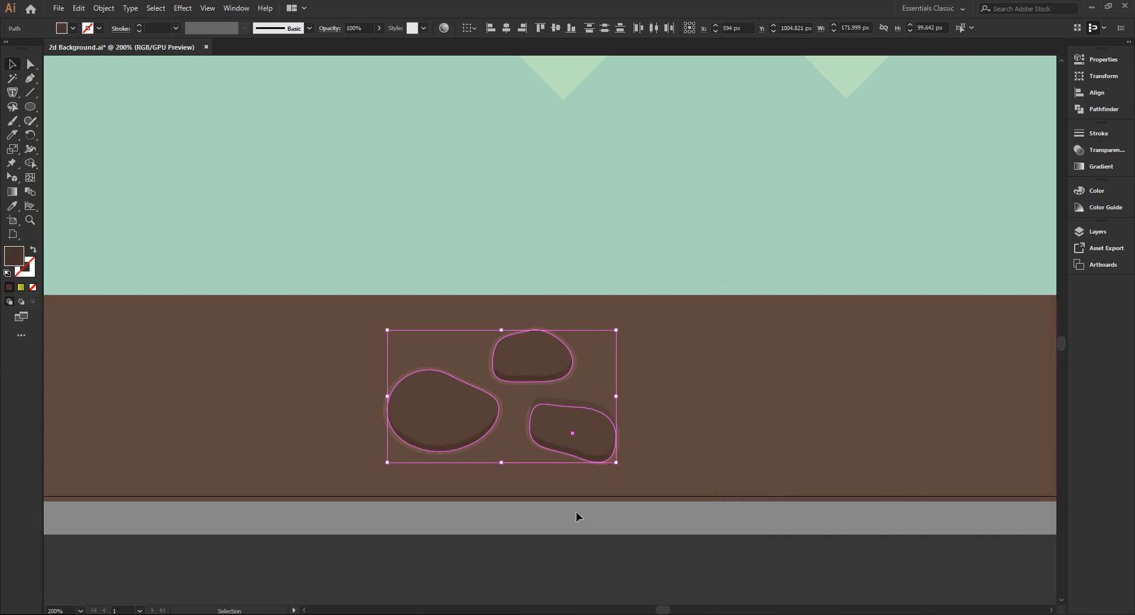
{"action": "left_click", "coordinate": [590, 557]}
Select all pieces of the three stones without the ground and mountains and group them
{"action": "key", "text": "ctrl+minus"}
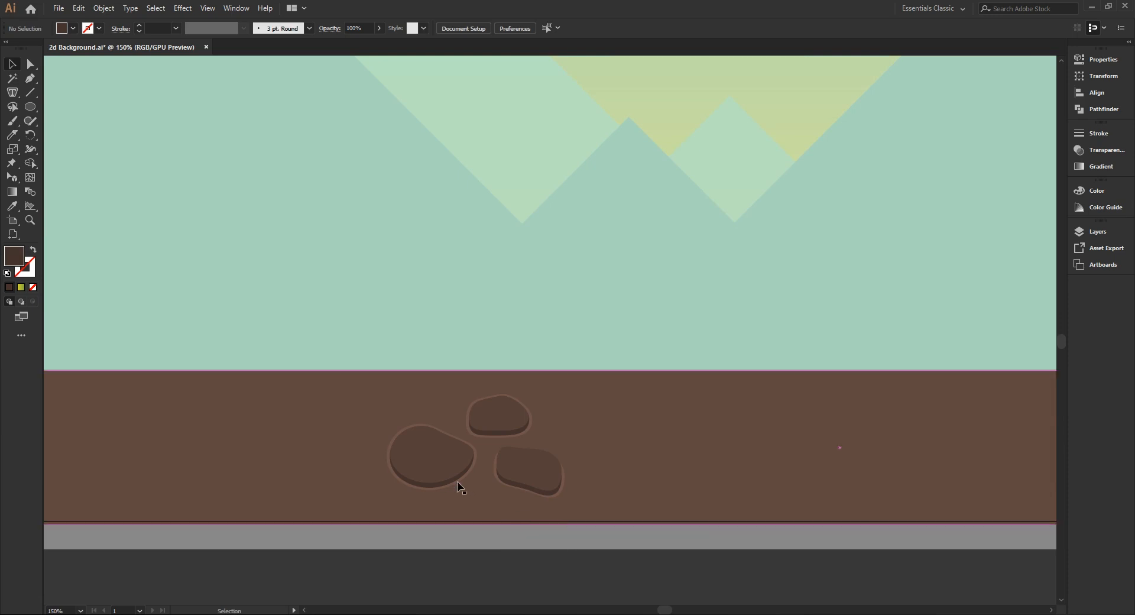
{"action": "key", "text": "ctrl+plus"}
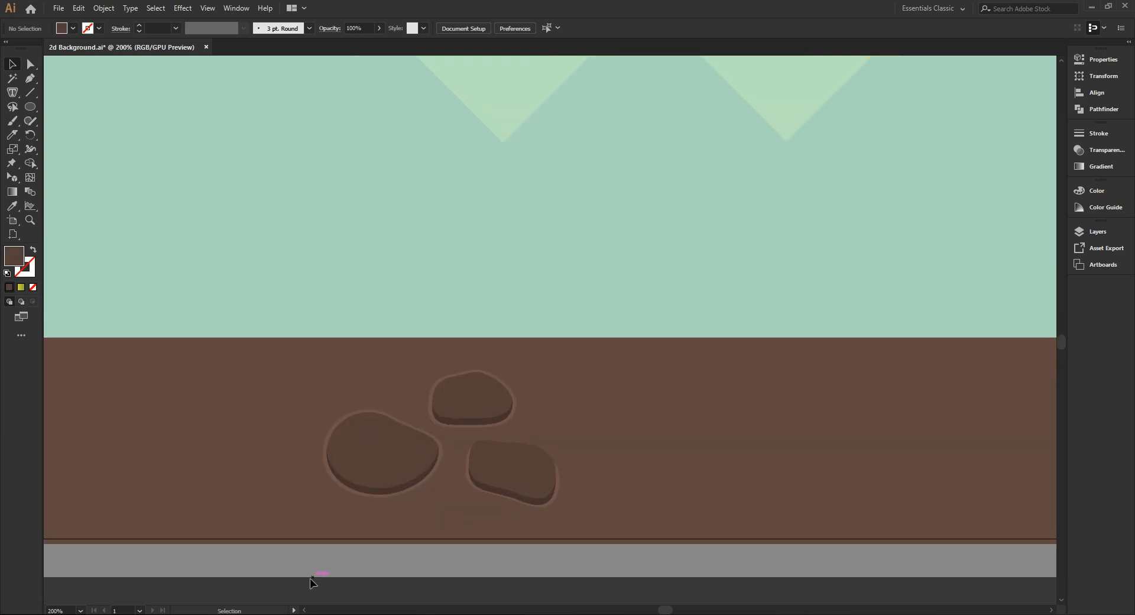
{"action": "left_click_drag", "start_coordinate": [618, 374], "coordinate": [618, 373]}
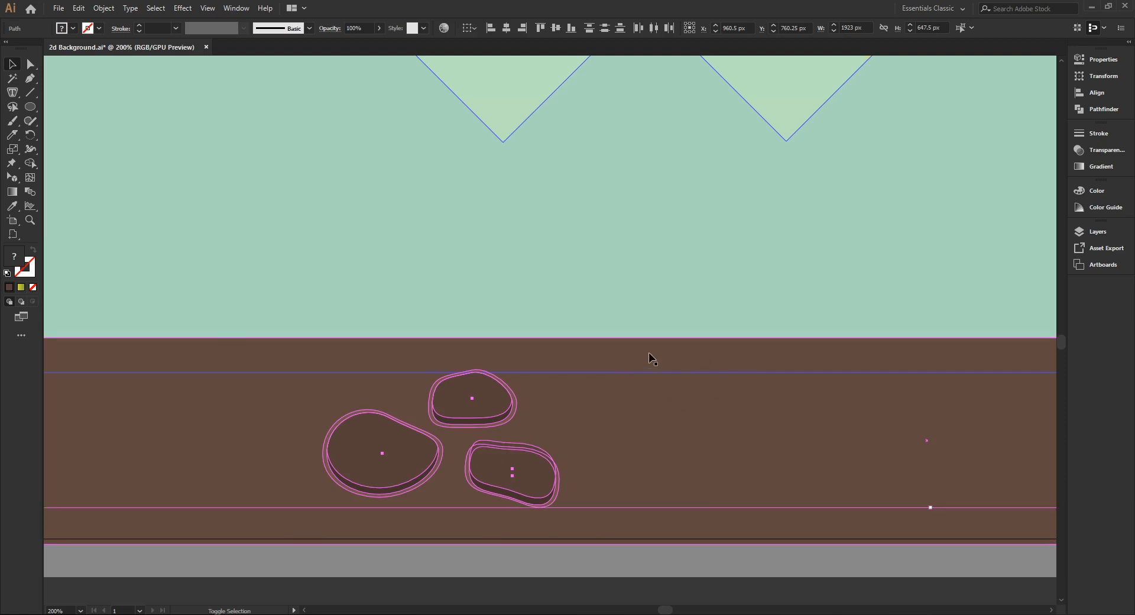
{"action": "key", "text": "ctrl+0"}
{"action": "key", "text": "ctrl+1"}
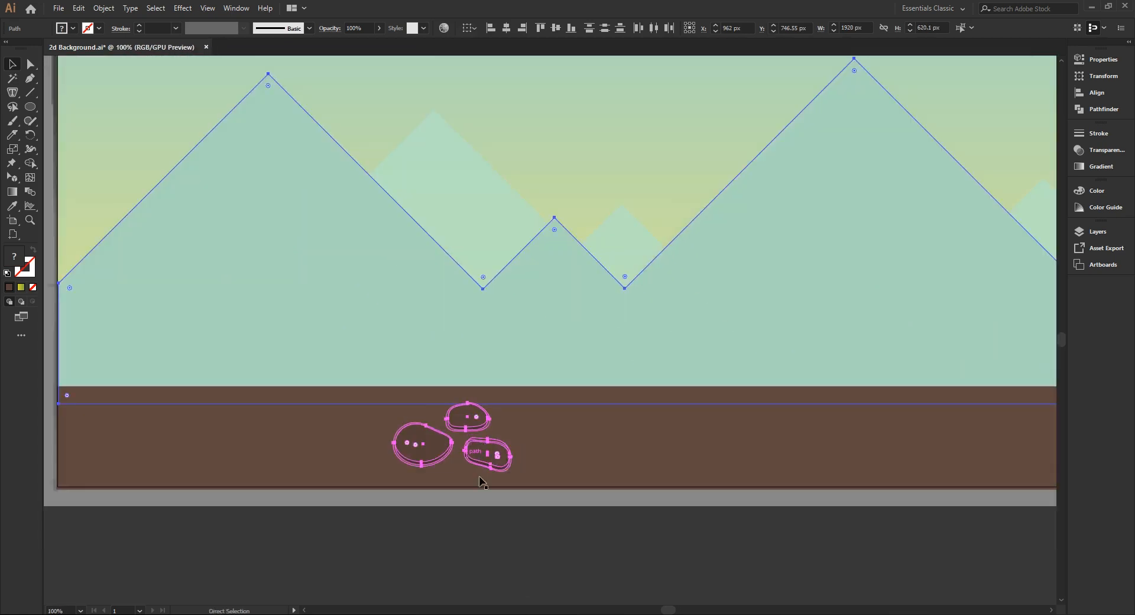
{"action": "left_click", "coordinate": [496, 470], "text": "shift"}
{"action": "key", "text": "ctrl+equal"}
{"action": "key", "text": "ctrl+equal"}
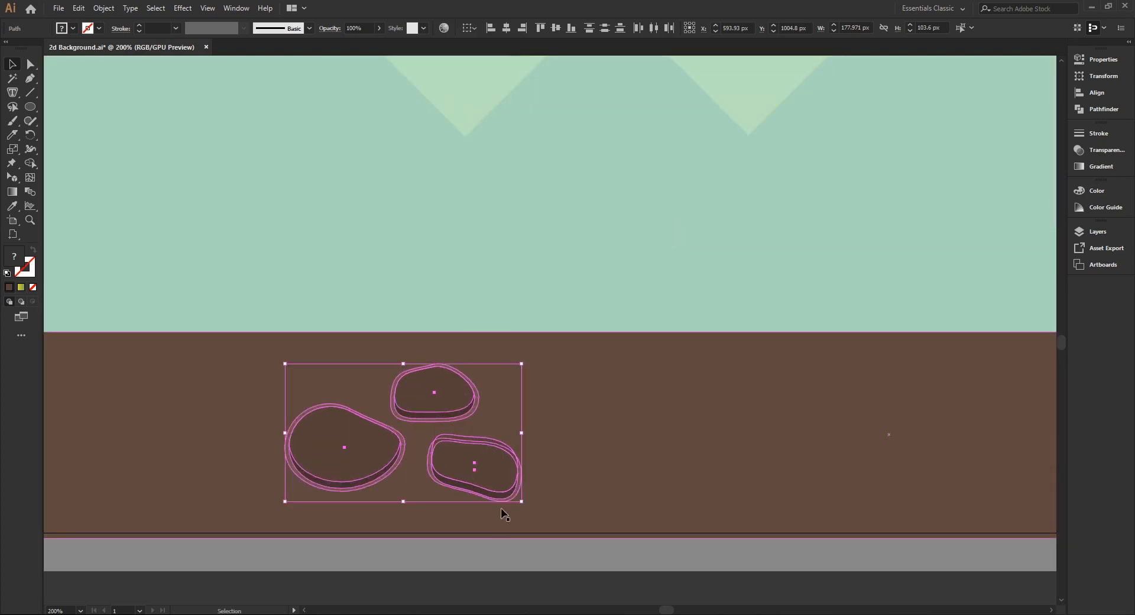
{"action": "right_click", "coordinate": [490, 468]}
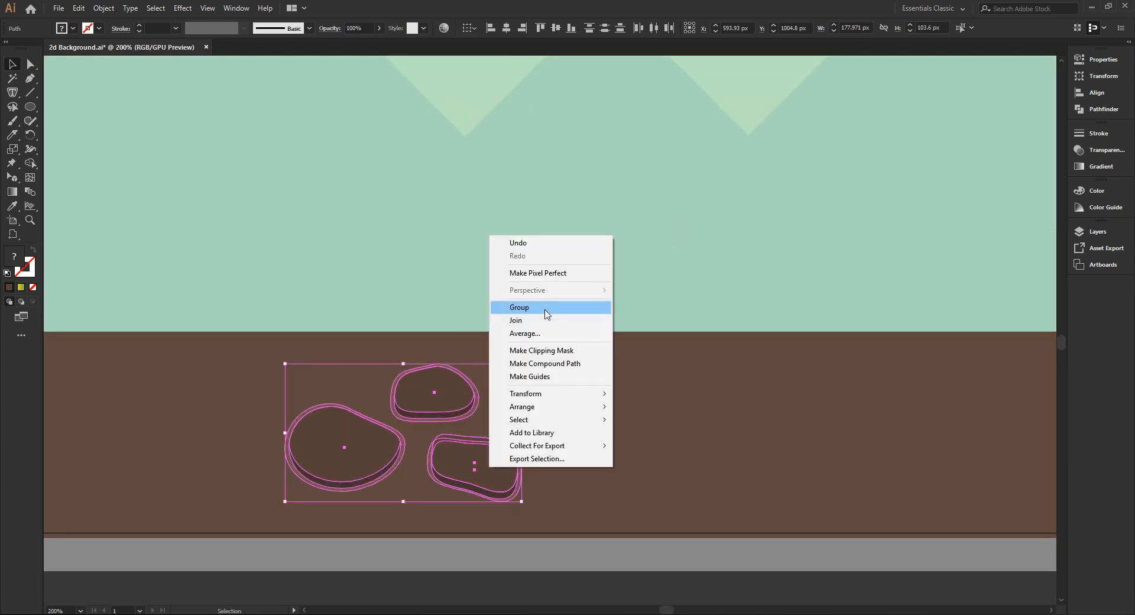
{"action": "left_click", "coordinate": [546, 313]}
Isolate the stone group so its individual stones can be edited
{"action": "key", "text": "ctrl+1"}
{"action": "left_click_drag", "start_coordinate": [541, 515], "coordinate": [462, 537]}
{"action": "scroll", "coordinate": [621, 483], "scroll_direction": "down", "scroll_amount": 2}
{"action": "scroll", "coordinate": [621, 483], "scroll_direction": "up", "scroll_amount": 2}
{"action": "scroll", "coordinate": [528, 466], "scroll_direction": "down", "scroll_amount": 2}
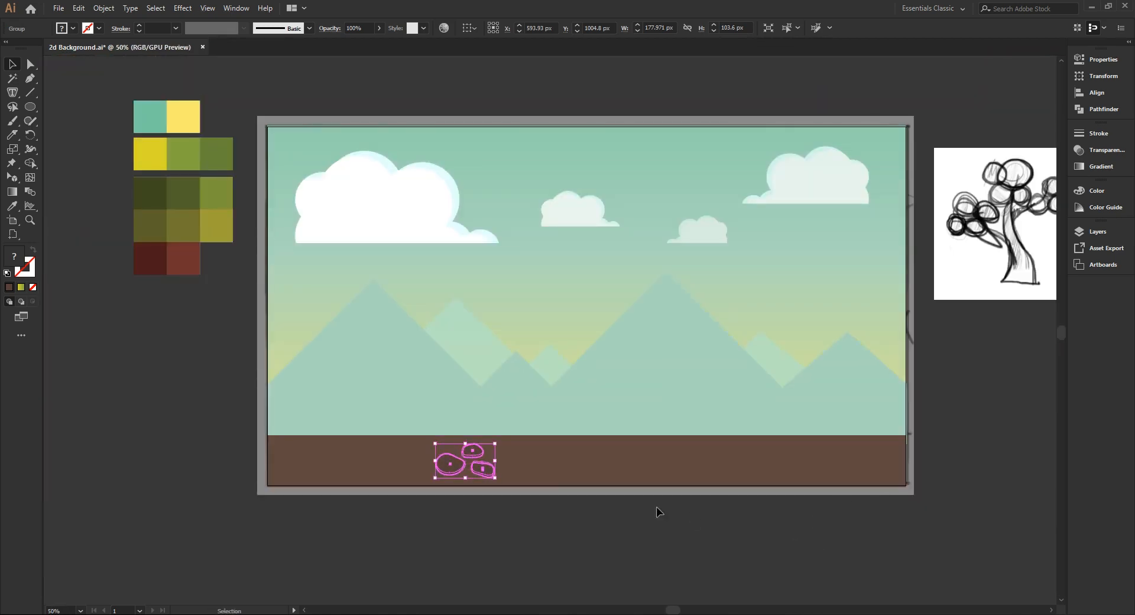
{"action": "scroll", "coordinate": [532, 477], "scroll_direction": "up", "scroll_amount": 2}
{"action": "double_click", "coordinate": [442, 466]}
{"action": "left_click_drag", "start_coordinate": [463, 483], "coordinate": [482, 441]}
{"action": "left_click_drag", "start_coordinate": [383, 410], "coordinate": [572, 513]}
{"action": "scroll", "coordinate": [444, 436], "scroll_direction": "up", "scroll_amount": 2}
{"action": "left_click", "coordinate": [640, 530]}
{"action": "key", "text": "ctrl+a"}
{"action": "left_click_drag", "start_coordinate": [482, 497], "coordinate": [485, 499]}
{"action": "left_click", "coordinate": [400, 508]}
Duplicate the large stone to the right of the cluster and reflect the copy
{"action": "left_click", "coordinate": [373, 472]}
{"action": "left_click_drag", "start_coordinate": [372, 473], "coordinate": [653, 474], "text": "alt"}
{"action": "right_click", "coordinate": [662, 474]}
{"action": "mouse_move", "coordinate": [704, 402]}
{"action": "left_click", "coordinate": [815, 445]}
{"action": "key", "text": "Return"}
{"action": "left_click", "coordinate": [621, 522]}
Duplicate the upper stone to the right at about the same height and reflect the copy
{"action": "left_click_drag", "start_coordinate": [615, 516], "coordinate": [612, 521]}
{"action": "left_click_drag", "start_coordinate": [512, 523], "coordinate": [738, 463]}
{"action": "key", "text": "ctrl+z"}
{"action": "left_click", "coordinate": [442, 439]}
{"action": "right_click", "coordinate": [725, 441]}
{"action": "left_click_drag", "start_coordinate": [446, 441], "coordinate": [707, 438], "text": "alt"}
{"action": "left_click", "coordinate": [879, 408]}
{"action": "key", "text": "Return"}
{"action": "left_click_drag", "start_coordinate": [469, 534], "coordinate": [365, 523]}
Duplicate another stone down into the gap on its right and reflect the copy
{"action": "right_click", "coordinate": [650, 474]}
{"action": "mouse_move", "coordinate": [703, 415]}
{"action": "left_click_drag", "start_coordinate": [425, 444], "coordinate": [596, 522], "text": "alt"}
{"action": "left_click", "coordinate": [816, 445]}
{"action": "key", "text": "Return"}
{"action": "scroll", "coordinate": [659, 507], "scroll_direction": "down", "scroll_amount": 1}
{"action": "left_click", "coordinate": [714, 535]}
Add a resized stone copy between the existing stones and adjust the neighbouring stones' positions
{"action": "left_click_drag", "start_coordinate": [614, 465], "coordinate": [546, 455], "text": "alt"}
{"action": "left_click_drag", "start_coordinate": [569, 435], "coordinate": [565, 439], "text": "alt+shift"}
{"action": "left_click_drag", "start_coordinate": [613, 395], "coordinate": [493, 399]}
{"action": "left_click_drag", "start_coordinate": [582, 523], "coordinate": [508, 549]}
{"action": "left_click_drag", "start_coordinate": [582, 550], "coordinate": [408, 453]}
Duplicate the selected stones to the right and try transforming the copies, undoing the last change
{"action": "left_click_drag", "start_coordinate": [436, 495], "coordinate": [654, 494], "text": "alt"}
{"action": "right_click", "coordinate": [654, 495]}
{"action": "mouse_move", "coordinate": [696, 417]}
{"action": "left_click", "coordinate": [843, 463]}
{"action": "left_click", "coordinate": [955, 372]}
{"action": "key", "text": "ctrl+z"}
Reposition the individual stones to spread them evenly into a continuous row along the ground
{"action": "left_click", "coordinate": [652, 501]}
{"action": "left_click", "coordinate": [654, 491], "text": "shift"}
{"action": "left_click_drag", "start_coordinate": [655, 491], "coordinate": [575, 476]}
{"action": "left_click_drag", "start_coordinate": [711, 537], "coordinate": [656, 496]}
{"action": "left_click_drag", "start_coordinate": [640, 534], "coordinate": [609, 513]}
{"action": "left_click_drag", "start_coordinate": [614, 515], "coordinate": [615, 516]}
{"action": "left_click", "coordinate": [717, 545]}
{"action": "left_click_drag", "start_coordinate": [738, 495], "coordinate": [699, 508]}
{"action": "left_click_drag", "start_coordinate": [778, 515], "coordinate": [764, 494]}
{"action": "scroll", "coordinate": [335, 518], "scroll_direction": "up", "scroll_amount": 2}
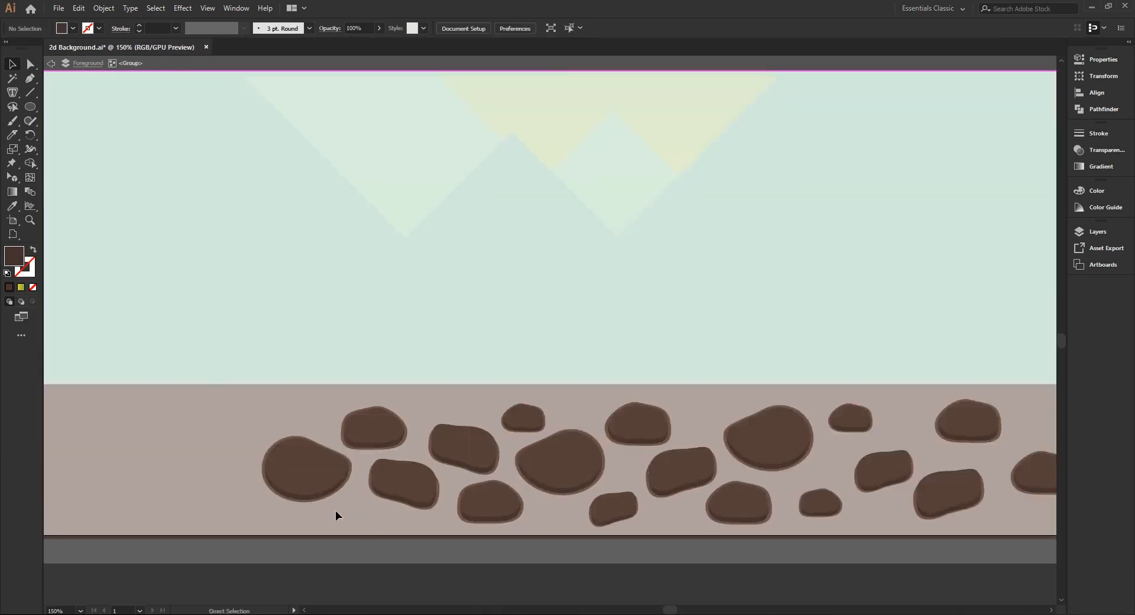
{"action": "scroll", "coordinate": [467, 554], "scroll_direction": "down", "scroll_amount": 2}
{"action": "left_click_drag", "start_coordinate": [347, 479], "coordinate": [334, 478]}
{"action": "left_click", "coordinate": [393, 534]}
Duplicate the stone row to the right and place the copy directly after the first row
{"action": "left_click", "coordinate": [324, 481]}
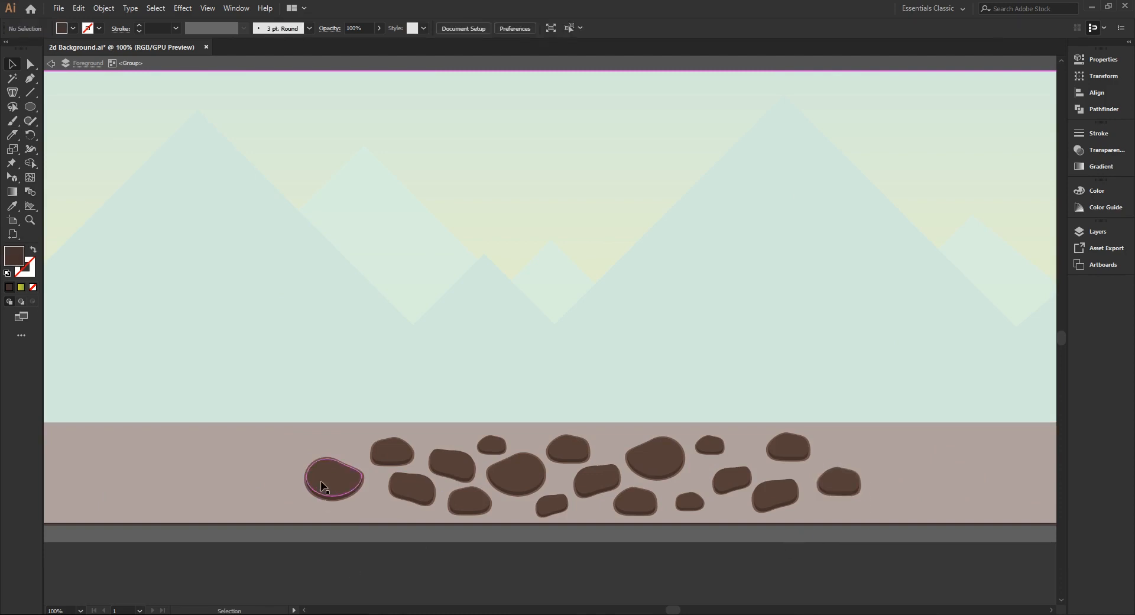
{"action": "scroll", "coordinate": [506, 534], "scroll_direction": "down", "scroll_amount": 2}
{"action": "left_click_drag", "start_coordinate": [705, 512], "coordinate": [676, 507]}
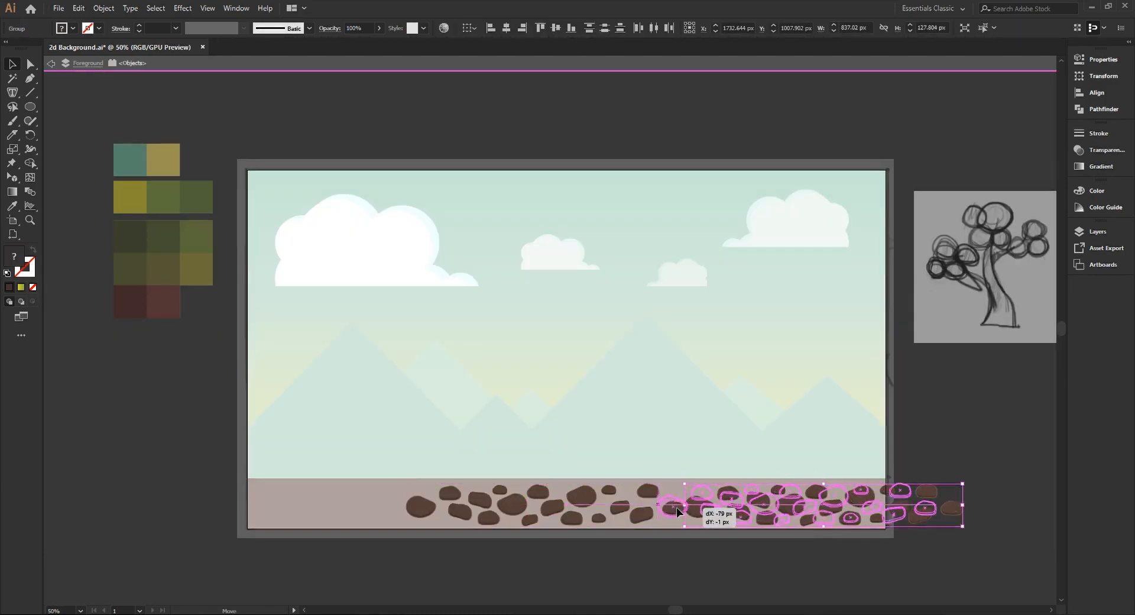
{"action": "left_click", "coordinate": [662, 496]}
{"action": "key", "text": "Escape"}
{"action": "left_click", "coordinate": [665, 503]}
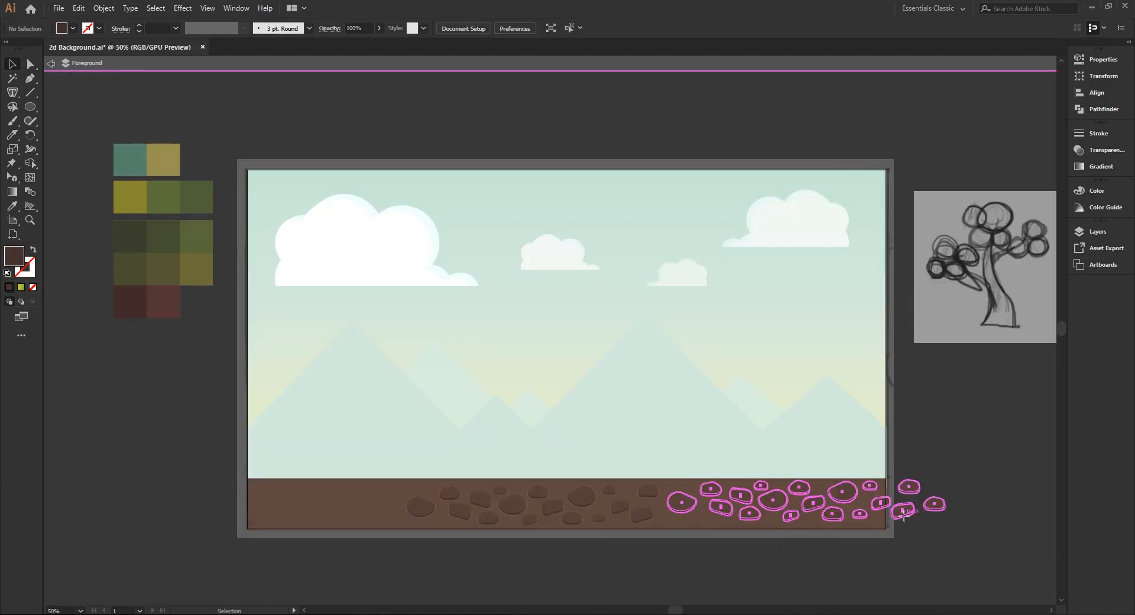
Shift both stone rows left so the pattern starts near the ground's left edge with a matching joint between them
{"action": "left_click_drag", "start_coordinate": [670, 526], "coordinate": [552, 523]}
{"action": "scroll", "coordinate": [551, 523], "scroll_direction": "up", "scroll_amount": 1}
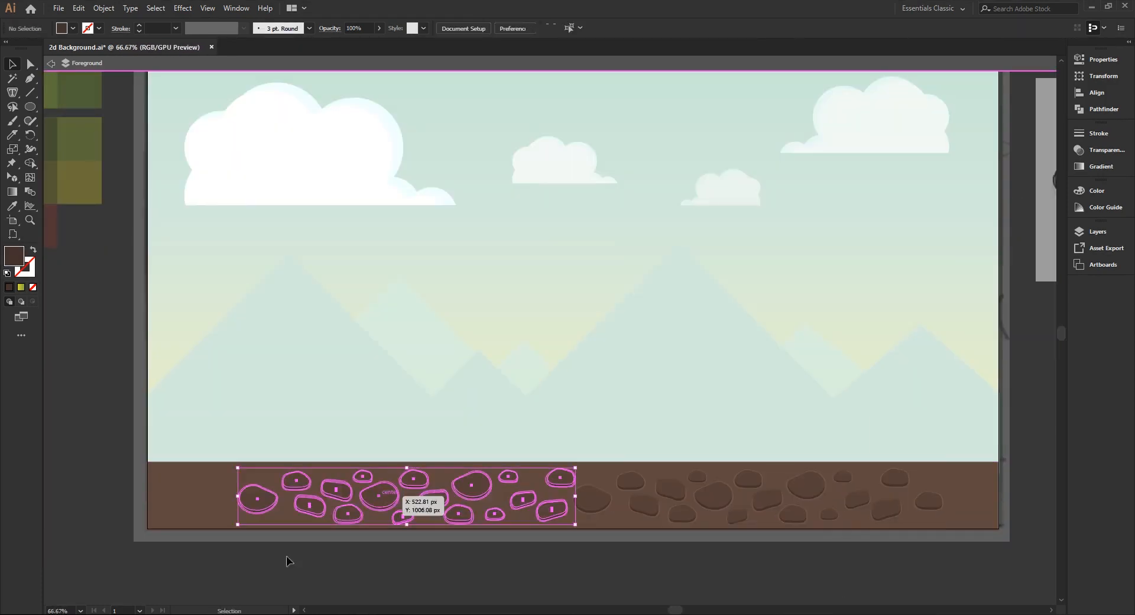
{"action": "left_click", "coordinate": [876, 570]}
{"action": "left_click", "coordinate": [643, 506]}
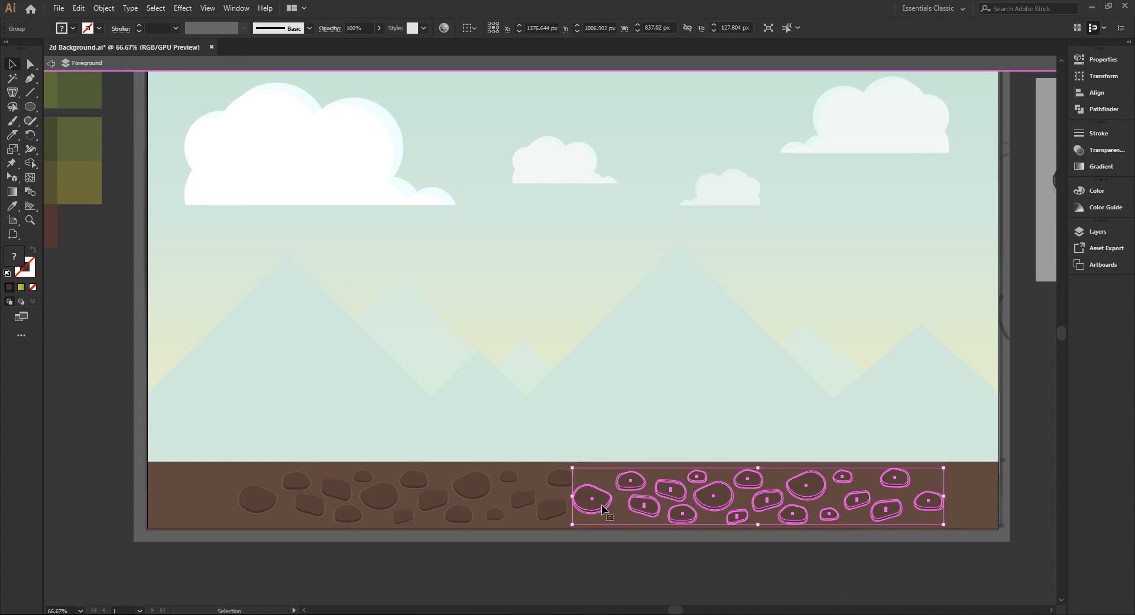
{"action": "left_click", "coordinate": [545, 512]}
{"action": "left_click_drag", "start_coordinate": [730, 505], "coordinate": [742, 505]}
{"action": "left_click", "coordinate": [324, 517]}
{"action": "left_click_drag", "start_coordinate": [324, 517], "coordinate": [249, 517]}
{"action": "left_click_drag", "start_coordinate": [611, 507], "coordinate": [529, 507]}
Duplicate the first stone row past the second one and remove the second row's overlapping end stone
{"action": "left_click_drag", "start_coordinate": [195, 497], "coordinate": [873, 498]}
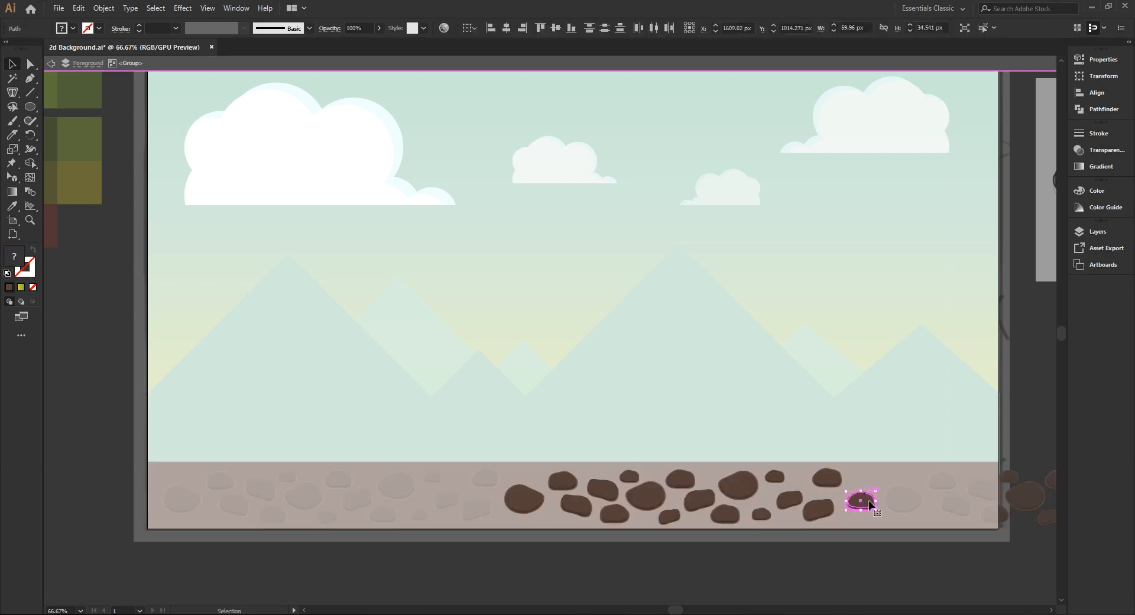
{"action": "key", "text": "Escape"}
{"action": "key", "text": "ctrl+z"}
{"action": "key", "text": "ctrl+shift+z"}
{"action": "key", "text": "ctrl+z"}
{"action": "key", "text": "ctrl+shift+z"}
{"action": "key", "text": "ctrl+z"}
Delete the third row's stones that extend past the artboard's right edge, keeping the six that fit
{"action": "double_click", "coordinate": [997, 490]}
{"action": "scroll", "coordinate": [998, 491], "scroll_direction": "down", "scroll_amount": 3}
{"action": "scroll", "coordinate": [930, 578], "scroll_direction": "right", "scroll_amount": 3}
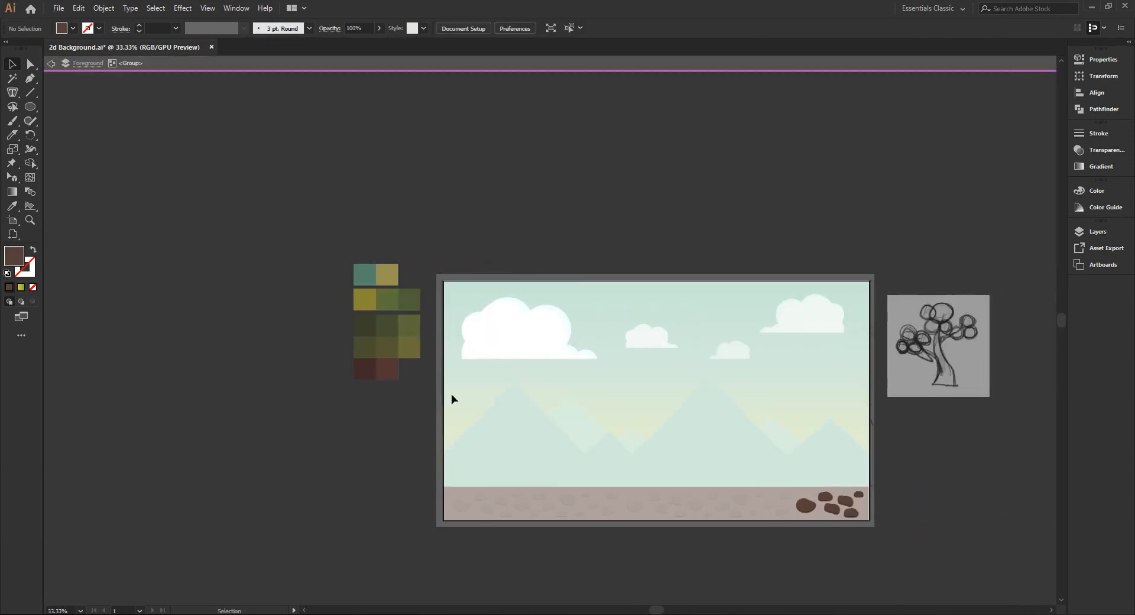
{"action": "double_click", "coordinate": [930, 578]}
{"action": "key", "text": "ctrl+0"}
{"action": "scroll", "coordinate": [969, 496], "scroll_direction": "up", "scroll_amount": 2}
{"action": "scroll", "coordinate": [922, 502], "scroll_direction": "down", "scroll_amount": 2}
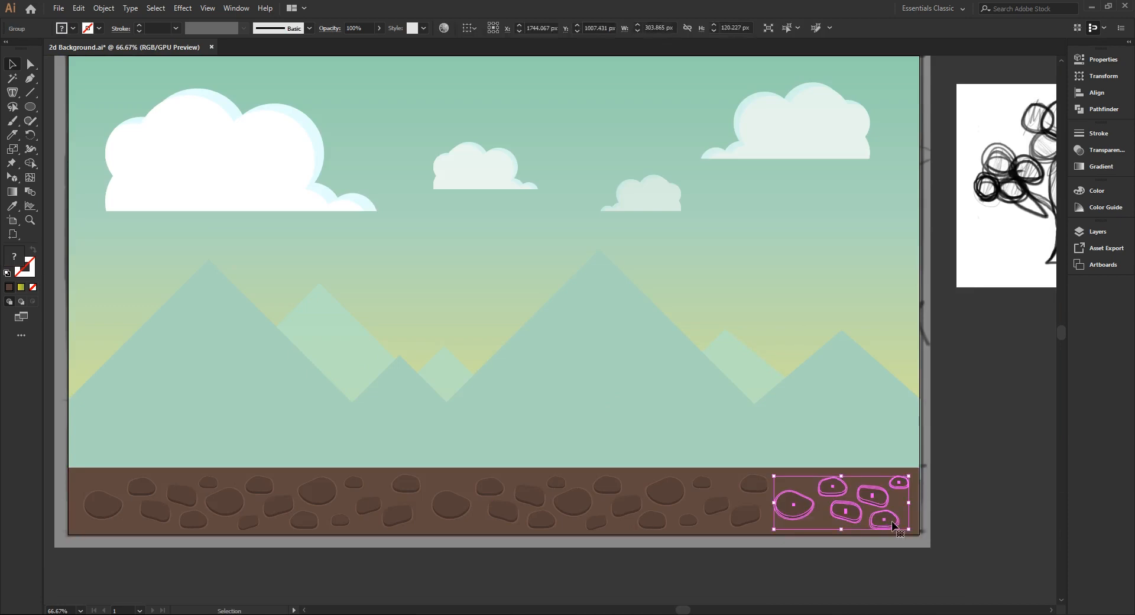
Nudge the stones inside the third row, including its lower end stone, to even out their spacing
{"action": "double_click", "coordinate": [891, 519]}
{"action": "left_click", "coordinate": [789, 510]}
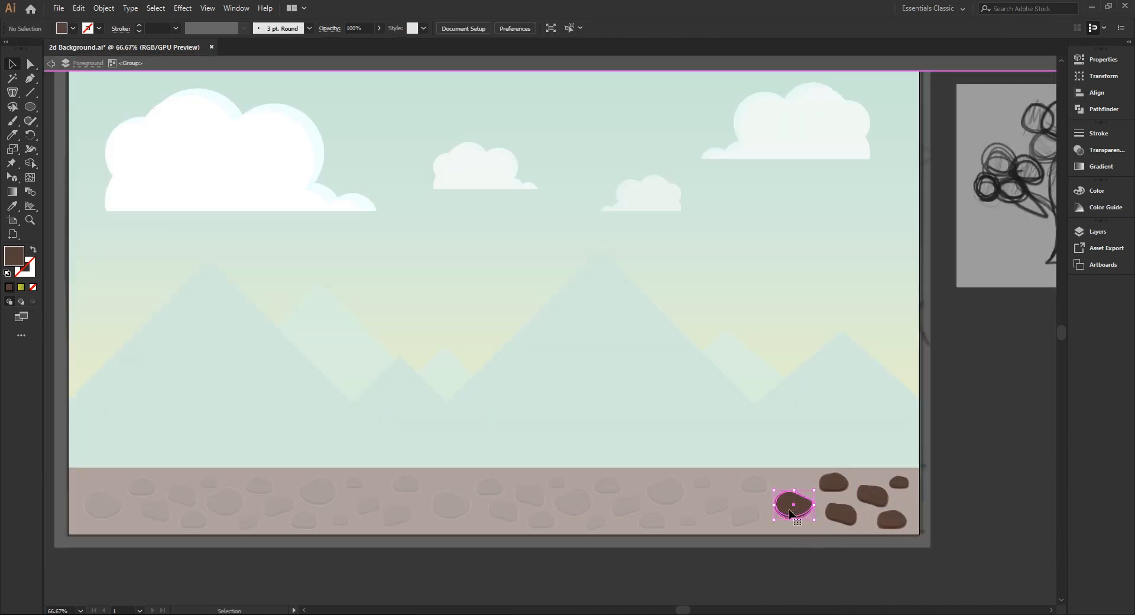
{"action": "double_click", "coordinate": [887, 558]}
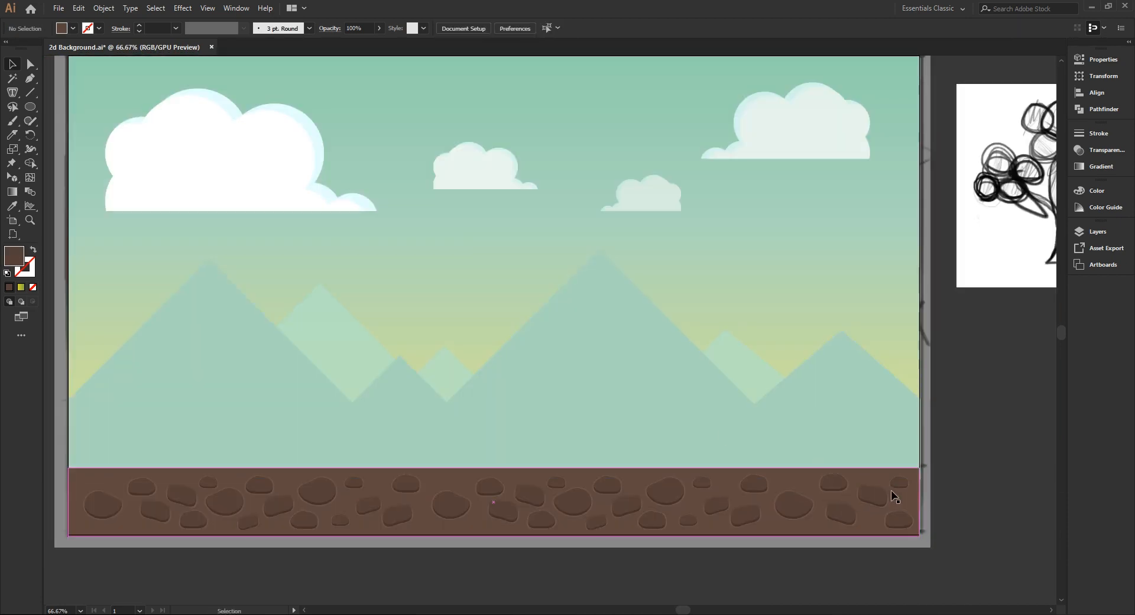
Select all three stone rows on the ground and combine them into one group
{"action": "left_click", "coordinate": [871, 498]}
{"action": "left_click", "coordinate": [656, 493], "text": "shift"}
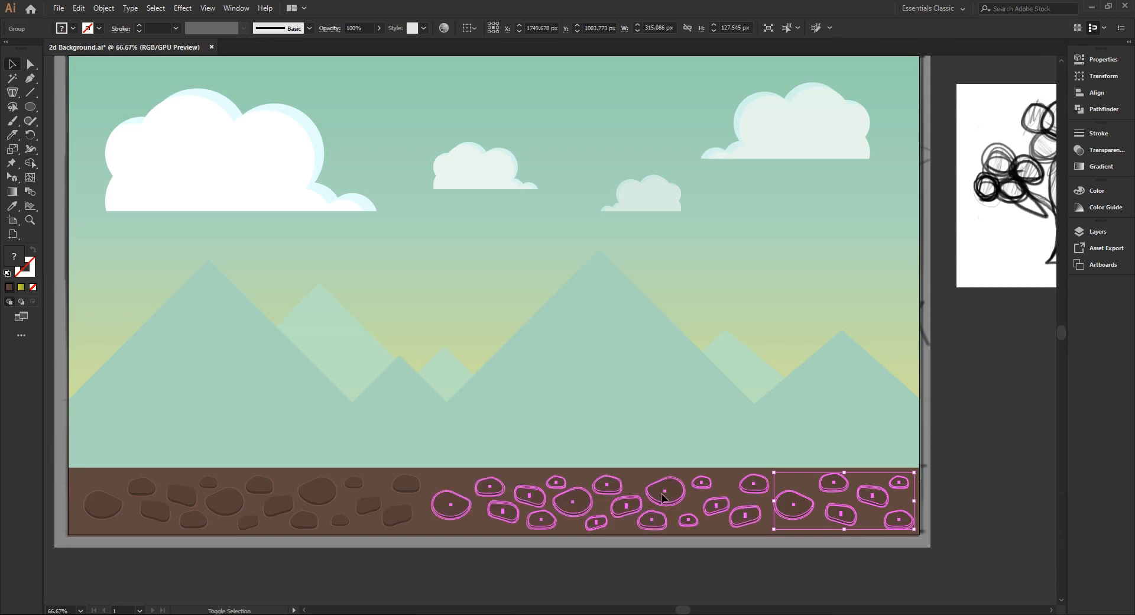
{"action": "left_click", "coordinate": [370, 505], "text": "shift"}
{"action": "right_click", "coordinate": [527, 491]}
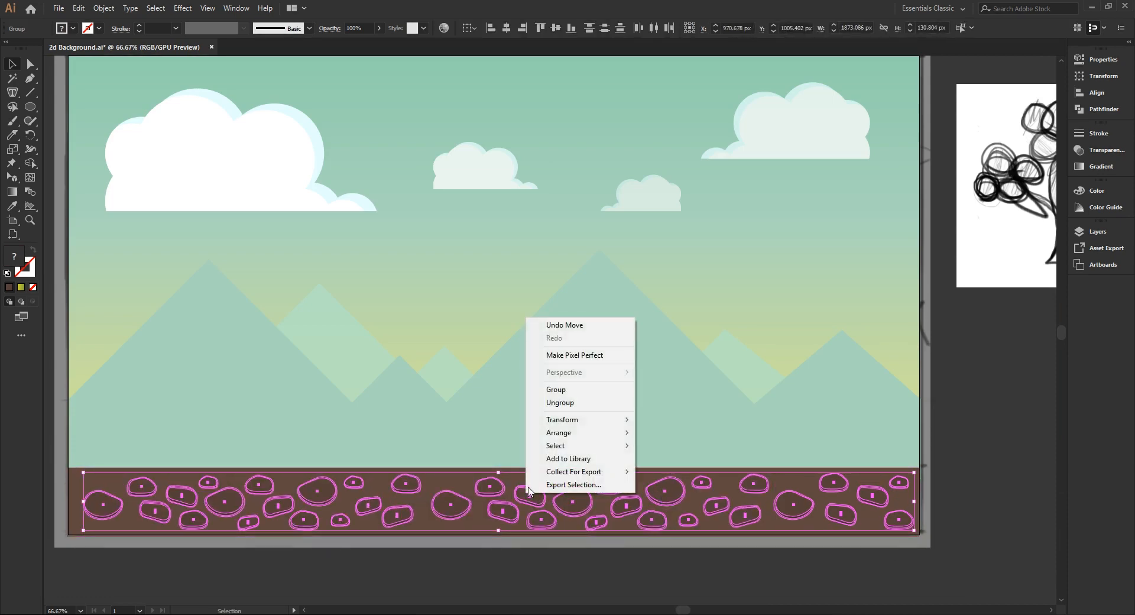
{"action": "left_click", "coordinate": [563, 390]}
{"action": "left_click", "coordinate": [232, 588]}
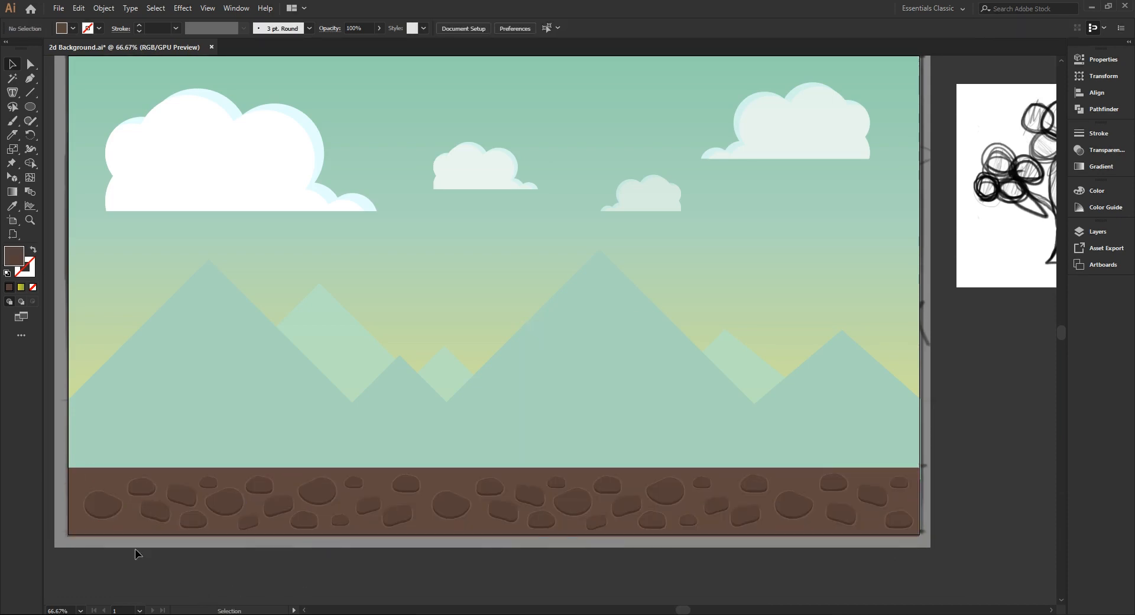
Select the combined stones together with the brown ground rectangle and group them
{"action": "left_click", "coordinate": [151, 512]}
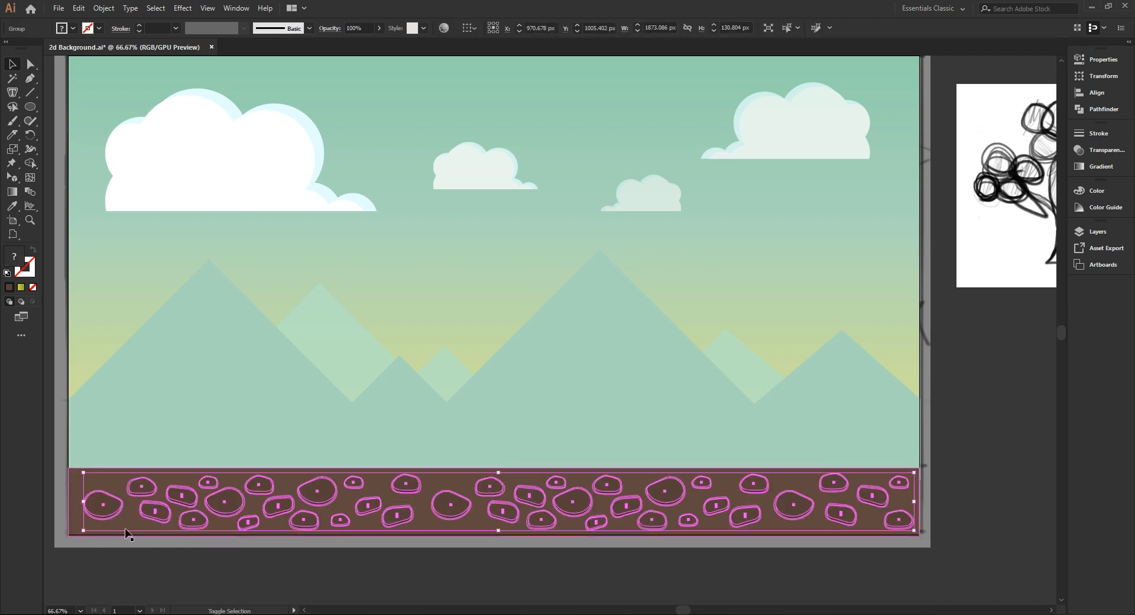
{"action": "left_click", "coordinate": [128, 523], "text": "shift"}
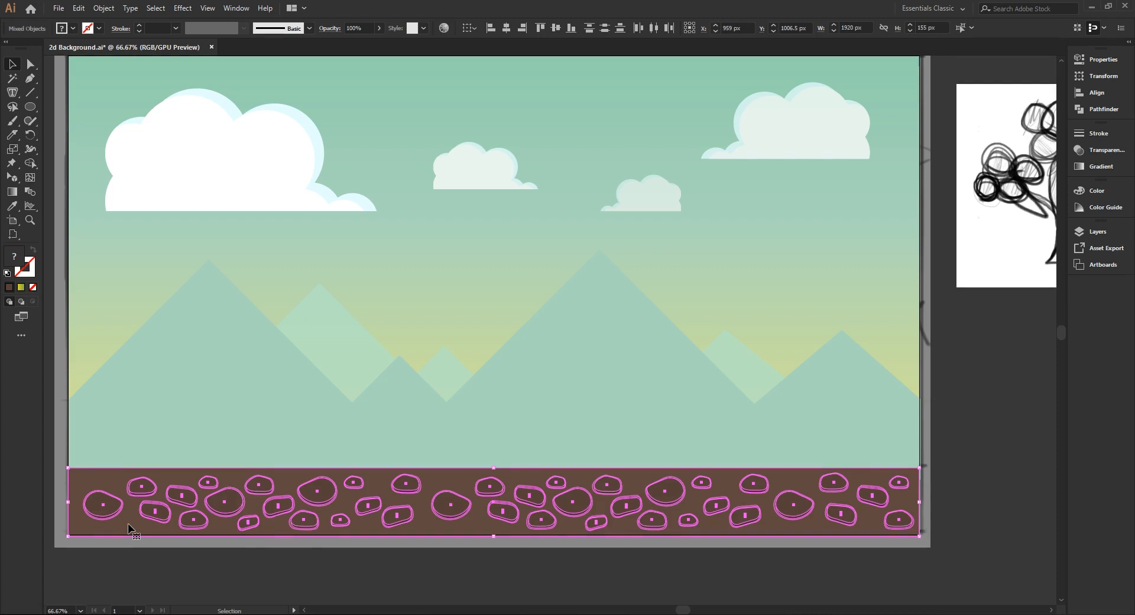
{"action": "right_click", "coordinate": [129, 524]}
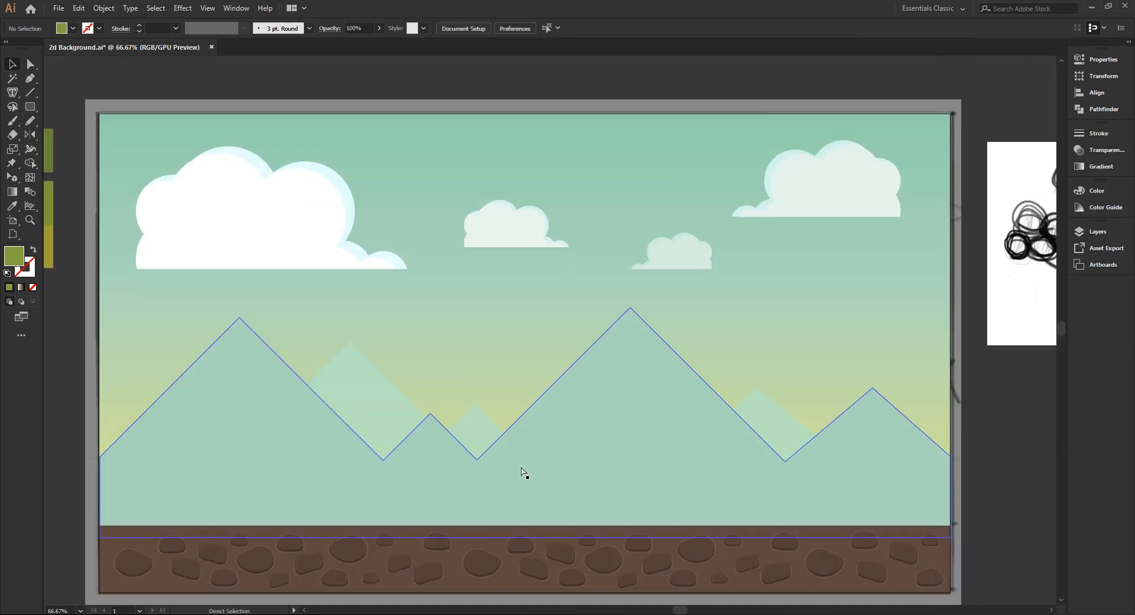
Draw a green grass rectangle about 94 px tall over the upper part of the stone ground and stretch it to 1920 px wide
{"action": "scroll", "coordinate": [522, 471], "scroll_direction": "left", "scroll_amount": 2}
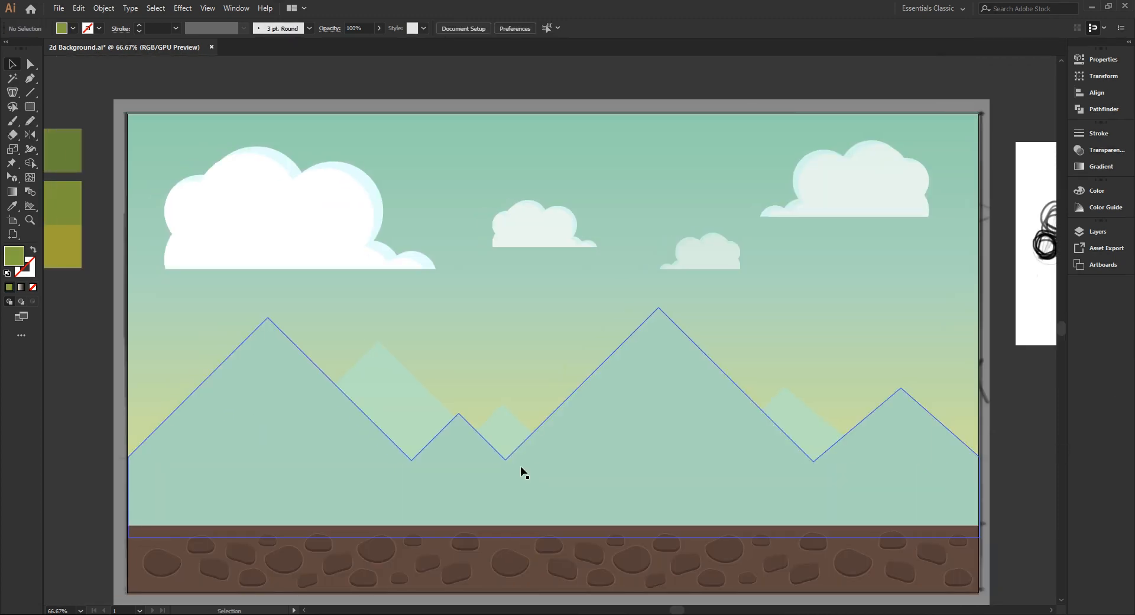
{"action": "scroll", "coordinate": [523, 468], "scroll_direction": "down", "scroll_amount": 1}
{"action": "scroll", "coordinate": [533, 478], "scroll_direction": "up", "scroll_amount": 1}
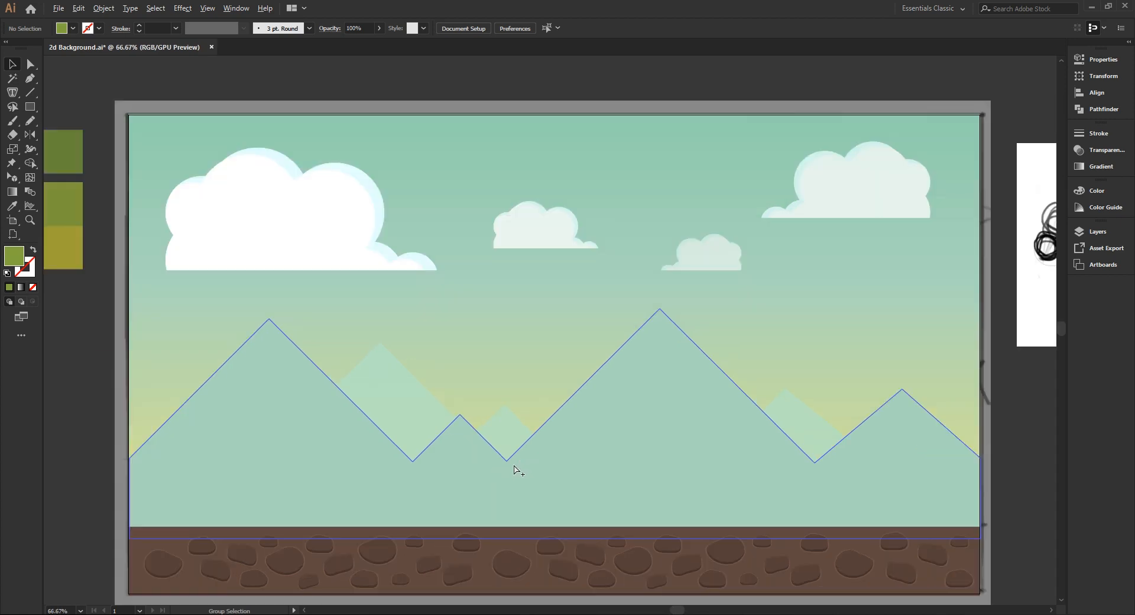
{"action": "left_click", "coordinate": [30, 107]}
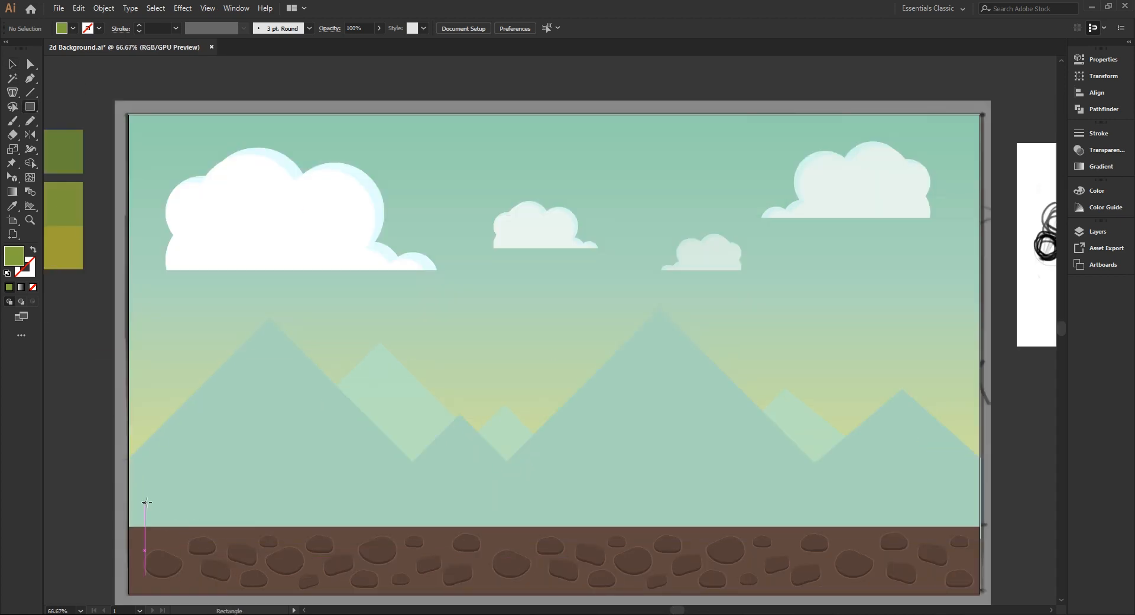
{"action": "left_click_drag", "start_coordinate": [130, 519], "coordinate": [978, 560]}
{"action": "key", "text": "v"}
{"action": "scroll", "coordinate": [128, 535], "scroll_direction": "up", "scroll_amount": 3}
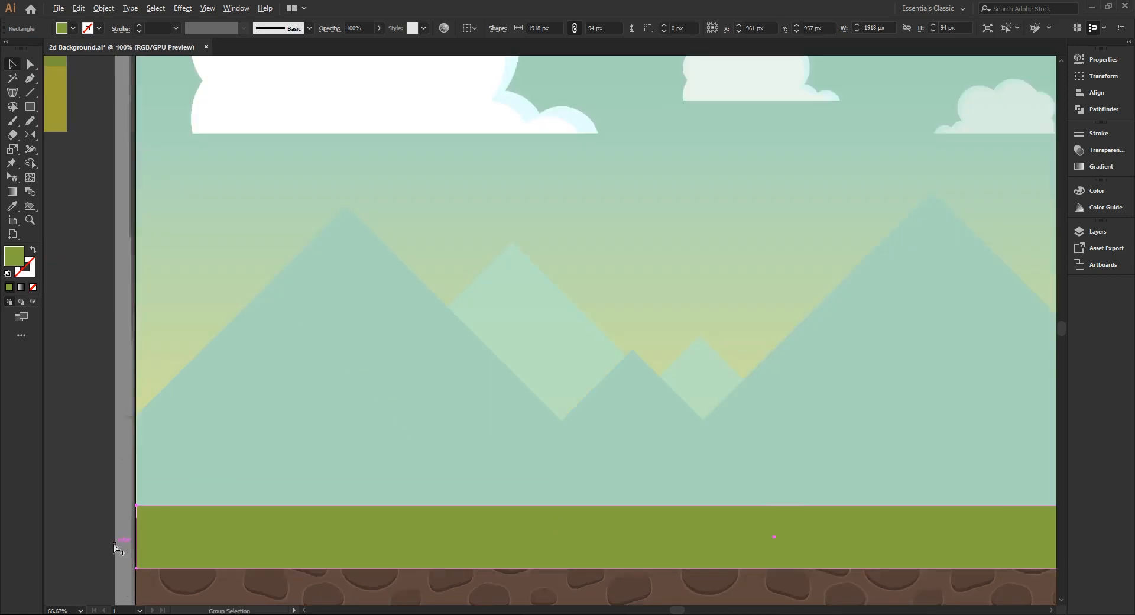
{"action": "left_click_drag", "start_coordinate": [164, 528], "coordinate": [161, 528]}
Apply a linear gradient to the grass strip and sample the palette's bright yellow swatch for its upper colour stop
{"action": "scroll", "coordinate": [155, 491], "scroll_direction": "down", "scroll_amount": 2}
{"action": "scroll", "coordinate": [504, 367], "scroll_direction": "down", "scroll_amount": 3}
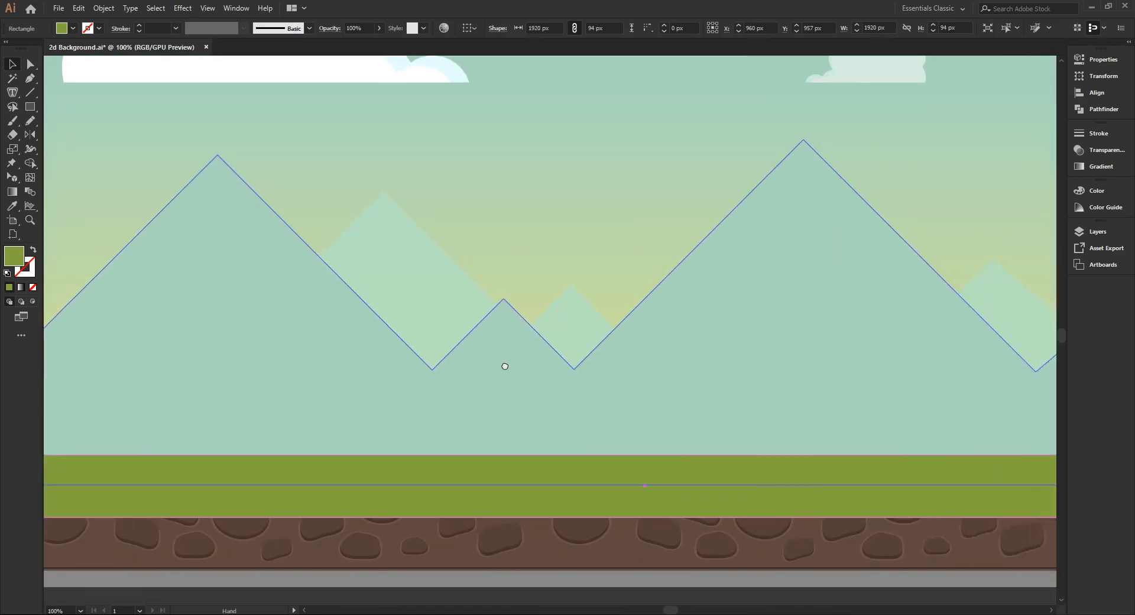
{"action": "scroll", "coordinate": [428, 491], "scroll_direction": "down", "scroll_amount": 1}
{"action": "left_click_drag", "start_coordinate": [342, 379], "coordinate": [400, 416]}
{"action": "left_click", "coordinate": [20, 288]}
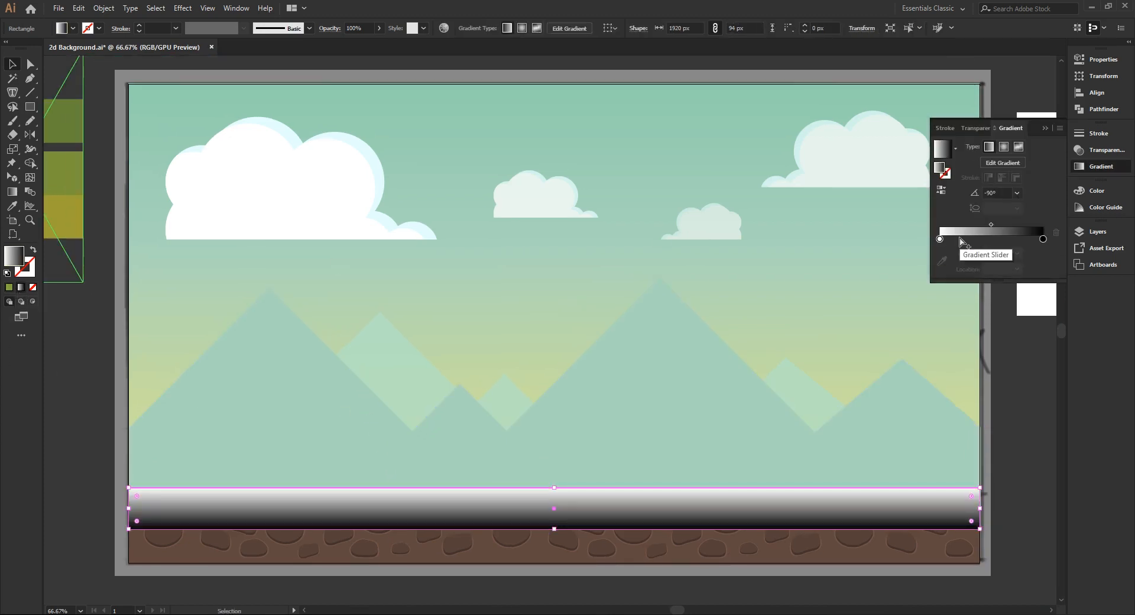
{"action": "left_click", "coordinate": [940, 238]}
{"action": "left_click", "coordinate": [941, 260]}
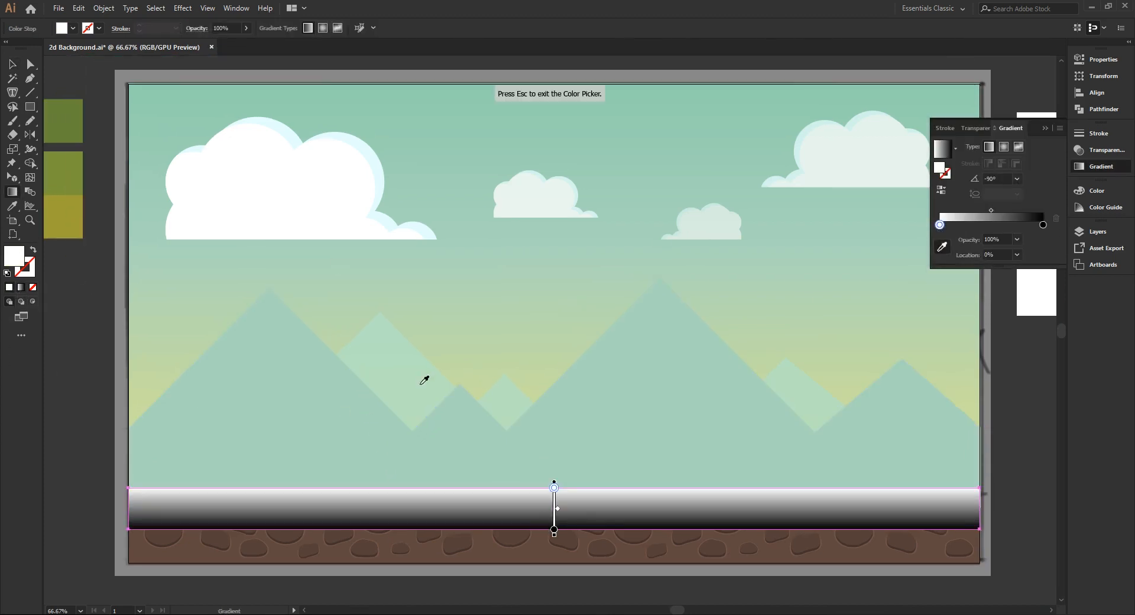
{"action": "scroll", "coordinate": [223, 276], "scroll_direction": "down", "scroll_amount": 1}
{"action": "left_click_drag", "start_coordinate": [147, 229], "coordinate": [255, 282]}
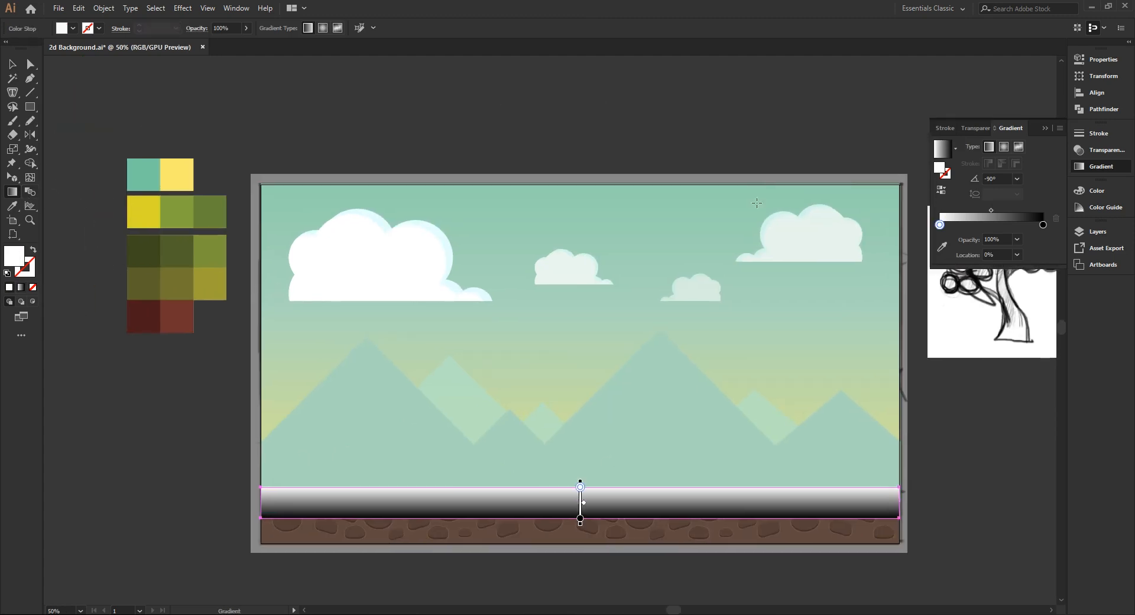
{"action": "left_click", "coordinate": [942, 247]}
{"action": "left_click", "coordinate": [145, 211]}
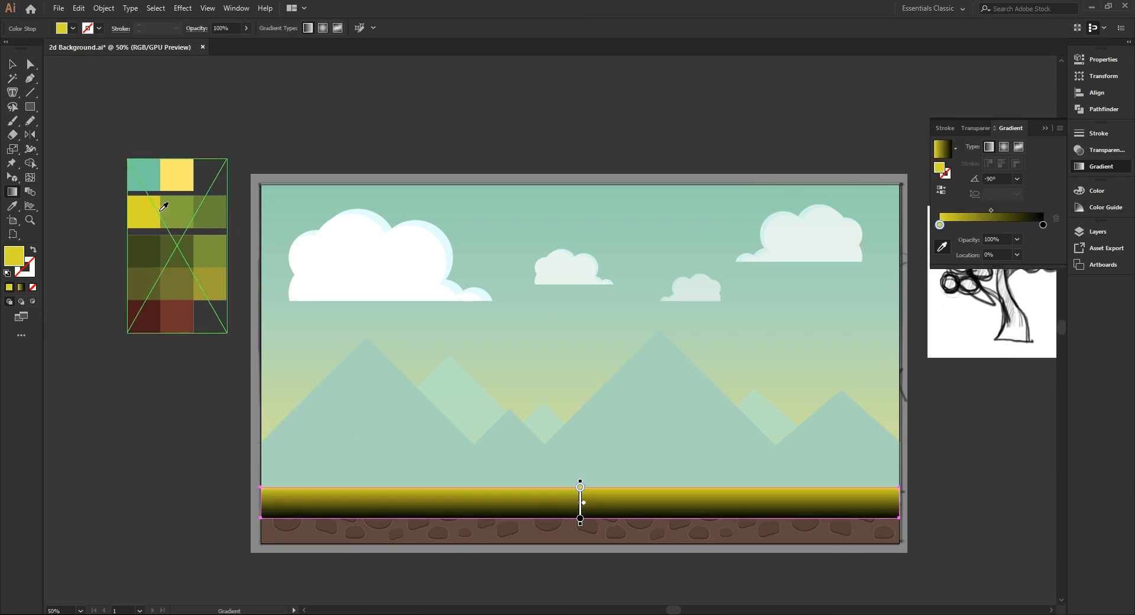
Sample the palette's medium green swatch for the gradient's lower stop and shift that stop to a location of about 85%
{"action": "left_click", "coordinate": [1043, 226]}
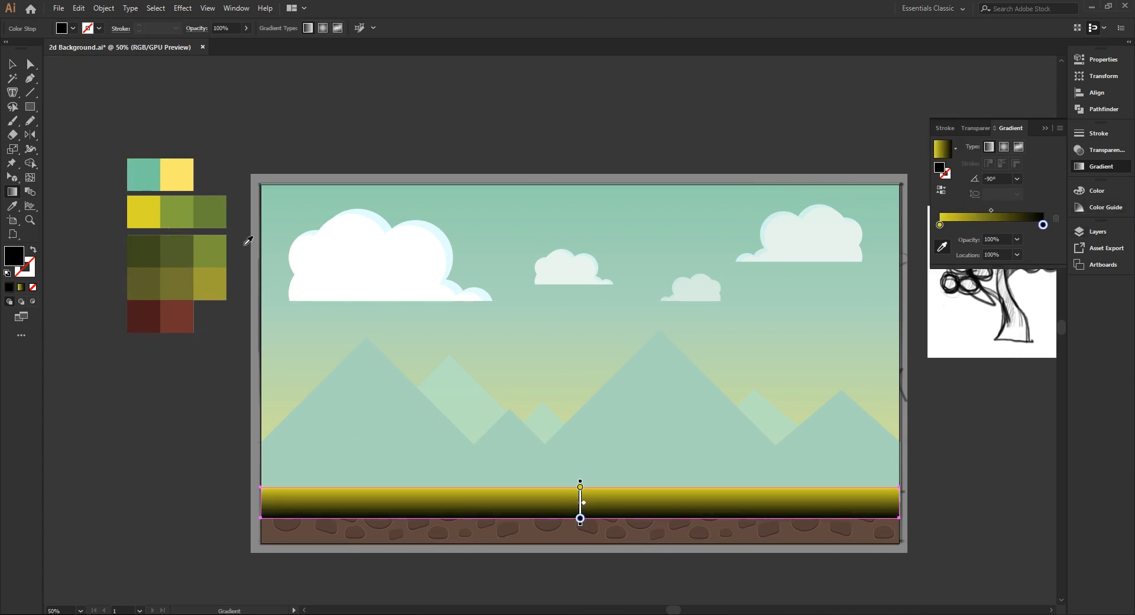
{"action": "left_click", "coordinate": [184, 208]}
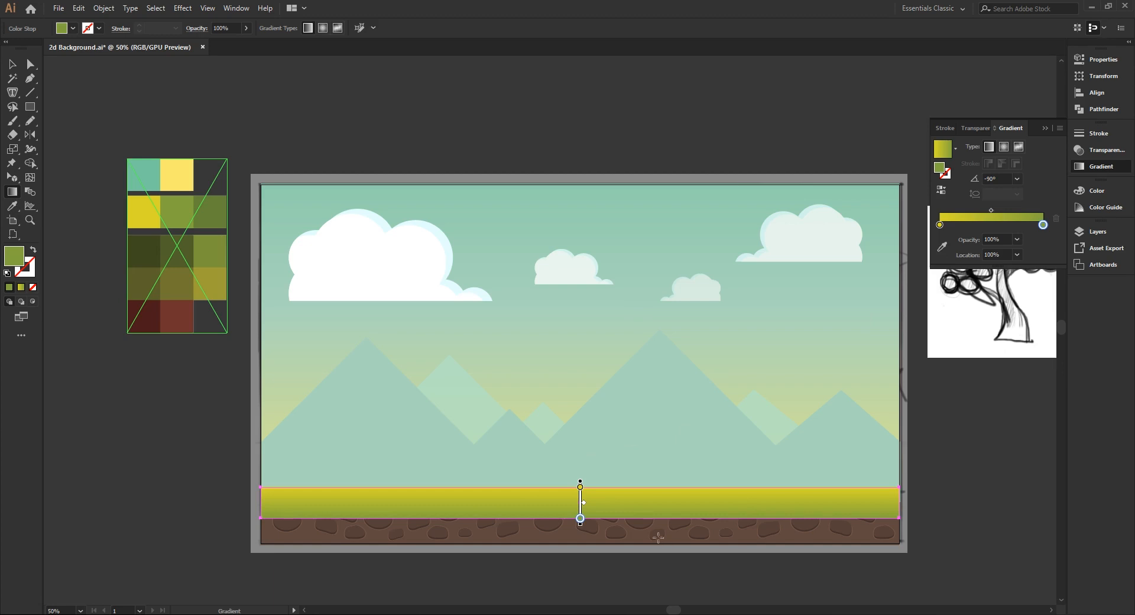
{"action": "mouse_move", "coordinate": [579, 518]}
{"action": "left_mouse_down"}
{"action": "mouse_move", "coordinate": [580, 544]}
{"action": "mouse_move", "coordinate": [578, 507]}
{"action": "mouse_move", "coordinate": [582, 543]}
{"action": "mouse_move", "coordinate": [581, 515]}
{"action": "mouse_move", "coordinate": [585, 532]}
{"action": "left_mouse_up"}
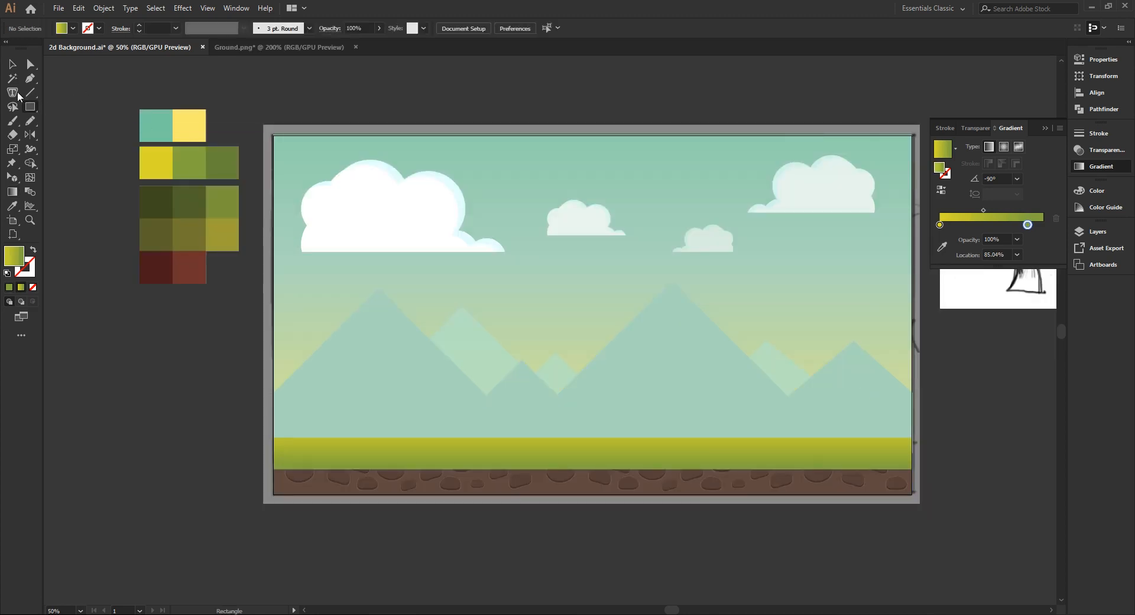
Start a Pen path inside the grass strip's lower left end, outlining a narrow tuft about 35 px deep that hangs over the soil
{"action": "scroll", "coordinate": [711, 496], "scroll_direction": "up", "scroll_amount": 1}
{"action": "scroll", "coordinate": [337, 471], "scroll_direction": "up", "scroll_amount": 2}
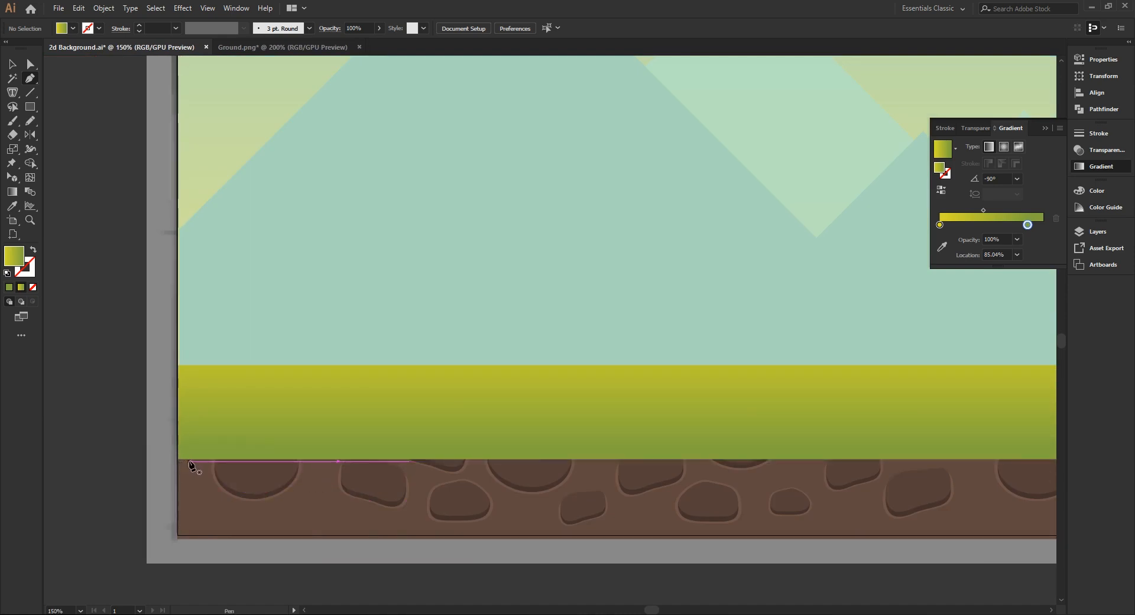
{"action": "left_click", "coordinate": [208, 448]}
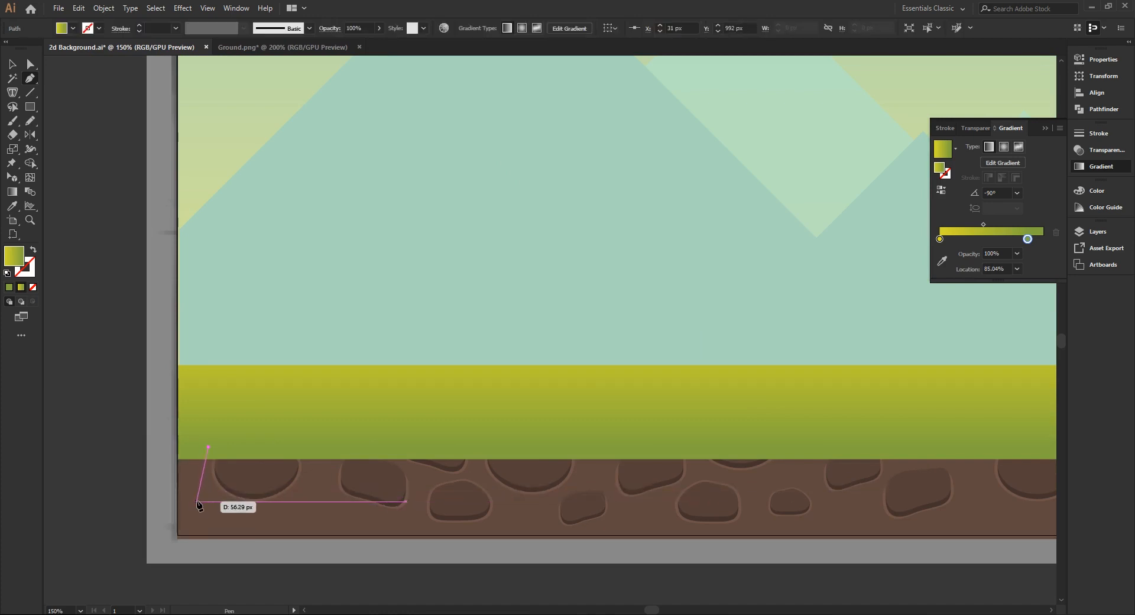
{"action": "left_click", "coordinate": [203, 482]}
{"action": "left_click", "coordinate": [221, 481]}
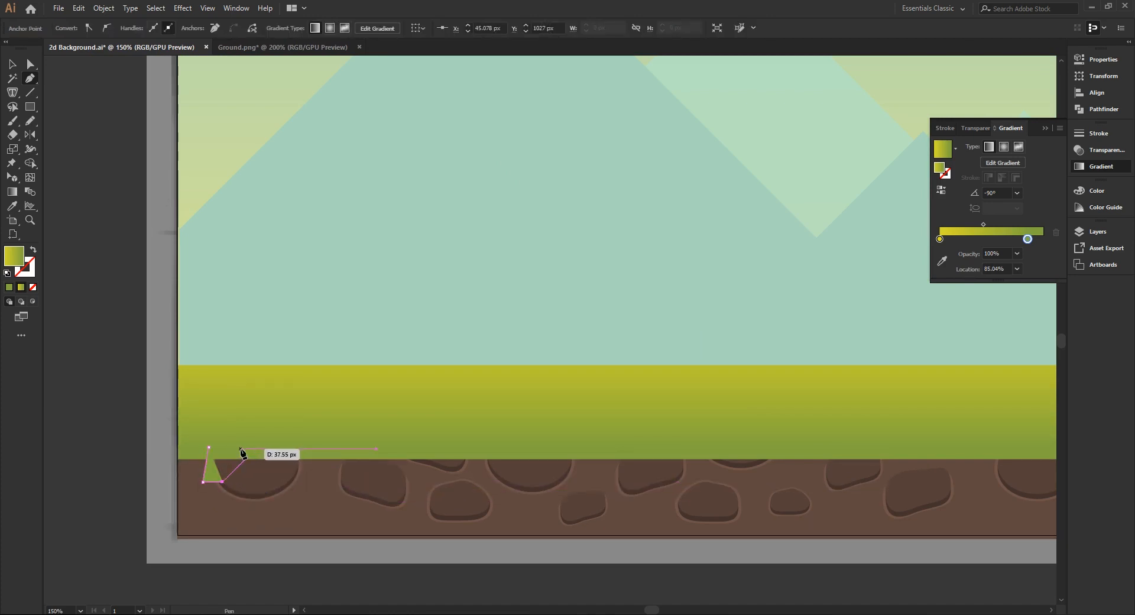
{"action": "left_click", "coordinate": [229, 447]}
Continue the Pen path with a gap and a wider, tapered second tuft about 35 px deep, curving its right side up into the grass
{"action": "left_click", "coordinate": [267, 446]}
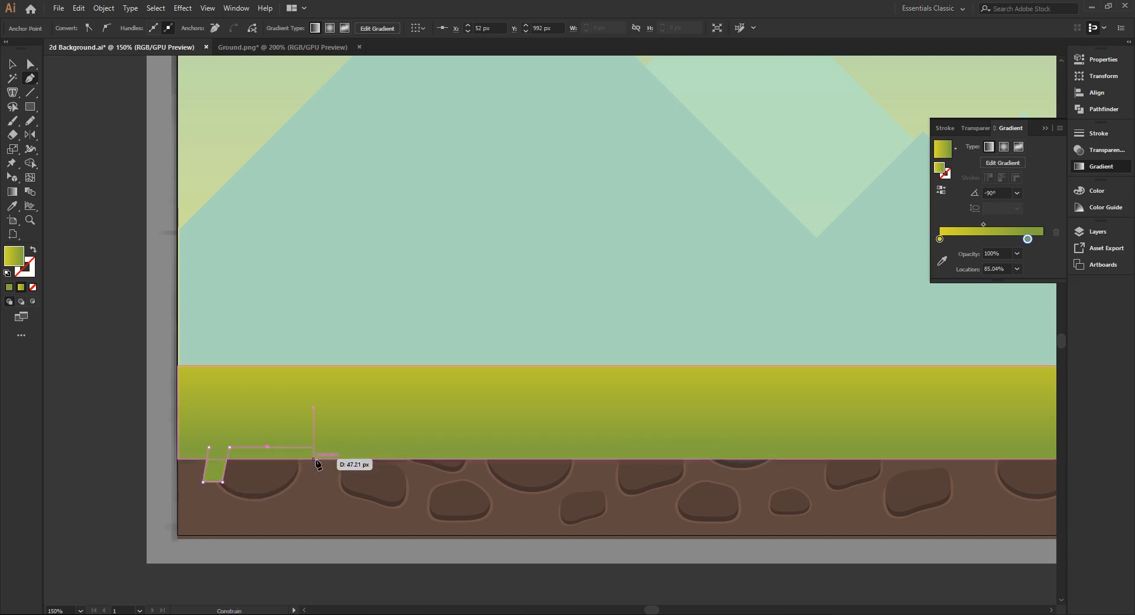
{"action": "left_click_drag", "start_coordinate": [288, 481], "coordinate": [288, 497]}
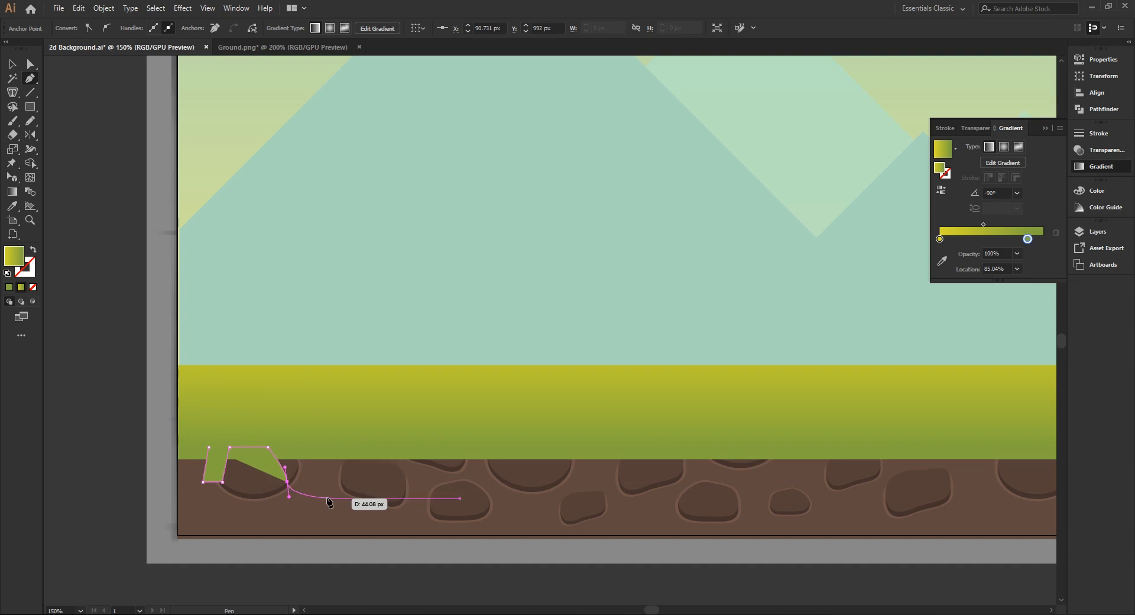
{"action": "left_click", "coordinate": [288, 482]}
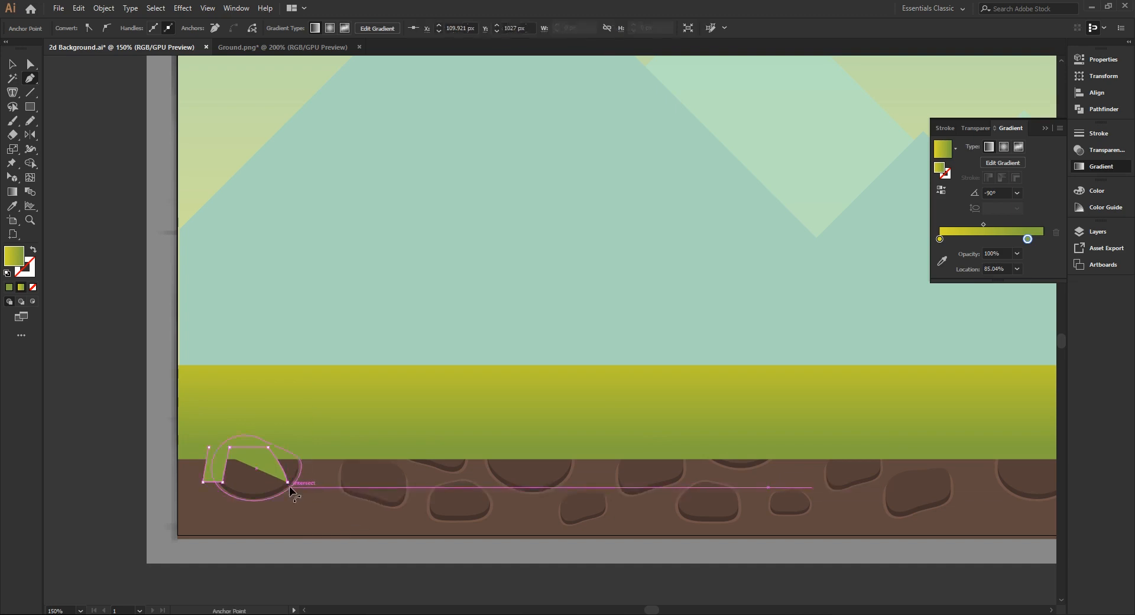
{"action": "left_click", "coordinate": [326, 482]}
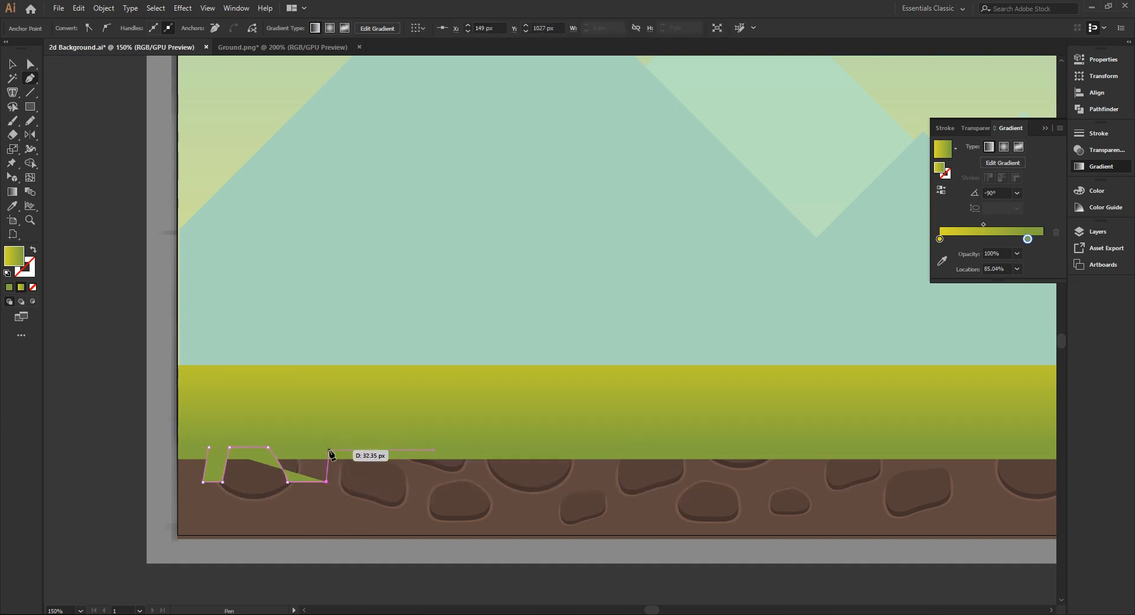
{"action": "left_click_drag", "start_coordinate": [336, 433], "coordinate": [325, 454]}
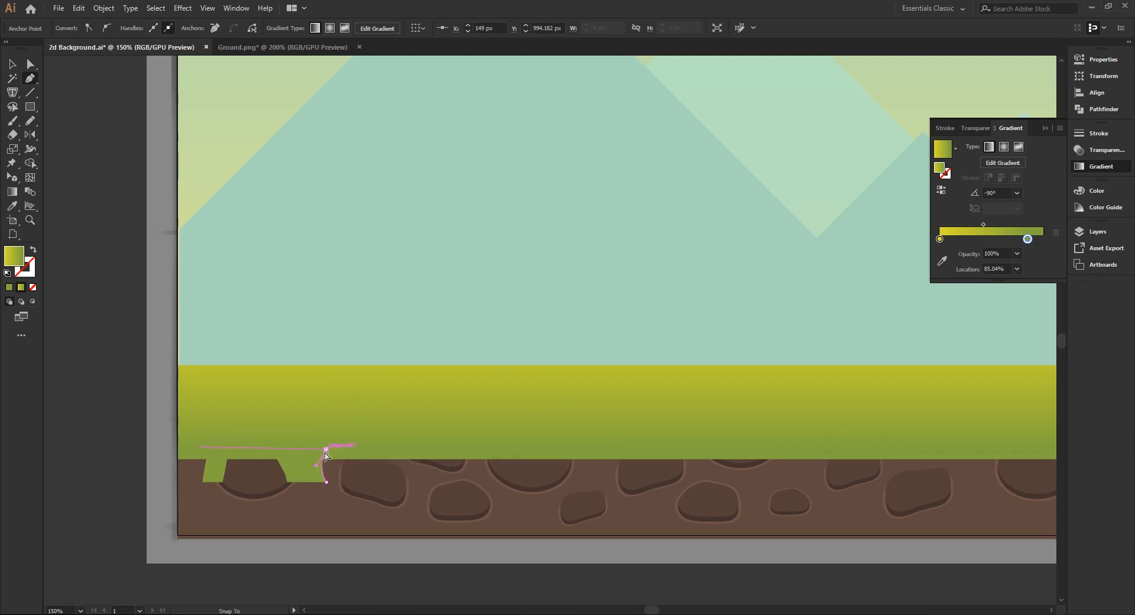
Extend the Pen path along the grass and add a narrow tuft about 30 px deep adjoining a wider one about 36 px deep
{"action": "left_click", "coordinate": [419, 449]}
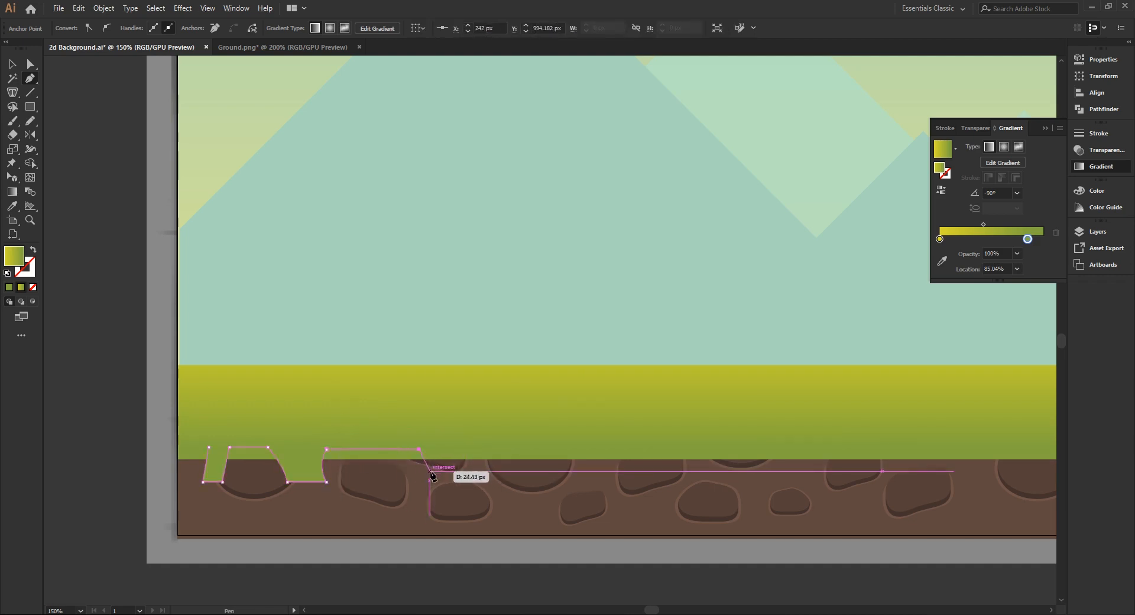
{"action": "left_click", "coordinate": [419, 477]}
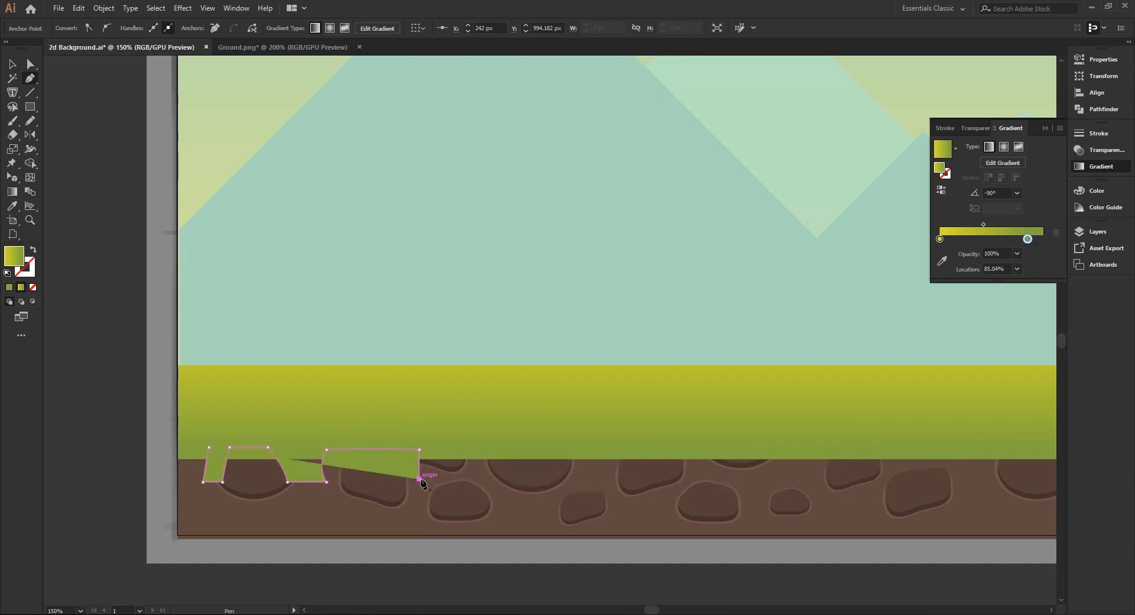
{"action": "left_click", "coordinate": [427, 478]}
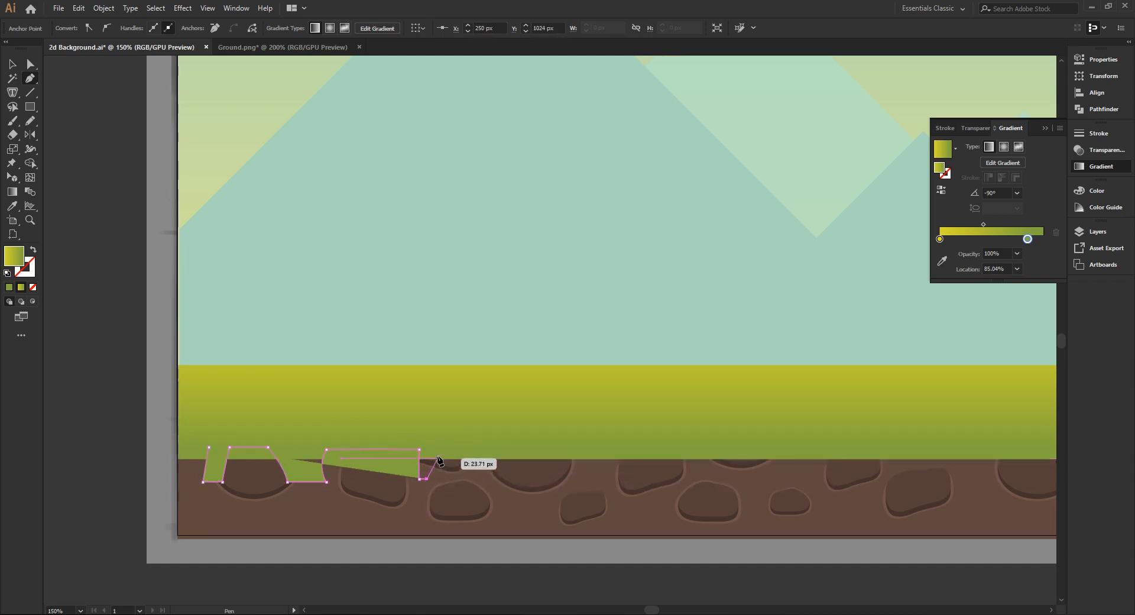
{"action": "left_click", "coordinate": [437, 453]}
{"action": "left_click", "coordinate": [437, 488]}
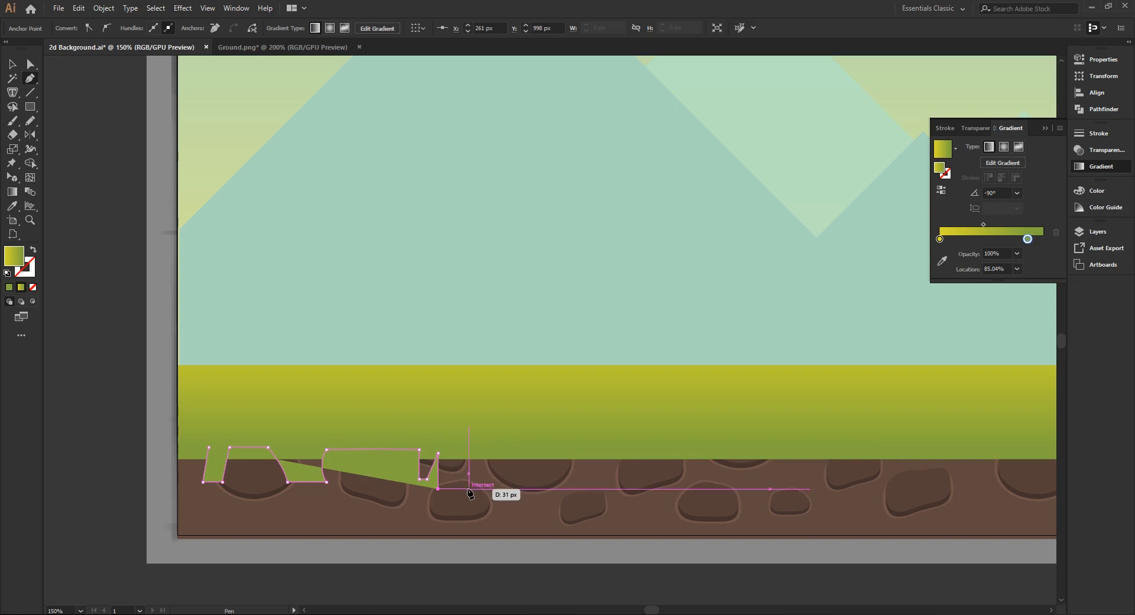
{"action": "left_click", "coordinate": [480, 488]}
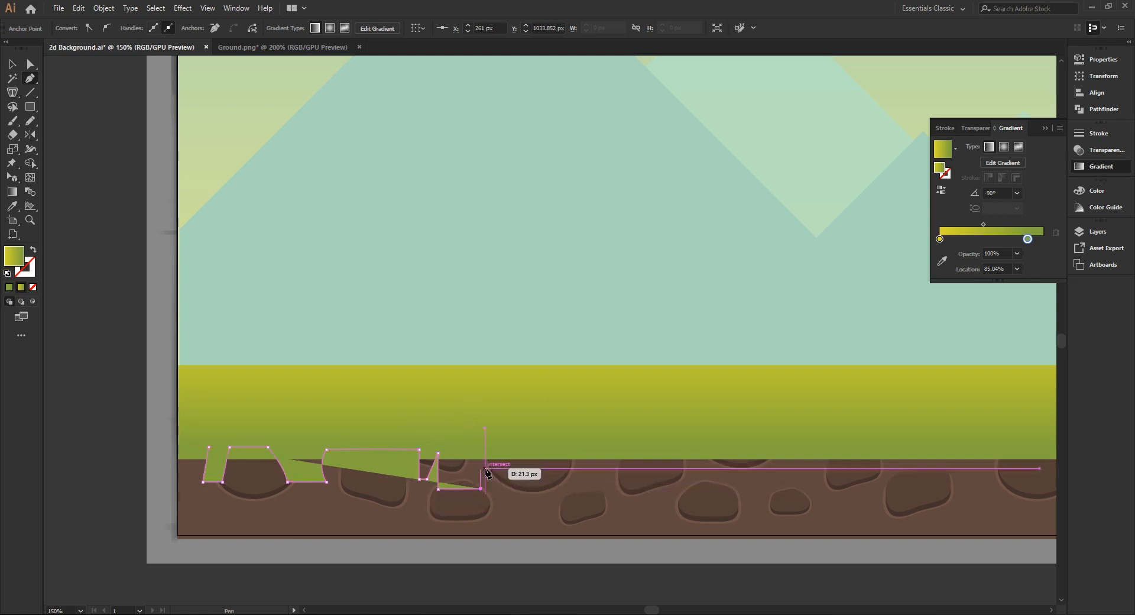
{"action": "left_click", "coordinate": [472, 453]}
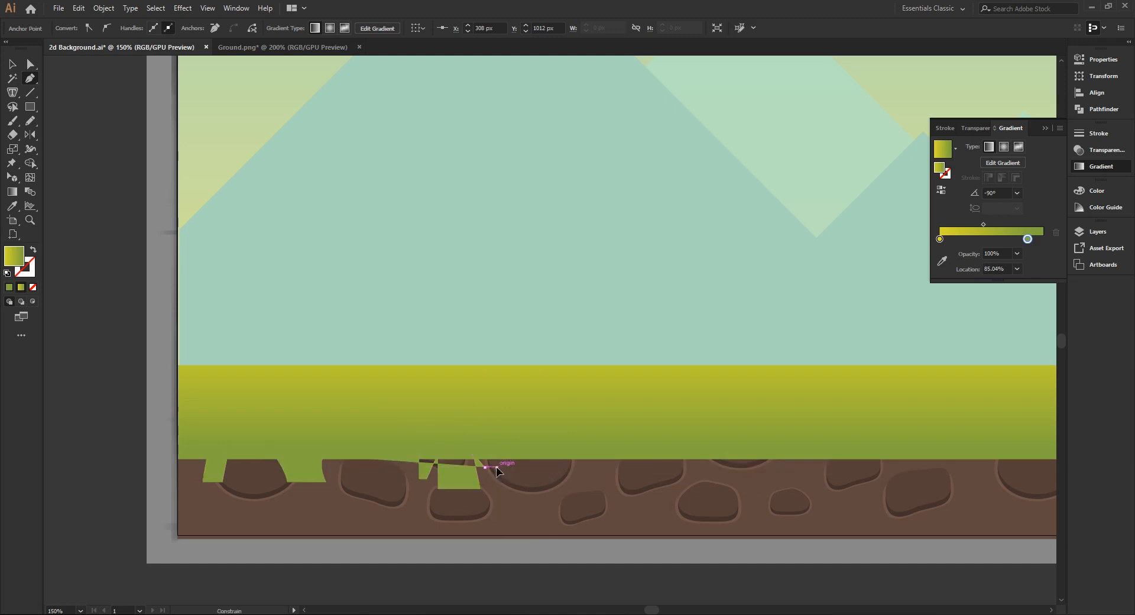
Add two short hanging tufts, about 15 px and 18 px deep, to the Pen path with a gap between them
{"action": "left_click", "coordinate": [494, 466]}
{"action": "left_click", "coordinate": [496, 451]}
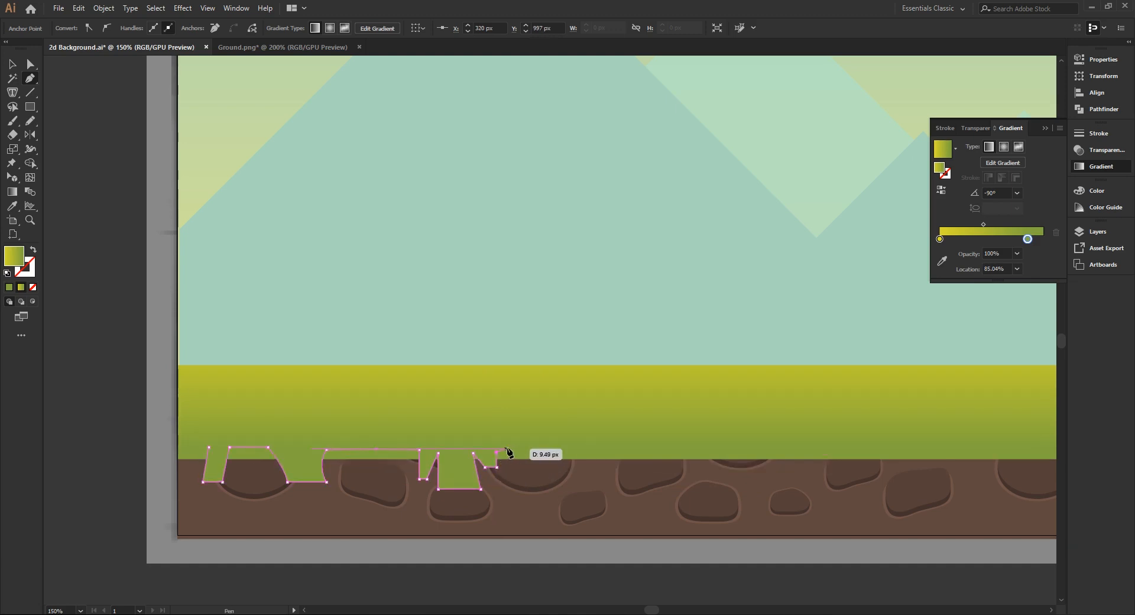
{"action": "left_click", "coordinate": [554, 451]}
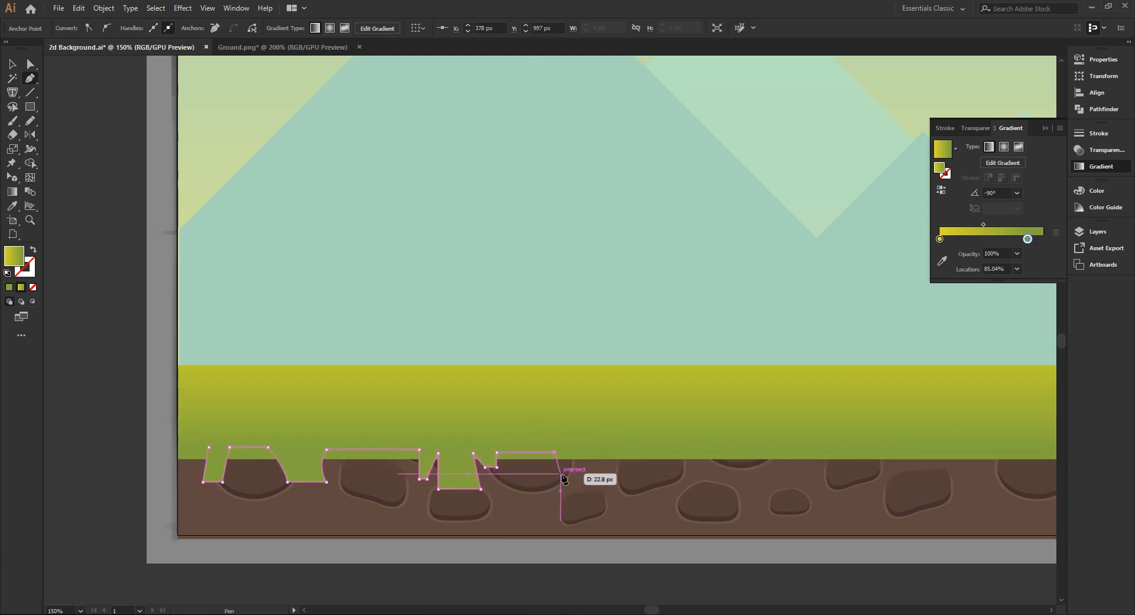
{"action": "mouse_move", "coordinate": [562, 469]}
{"action": "left_mouse_down"}
{"action": "mouse_move", "coordinate": [588, 470]}
{"action": "mouse_move", "coordinate": [562, 471]}
{"action": "left_mouse_up"}
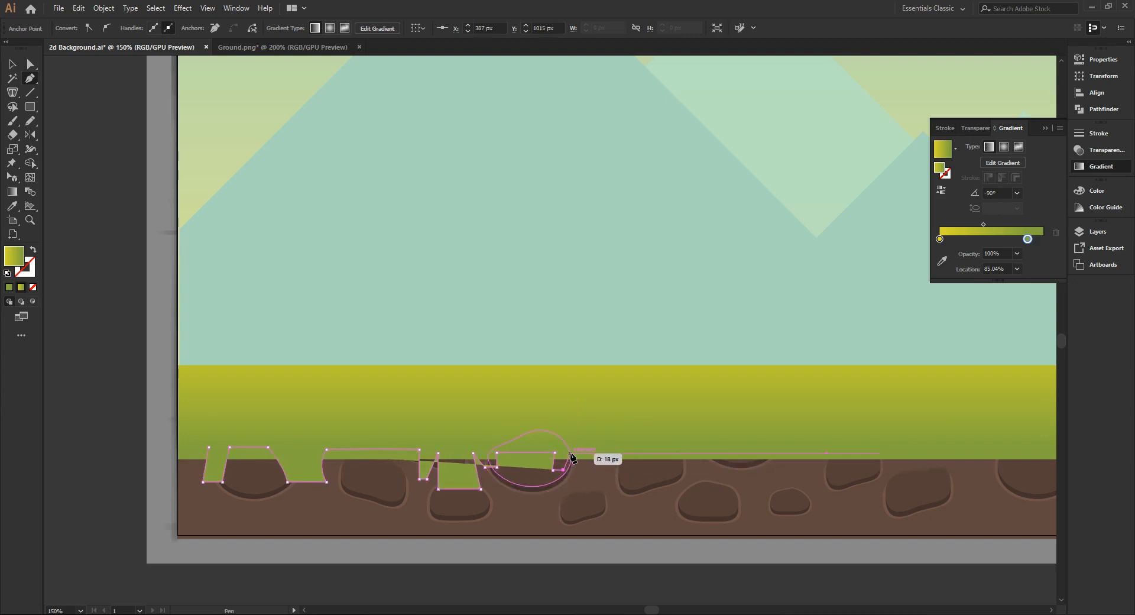
{"action": "left_click", "coordinate": [570, 452]}
Extend the Pen path with a short hanging tuft about 16 px deep, curving its right side back up into the grass
{"action": "left_click", "coordinate": [605, 453]}
{"action": "left_click", "coordinate": [607, 468]}
{"action": "left_click", "coordinate": [616, 465], "text": "ctrl"}
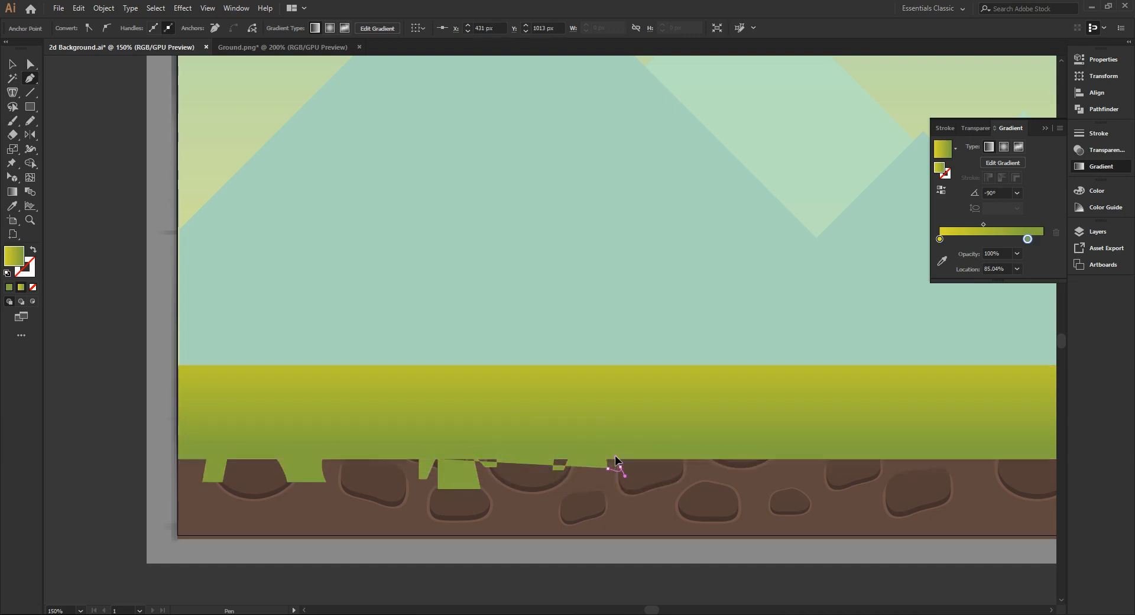
{"action": "left_click", "coordinate": [617, 462], "text": "ctrl"}
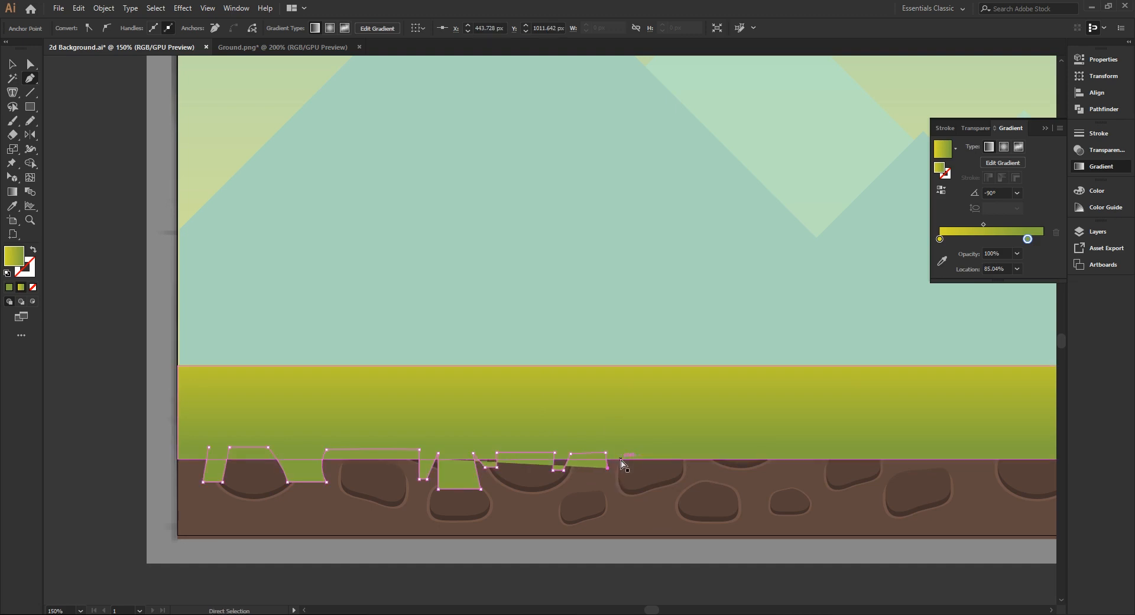
{"action": "scroll", "coordinate": [612, 460], "scroll_direction": "up", "scroll_amount": 1}
{"action": "scroll", "coordinate": [614, 466], "scroll_direction": "up", "scroll_amount": 1}
{"action": "left_click", "coordinate": [603, 472]}
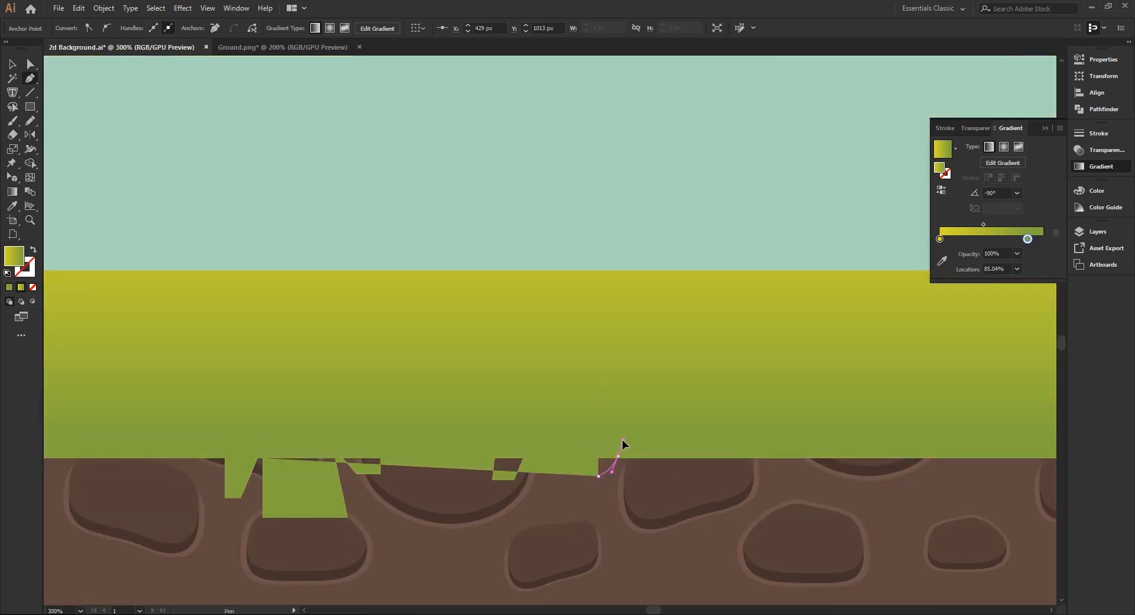
{"action": "left_click", "coordinate": [621, 439]}
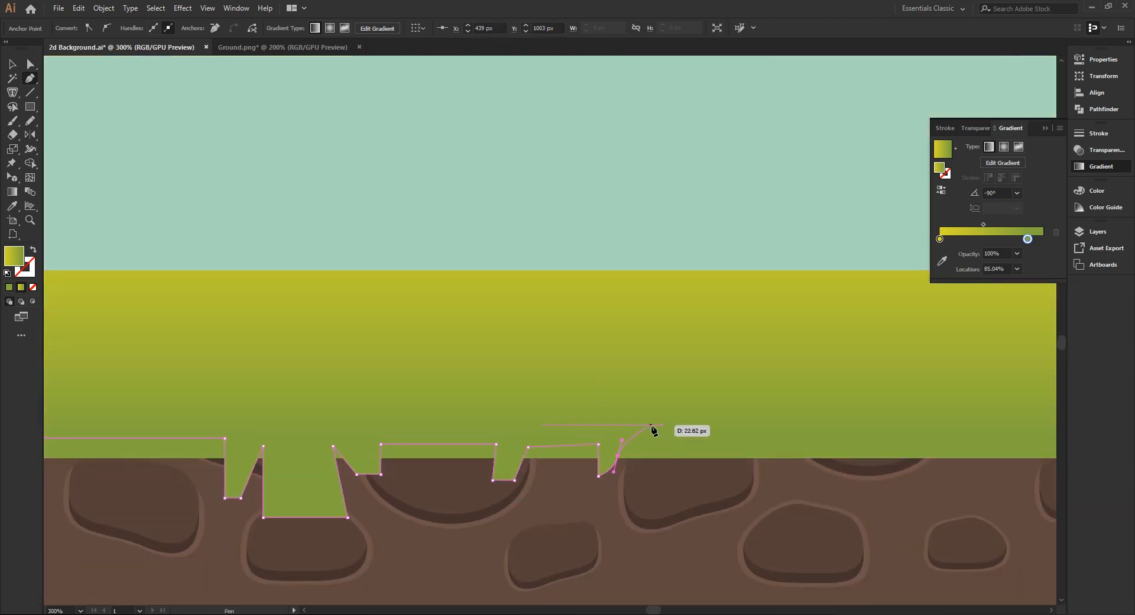
{"action": "left_click", "coordinate": [618, 439]}
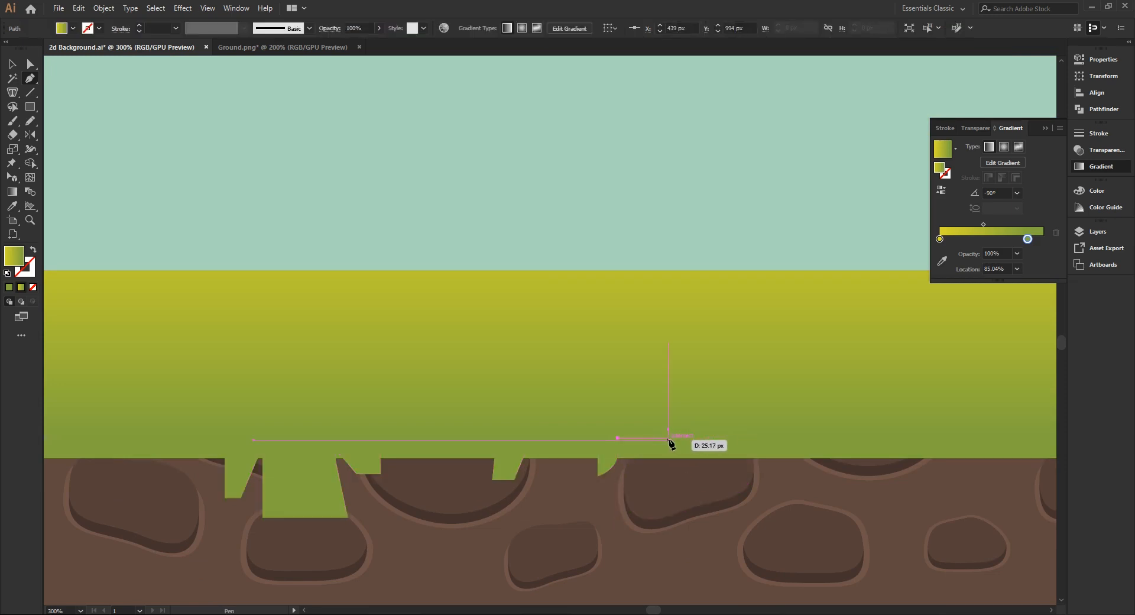
Continue the Pen path about 25 px along, adding a pointed tuft about 30 px deep, an arched gap and a squared tuft about 23 px deep
{"action": "left_click", "coordinate": [668, 438]}
{"action": "left_click", "coordinate": [668, 497]}
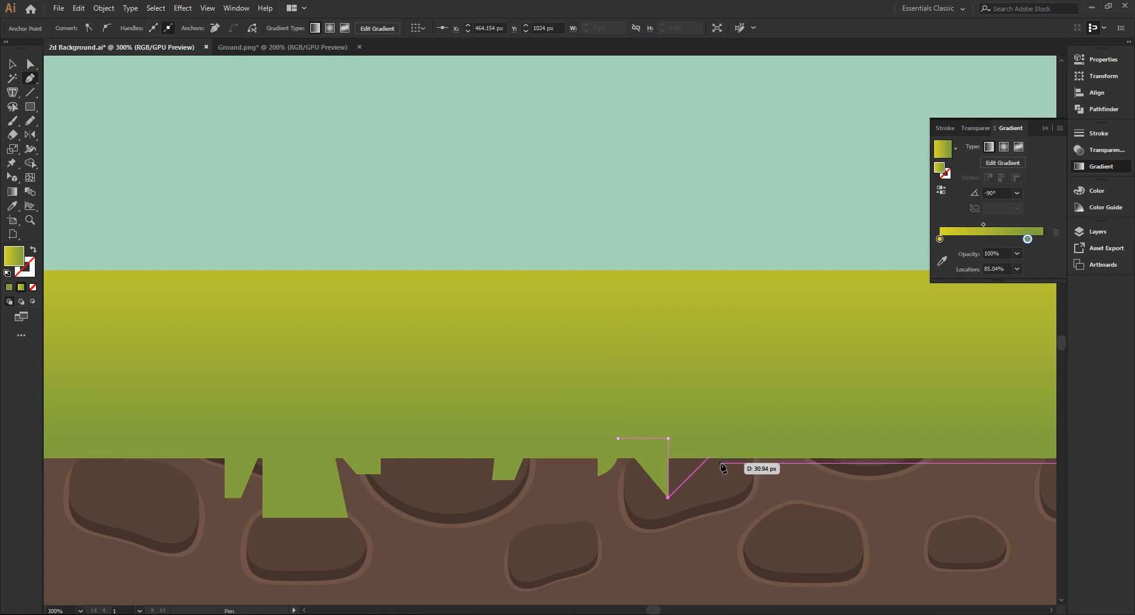
{"action": "left_click_drag", "start_coordinate": [695, 470], "coordinate": [738, 452]}
{"action": "left_click", "coordinate": [739, 479]}
{"action": "left_click", "coordinate": [769, 480]}
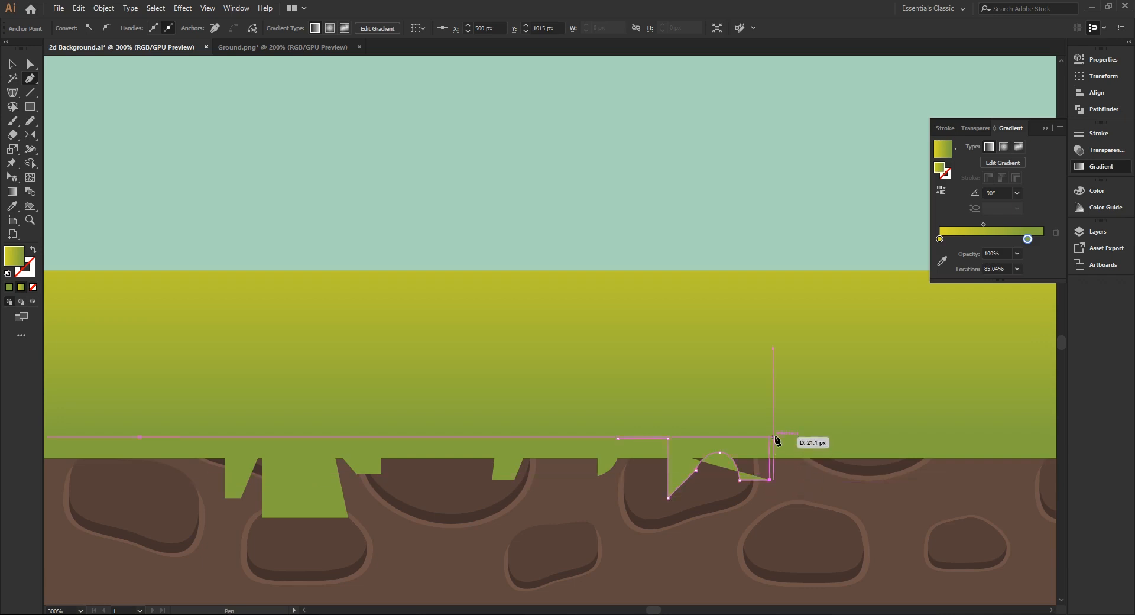
{"action": "left_click", "coordinate": [768, 433]}
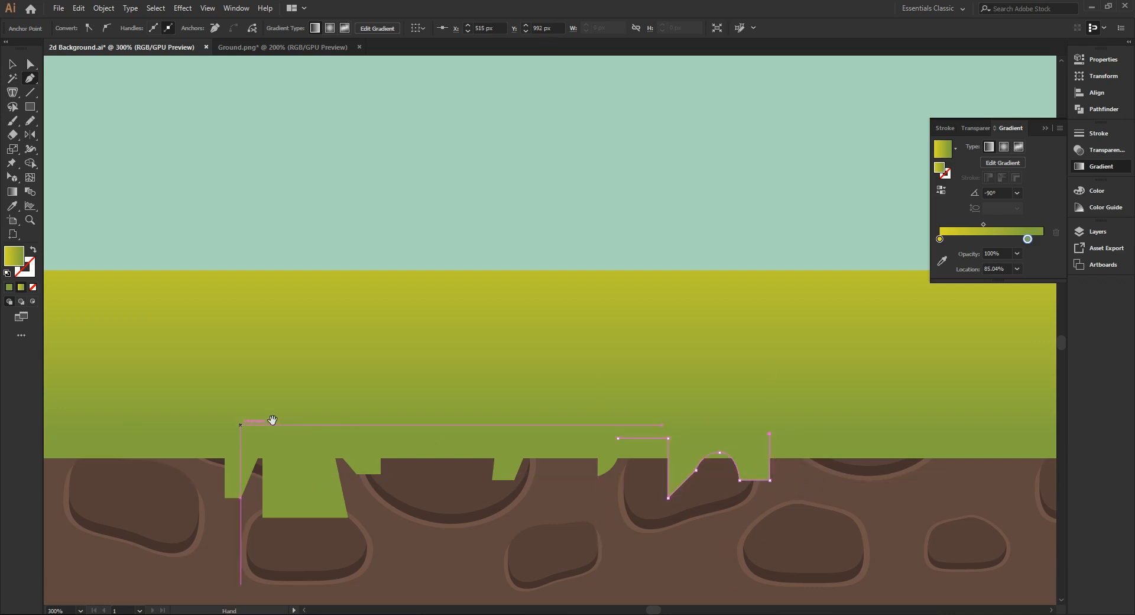
Close the tuft outline at its starting anchor, raising its upper left corner to Y 987 px and its upper right corner to Y 990 px
{"action": "left_click_drag", "start_coordinate": [264, 420], "coordinate": [738, 427]}
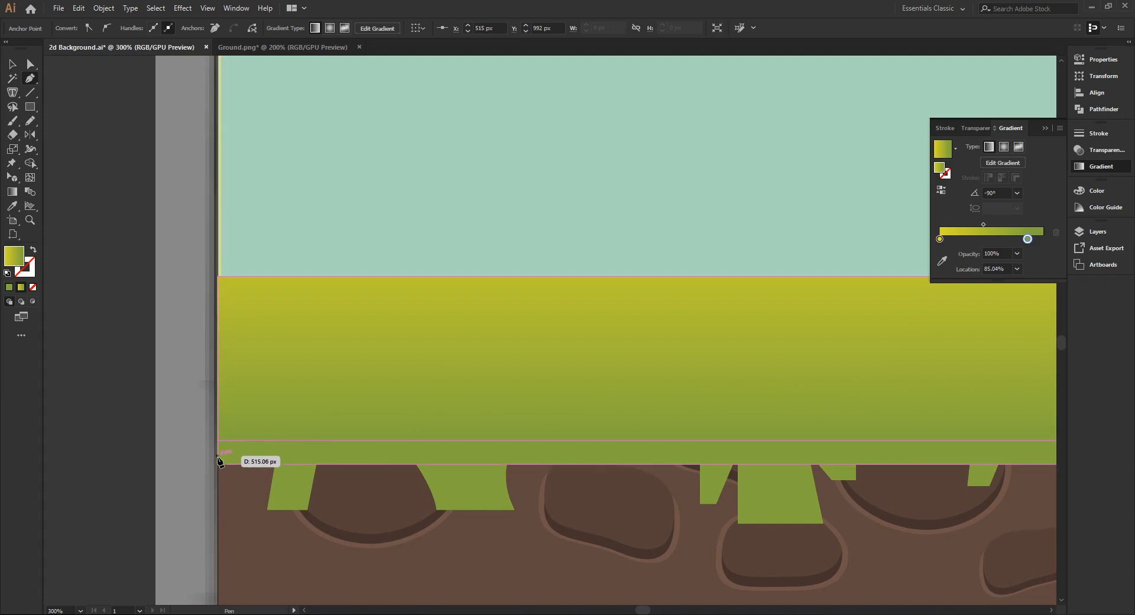
{"action": "left_click", "coordinate": [243, 439]}
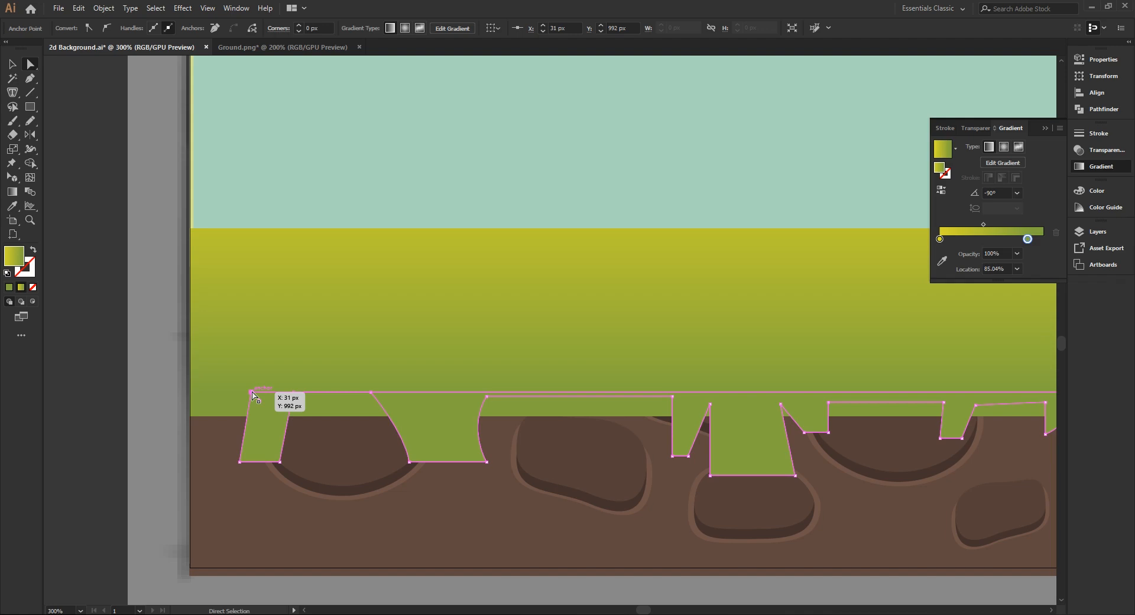
{"action": "left_click_drag", "start_coordinate": [576, 395], "coordinate": [507, 431]}
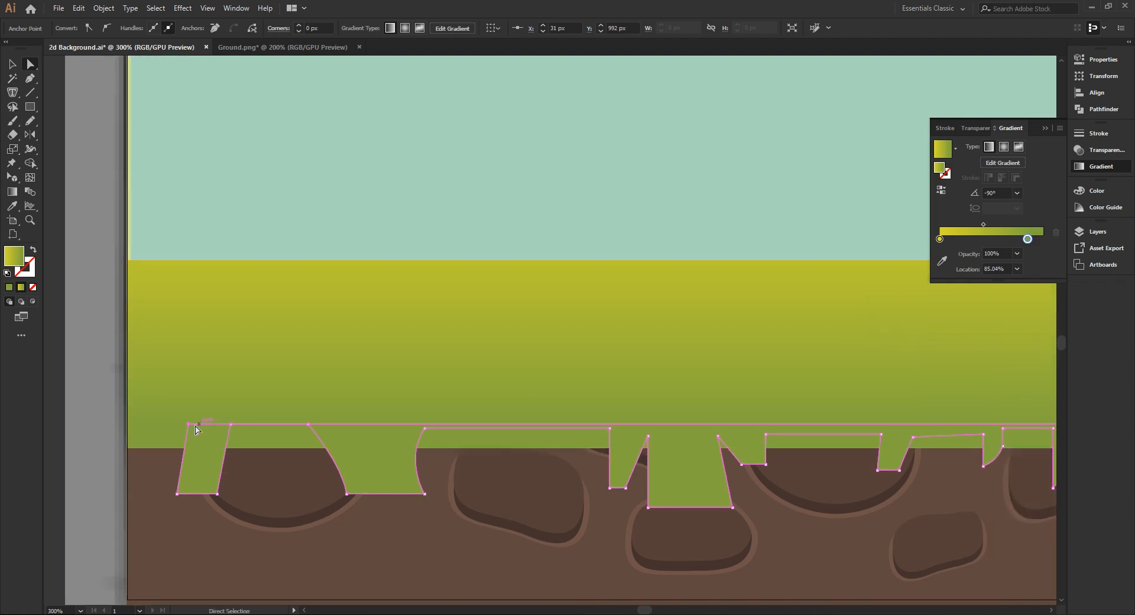
{"action": "left_click_drag", "start_coordinate": [190, 425], "coordinate": [190, 410]}
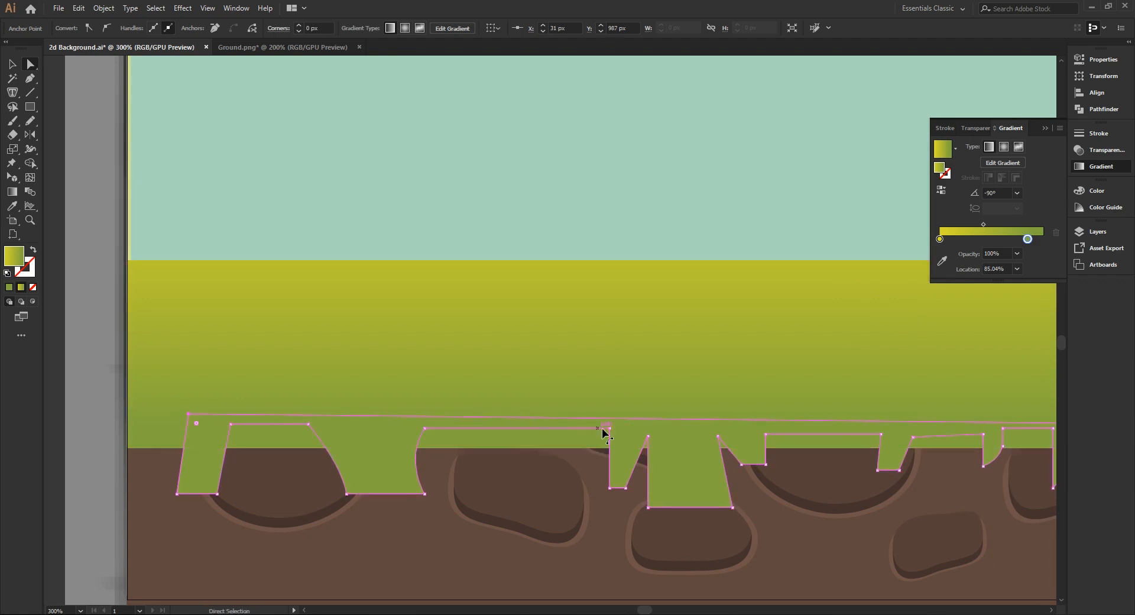
{"action": "left_click_drag", "start_coordinate": [583, 427], "coordinate": [355, 489]}
{"action": "left_click_drag", "start_coordinate": [845, 443], "coordinate": [749, 469]}
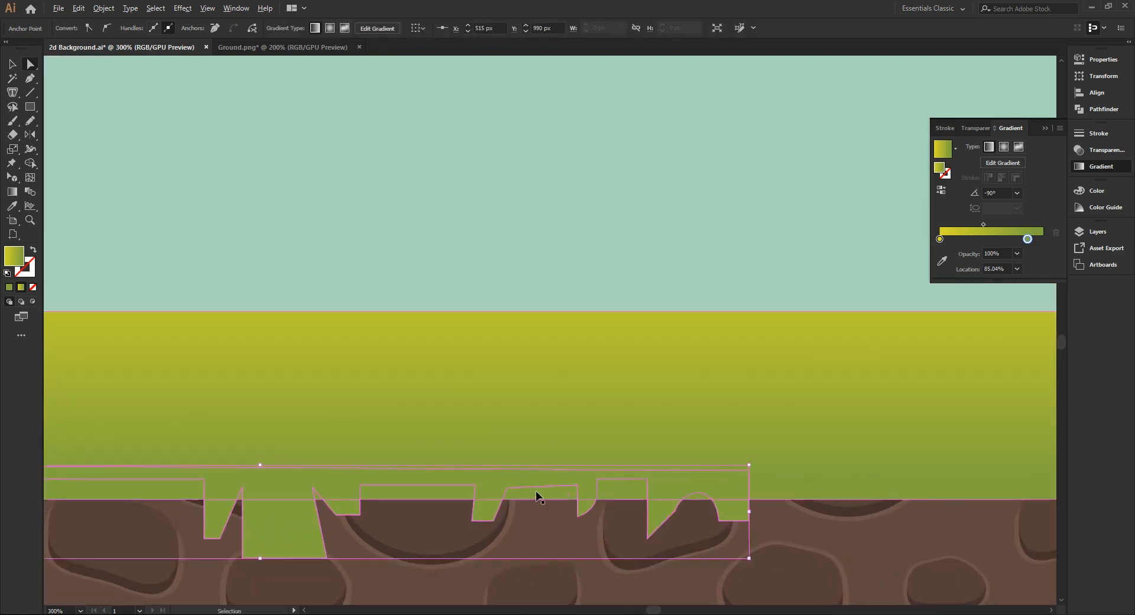
Reshape the pointed tuft beside the arched gap, making its tip shallower and moving its inner anchor down to Y 1013 px
{"action": "scroll", "coordinate": [535, 490], "scroll_direction": "down", "scroll_amount": 1}
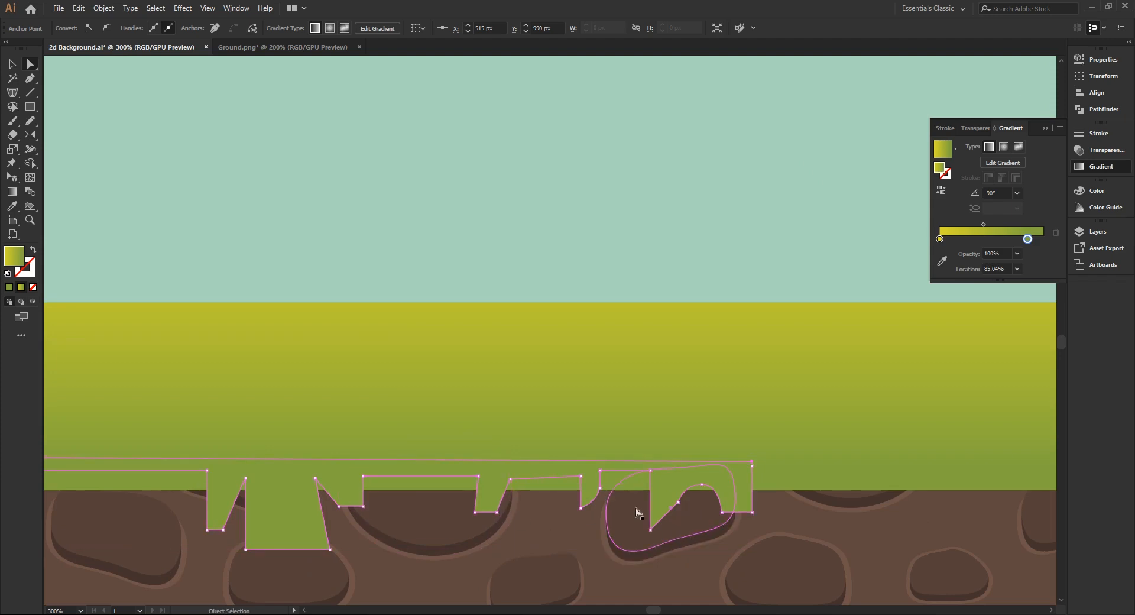
{"action": "scroll", "coordinate": [635, 511], "scroll_direction": "down", "scroll_amount": 1}
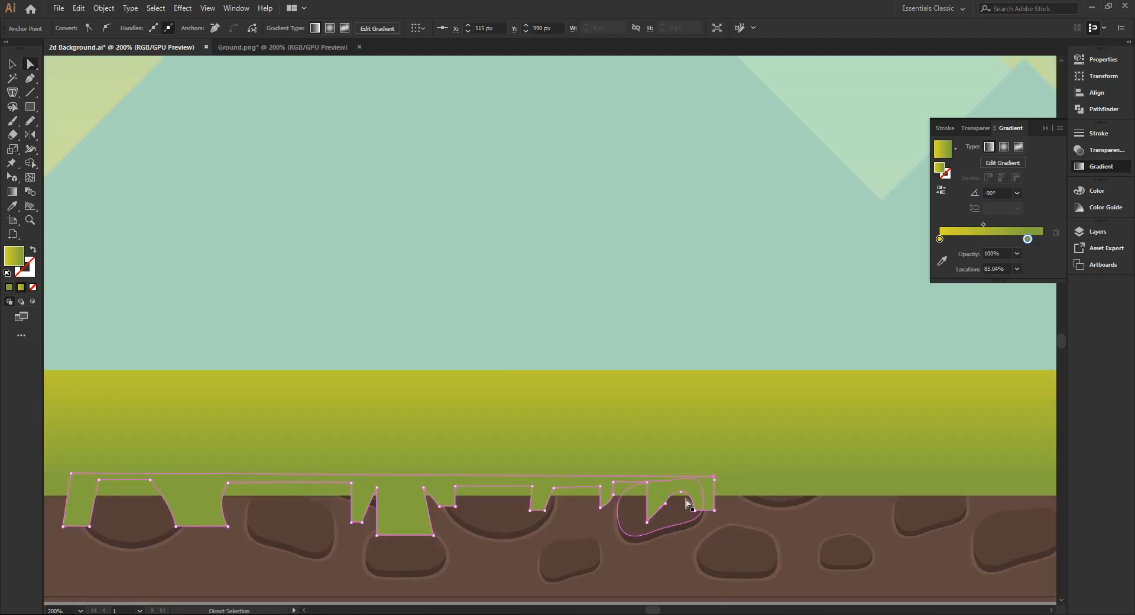
{"action": "scroll", "coordinate": [672, 509], "scroll_direction": "up", "scroll_amount": 2}
{"action": "mouse_move", "coordinate": [657, 496]}
{"action": "left_mouse_down"}
{"action": "mouse_move", "coordinate": [625, 538]}
{"action": "mouse_move", "coordinate": [616, 525]}
{"action": "mouse_move", "coordinate": [659, 510]}
{"action": "left_mouse_up"}
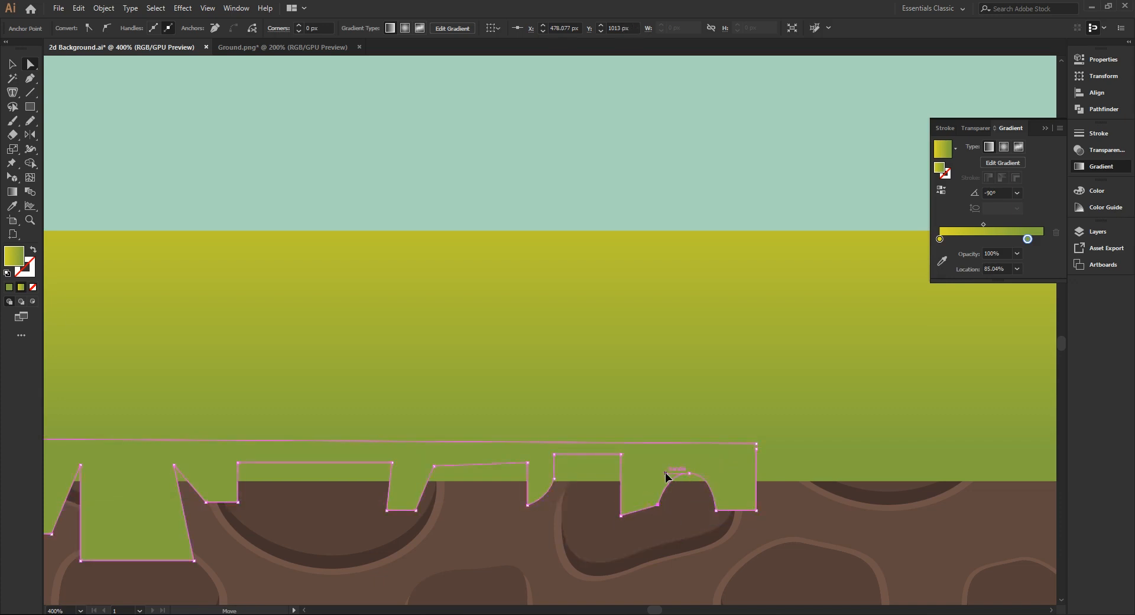
Finish reshaping the grass fringe along the dirt and duplicate it horizontally 522 px to the right
{"action": "left_click", "coordinate": [697, 220]}
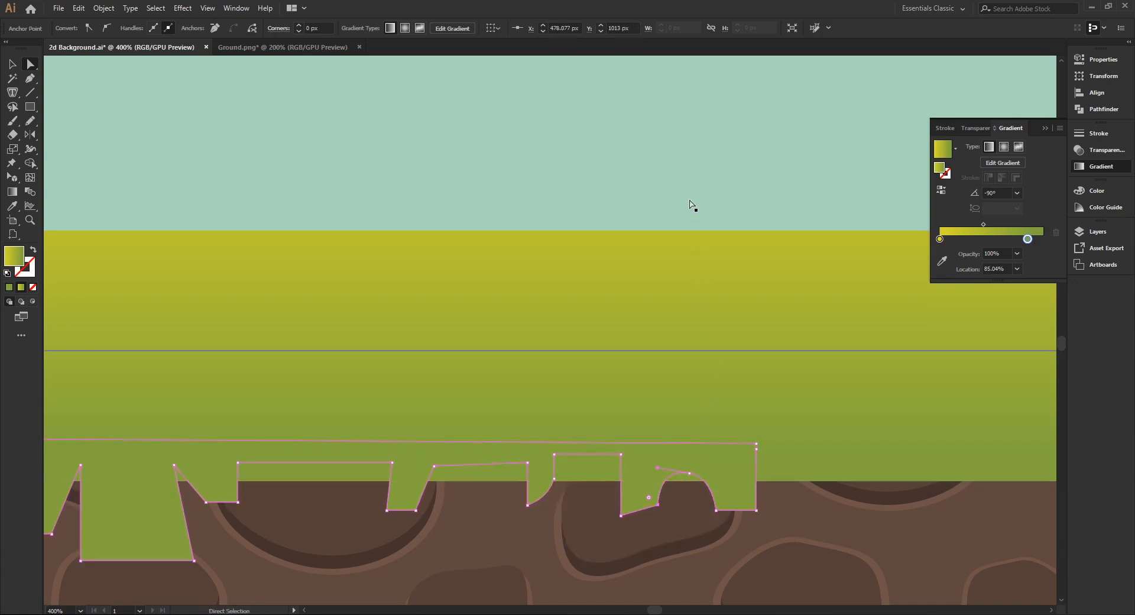
{"action": "scroll", "coordinate": [711, 471], "scroll_direction": "down", "scroll_amount": 3}
{"action": "left_click", "coordinate": [727, 585]}
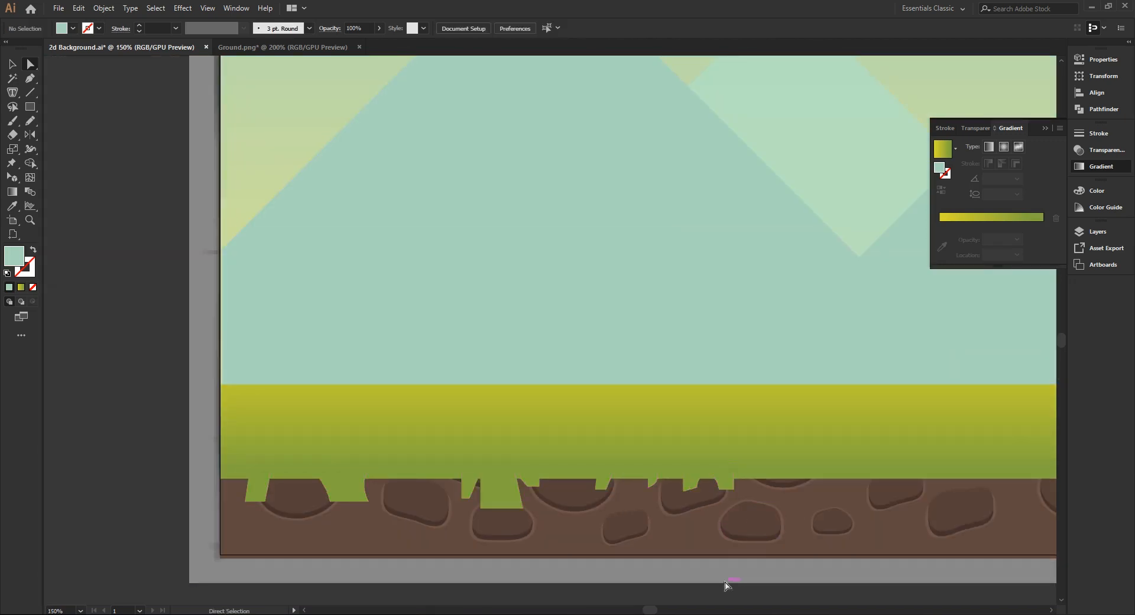
{"action": "left_click", "coordinate": [497, 493]}
{"action": "scroll", "coordinate": [497, 494], "scroll_direction": "down", "scroll_amount": 2}
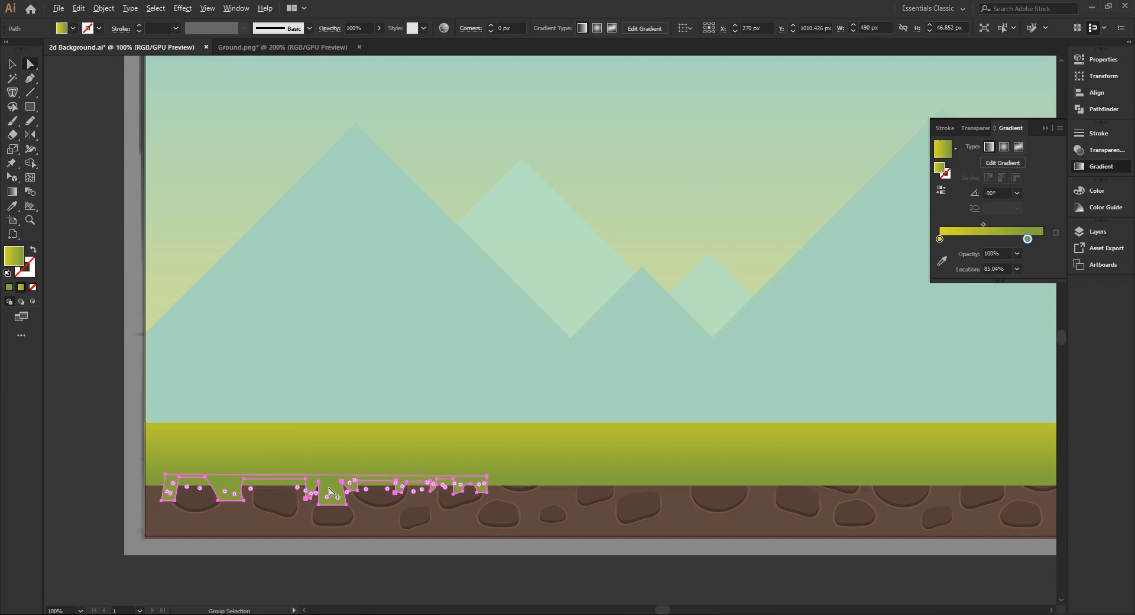
{"action": "left_click_drag", "start_coordinate": [339, 489], "coordinate": [675, 486]}
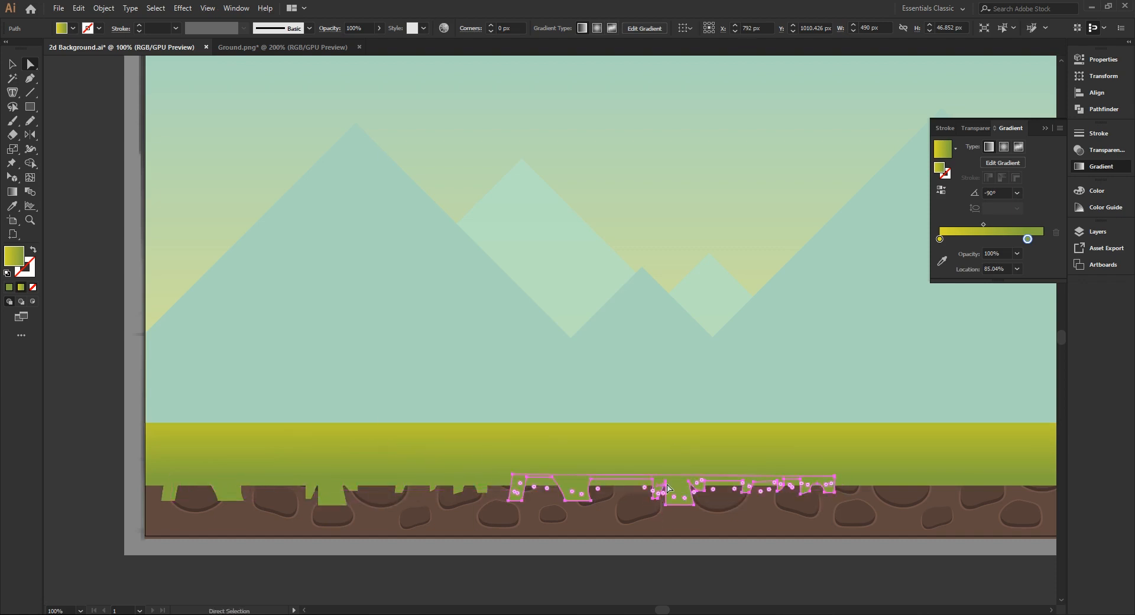
Place further copies of the grass fringe along the rest of the ground and nudge the last copy 10 px right
{"action": "scroll", "coordinate": [715, 561], "scroll_direction": "down", "scroll_amount": 1}
{"action": "left_click_drag", "start_coordinate": [778, 542], "coordinate": [593, 555]}
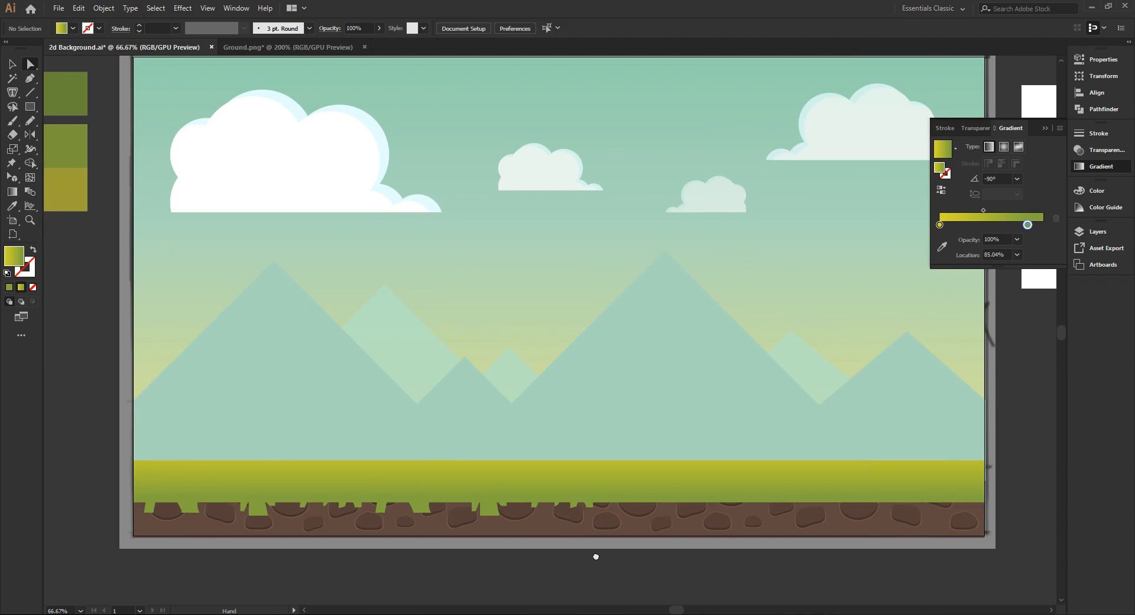
{"action": "left_click", "coordinate": [486, 513], "text": "alt"}
{"action": "left_click_drag", "start_coordinate": [486, 514], "coordinate": [978, 491]}
{"action": "key", "text": "v"}
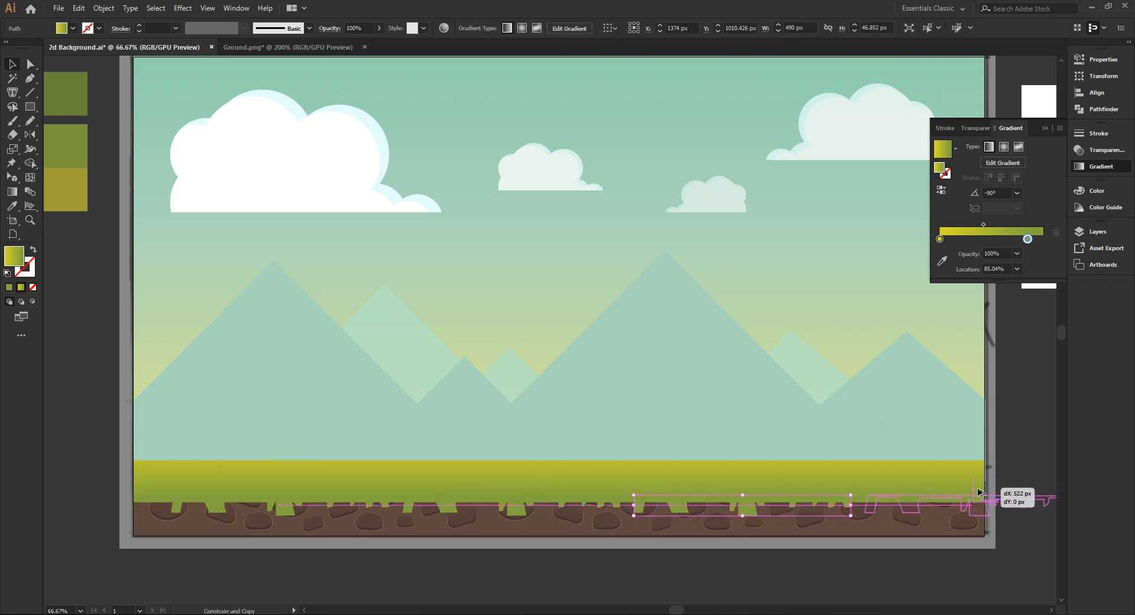
{"action": "mouse_move", "coordinate": [978, 490]}
{"action": "left_mouse_down"}
{"action": "mouse_move", "coordinate": [867, 518]}
{"action": "mouse_move", "coordinate": [983, 505]}
{"action": "mouse_move", "coordinate": [969, 506]}
{"action": "left_mouse_up"}
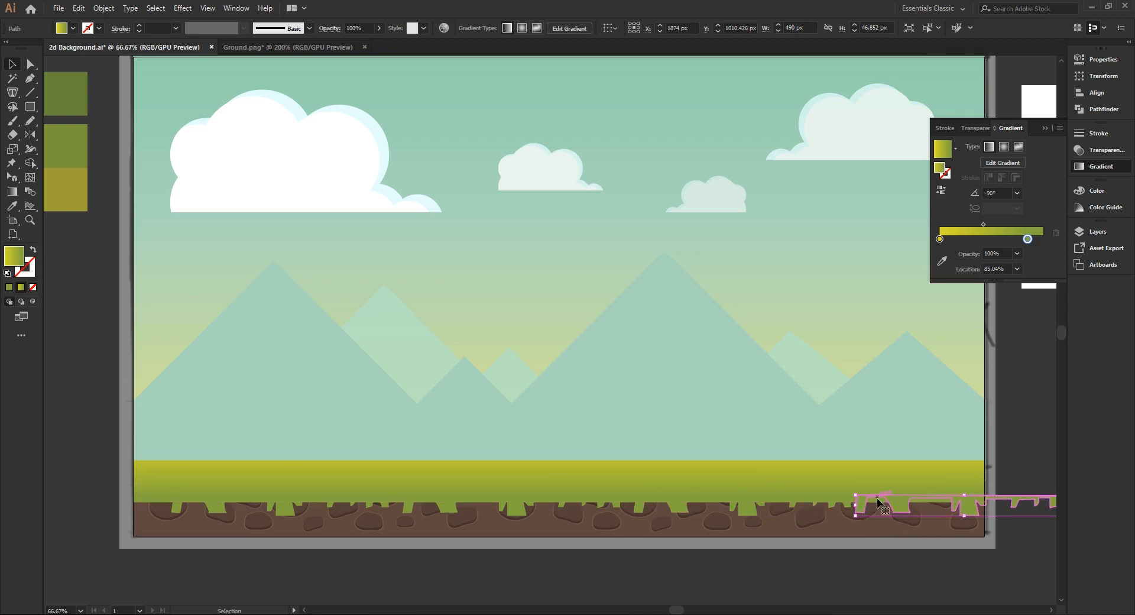
{"action": "key", "text": "shift+Right"}
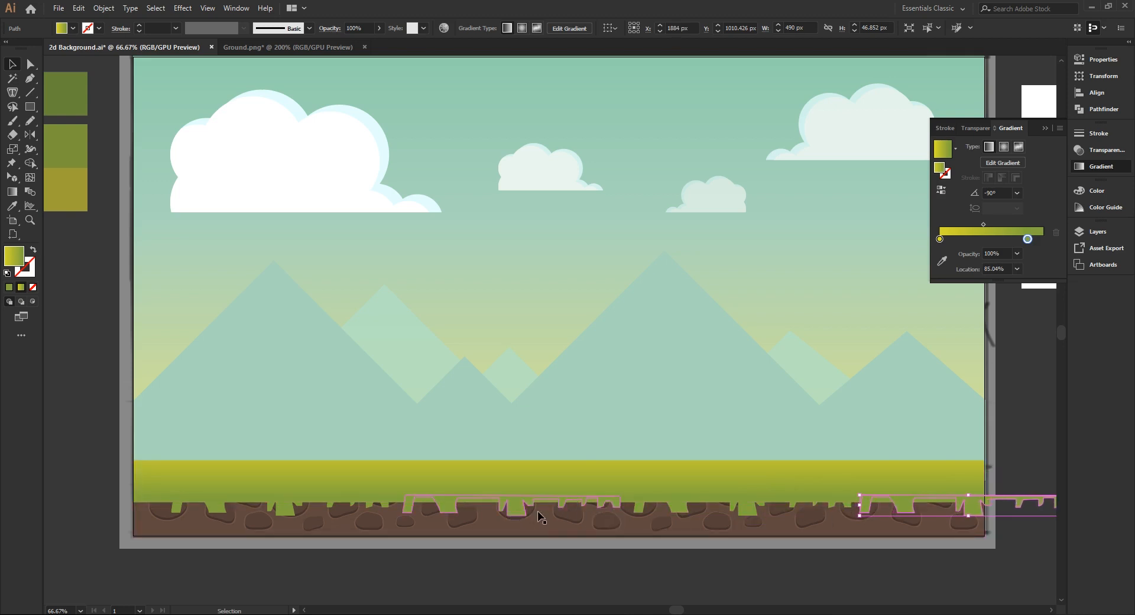
Select all the grass fringe copies together and scale them down to about 1893 px wide to fit the artboard
{"action": "left_click", "coordinate": [746, 509], "text": "shift"}
{"action": "left_click", "coordinate": [292, 501], "text": "shift"}
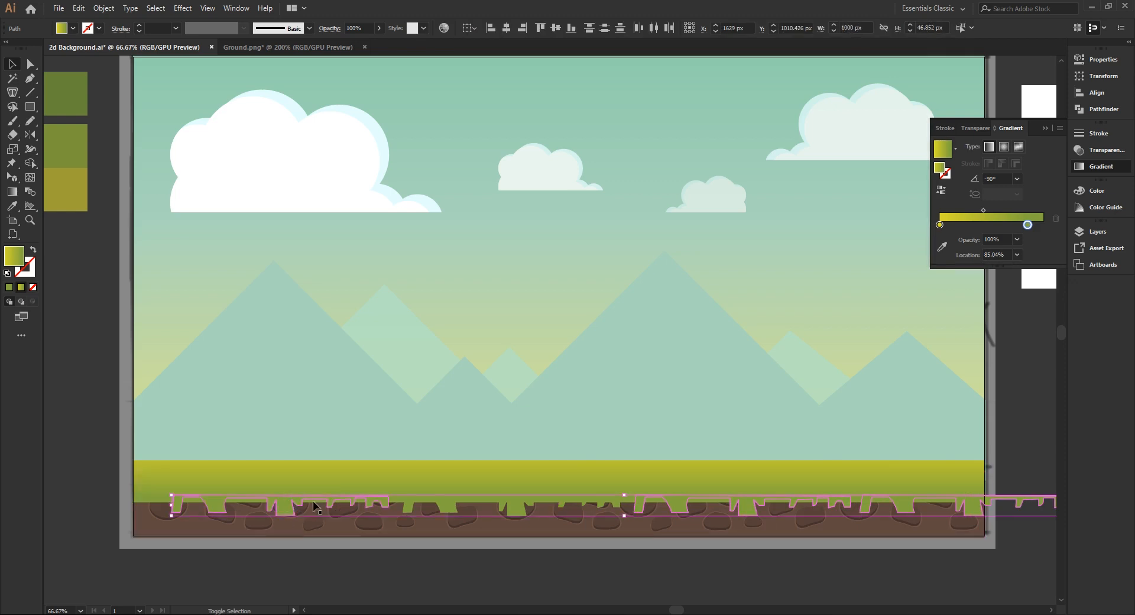
{"action": "left_click", "coordinate": [516, 505], "text": "shift"}
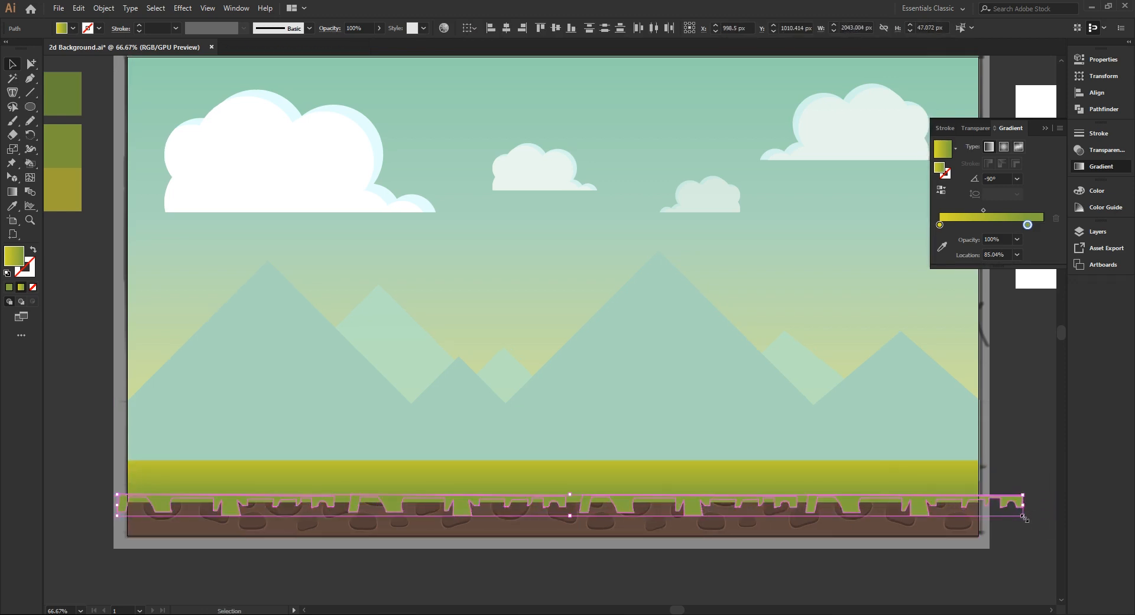
{"action": "left_click_drag", "start_coordinate": [1024, 518], "coordinate": [989, 514]}
{"action": "left_click_drag", "start_coordinate": [574, 505], "coordinate": [569, 508]}
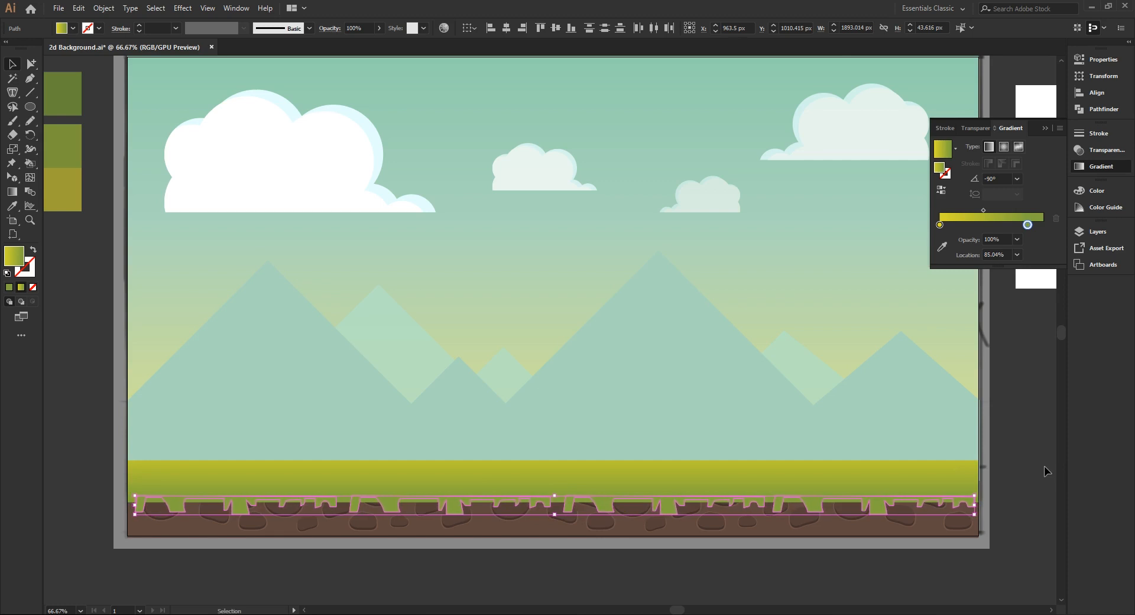
Nudge the grass fringe row 3 px left and deselect it
{"action": "key", "text": "Left"}
{"action": "key", "text": "Left"}
{"action": "key", "text": "Left"}
{"action": "key", "text": "x"}
{"action": "left_click_drag", "start_coordinate": [920, 434], "coordinate": [890, 436]}
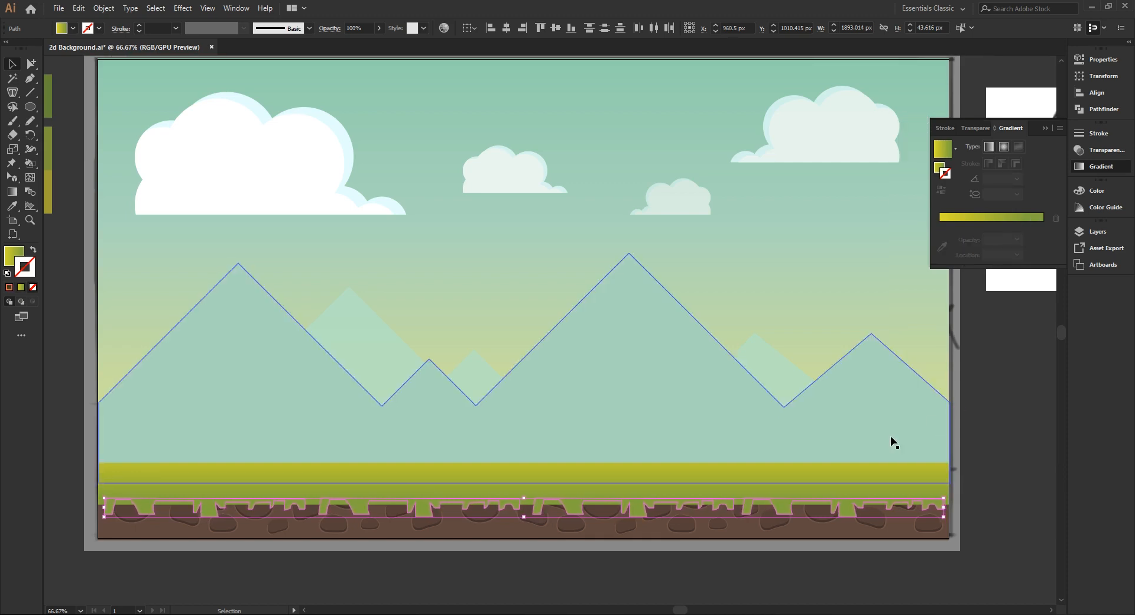
{"action": "left_click", "coordinate": [974, 425]}
{"action": "left_click", "coordinate": [1046, 127]}
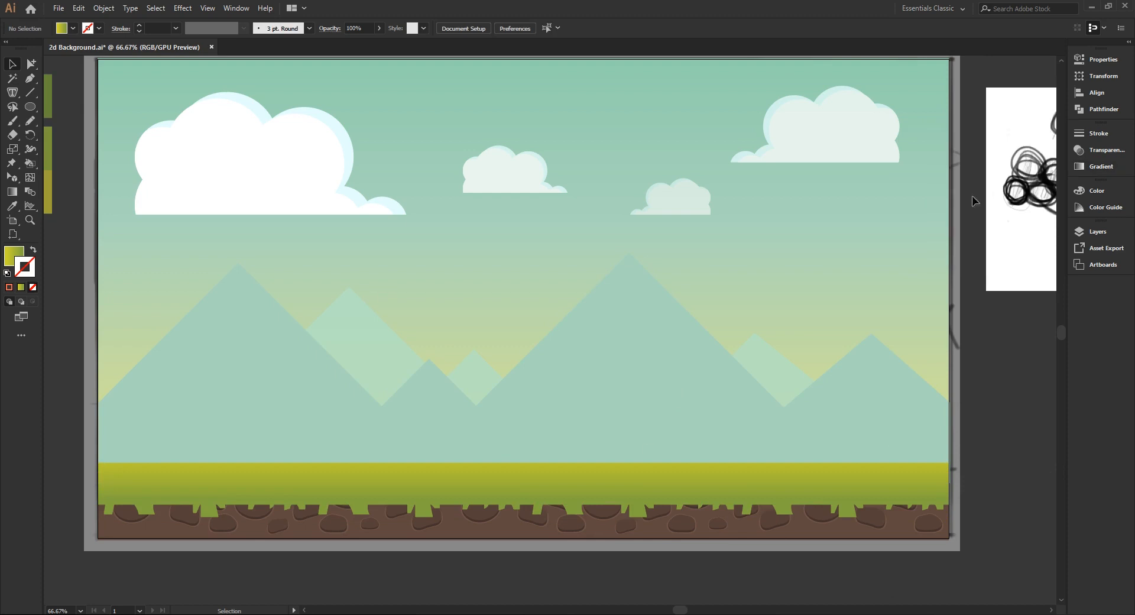
Duplicate the whole ground strip with its grass and stones flush against the artboard's right edge to test the tiling
{"action": "scroll", "coordinate": [526, 538], "scroll_direction": "down", "scroll_amount": 1}
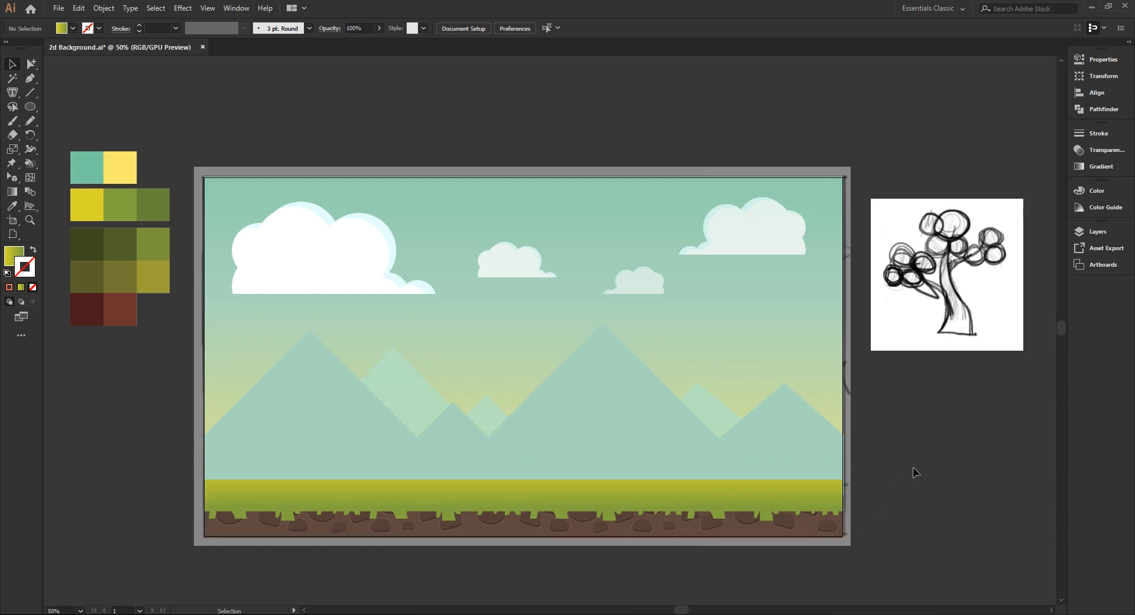
{"action": "left_click_drag", "start_coordinate": [900, 578], "coordinate": [169, 467]}
{"action": "left_click_drag", "start_coordinate": [920, 548], "coordinate": [399, 525]}
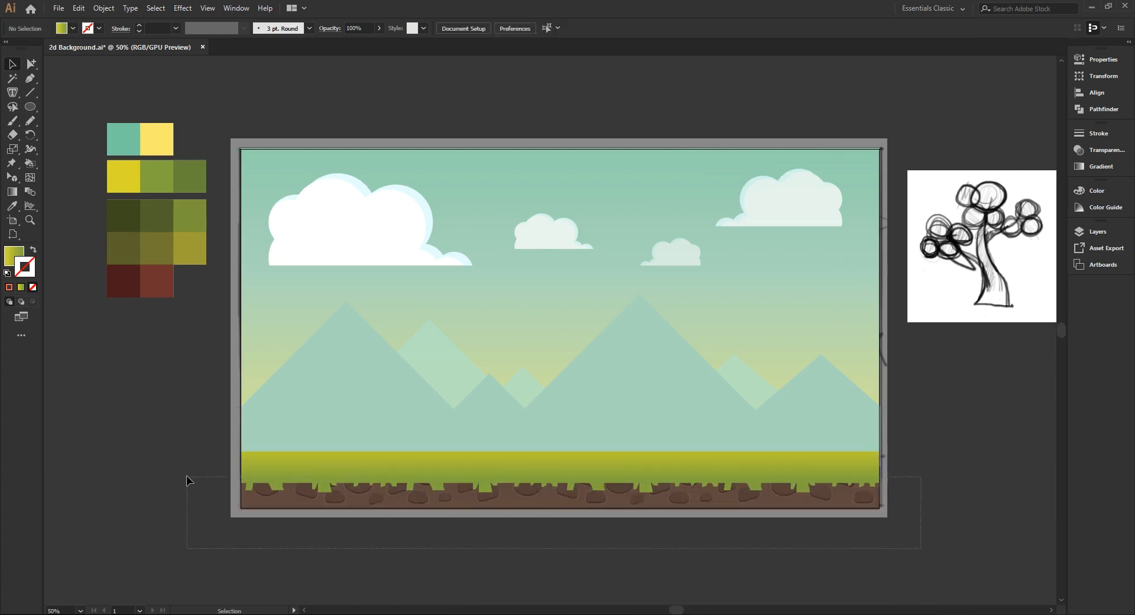
{"action": "left_click_drag", "start_coordinate": [186, 481], "coordinate": [186, 479]}
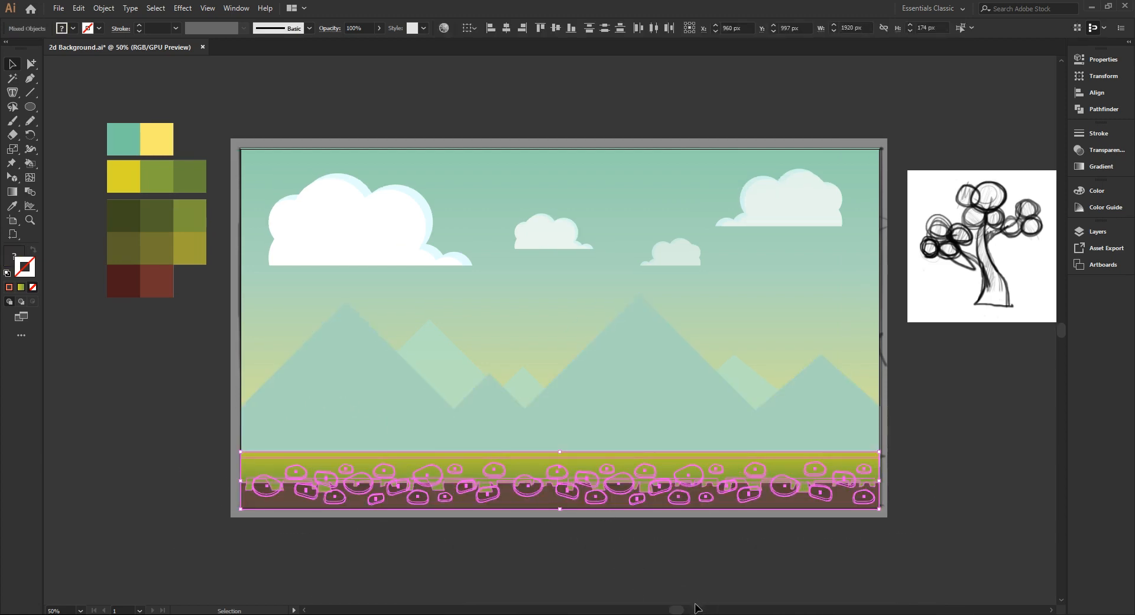
{"action": "scroll", "coordinate": [699, 607], "scroll_direction": "right", "scroll_amount": 3}
{"action": "left_click_drag", "start_coordinate": [151, 467], "coordinate": [781, 524]}
{"action": "left_click", "coordinate": [770, 532]}
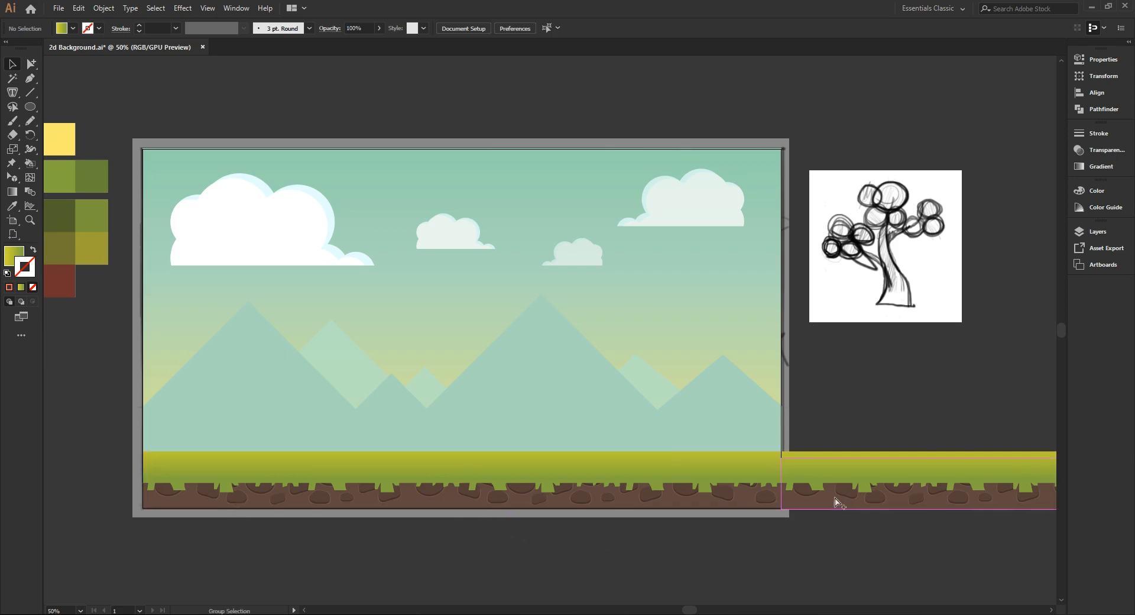
Check the seam between the two ground strips and delete the test copy with its leftover grass piece
{"action": "scroll", "coordinate": [816, 484], "scroll_direction": "up", "scroll_amount": 4}
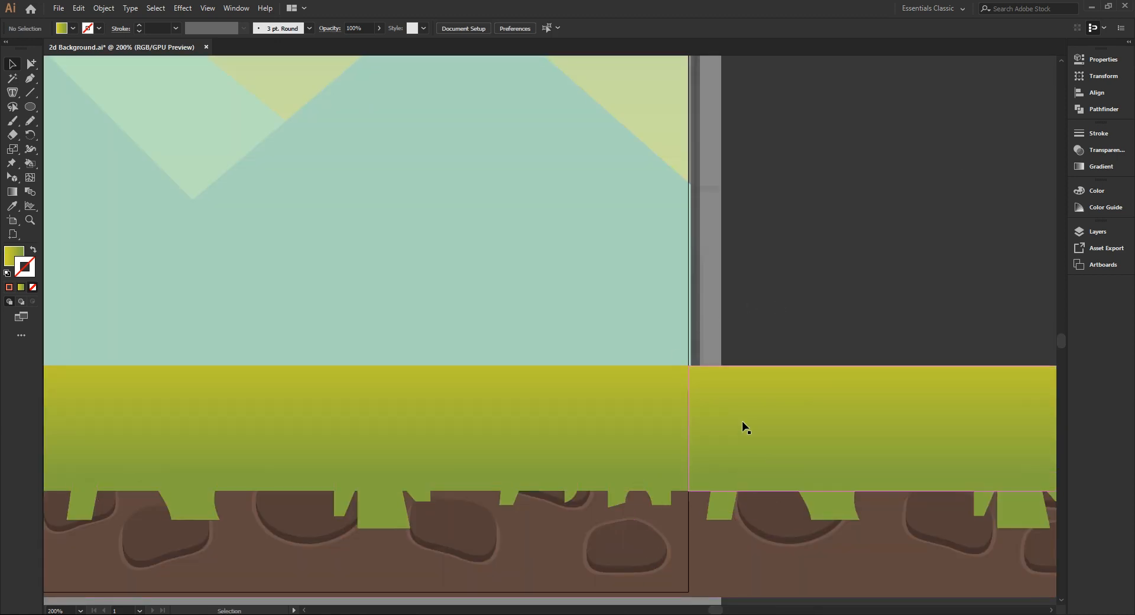
{"action": "scroll", "coordinate": [742, 425], "scroll_direction": "down", "scroll_amount": 5}
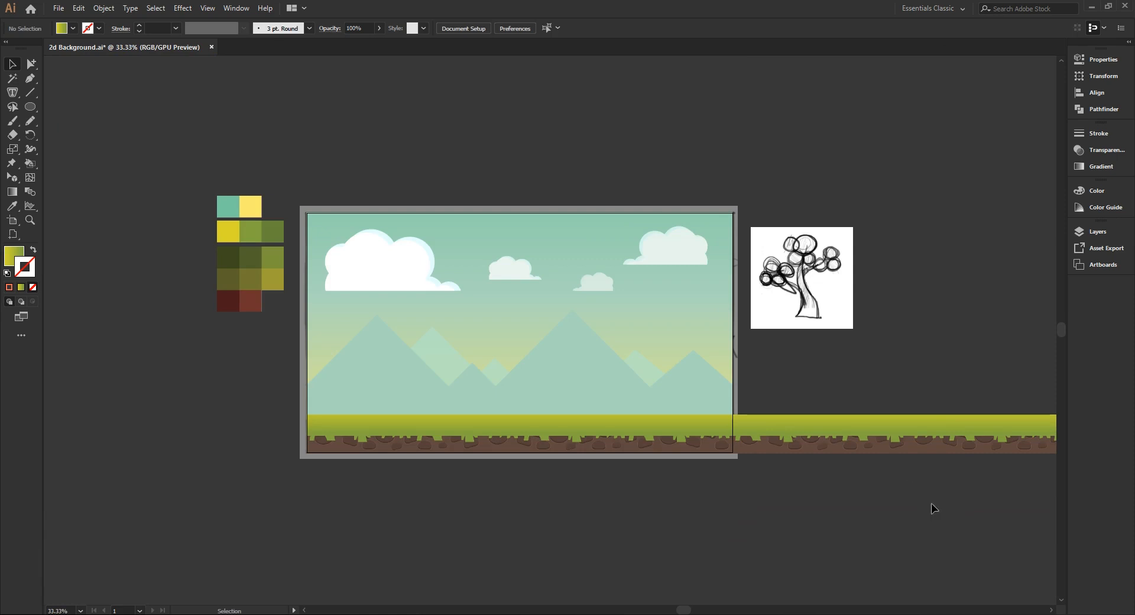
{"action": "scroll", "coordinate": [717, 425], "scroll_direction": "up", "scroll_amount": 1}
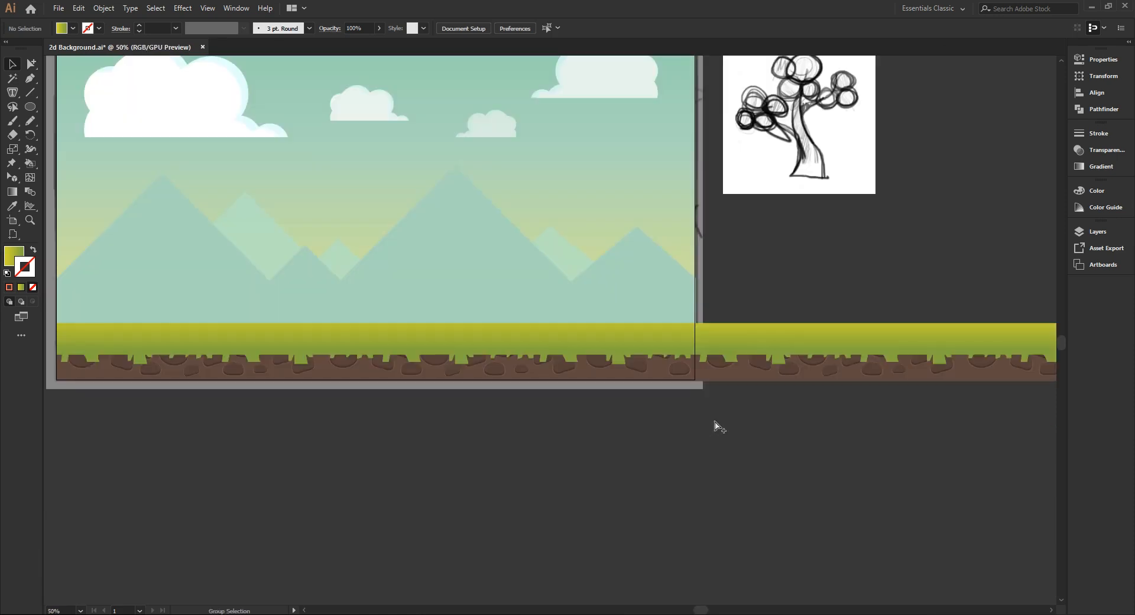
{"action": "left_click_drag", "start_coordinate": [673, 346], "coordinate": [661, 389]}
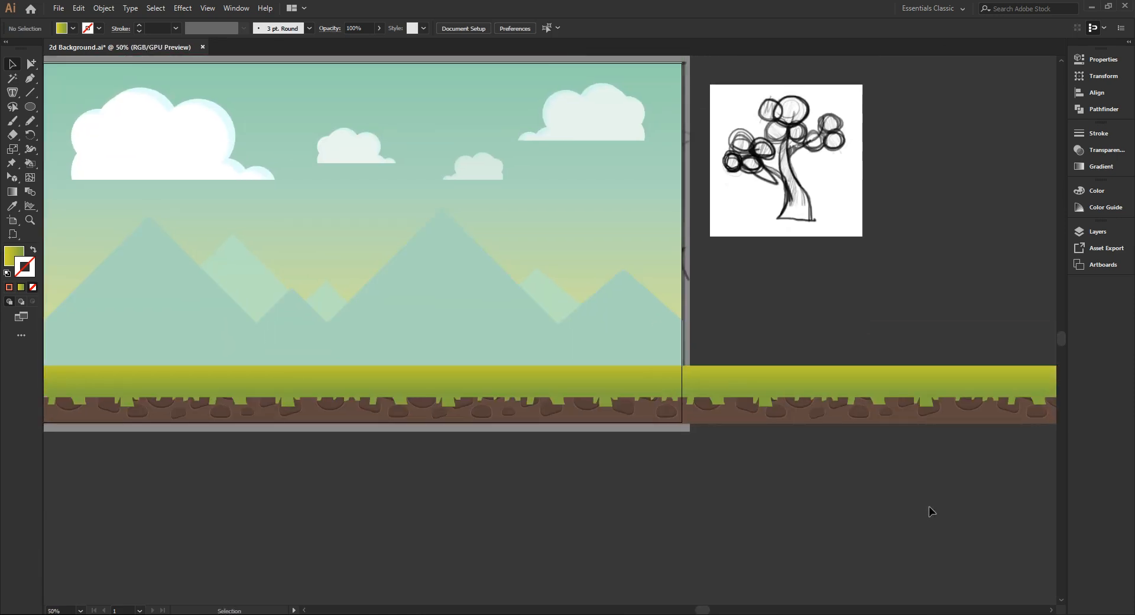
{"action": "left_click_drag", "start_coordinate": [764, 335], "coordinate": [765, 335]}
{"action": "key", "text": "Delete"}
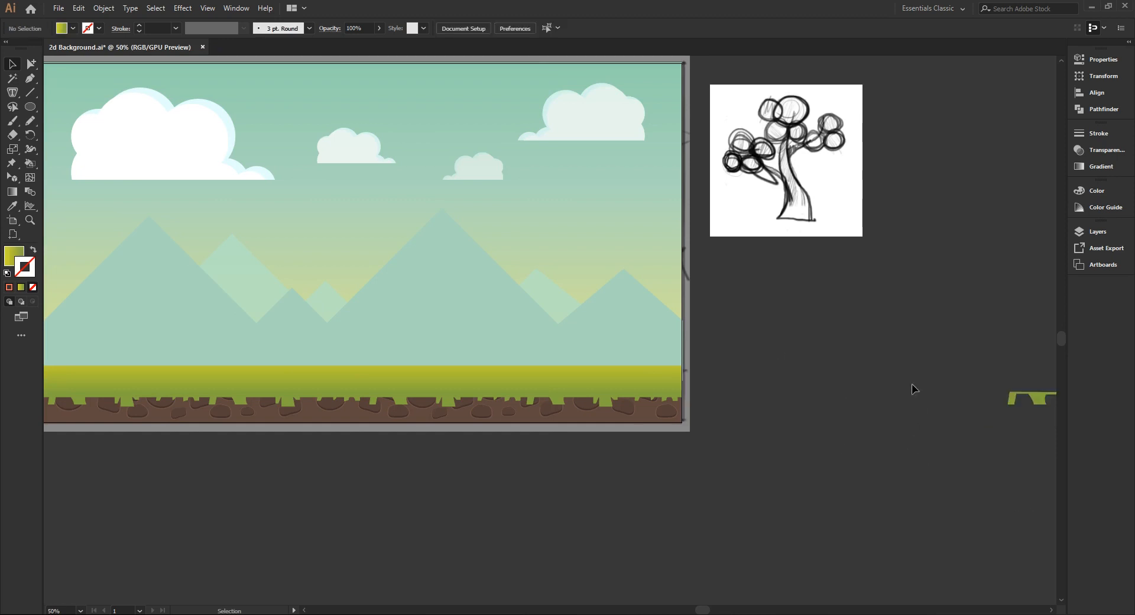
{"action": "scroll", "coordinate": [911, 385], "scroll_direction": "down", "scroll_amount": 2}
{"action": "scroll", "coordinate": [911, 385], "scroll_direction": "right", "scroll_amount": 5}
{"action": "left_click_drag", "start_coordinate": [697, 372], "coordinate": [734, 506]}
{"action": "key", "text": "Delete"}
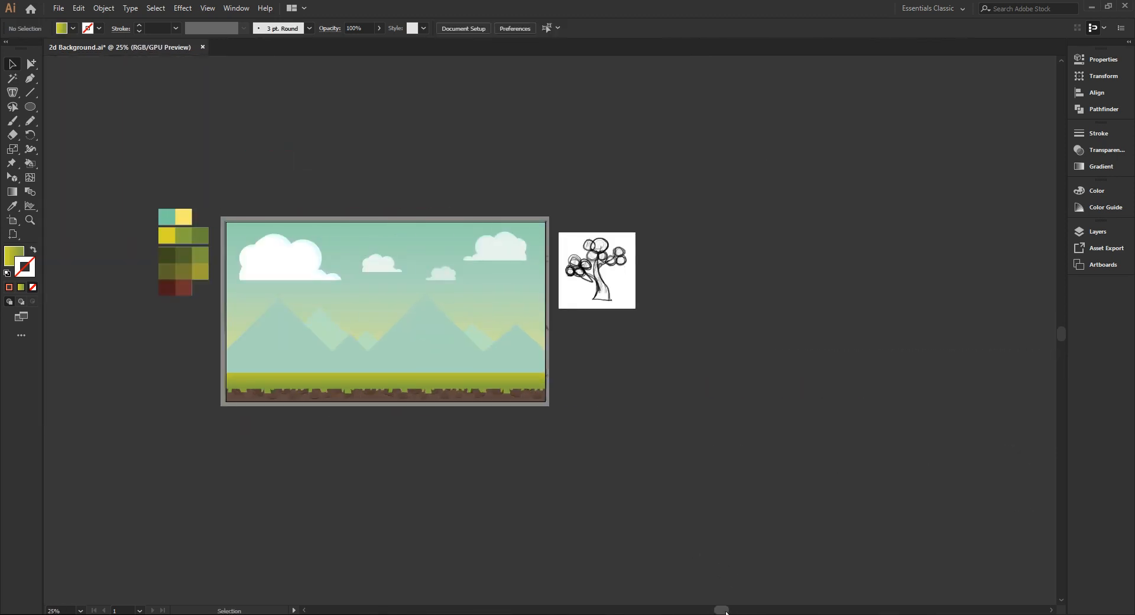
Sketch freehand Pencil lines over the ground's right and left edges to mark where the tiles meet
{"action": "scroll", "coordinate": [758, 455], "scroll_direction": "left", "scroll_amount": 4}
{"action": "scroll", "coordinate": [652, 390], "scroll_direction": "up", "scroll_amount": 5}
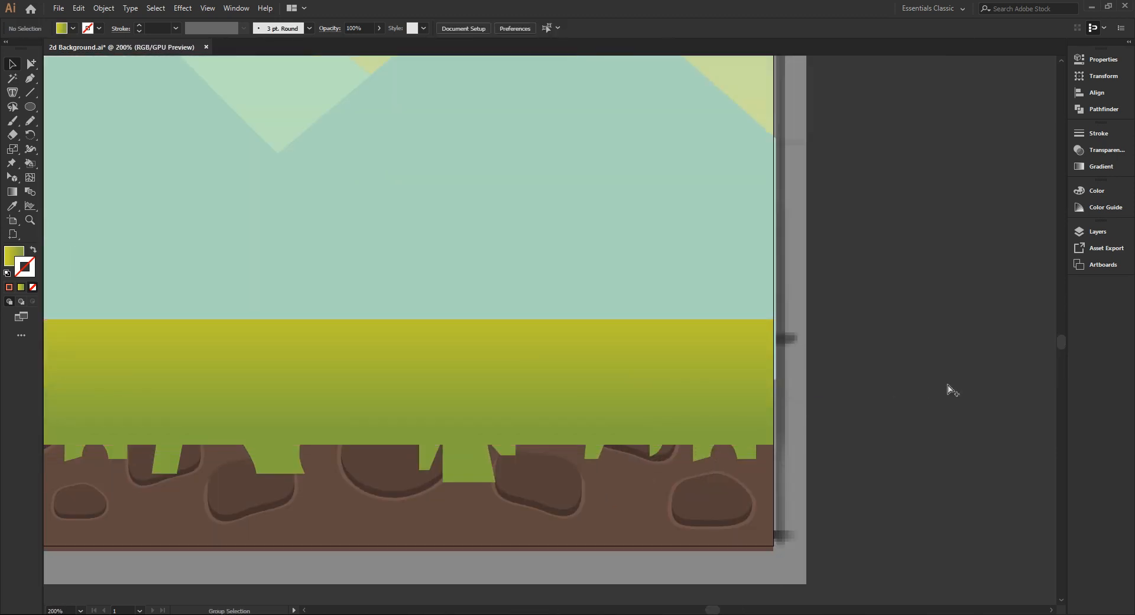
{"action": "key", "text": "n"}
{"action": "key", "text": "comma"}
{"action": "left_click_drag", "start_coordinate": [757, 298], "coordinate": [776, 584]}
{"action": "mouse_move", "coordinate": [759, 292]}
{"action": "left_mouse_down"}
{"action": "mouse_move", "coordinate": [785, 470]}
{"action": "mouse_move", "coordinate": [771, 568]}
{"action": "mouse_move", "coordinate": [756, 582]}
{"action": "left_mouse_up"}
{"action": "left_click_drag", "start_coordinate": [749, 284], "coordinate": [757, 603]}
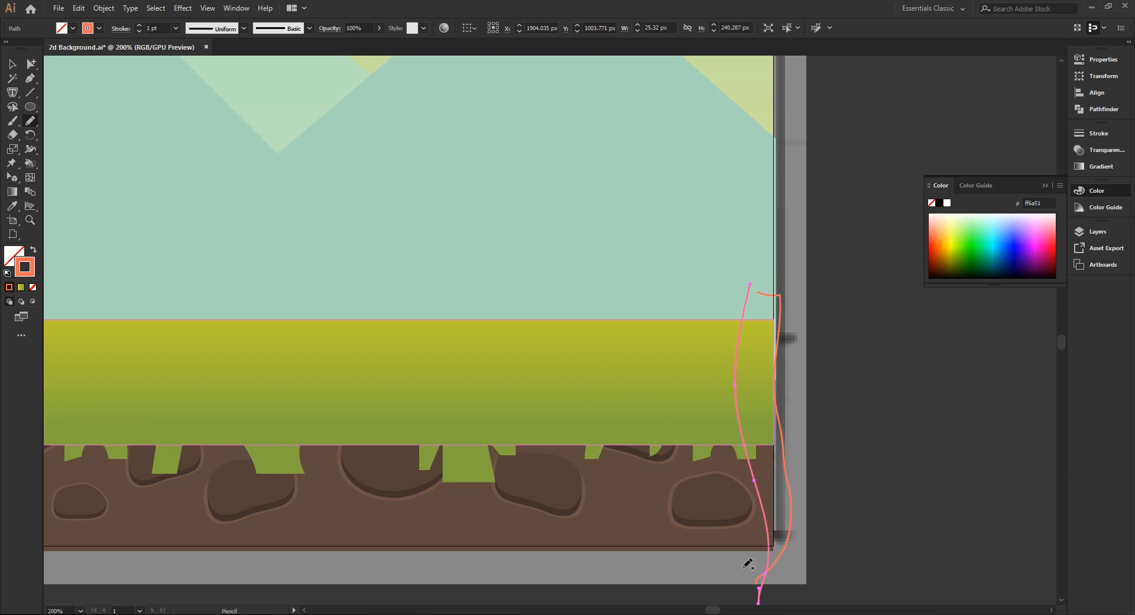
{"action": "left_click_drag", "start_coordinate": [713, 610], "coordinate": [637, 609]}
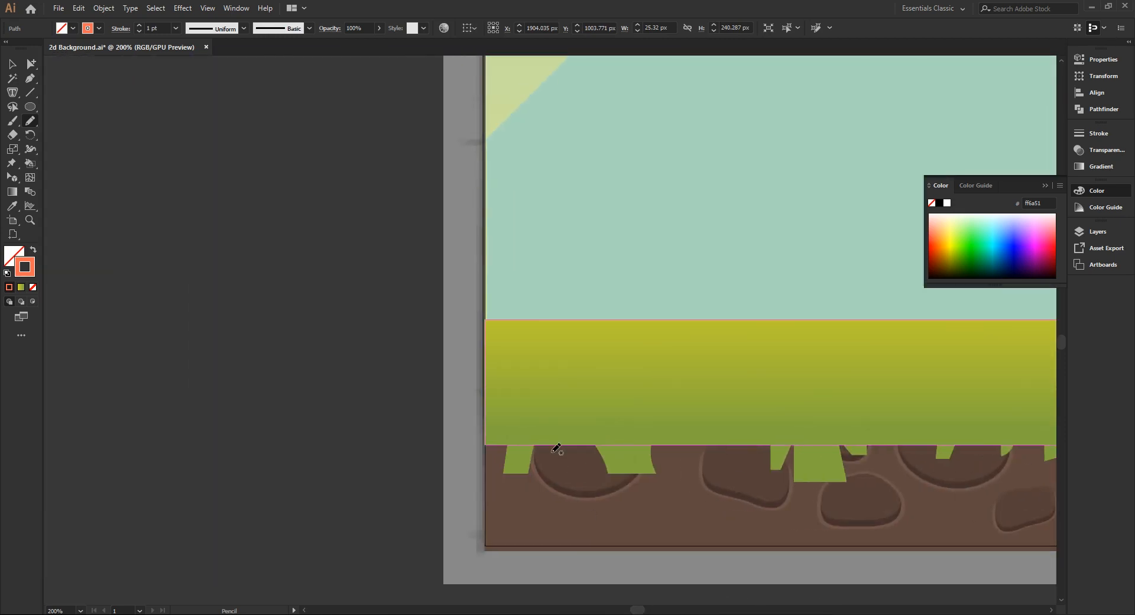
{"action": "mouse_move", "coordinate": [514, 303]}
{"action": "left_mouse_down"}
{"action": "mouse_move", "coordinate": [506, 545]}
{"action": "mouse_move", "coordinate": [472, 540]}
{"action": "mouse_move", "coordinate": [471, 320]}
{"action": "mouse_move", "coordinate": [497, 400]}
{"action": "mouse_move", "coordinate": [491, 511]}
{"action": "mouse_move", "coordinate": [507, 536]}
{"action": "left_mouse_up"}
Remove the freehand Pencil lines from the ground's edges and leave nothing selected
{"action": "scroll", "coordinate": [650, 479], "scroll_direction": "down", "scroll_amount": 5}
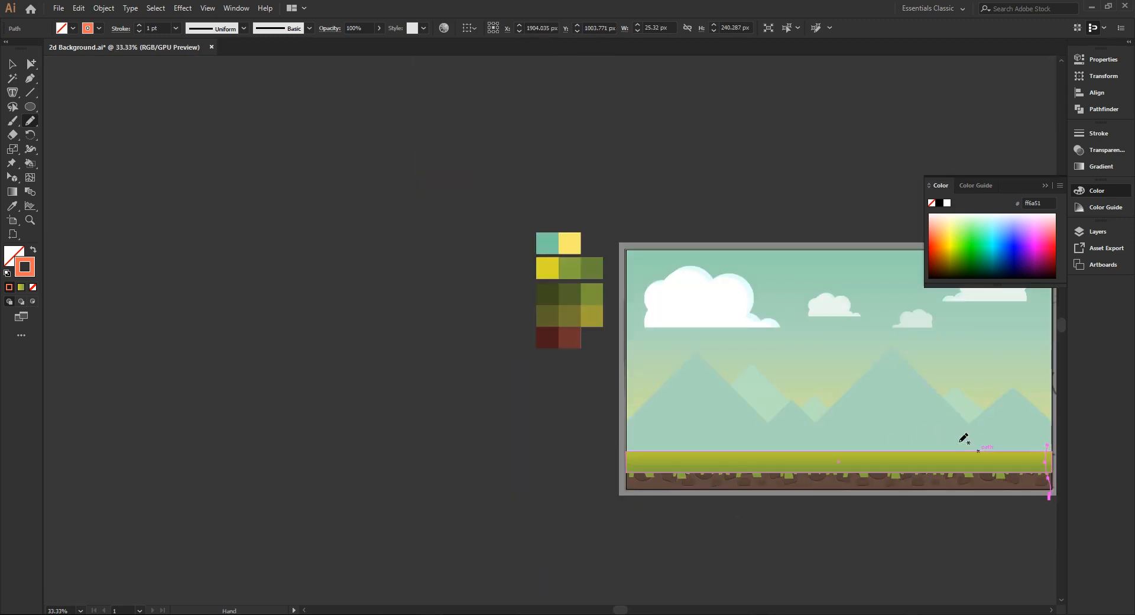
{"action": "scroll", "coordinate": [1007, 437], "scroll_direction": "right", "scroll_amount": 5}
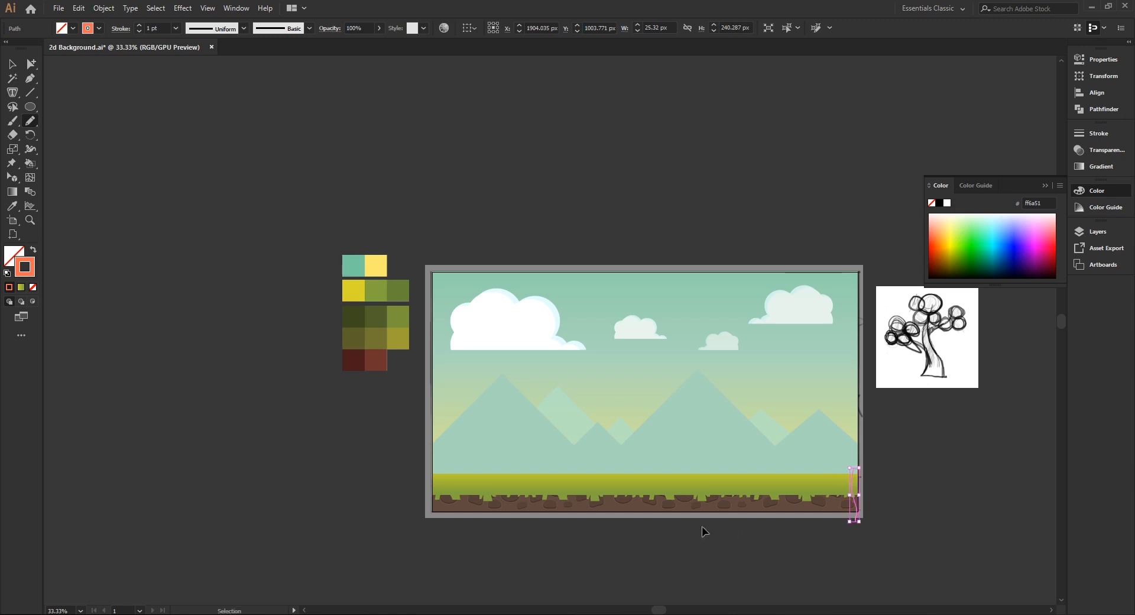
{"action": "key", "text": "ctrl+shift+a"}
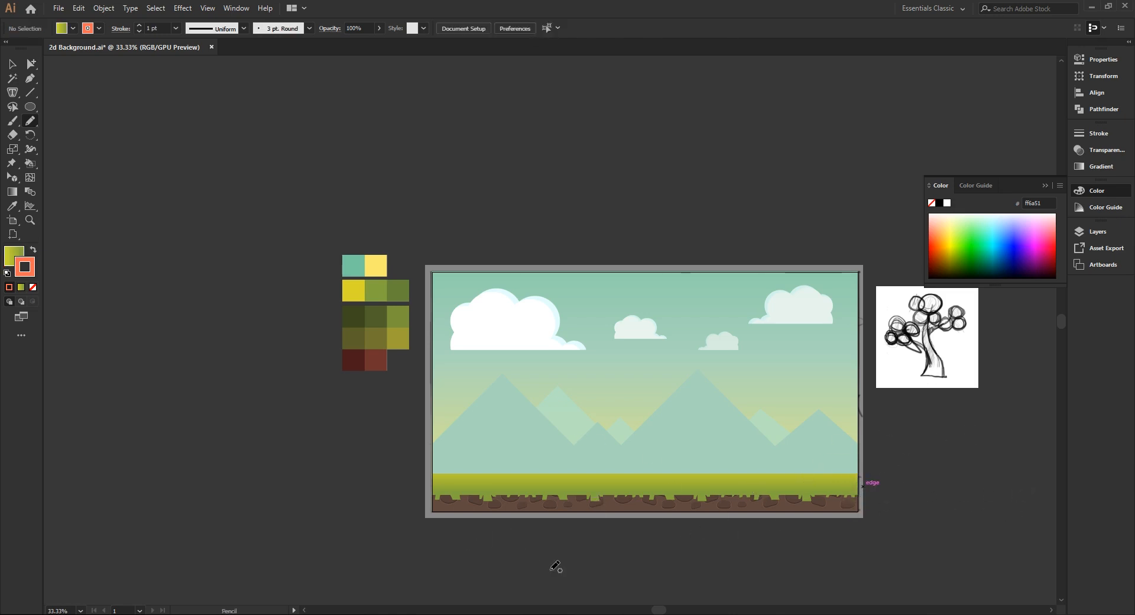
{"action": "left_click", "coordinate": [12, 63]}
{"action": "key", "text": "ctrl+equal"}
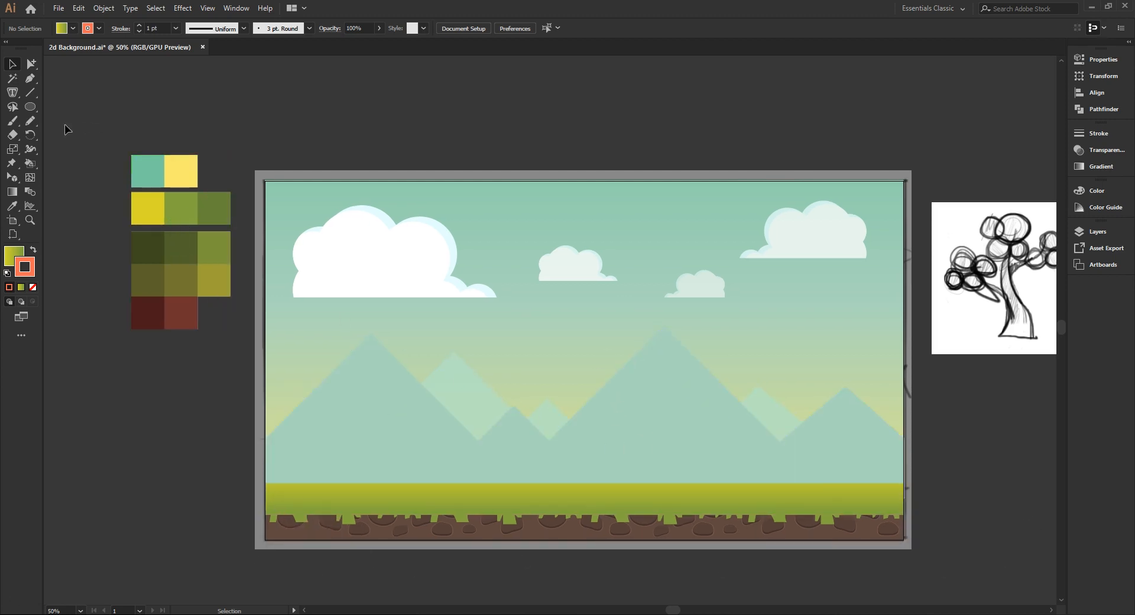
Draw a 1920 × 119 px rectangle over the lower grass and dirt, with a white-to-black linear gradient fill and no stroke
{"action": "left_click_drag", "start_coordinate": [30, 107], "coordinate": [79, 176]}
{"action": "left_click", "coordinate": [33, 286]}
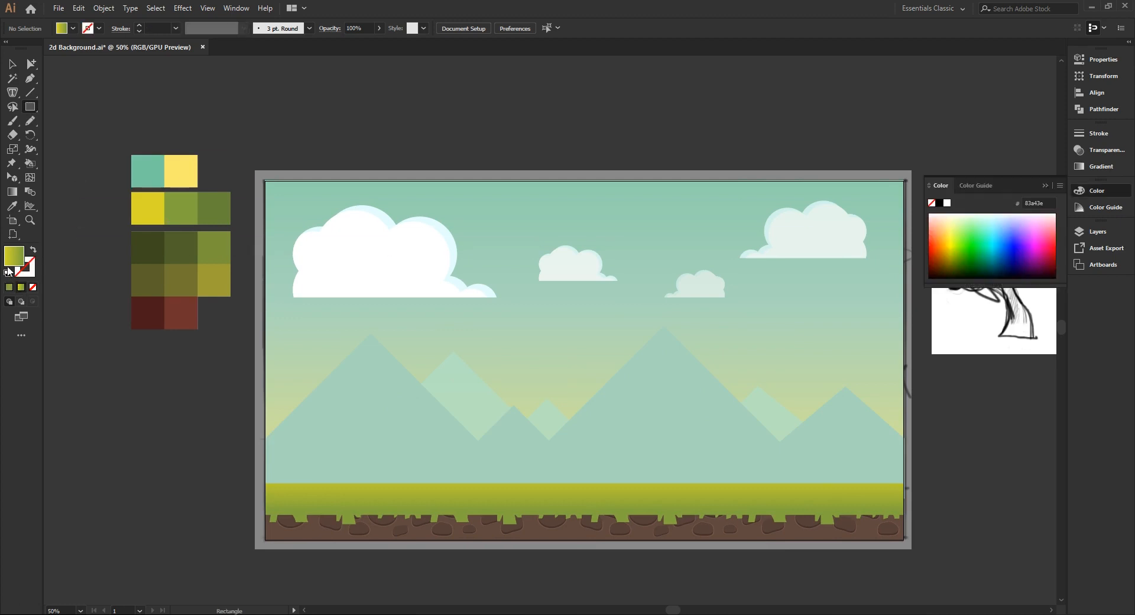
{"action": "left_click", "coordinate": [1100, 166]}
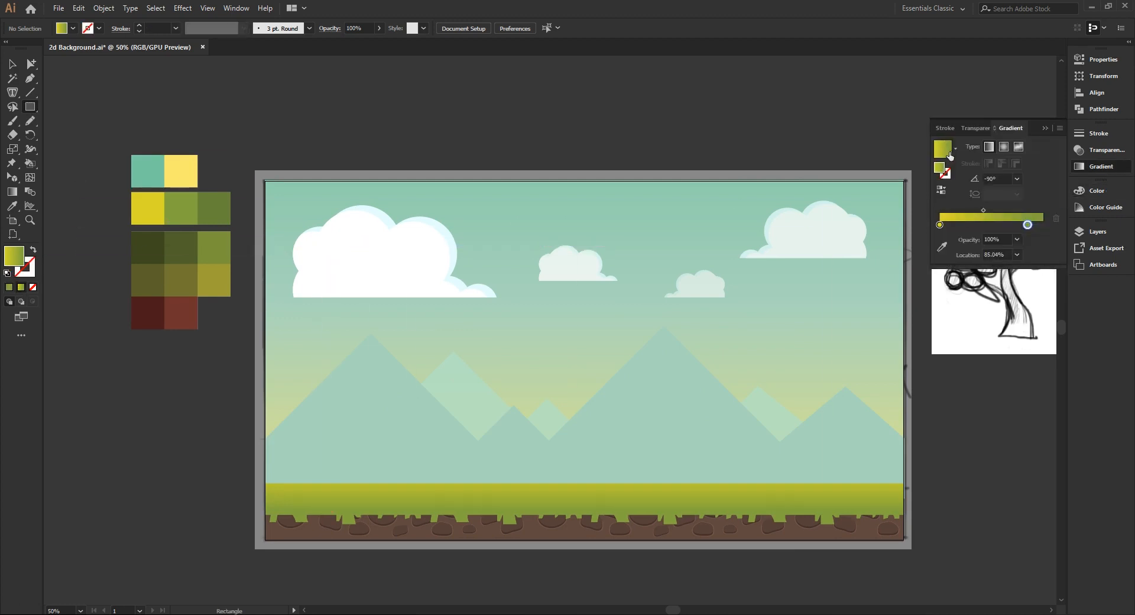
{"action": "left_click", "coordinate": [954, 148]}
{"action": "left_click", "coordinate": [883, 169]}
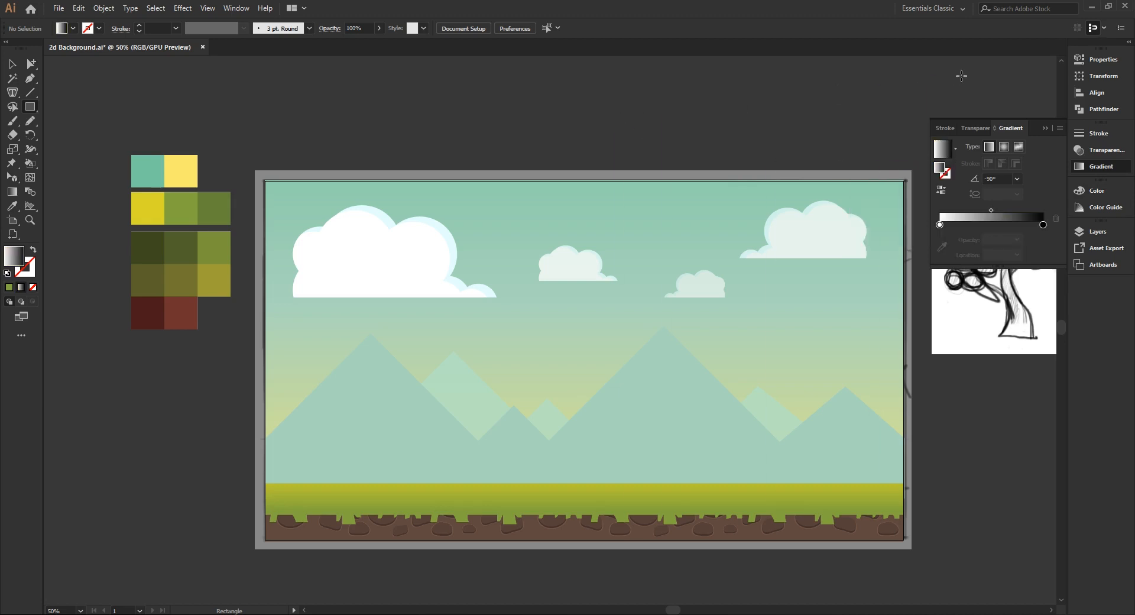
{"action": "scroll", "coordinate": [585, 355], "scroll_direction": "left", "scroll_amount": 2}
{"action": "left_click_drag", "start_coordinate": [326, 502], "coordinate": [966, 540]}
Set the gradient rectangle's blending mode to Multiply so it shades the ground
{"action": "left_click", "coordinate": [14, 64]}
{"action": "left_click", "coordinate": [329, 29]}
{"action": "left_click", "coordinate": [233, 48]}
{"action": "left_click", "coordinate": [236, 84]}
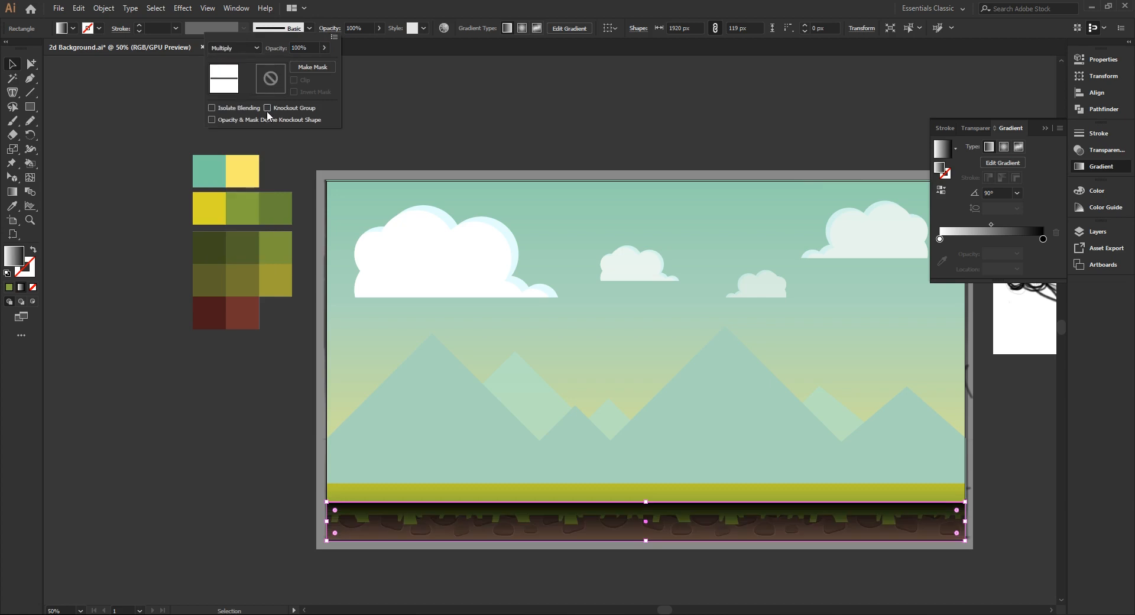
{"action": "left_click", "coordinate": [13, 192]}
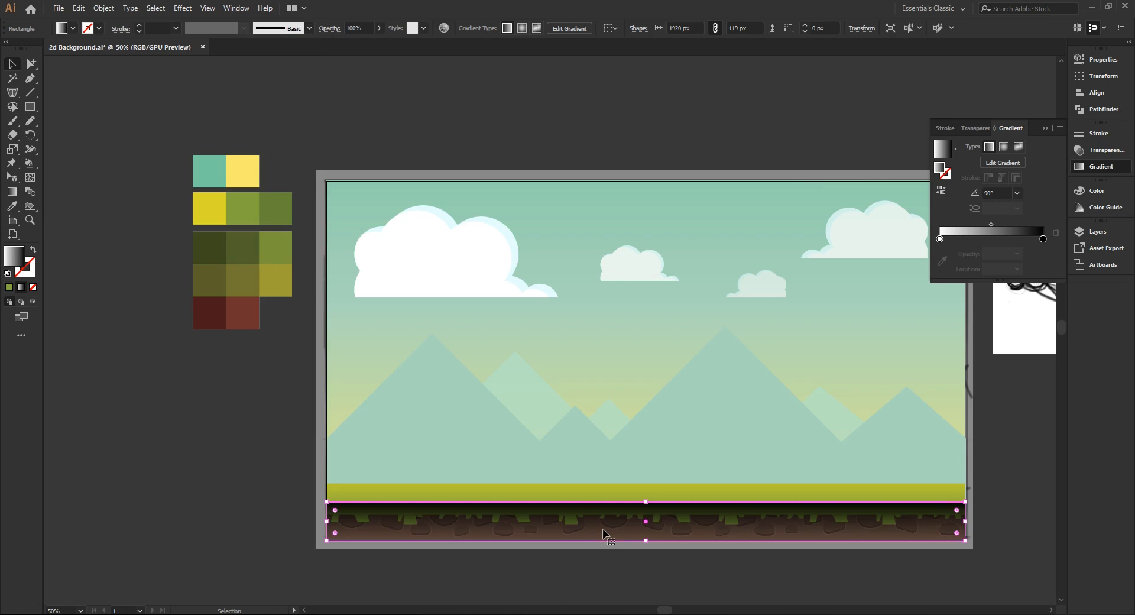
Adjust the shadow rectangle's vertical gradient, placing the black stop at about 46%, so the shading fades just below the grass fringe
{"action": "key", "text": "a"}
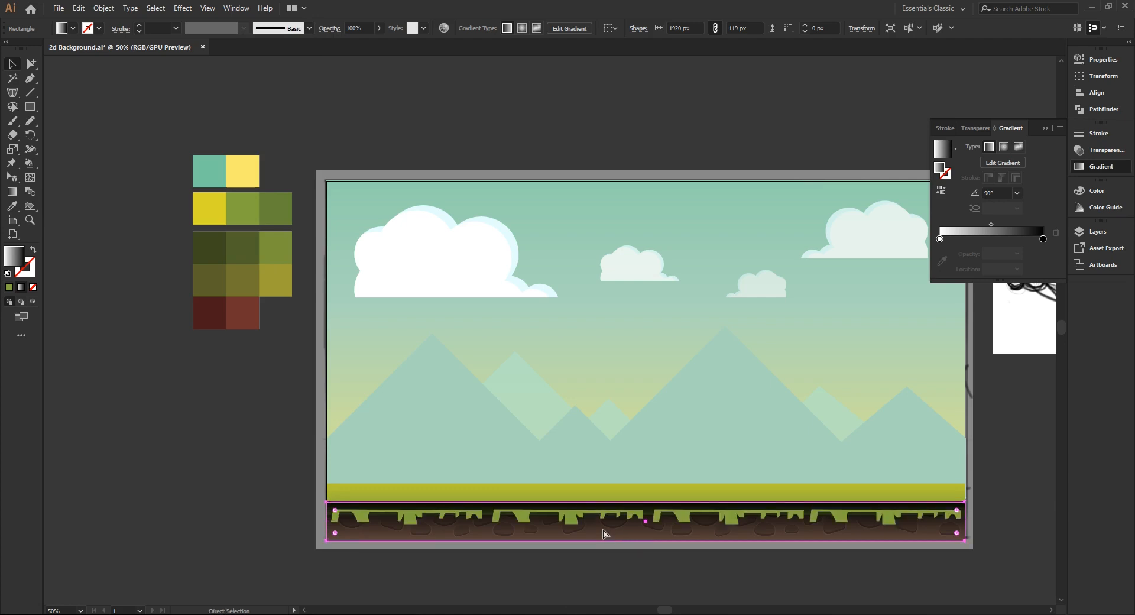
{"action": "key", "text": "g"}
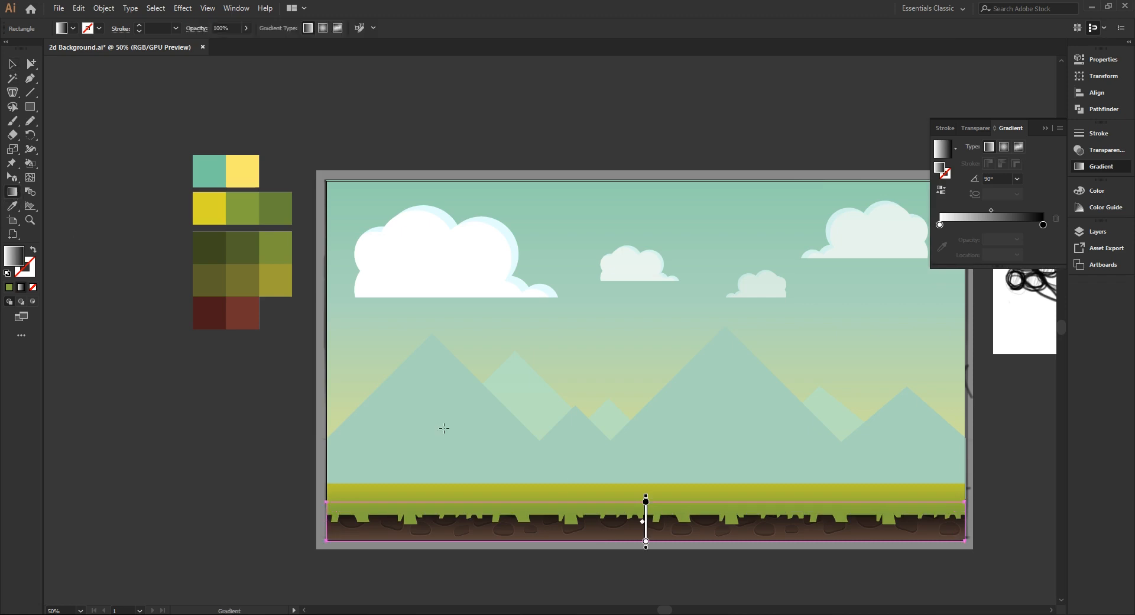
{"action": "left_click_drag", "start_coordinate": [603, 545], "coordinate": [602, 488]}
{"action": "mouse_move", "coordinate": [603, 535]}
{"action": "left_mouse_down"}
{"action": "mouse_move", "coordinate": [603, 519]}
{"action": "mouse_move", "coordinate": [600, 538]}
{"action": "mouse_move", "coordinate": [645, 538]}
{"action": "left_mouse_up"}
{"action": "left_click_drag", "start_coordinate": [646, 478], "coordinate": [646, 491]}
{"action": "left_click_drag", "start_coordinate": [645, 531], "coordinate": [643, 539]}
{"action": "left_click_drag", "start_coordinate": [645, 494], "coordinate": [642, 520]}
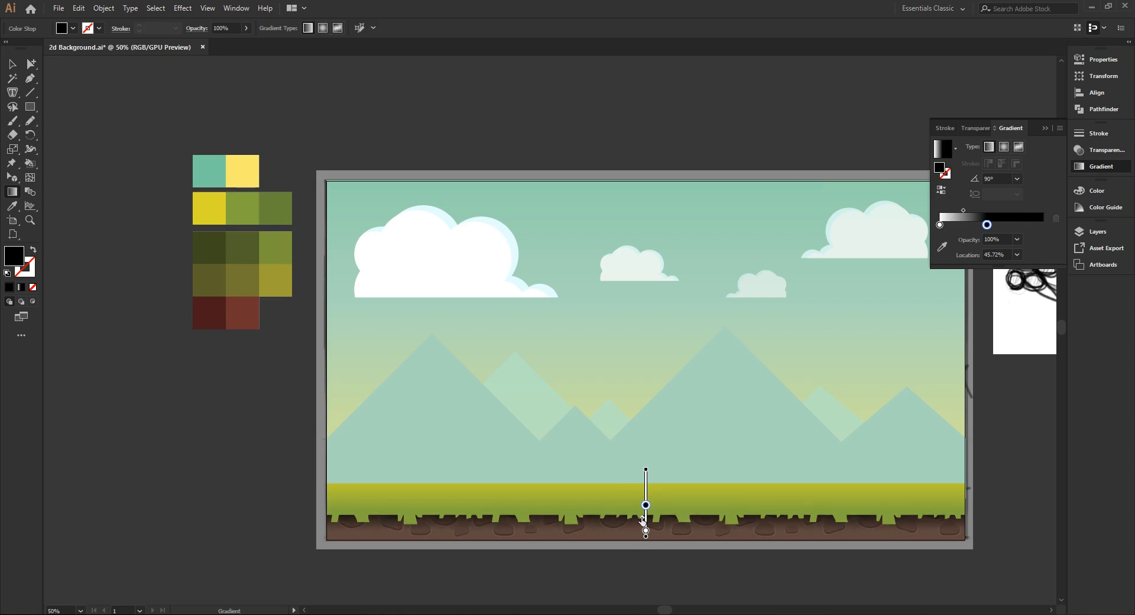
{"action": "left_click_drag", "start_coordinate": [644, 519], "coordinate": [642, 516]}
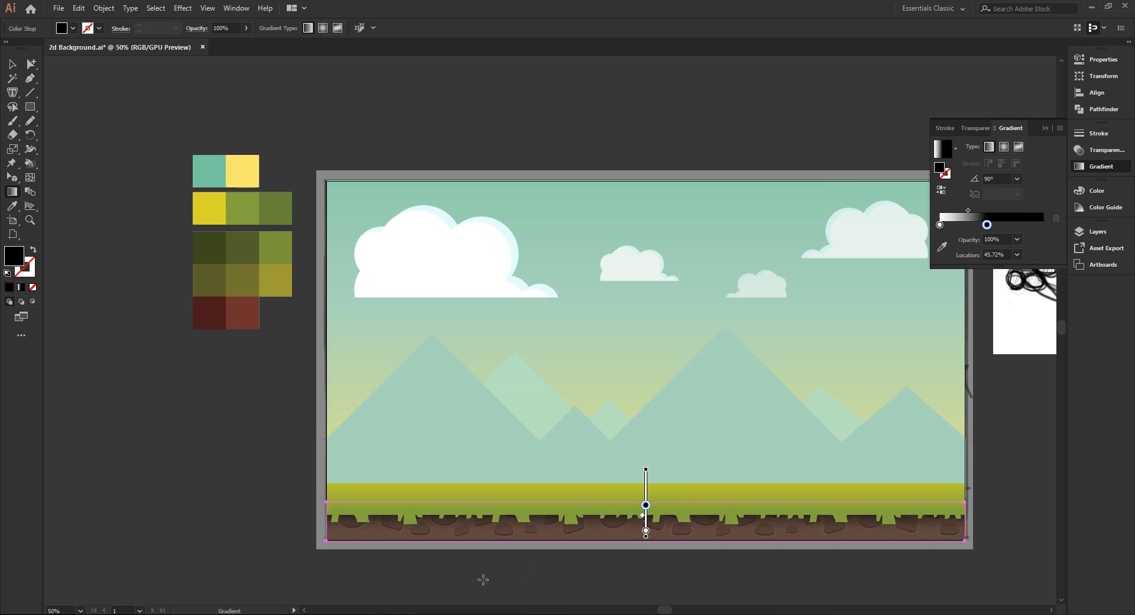
{"action": "left_click", "coordinate": [12, 65]}
{"action": "left_click", "coordinate": [1014, 510]}
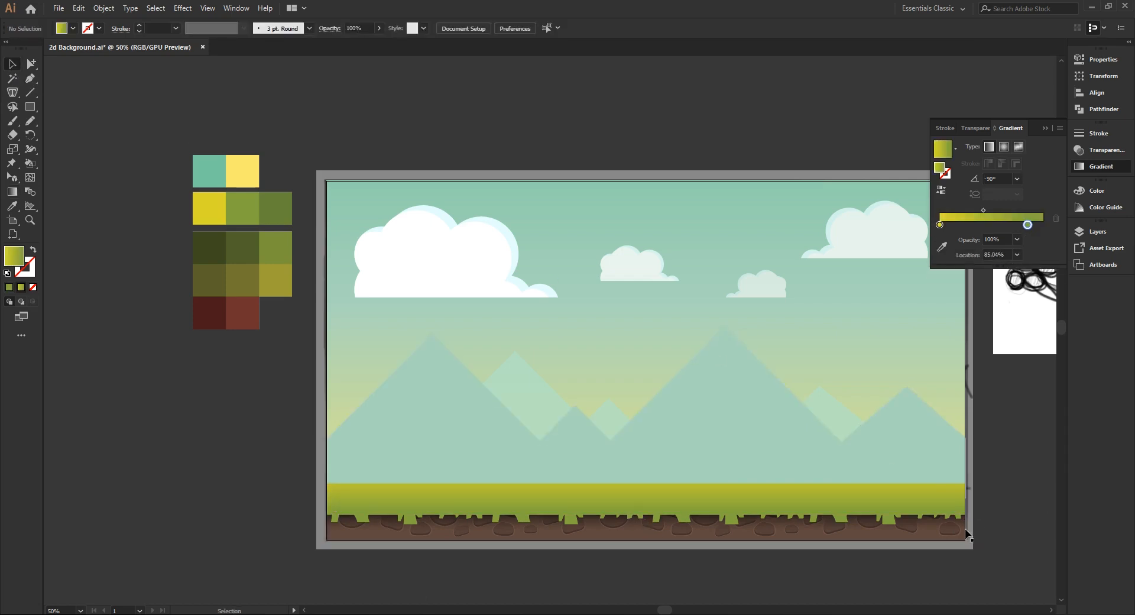
Unite the four grass fringe pieces and the grass band above them into a single shape
{"action": "left_click", "coordinate": [885, 523]}
{"action": "left_click", "coordinate": [733, 520], "text": "shift"}
{"action": "left_click", "coordinate": [573, 520], "text": "shift"}
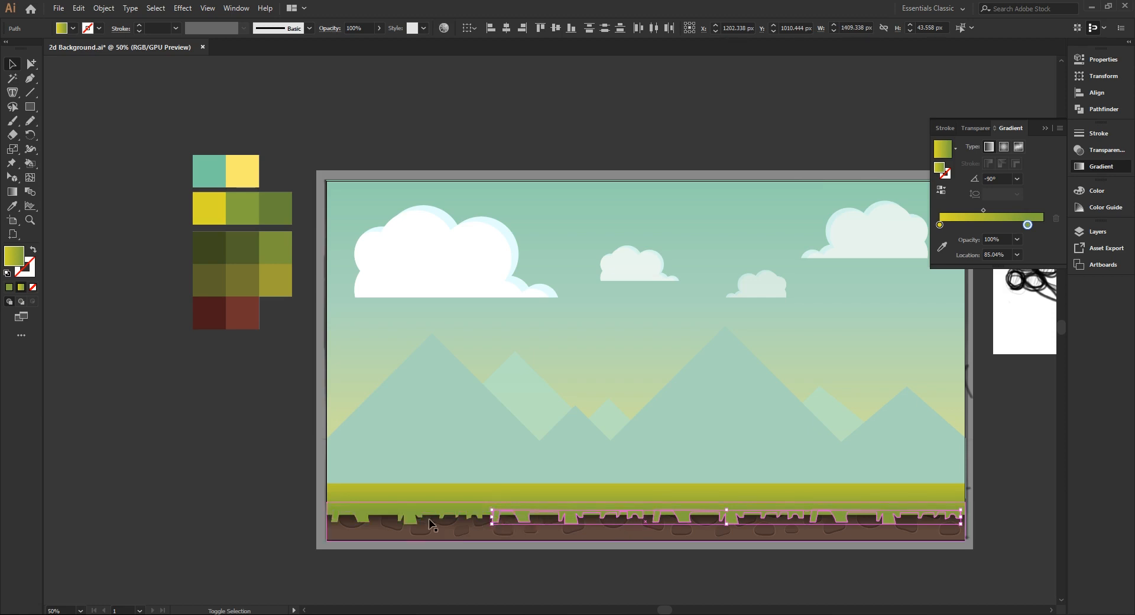
{"action": "left_click", "coordinate": [430, 523], "text": "shift"}
{"action": "left_click", "coordinate": [425, 494], "text": "shift"}
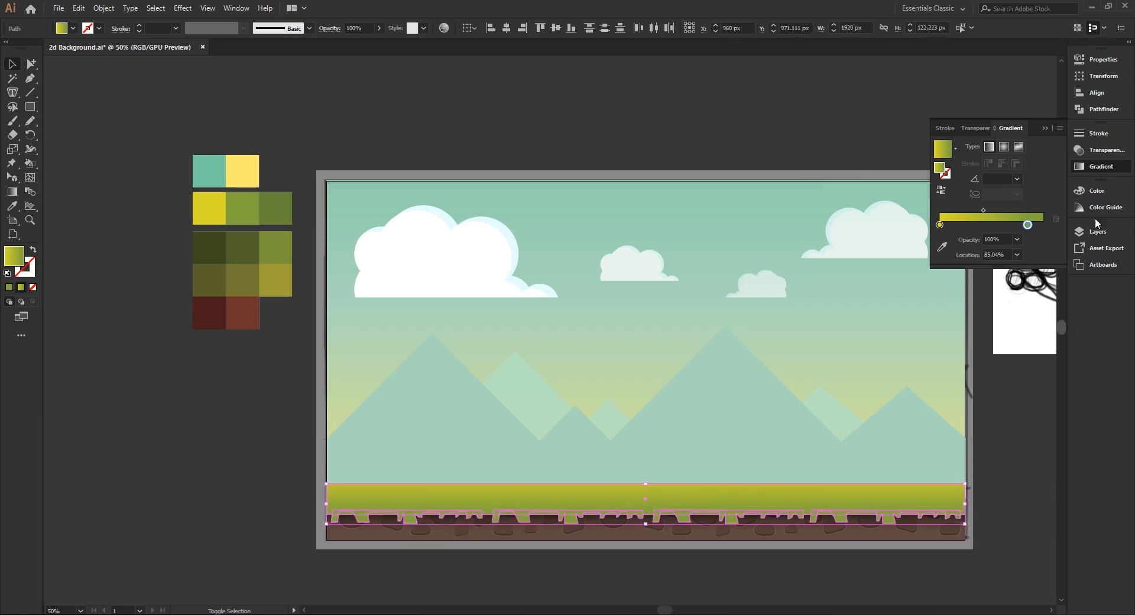
{"action": "left_click", "coordinate": [1091, 111]}
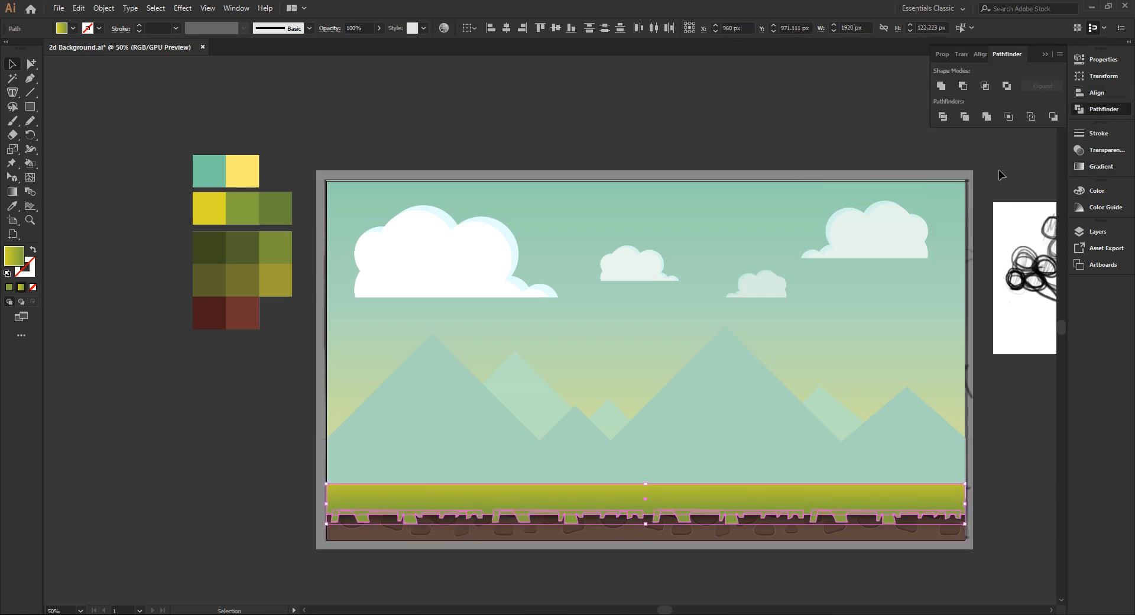
{"action": "left_click", "coordinate": [941, 86]}
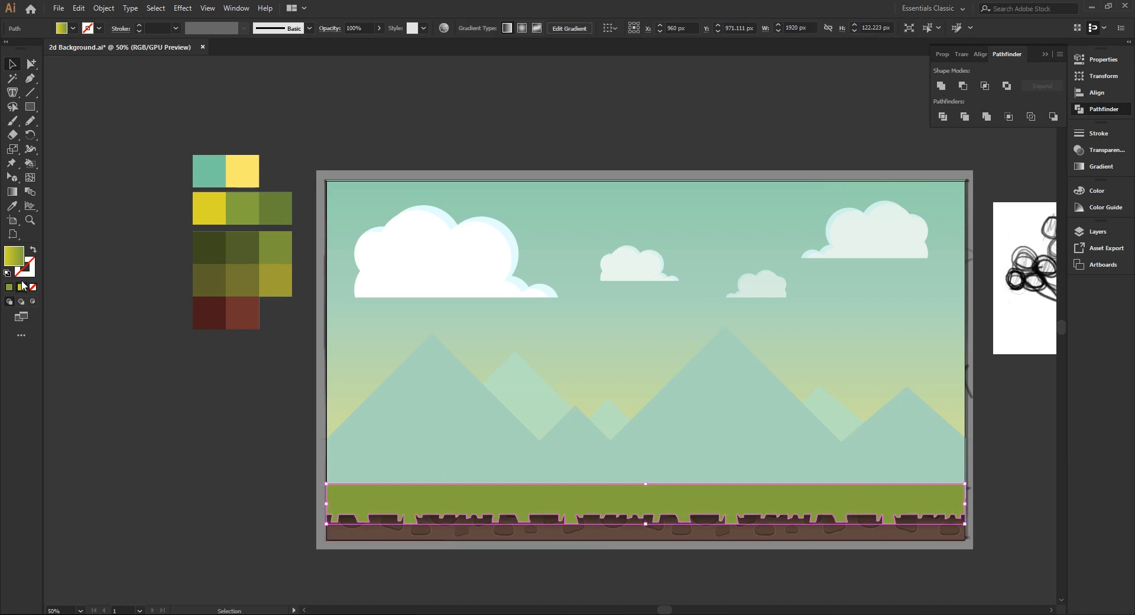
Move the united grass shape's vertical gradient down so it runs from yellow at the upper edge to green at the fringe
{"action": "left_click", "coordinate": [12, 192]}
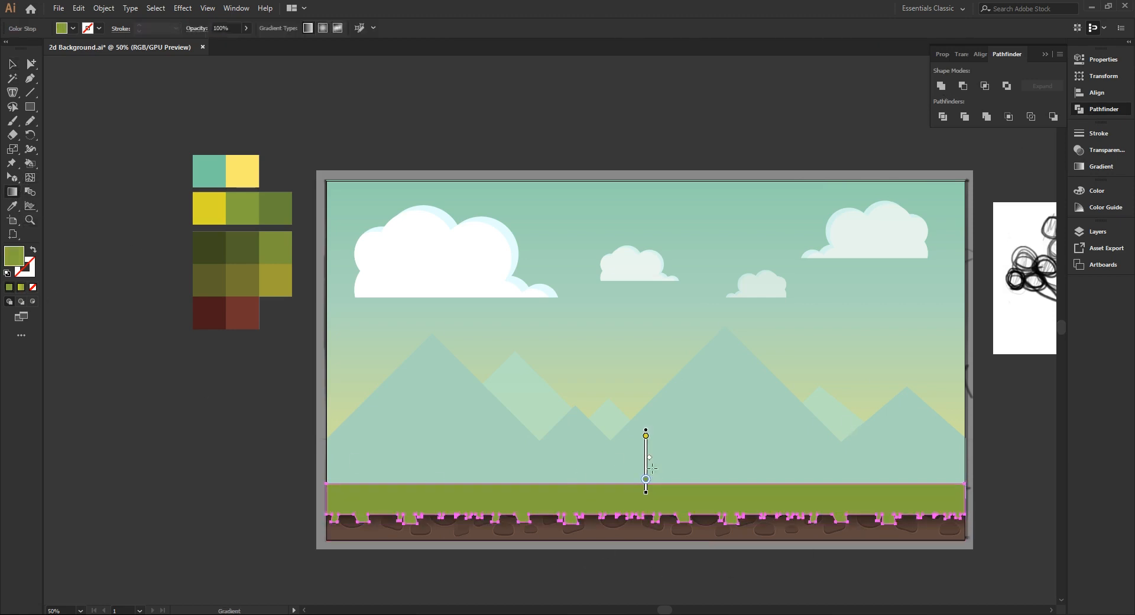
{"action": "mouse_move", "coordinate": [646, 460]}
{"action": "left_mouse_down"}
{"action": "mouse_move", "coordinate": [635, 513]}
{"action": "mouse_move", "coordinate": [650, 521]}
{"action": "mouse_move", "coordinate": [646, 548]}
{"action": "mouse_move", "coordinate": [647, 478]}
{"action": "mouse_move", "coordinate": [644, 534]}
{"action": "left_mouse_up"}
{"action": "left_click", "coordinate": [645, 520]}
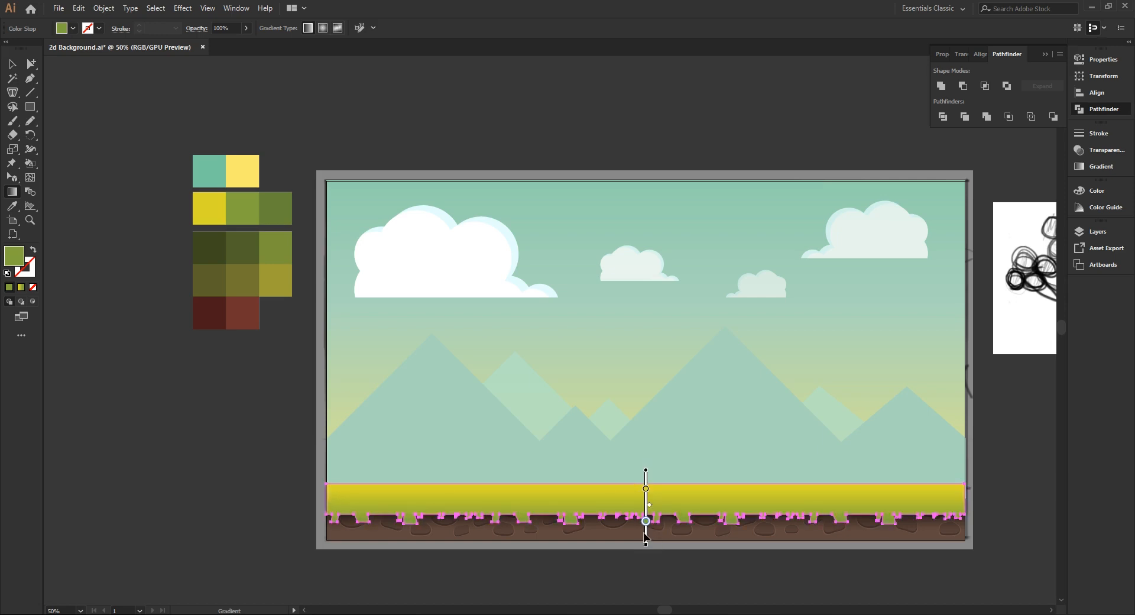
{"action": "left_click", "coordinate": [12, 65]}
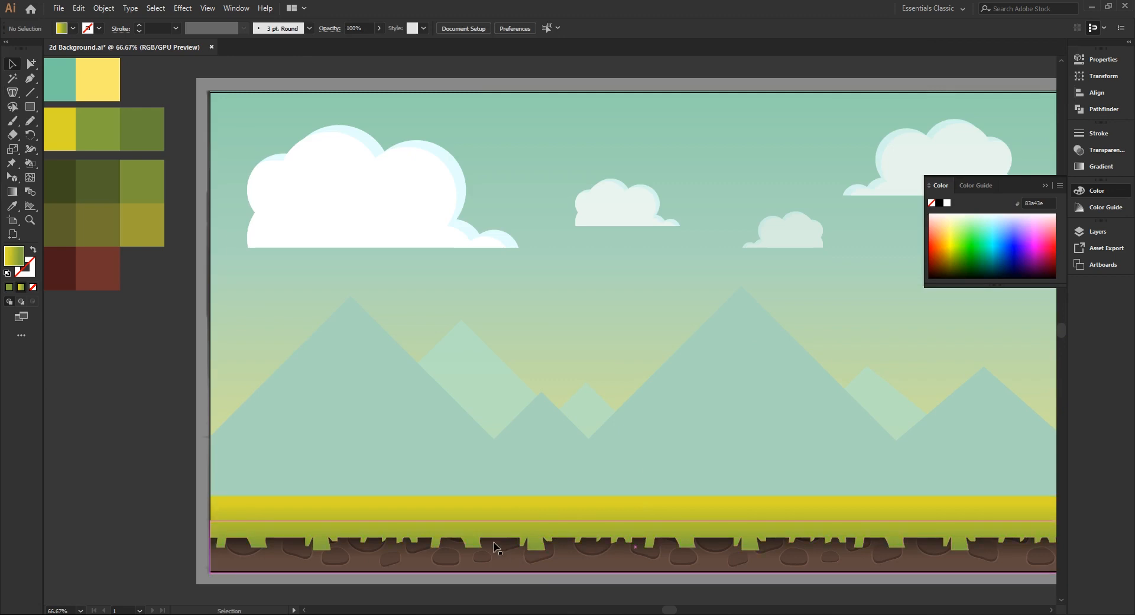
Duplicate the united grass shape in place and offset the copy 3 px downward
{"action": "scroll", "coordinate": [472, 538], "scroll_direction": "up", "scroll_amount": 1}
{"action": "scroll", "coordinate": [474, 542], "scroll_direction": "down", "scroll_amount": 1}
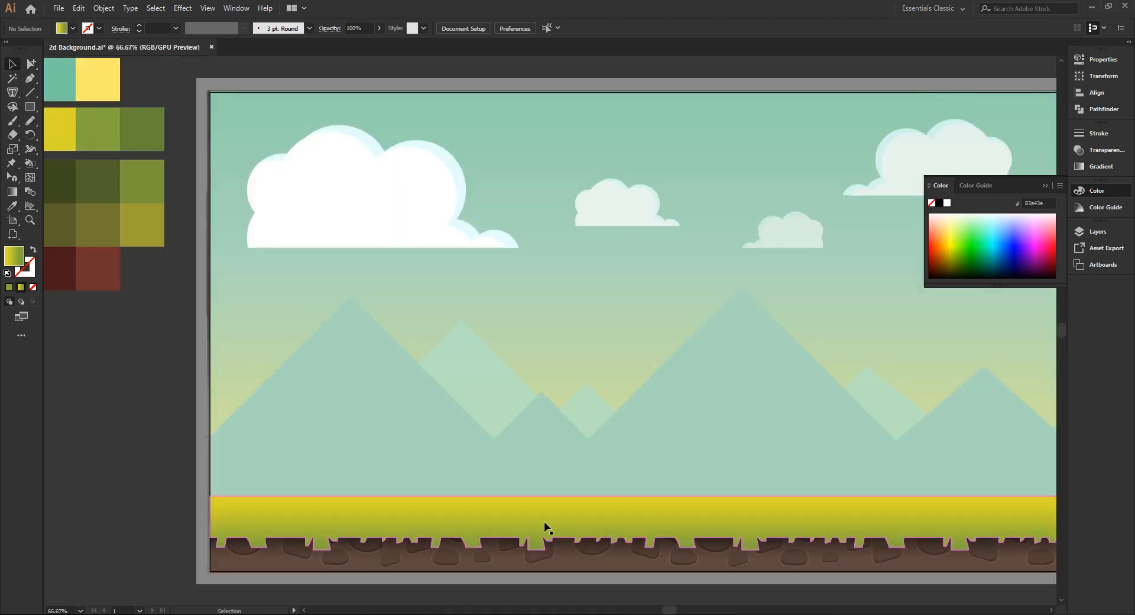
{"action": "left_click", "coordinate": [480, 538]}
{"action": "scroll", "coordinate": [480, 539], "scroll_direction": "up", "scroll_amount": 4}
{"action": "key", "text": "Down"}
{"action": "key", "text": "Down"}
{"action": "key", "text": "Down"}
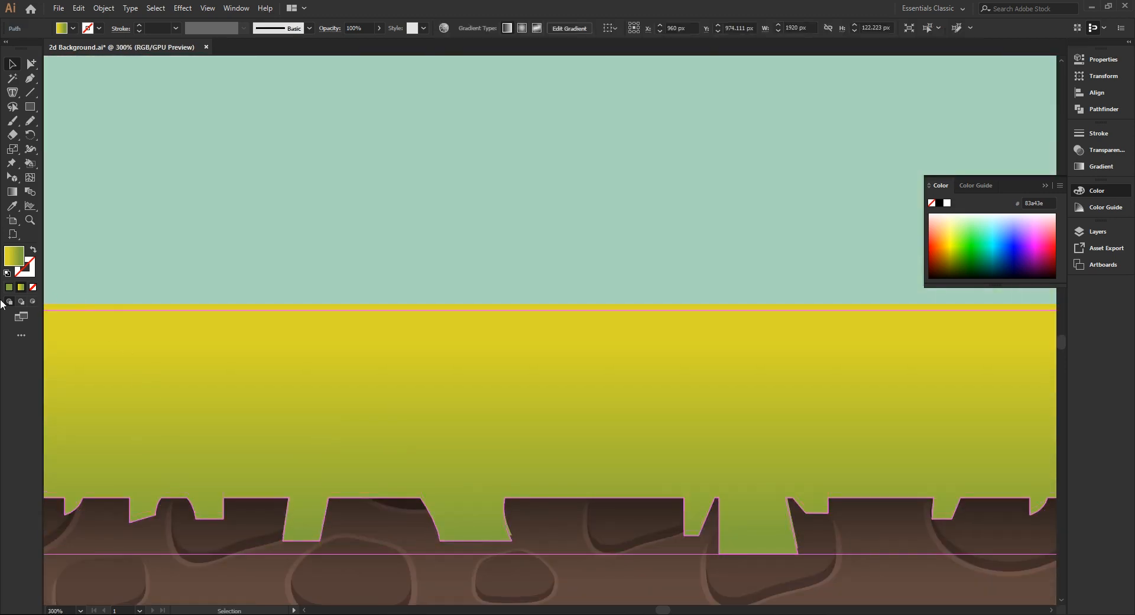
{"action": "scroll", "coordinate": [170, 341], "scroll_direction": "down", "scroll_amount": 4}
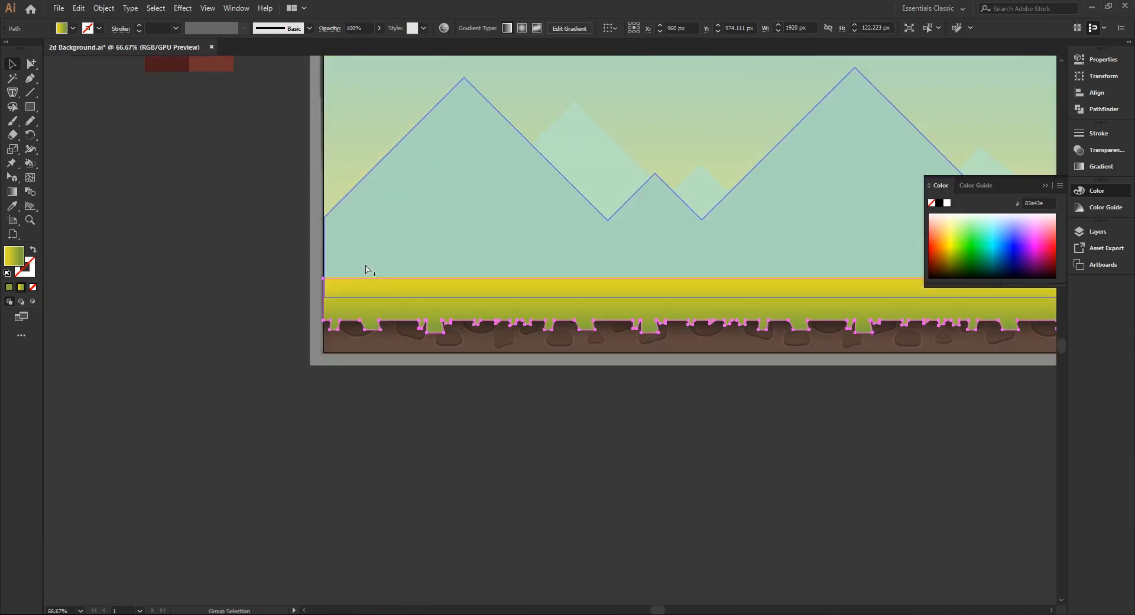
Fill the offset grass copy with the palette's darker green, 678438
{"action": "left_click_drag", "start_coordinate": [569, 239], "coordinate": [463, 367]}
{"action": "left_click", "coordinate": [13, 206]}
{"action": "left_click", "coordinate": [166, 113]}
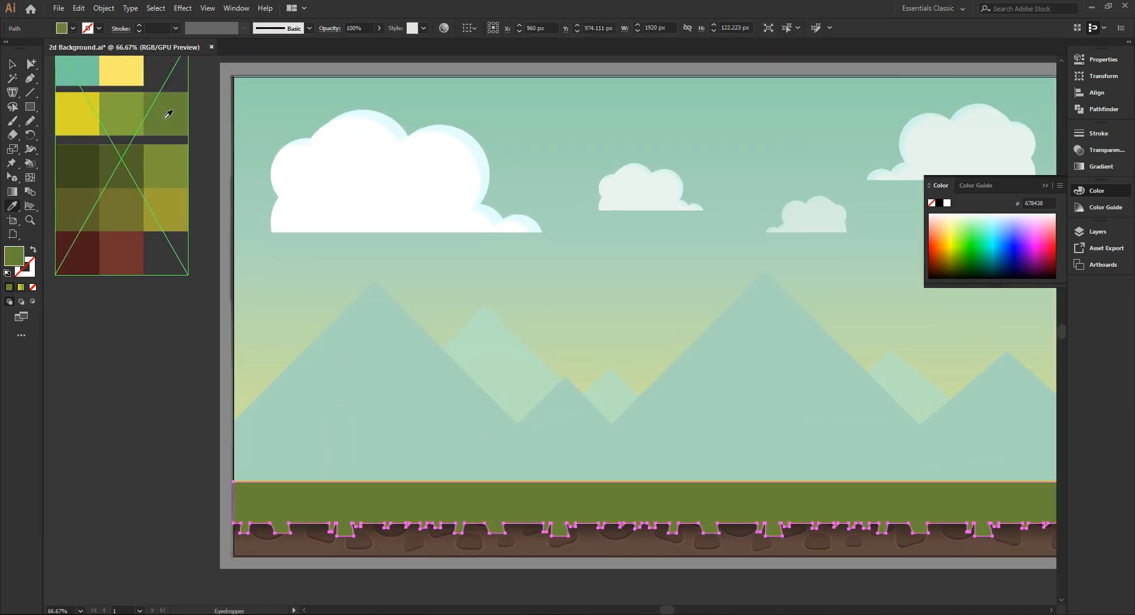
{"action": "left_click", "coordinate": [12, 63]}
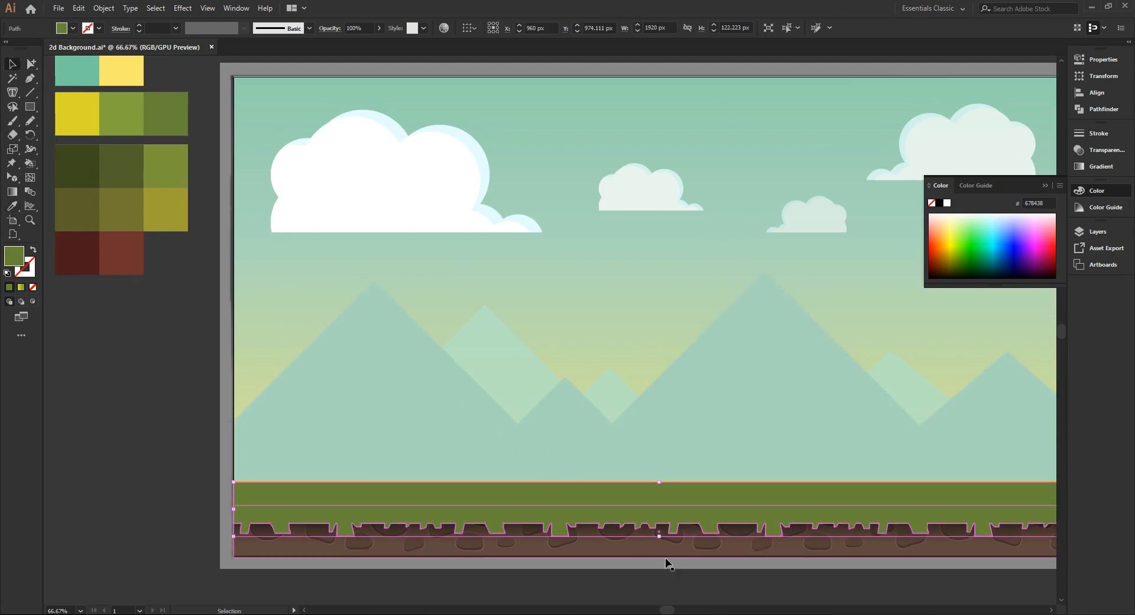
Send the dark green grass copy behind the gradient grass, nudge it down to Y 975.111 px and deselect it
{"action": "key", "text": "a"}
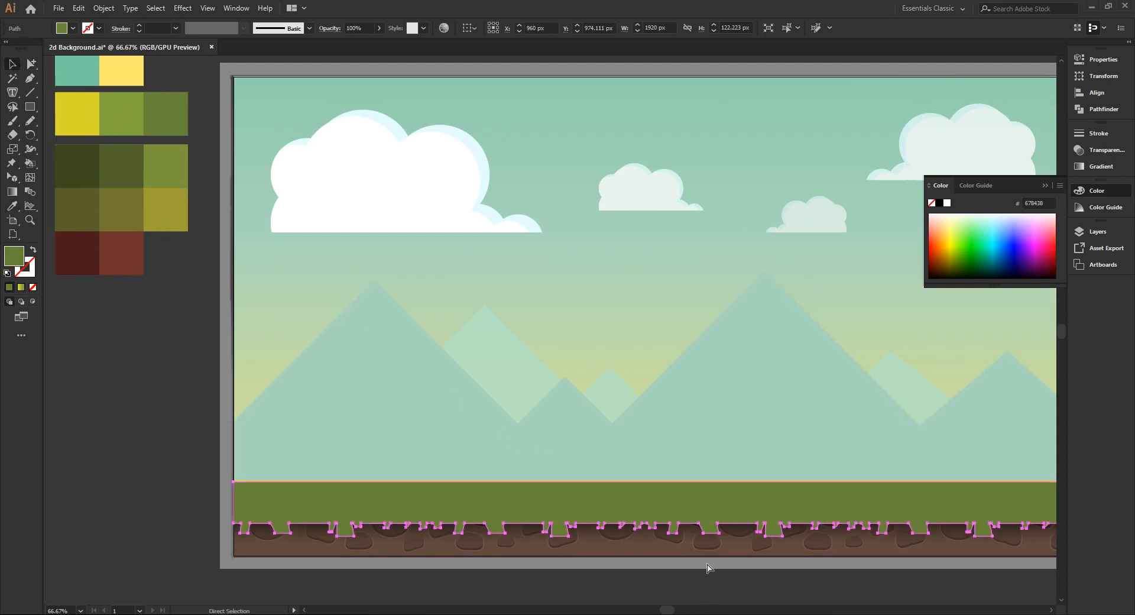
{"action": "key", "text": "ctrl+z"}
{"action": "key", "text": "v"}
{"action": "scroll", "coordinate": [319, 532], "scroll_direction": "up", "scroll_amount": 3}
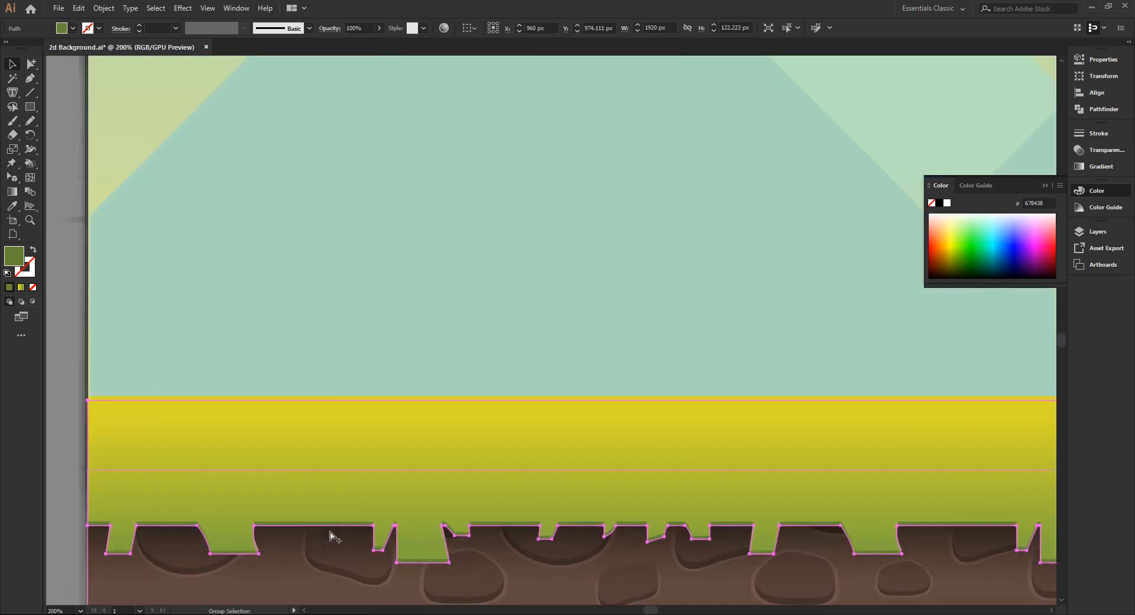
{"action": "key", "text": "Down"}
{"action": "key", "text": "Down"}
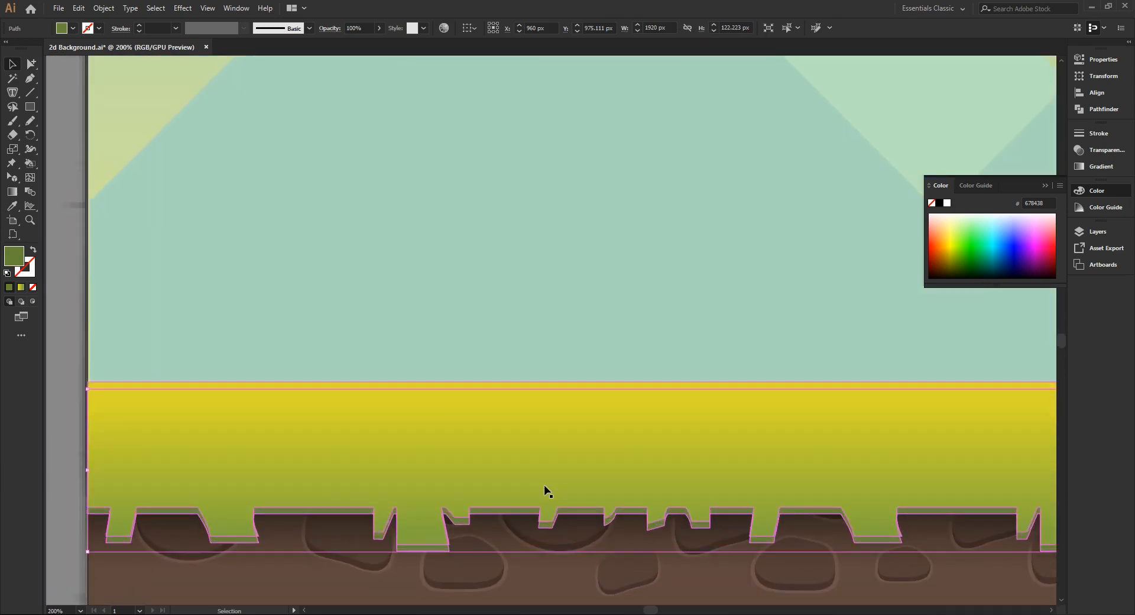
{"action": "left_click", "coordinate": [62, 350]}
{"action": "scroll", "coordinate": [327, 440], "scroll_direction": "down", "scroll_amount": 2}
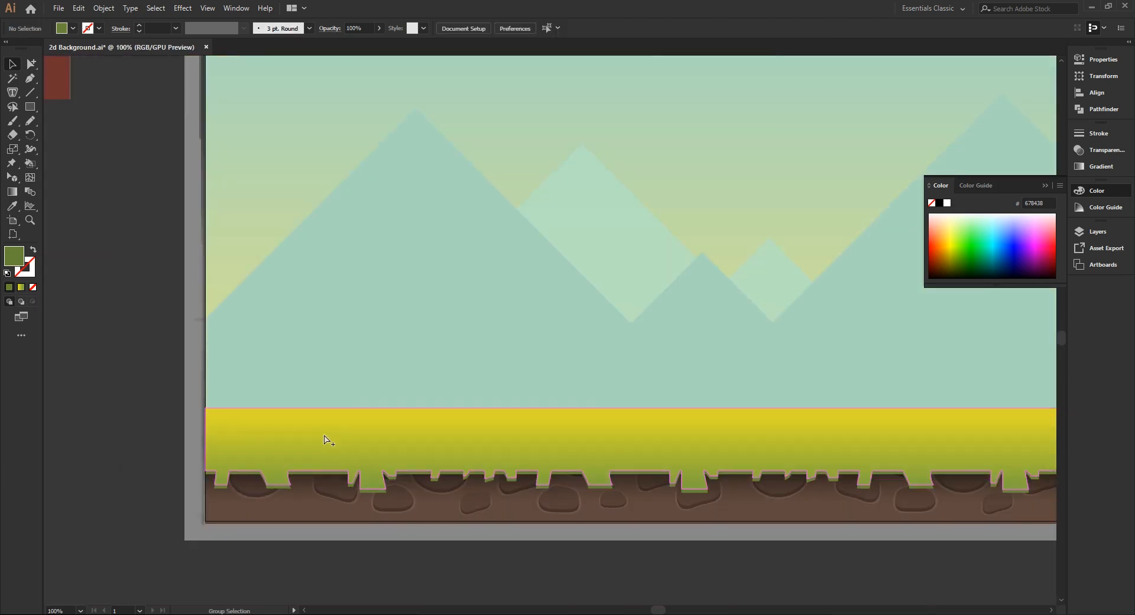
{"action": "scroll", "coordinate": [459, 554], "scroll_direction": "down", "scroll_amount": 2}
{"action": "scroll", "coordinate": [458, 554], "scroll_direction": "up", "scroll_amount": 1}
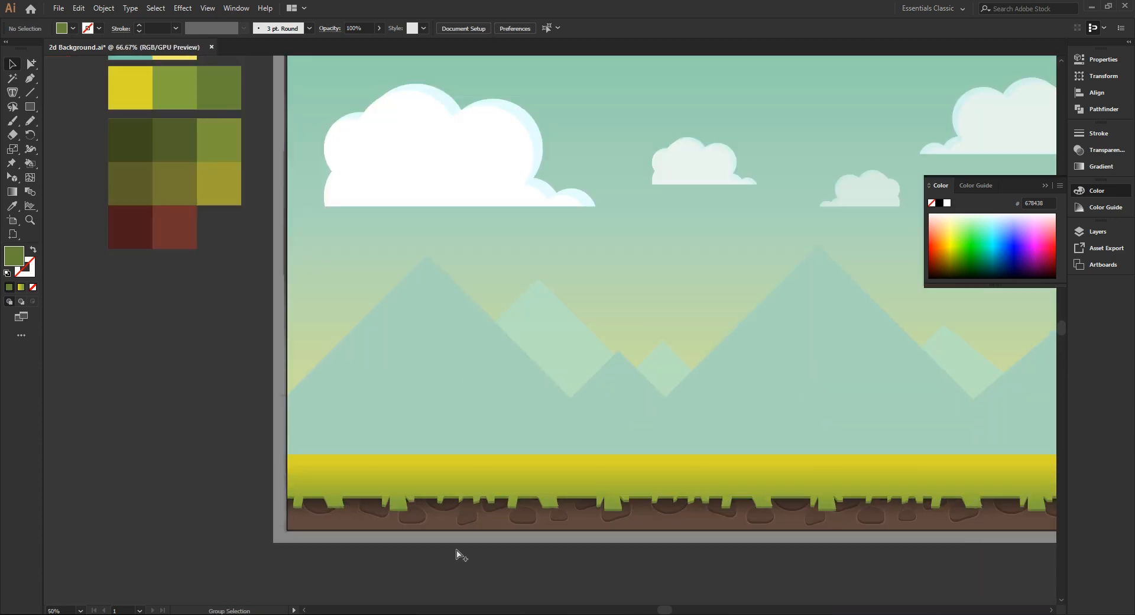
Recolor the grass copy behind the fringe with the palette's dark olive green, 50602a, and deselect it
{"action": "left_click", "coordinate": [342, 508]}
{"action": "left_click", "coordinate": [12, 207]}
{"action": "left_click", "coordinate": [168, 143]}
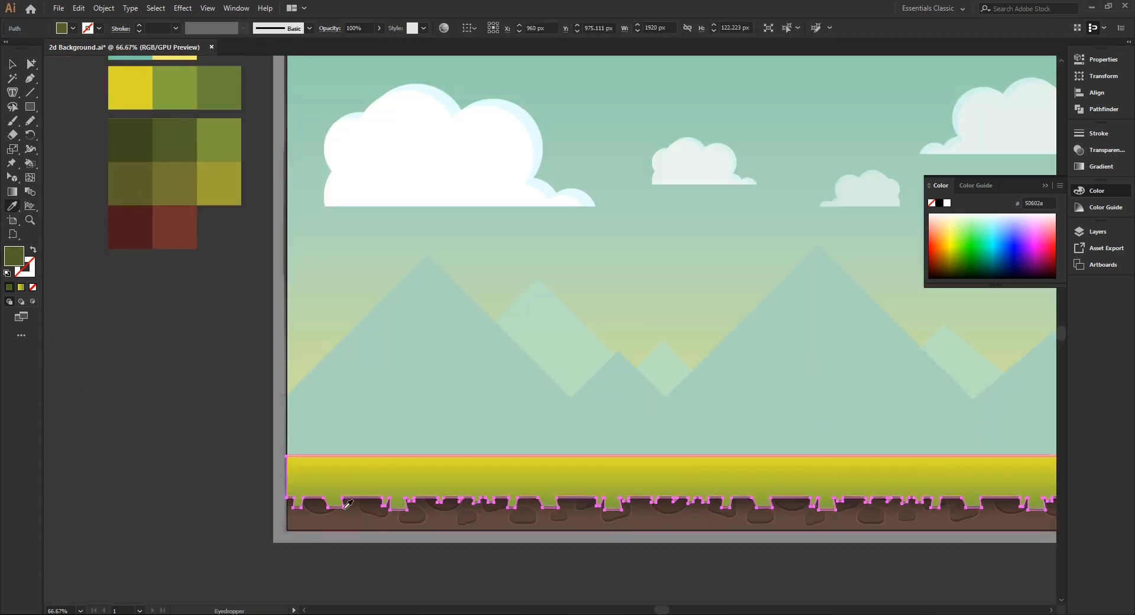
{"action": "left_click", "coordinate": [12, 64]}
{"action": "left_click", "coordinate": [167, 342]}
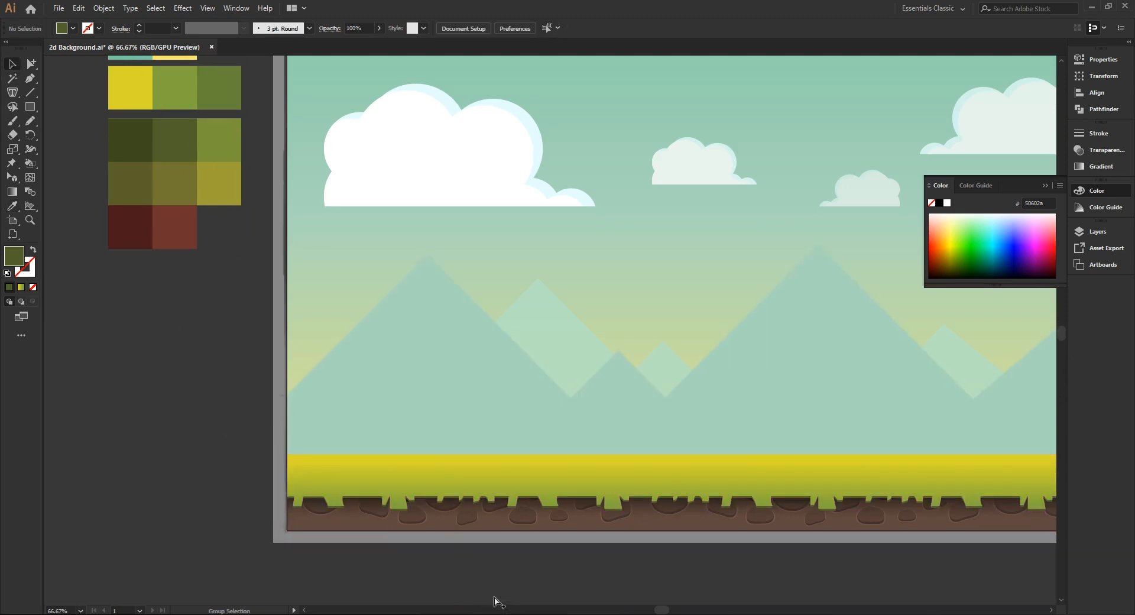
Unlock Layer 1, which holds the linked tree sketch beside the artboard
{"action": "scroll", "coordinate": [576, 568], "scroll_direction": "down", "scroll_amount": 1}
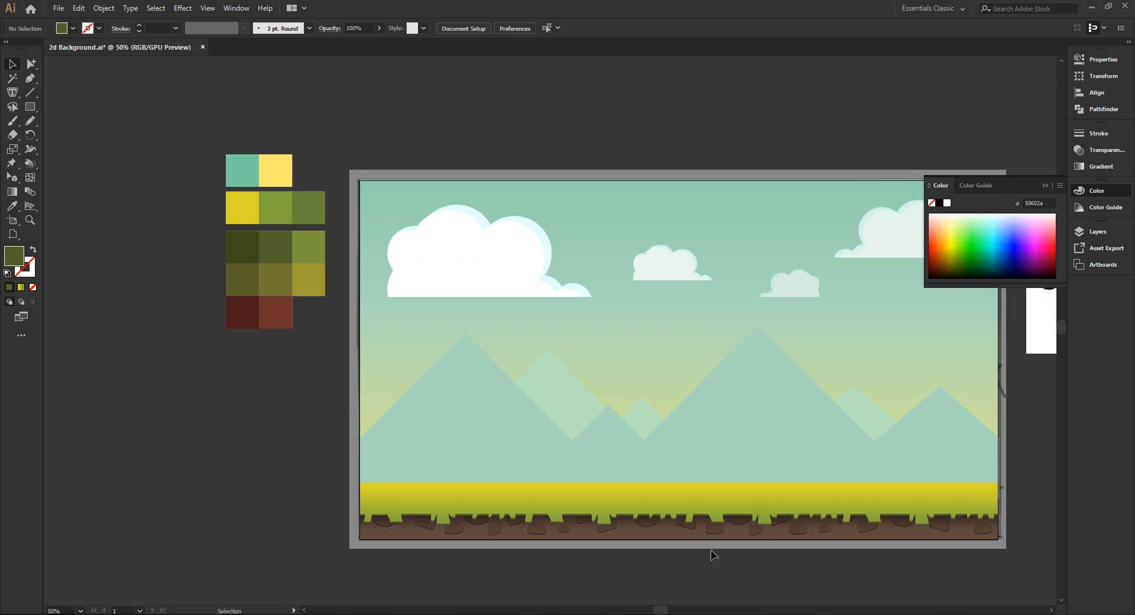
{"action": "scroll", "coordinate": [710, 549], "scroll_direction": "right", "scroll_amount": 2}
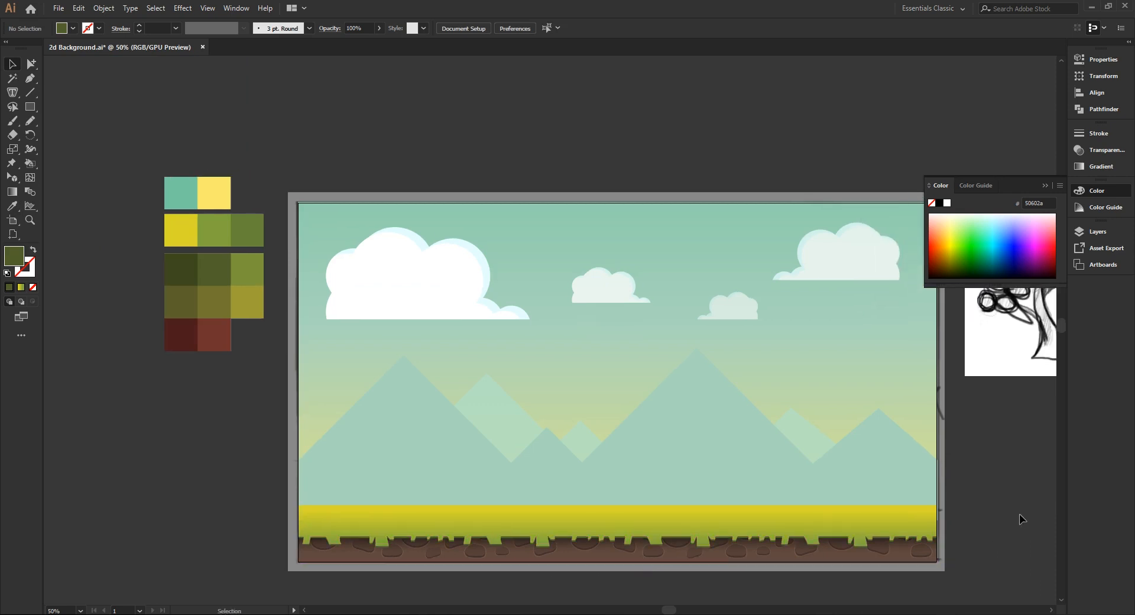
{"action": "left_click", "coordinate": [1045, 478]}
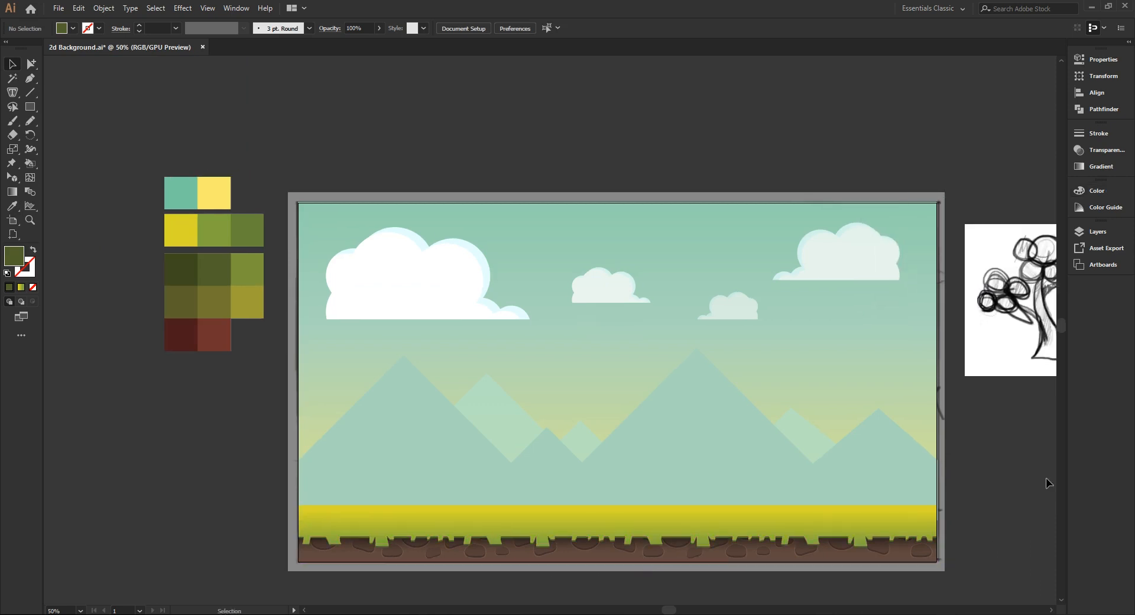
{"action": "left_click_drag", "start_coordinate": [1000, 436], "coordinate": [869, 481]}
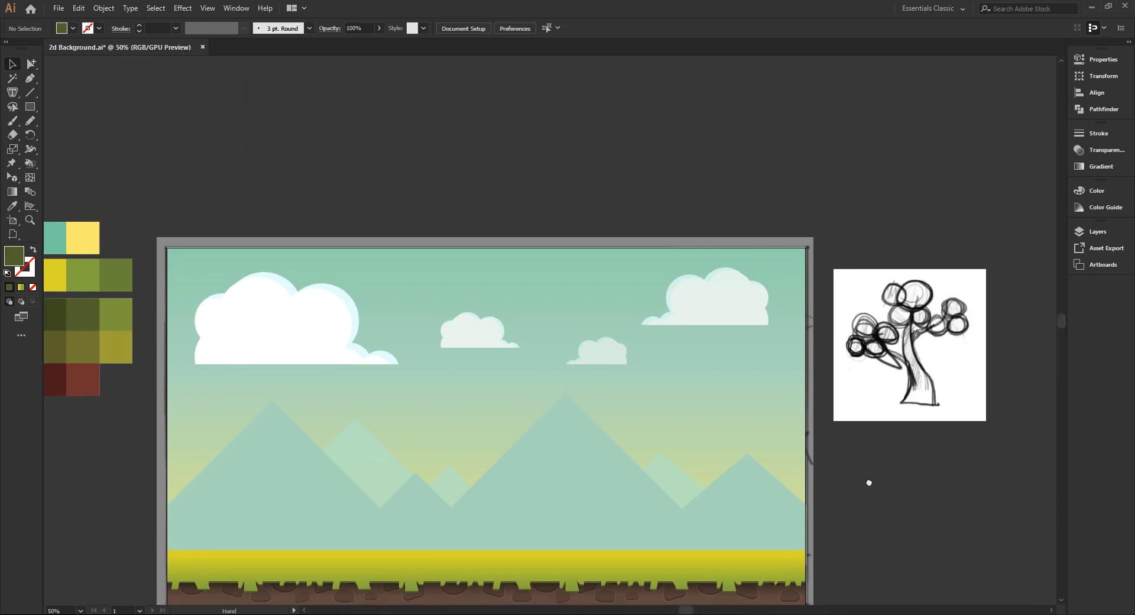
{"action": "scroll", "coordinate": [978, 350], "scroll_direction": "down", "scroll_amount": 2}
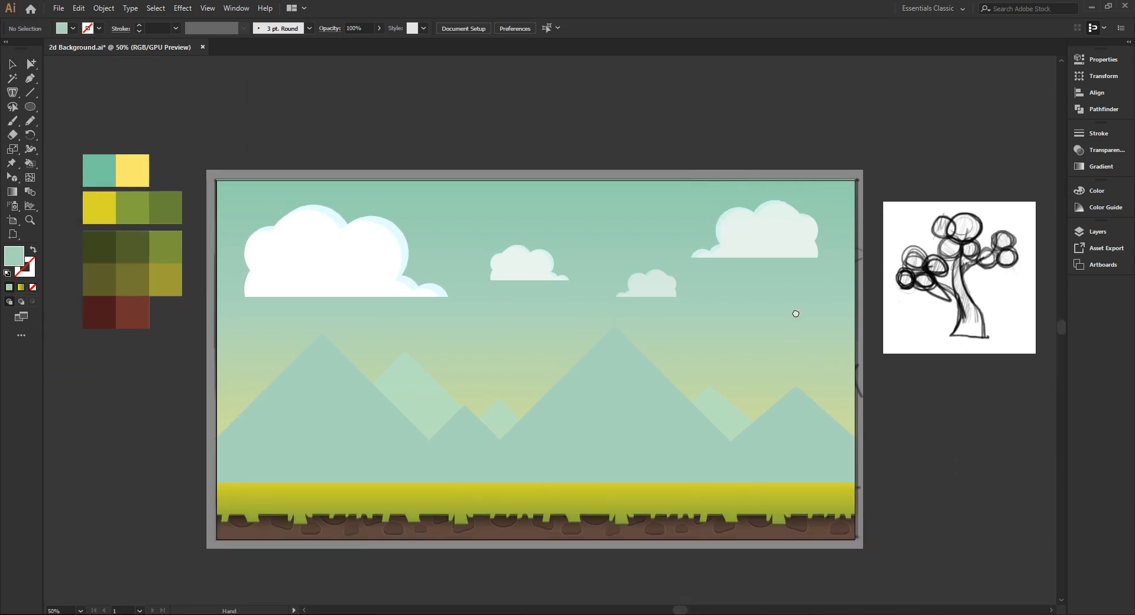
{"action": "left_click_drag", "start_coordinate": [915, 264], "coordinate": [900, 274]}
{"action": "left_click", "coordinate": [1098, 230]}
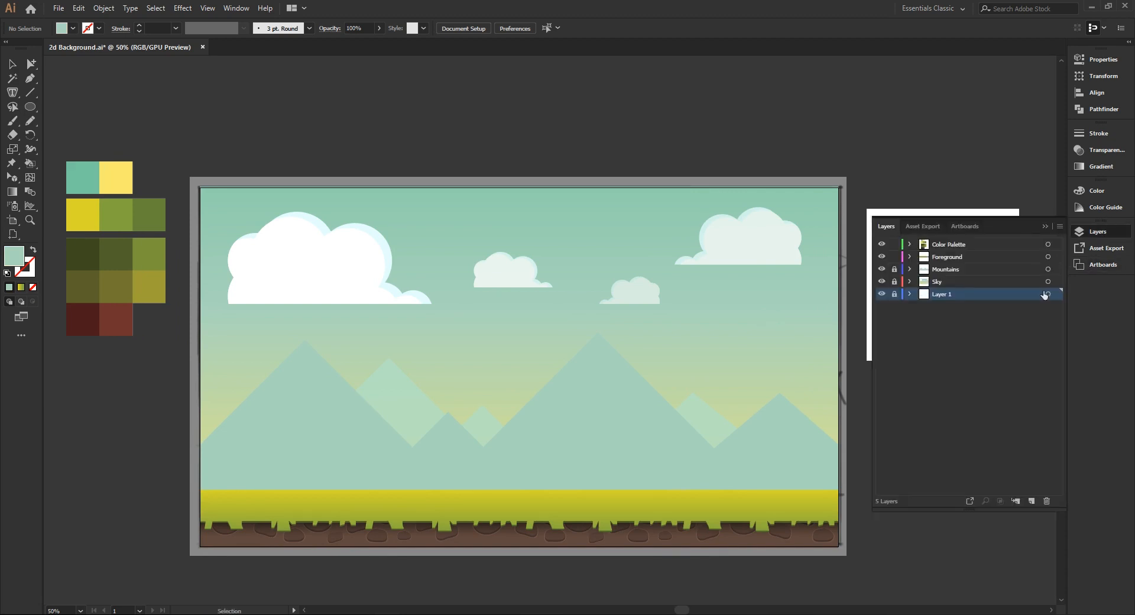
{"action": "left_click", "coordinate": [894, 293]}
Add a new layer directly above the Foreground layer and name it Tree
{"action": "left_click", "coordinate": [1030, 501]}
{"action": "left_click_drag", "start_coordinate": [951, 294], "coordinate": [950, 254]}
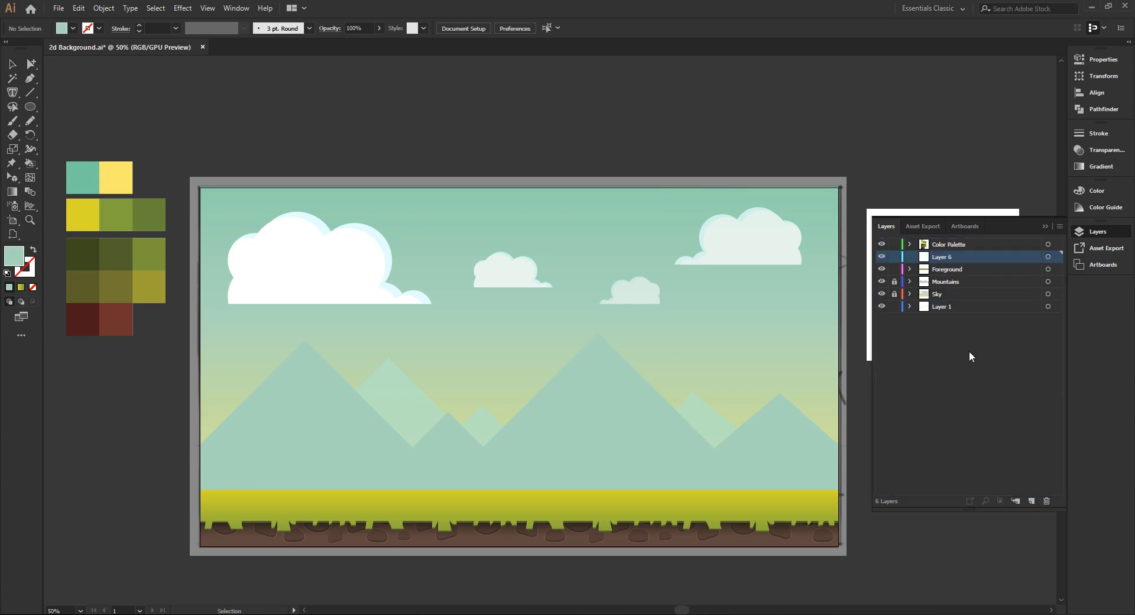
{"action": "double_click", "coordinate": [942, 256]}
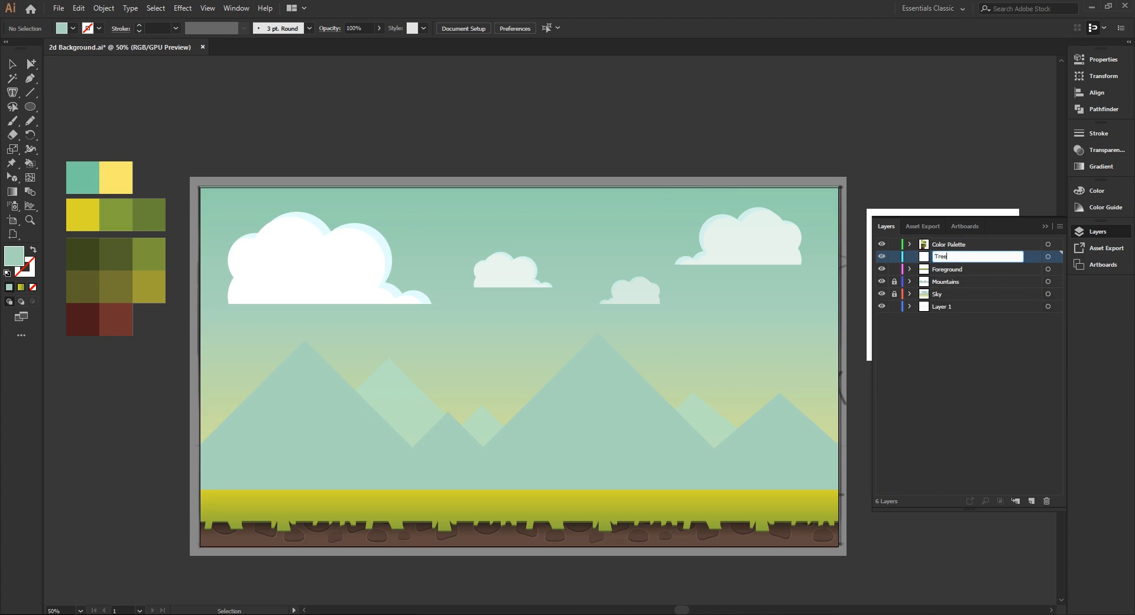
{"action": "key", "text": "Return"}
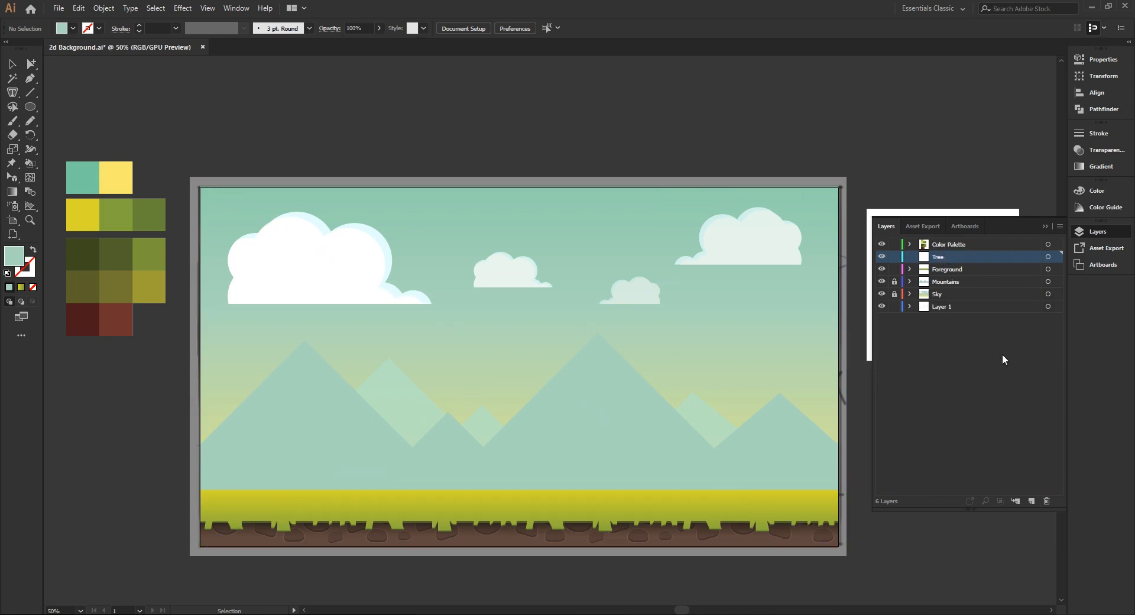
Move the linked tree sketch from Layer 1 into the Tree layer
{"action": "left_click", "coordinate": [925, 307]}
{"action": "left_click", "coordinate": [909, 306]}
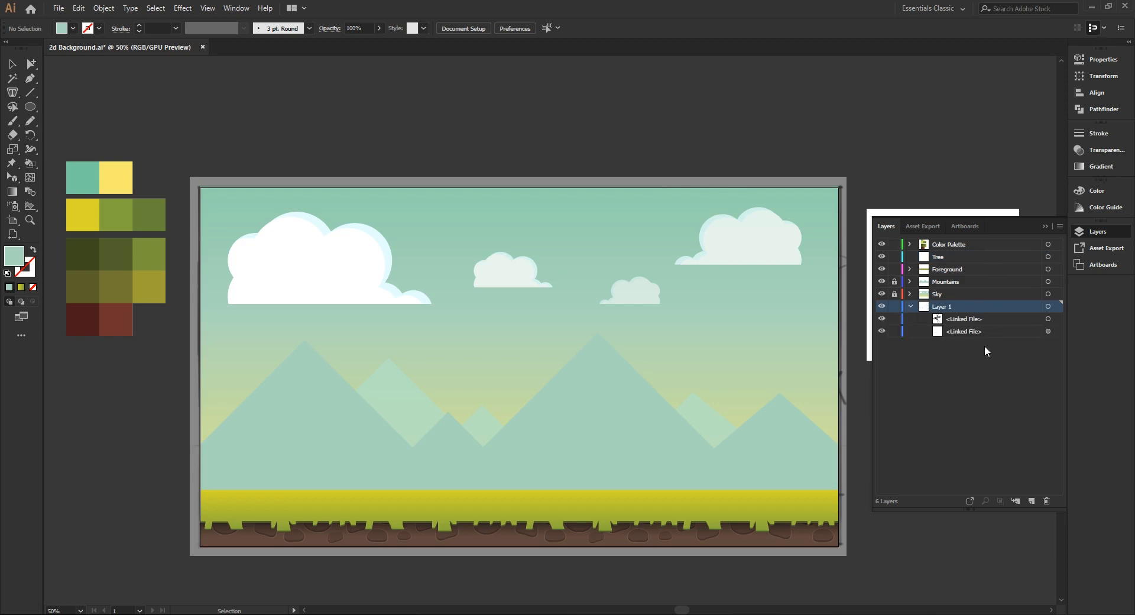
{"action": "scroll", "coordinate": [957, 177], "scroll_direction": "down", "scroll_amount": 5}
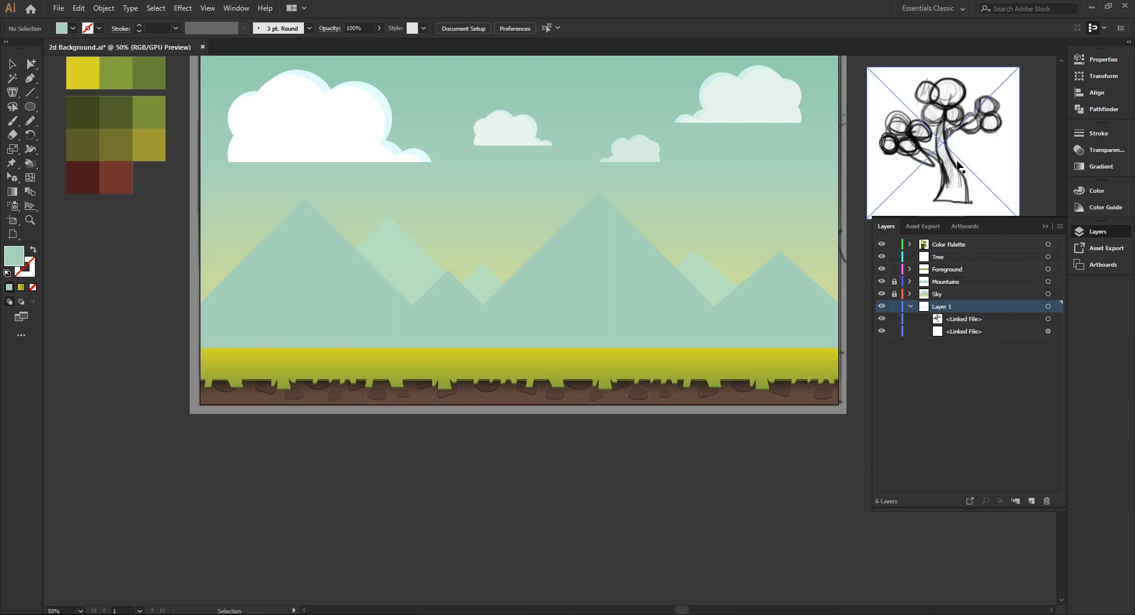
{"action": "left_click", "coordinate": [962, 171]}
{"action": "left_click_drag", "start_coordinate": [1043, 323], "coordinate": [956, 261]}
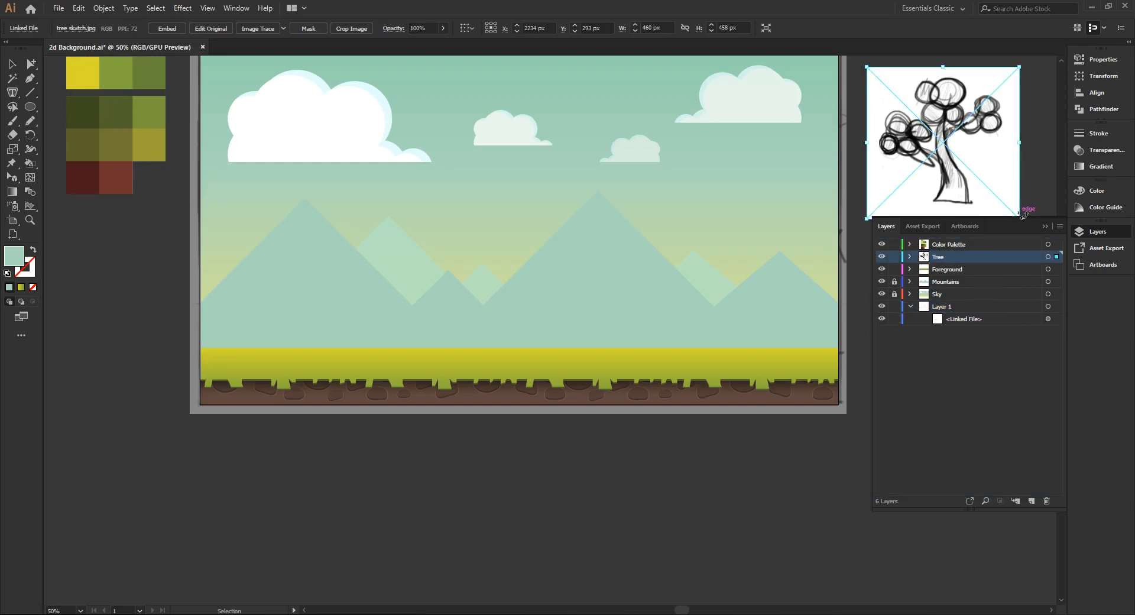
Collapse and lock Layer 1, and lock the Foreground layer as well
{"action": "left_click", "coordinate": [910, 307]}
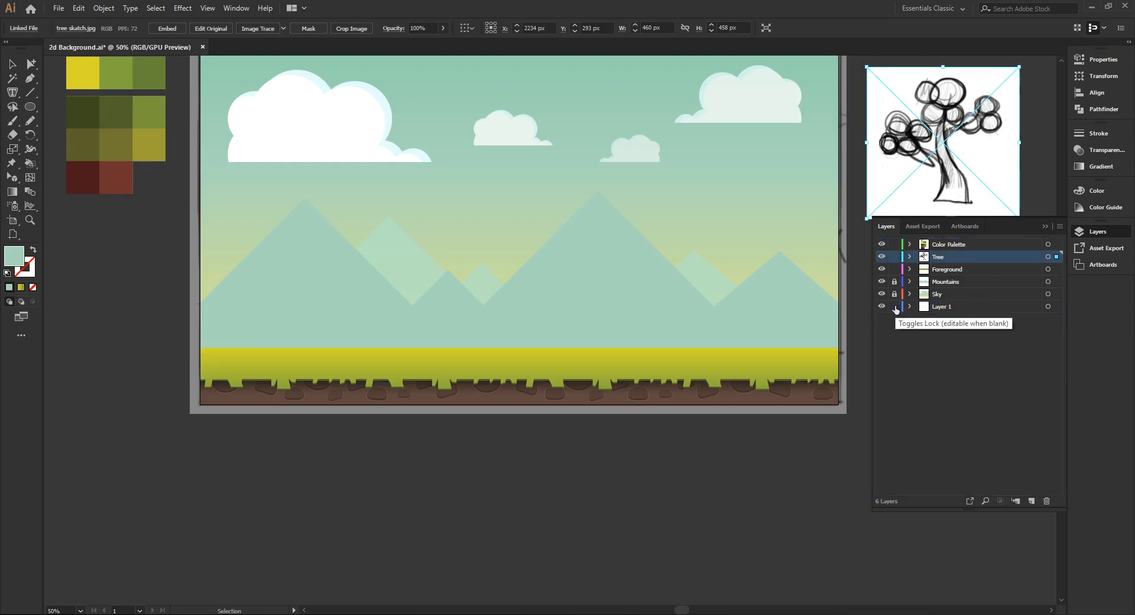
{"action": "left_click", "coordinate": [894, 306]}
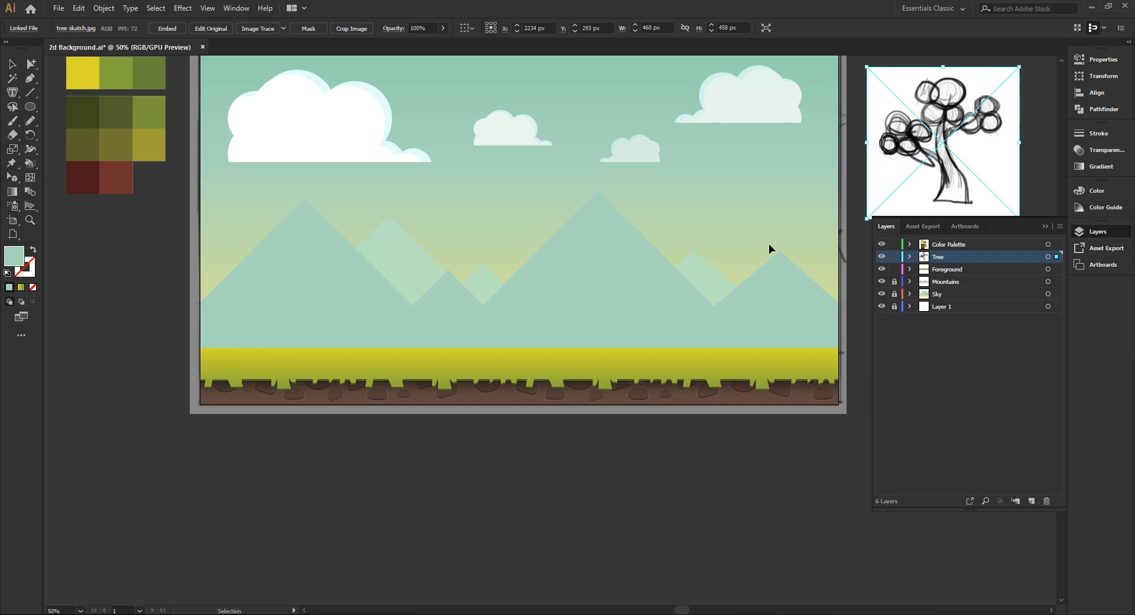
{"action": "scroll", "coordinate": [772, 241], "scroll_direction": "up", "scroll_amount": 3}
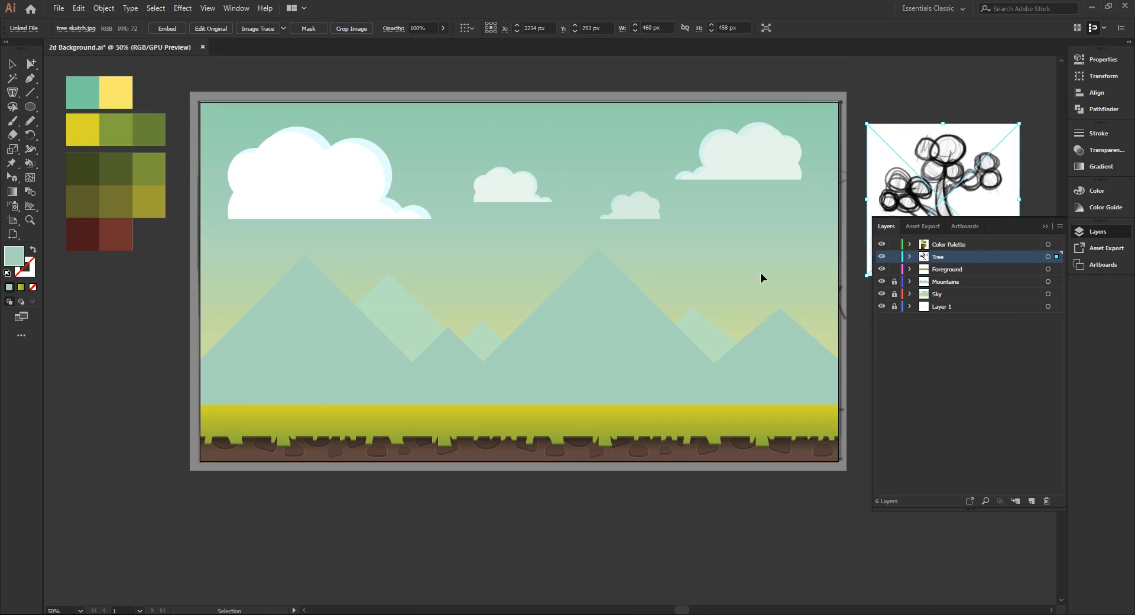
{"action": "left_click", "coordinate": [894, 269]}
Move the tree sketch onto the artboard so it rests on the grass at about X 909 px, Y 681 px, and deselect it
{"action": "mouse_move", "coordinate": [953, 188]}
{"action": "left_mouse_down"}
{"action": "mouse_move", "coordinate": [955, 211]}
{"action": "mouse_move", "coordinate": [717, 243]}
{"action": "mouse_move", "coordinate": [507, 289]}
{"action": "mouse_move", "coordinate": [530, 303]}
{"action": "left_mouse_up"}
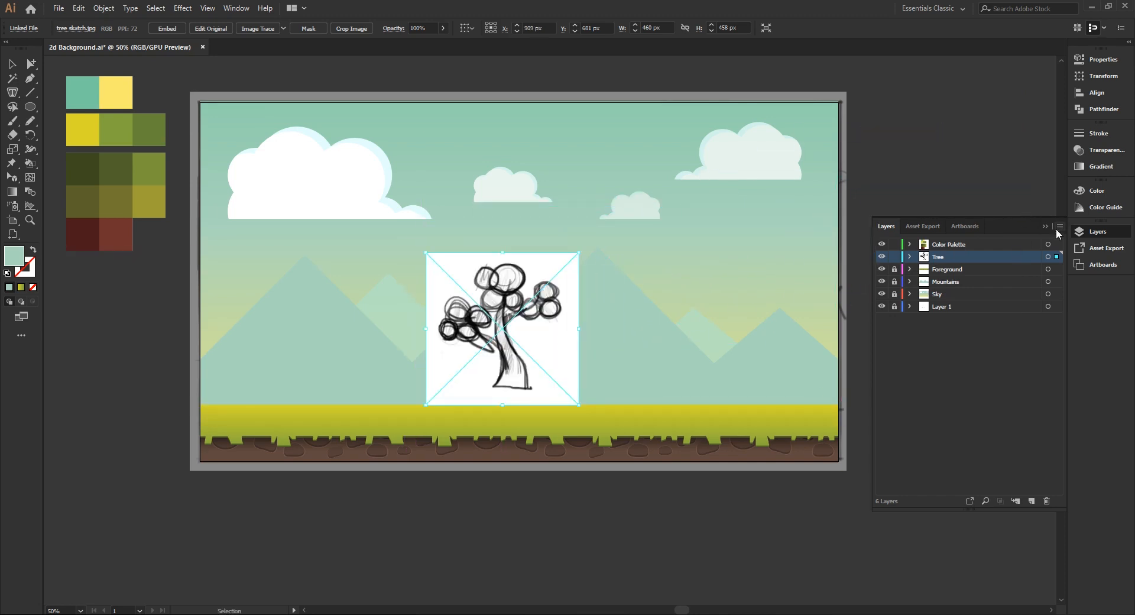
{"action": "left_click", "coordinate": [1044, 226]}
{"action": "left_click", "coordinate": [337, 467]}
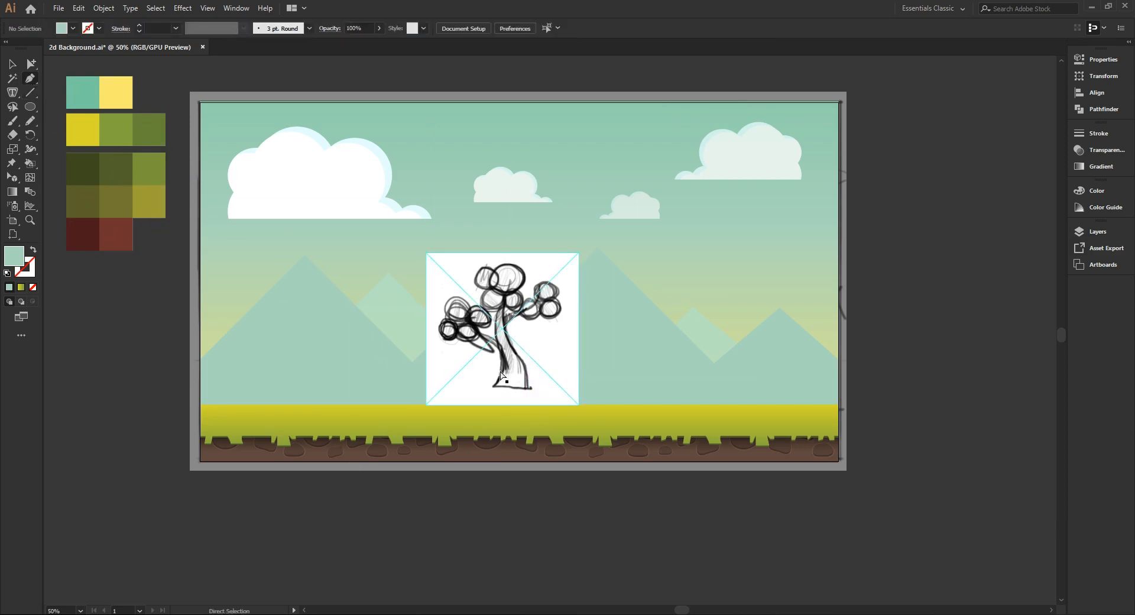
Sample the dirt's brown from the ground as the fill color for the tree
{"action": "scroll", "coordinate": [492, 355], "scroll_direction": "up", "scroll_amount": 1}
{"action": "scroll", "coordinate": [492, 359], "scroll_direction": "up", "scroll_amount": 1}
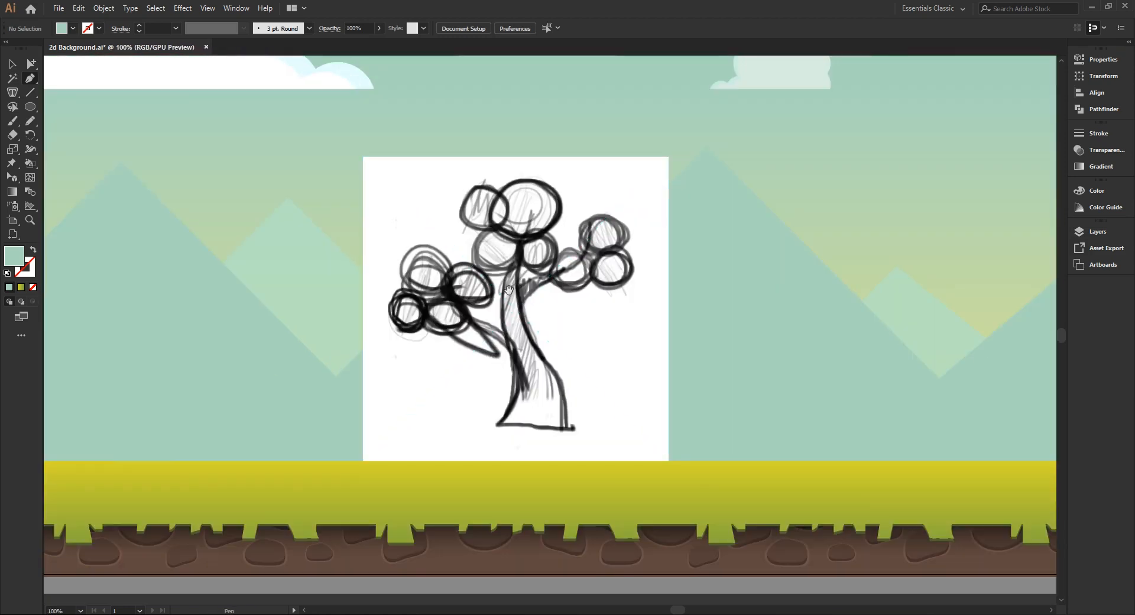
{"action": "scroll", "coordinate": [491, 359], "scroll_direction": "up", "scroll_amount": 3}
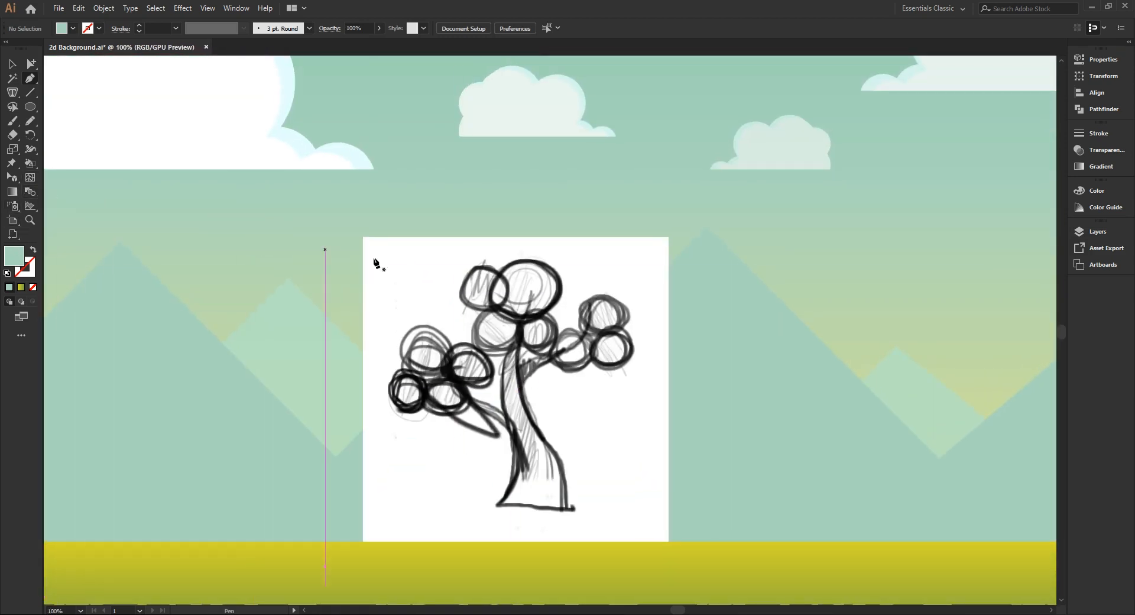
{"action": "key", "text": "i"}
{"action": "scroll", "coordinate": [569, 233], "scroll_direction": "down", "scroll_amount": 2}
{"action": "scroll", "coordinate": [569, 233], "scroll_direction": "up", "scroll_amount": 1}
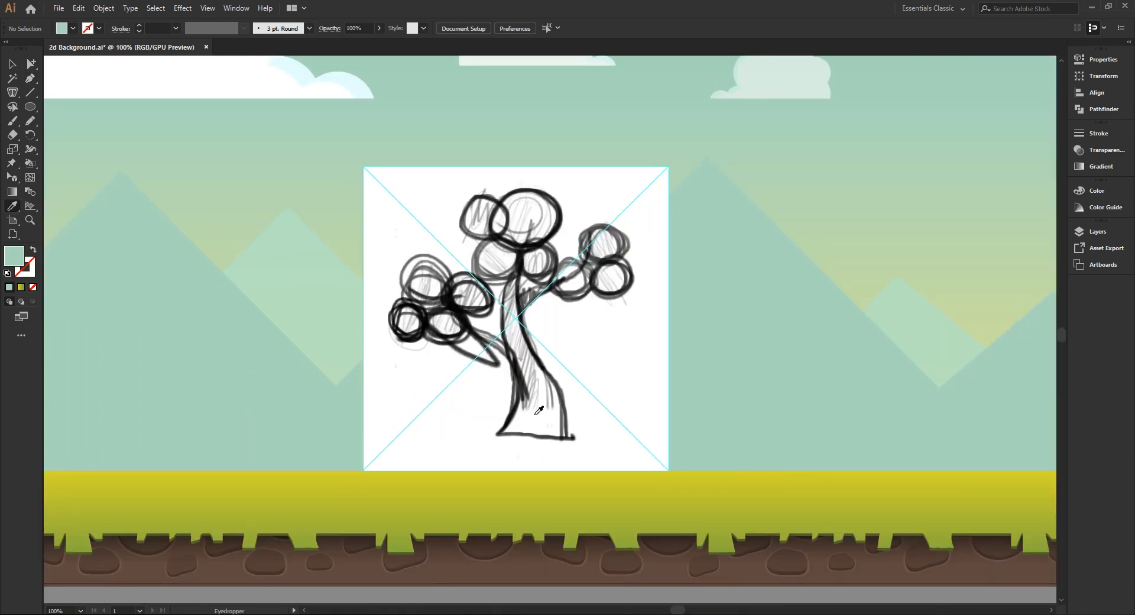
{"action": "left_click", "coordinate": [452, 564]}
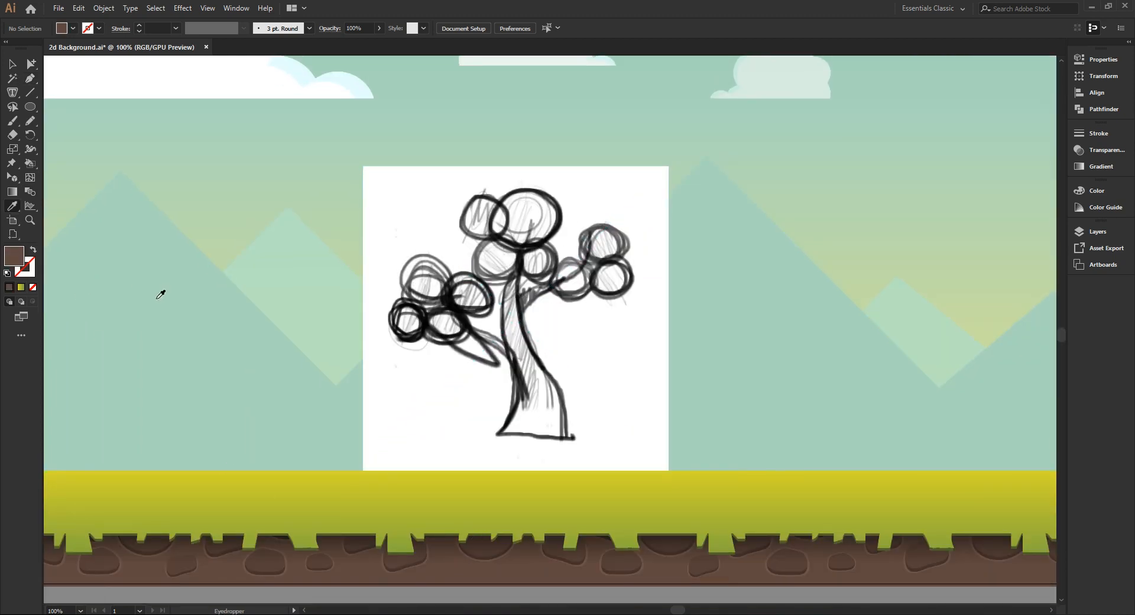
Trace the sketched tree trunk with the Pen tool as a closed curved shape, about 108 px wide and 326 px tall
{"action": "left_click", "coordinate": [31, 81]}
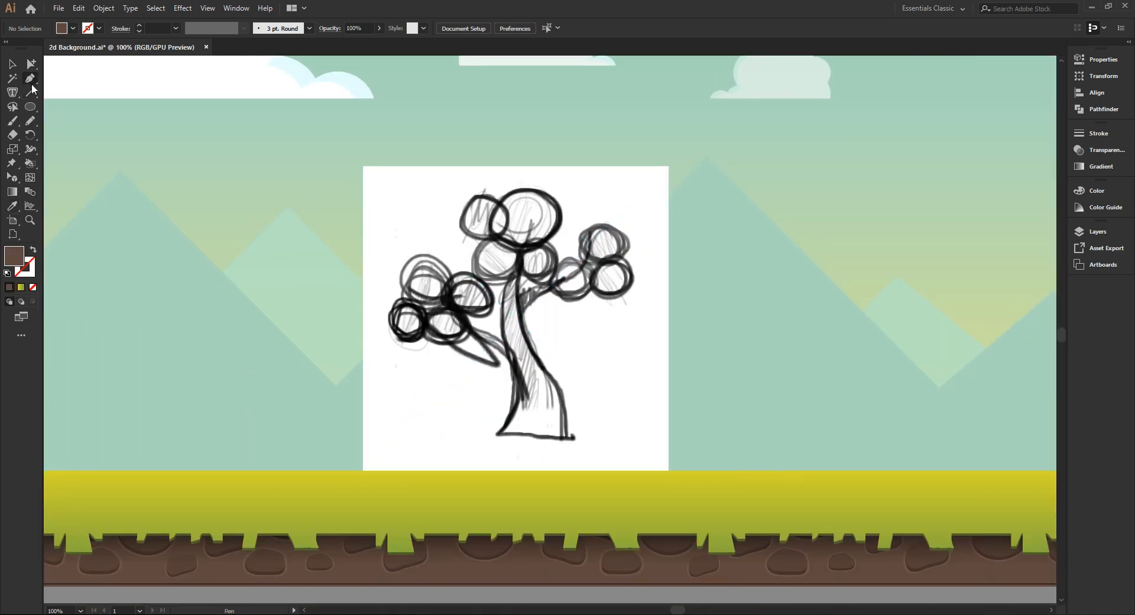
{"action": "left_click", "coordinate": [494, 435]}
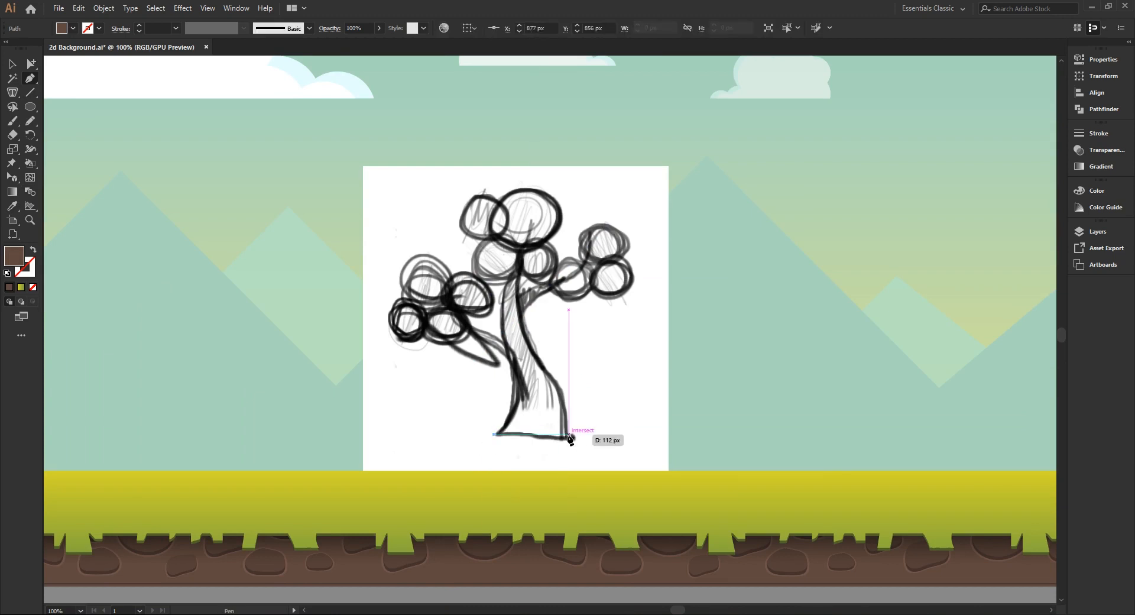
{"action": "left_click", "coordinate": [568, 436]}
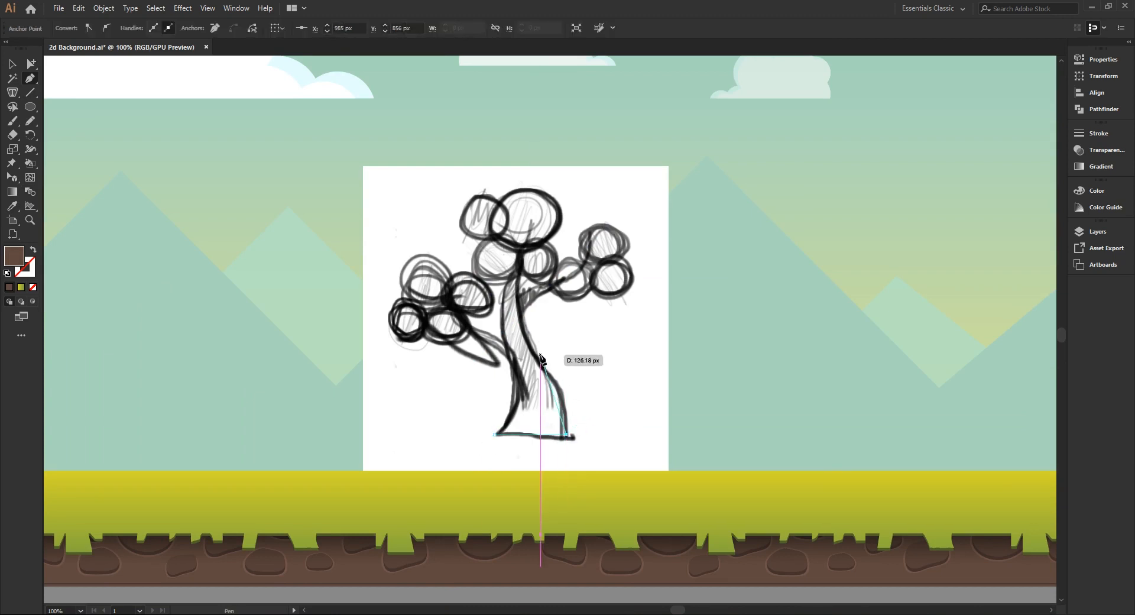
{"action": "left_click_drag", "start_coordinate": [535, 347], "coordinate": [496, 309]}
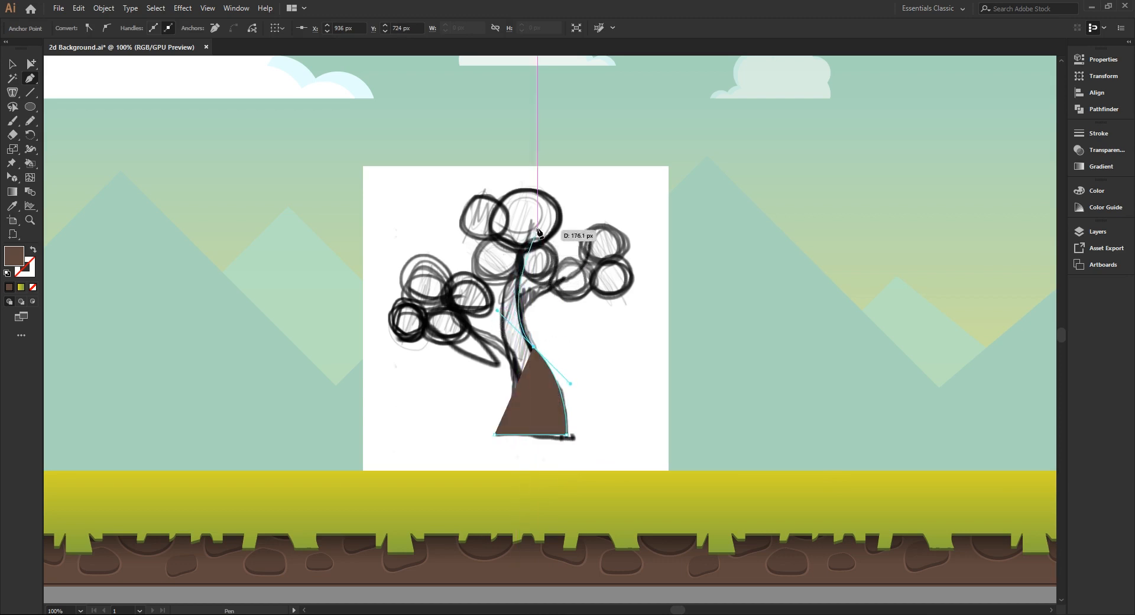
{"action": "left_click_drag", "start_coordinate": [530, 222], "coordinate": [526, 236]}
{"action": "left_click_drag", "start_coordinate": [505, 348], "coordinate": [520, 406]}
{"action": "left_click", "coordinate": [492, 436]}
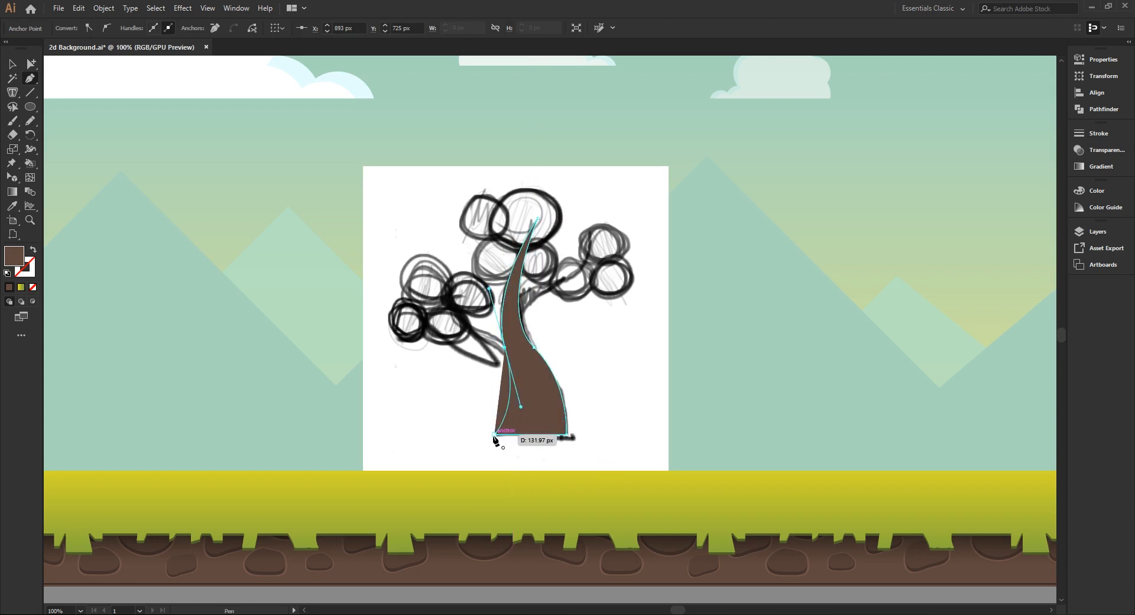
{"action": "key", "text": "v"}
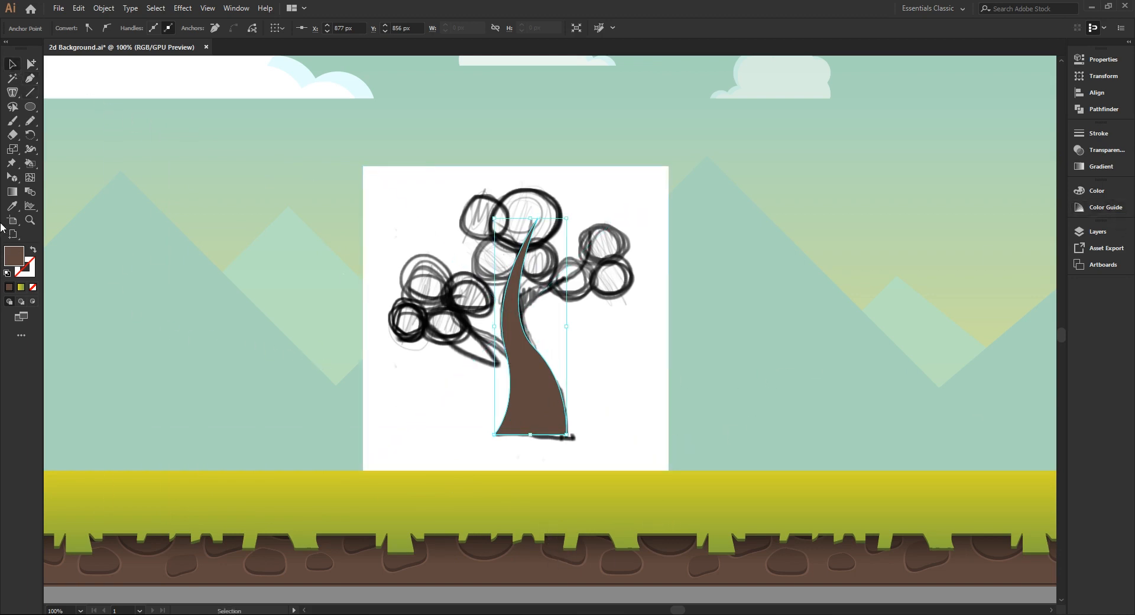
Draw the left branch with the Pen tool as a closed, tapering brown shape growing out of the trunk
{"action": "left_click", "coordinate": [30, 79]}
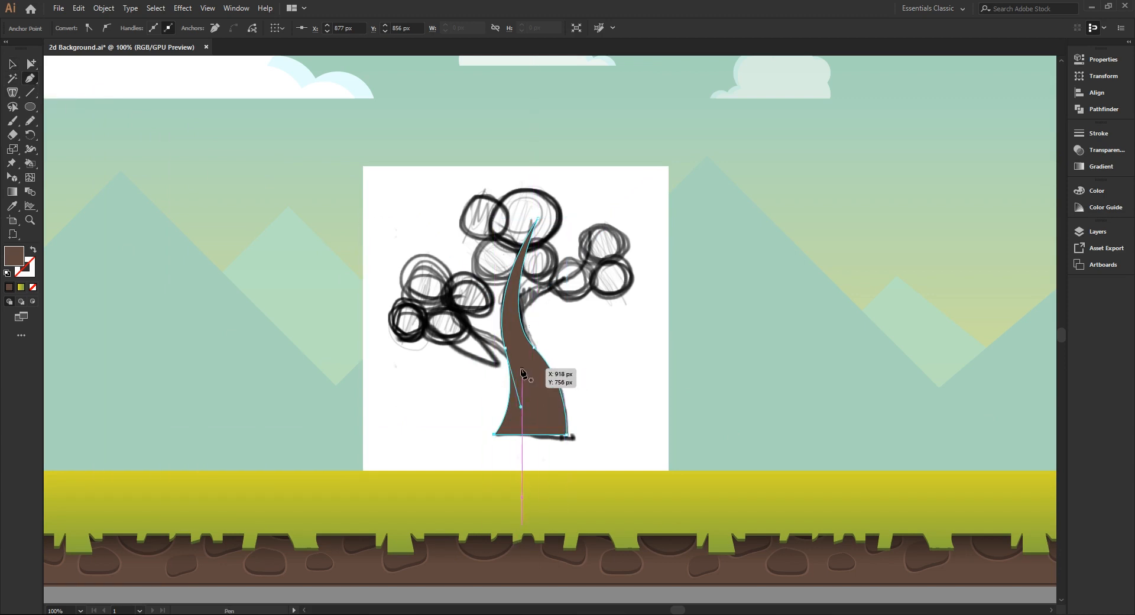
{"action": "left_click_drag", "start_coordinate": [521, 367], "coordinate": [414, 312]}
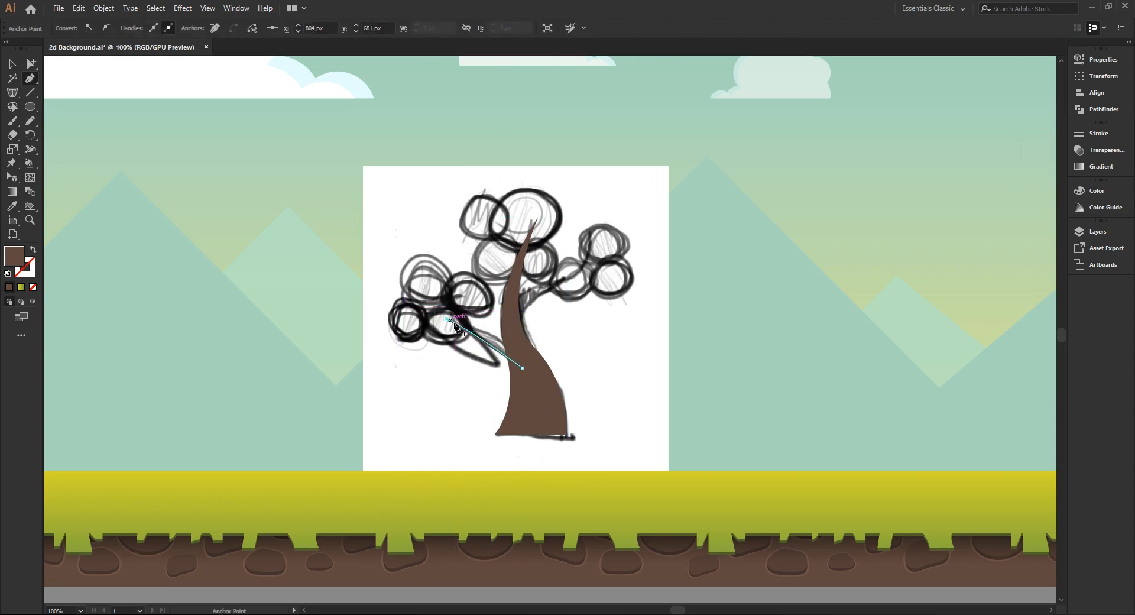
{"action": "left_click", "coordinate": [526, 343]}
{"action": "left_click_drag", "start_coordinate": [525, 338], "coordinate": [523, 368]}
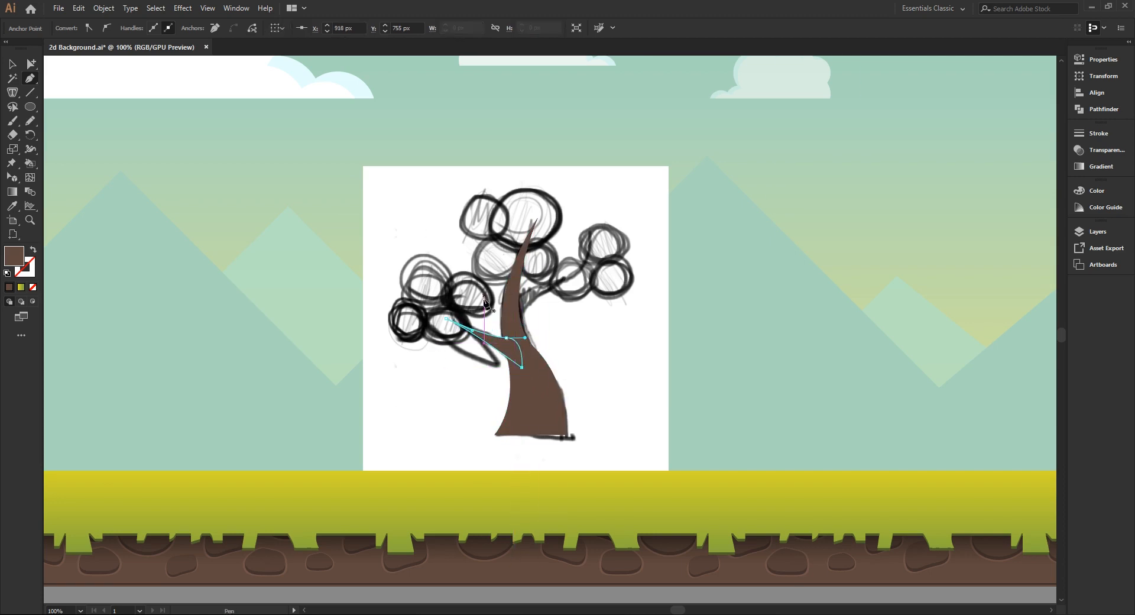
Draw the right branch with the Pen tool as a closed curved shape, about 115 px wide and 129 px tall, starting inside the trunk
{"action": "left_click", "coordinate": [515, 319]}
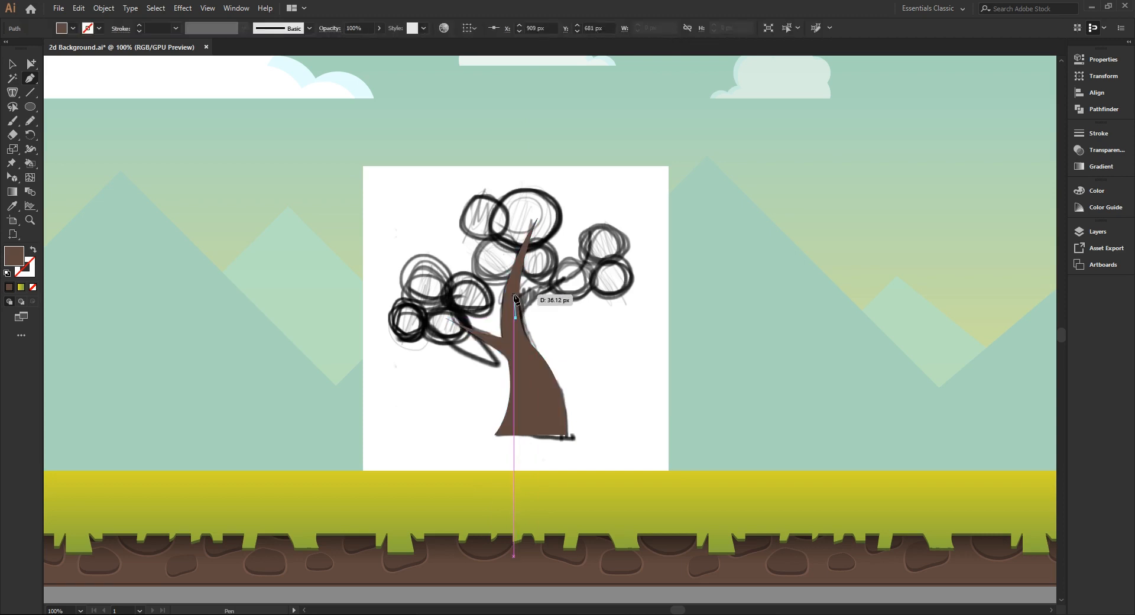
{"action": "left_click", "coordinate": [513, 294]}
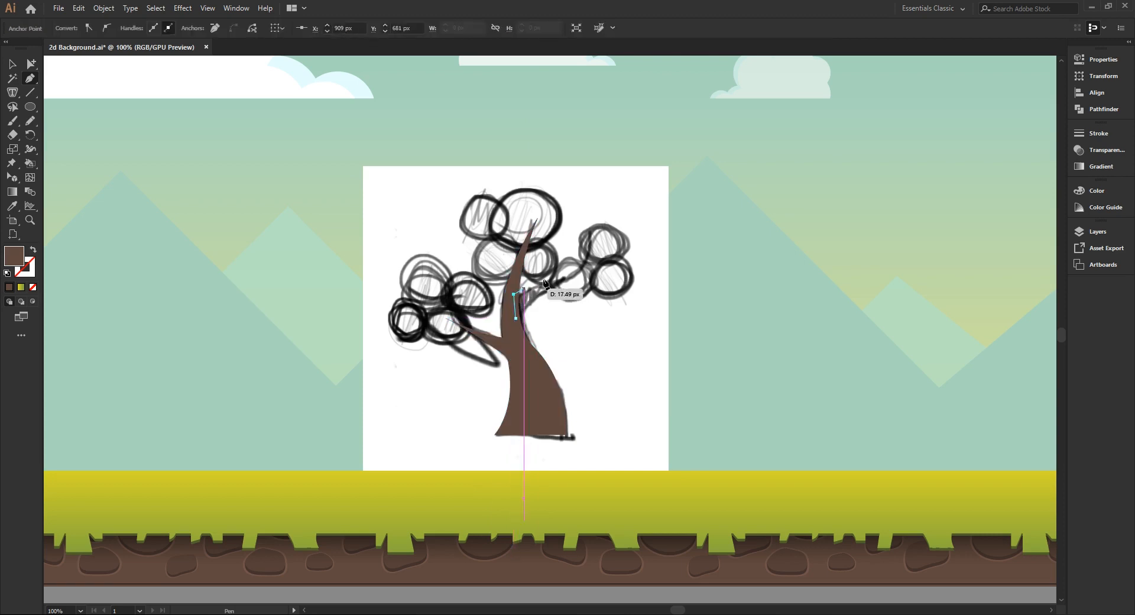
{"action": "left_click_drag", "start_coordinate": [589, 233], "coordinate": [583, 194]}
{"action": "left_click", "coordinate": [590, 233]}
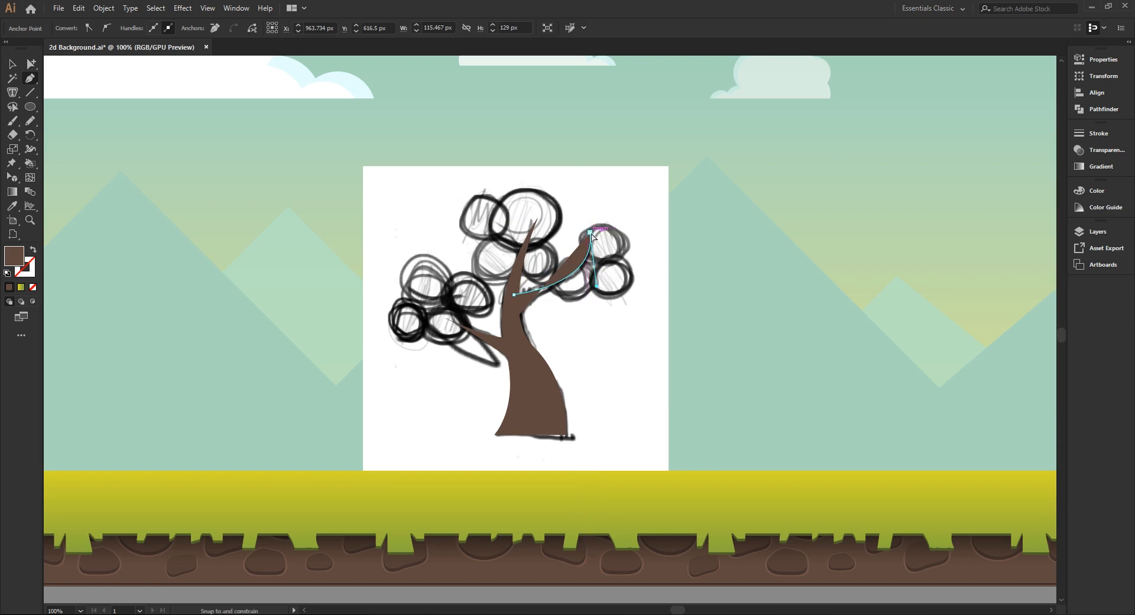
{"action": "left_click", "coordinate": [557, 296], "text": "ctrl"}
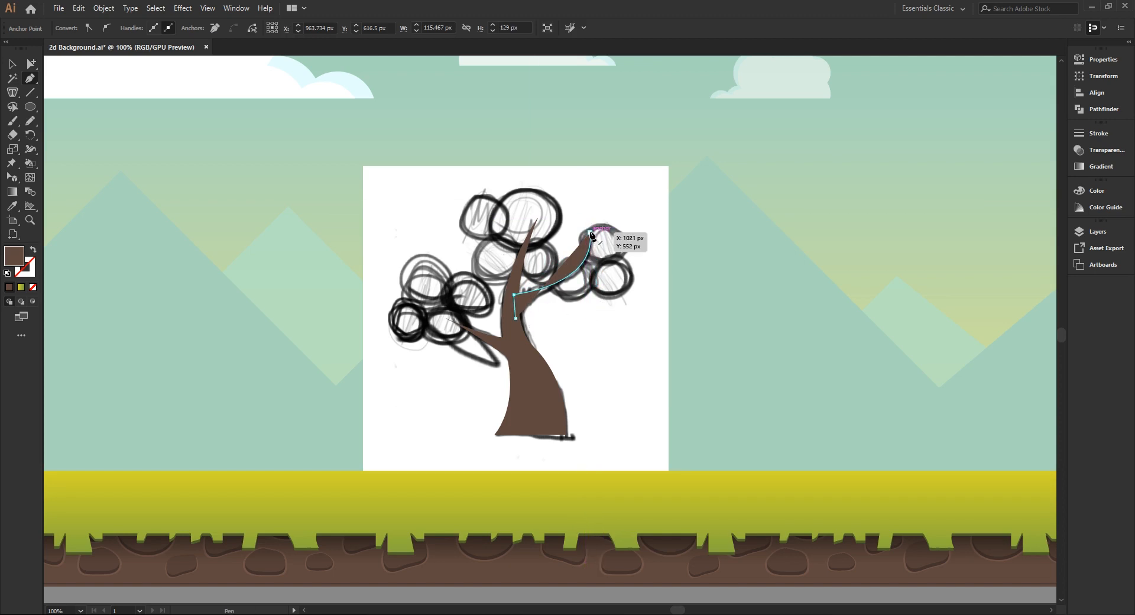
{"action": "left_click", "coordinate": [589, 233]}
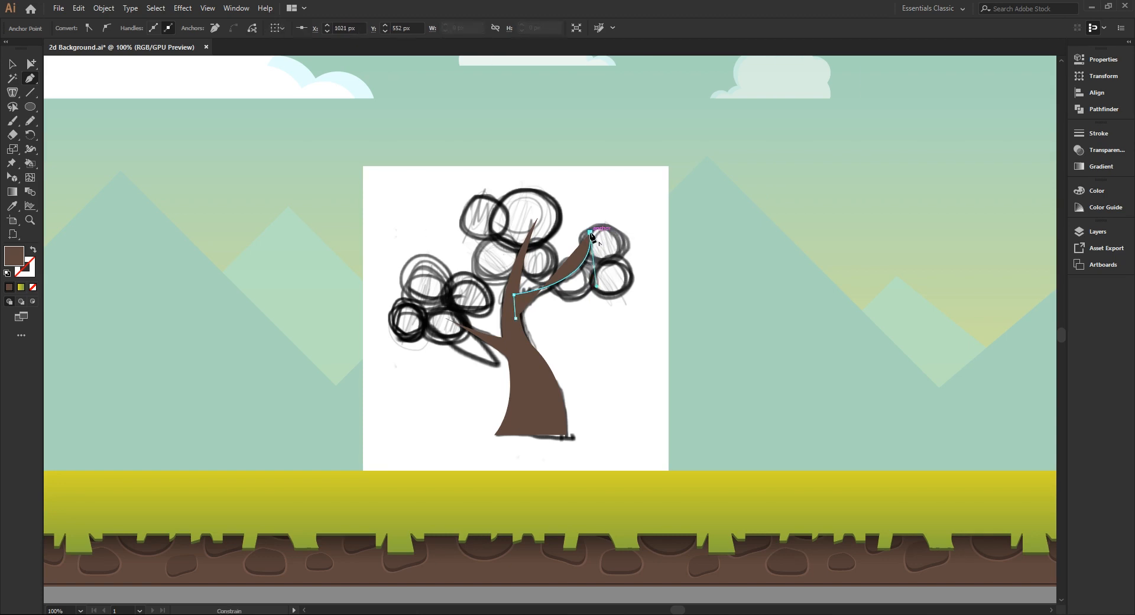
{"action": "left_click_drag", "start_coordinate": [515, 320], "coordinate": [440, 345]}
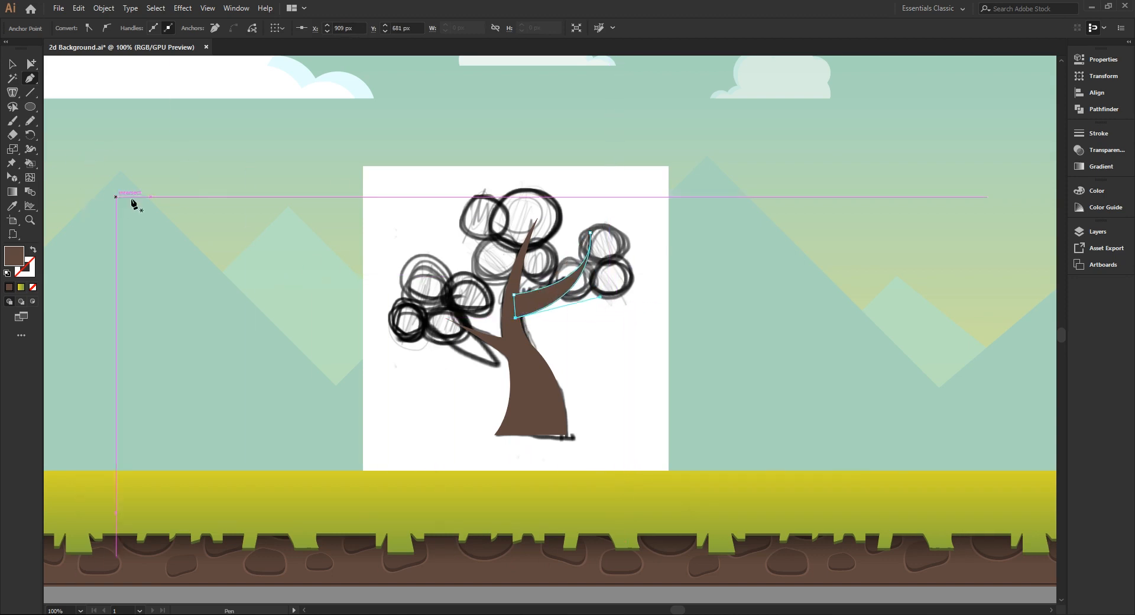
Fill the tree trunk with the linear yellow-to-green gradient
{"action": "left_click", "coordinate": [30, 106]}
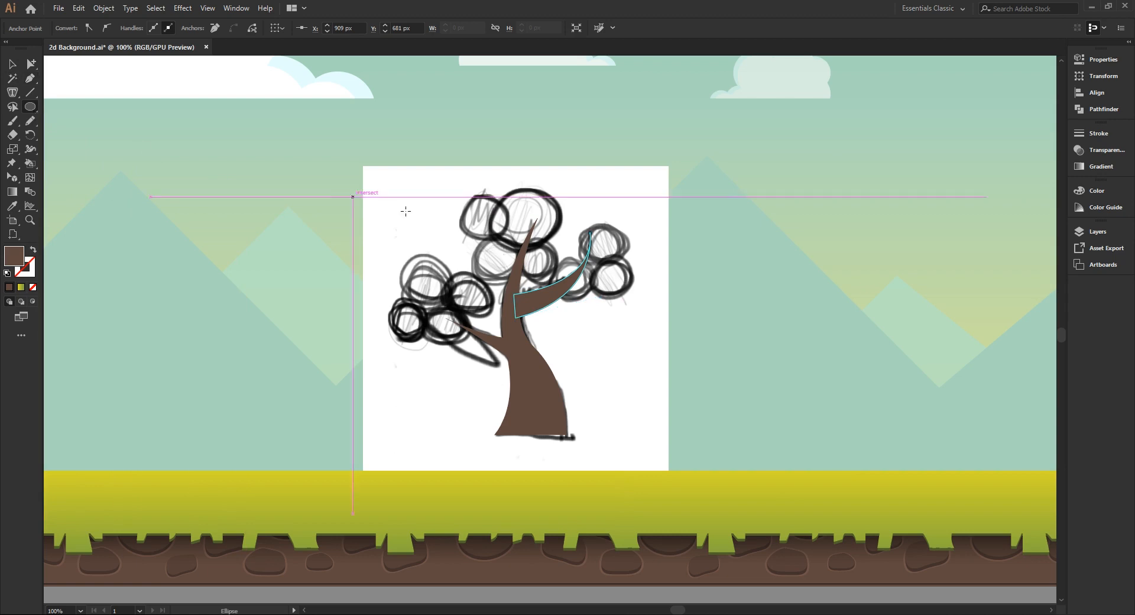
{"action": "scroll", "coordinate": [652, 364], "scroll_direction": "down", "scroll_amount": 1}
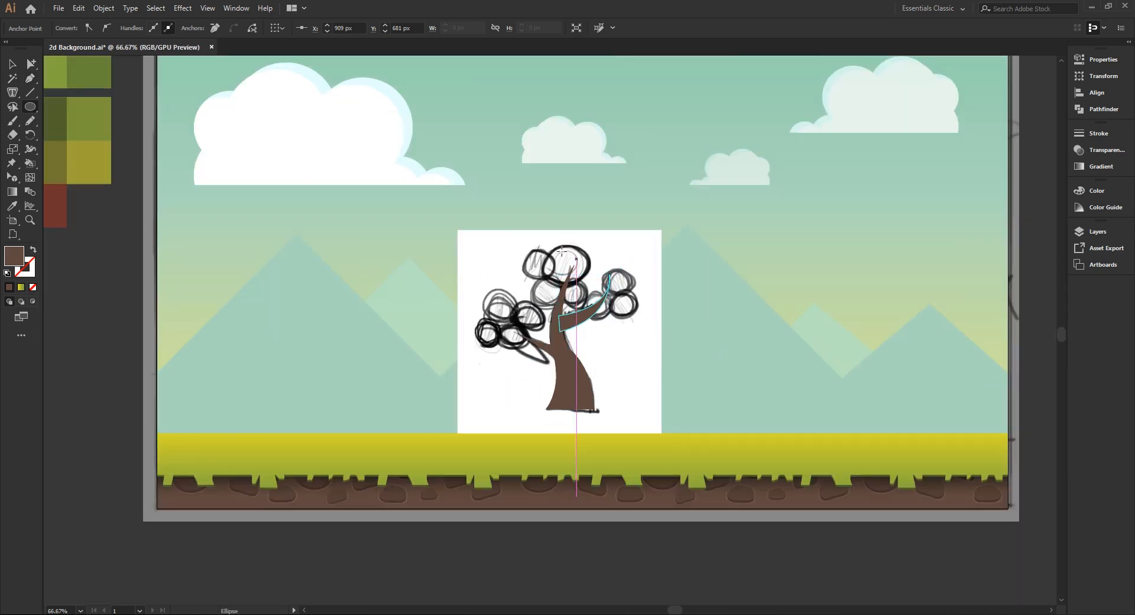
{"action": "scroll", "coordinate": [593, 422], "scroll_direction": "up", "scroll_amount": 2}
{"action": "left_click", "coordinate": [14, 65]}
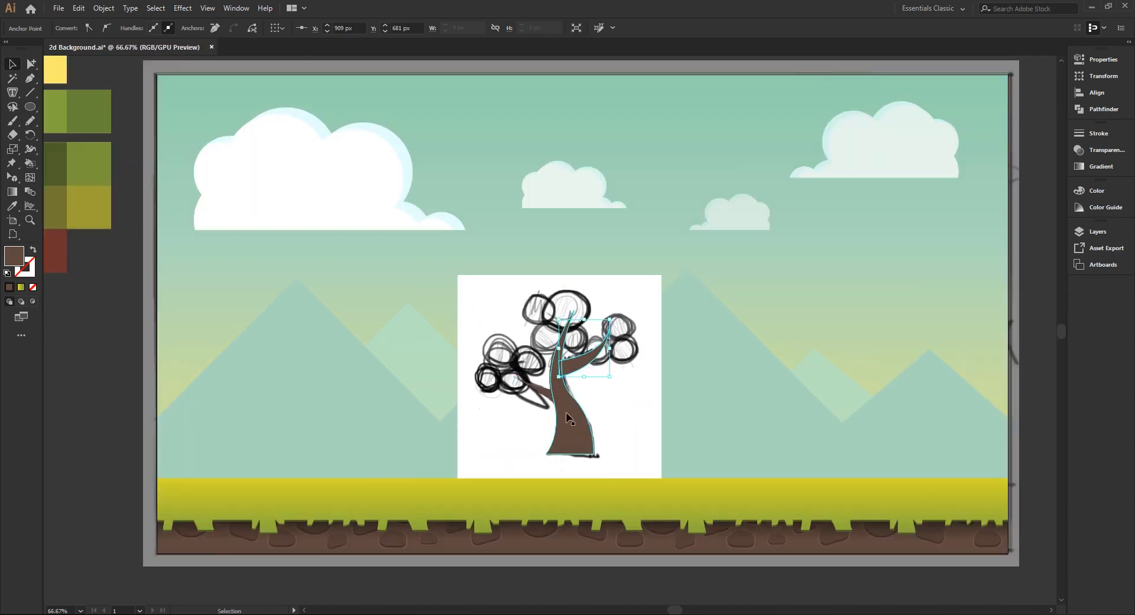
{"action": "left_click", "coordinate": [566, 414]}
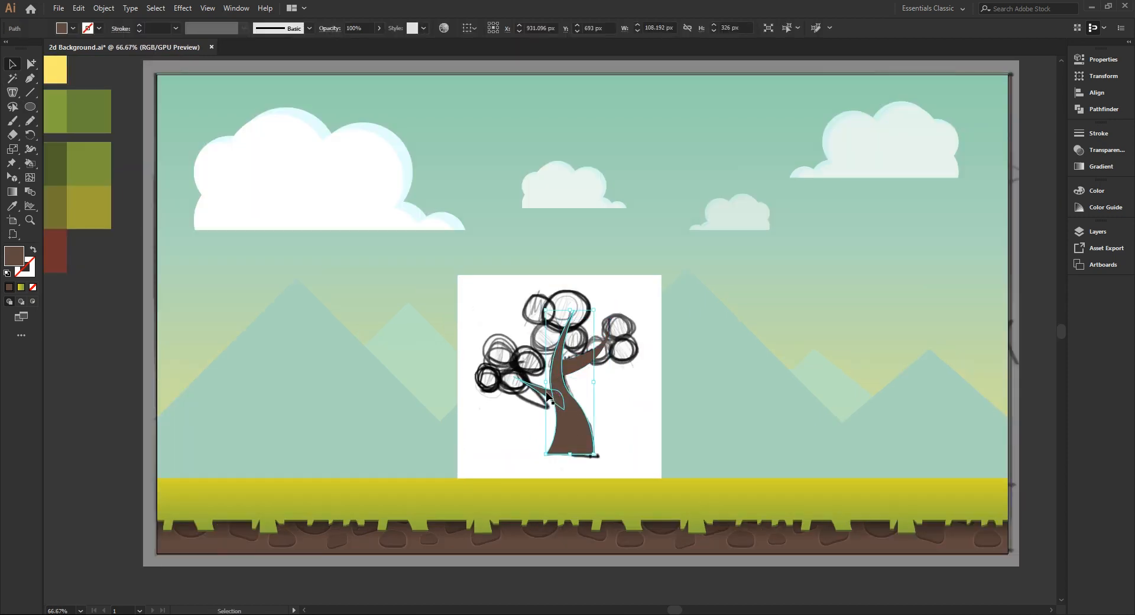
{"action": "left_click_drag", "start_coordinate": [135, 311], "coordinate": [232, 343]}
{"action": "key", "text": "space"}
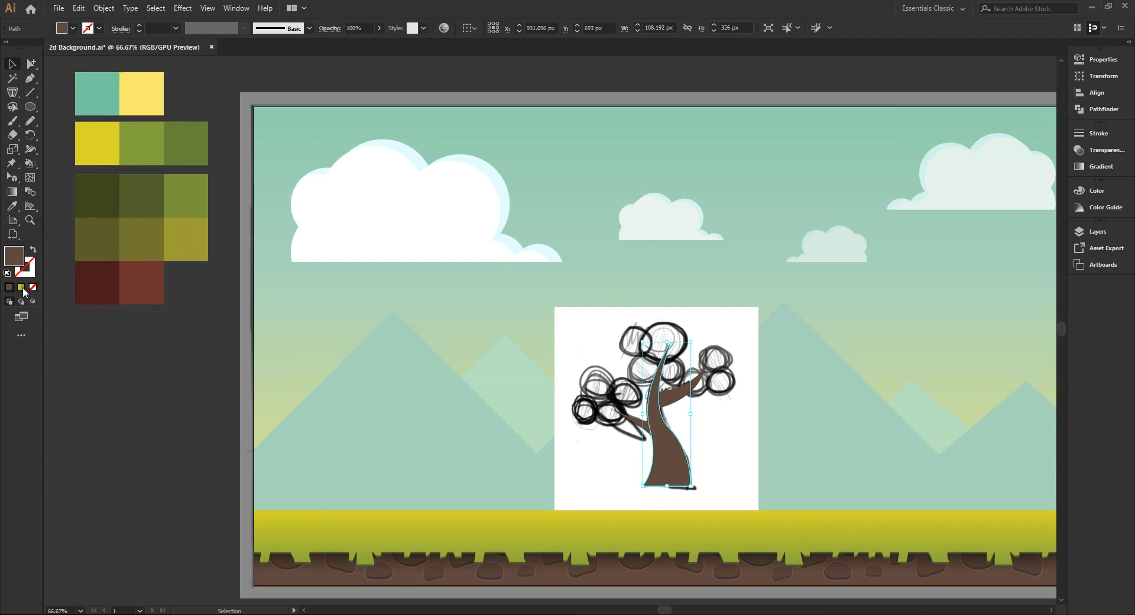
{"action": "left_click", "coordinate": [22, 286]}
Recolour the trunk's linear gradient with the dark maroon swatch at the start and the lighter red-brown swatch at the end
{"action": "left_click_drag", "start_coordinate": [948, 239], "coordinate": [940, 240]}
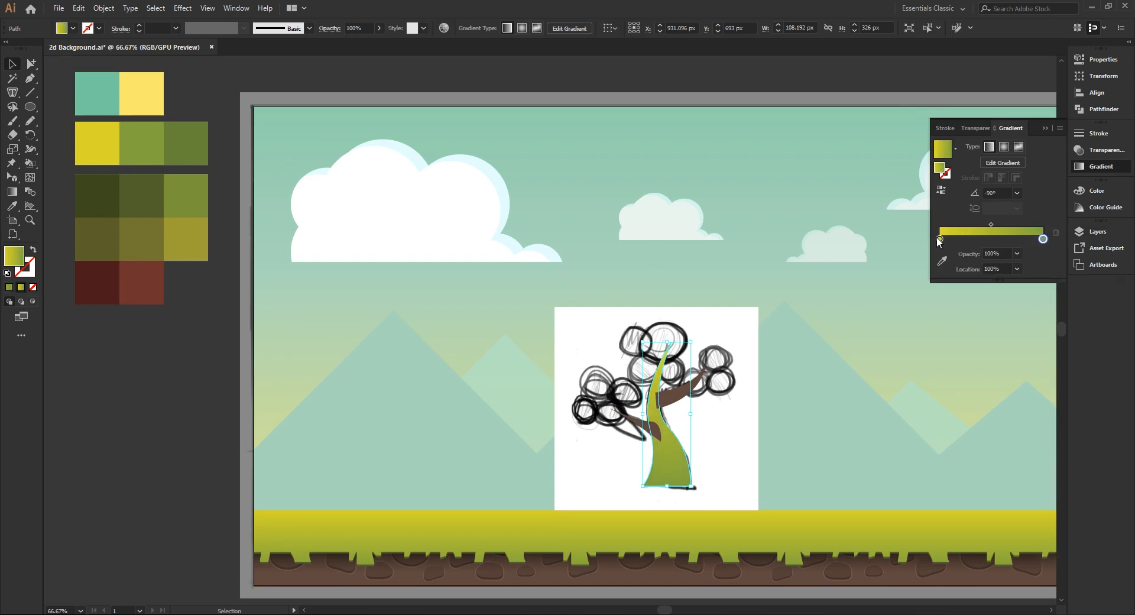
{"action": "left_click", "coordinate": [941, 264]}
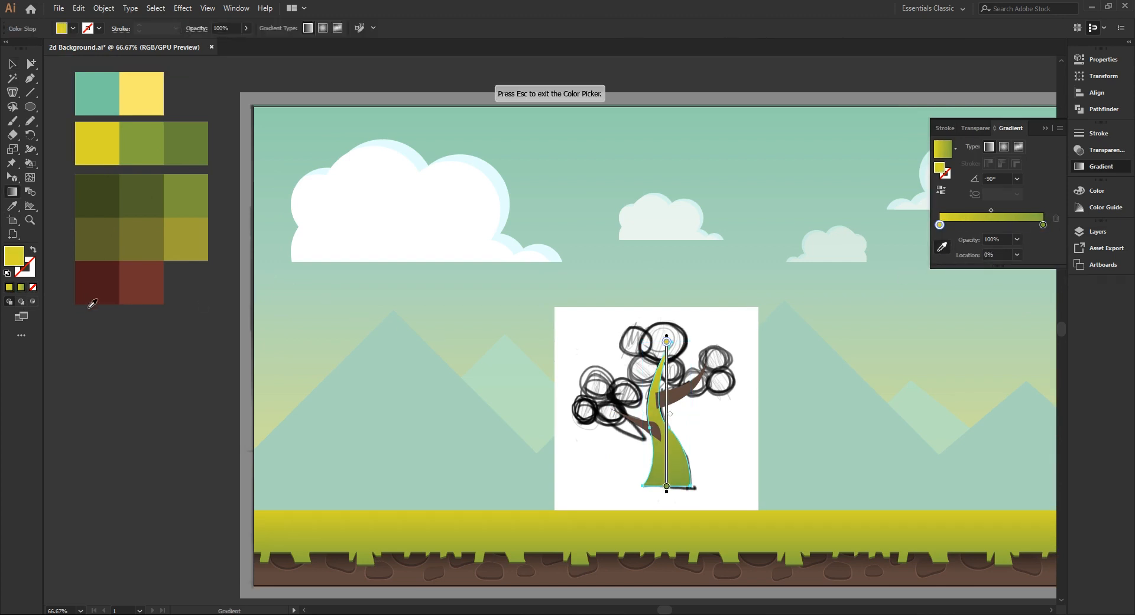
{"action": "left_click", "coordinate": [98, 290]}
{"action": "left_click", "coordinate": [1042, 225]}
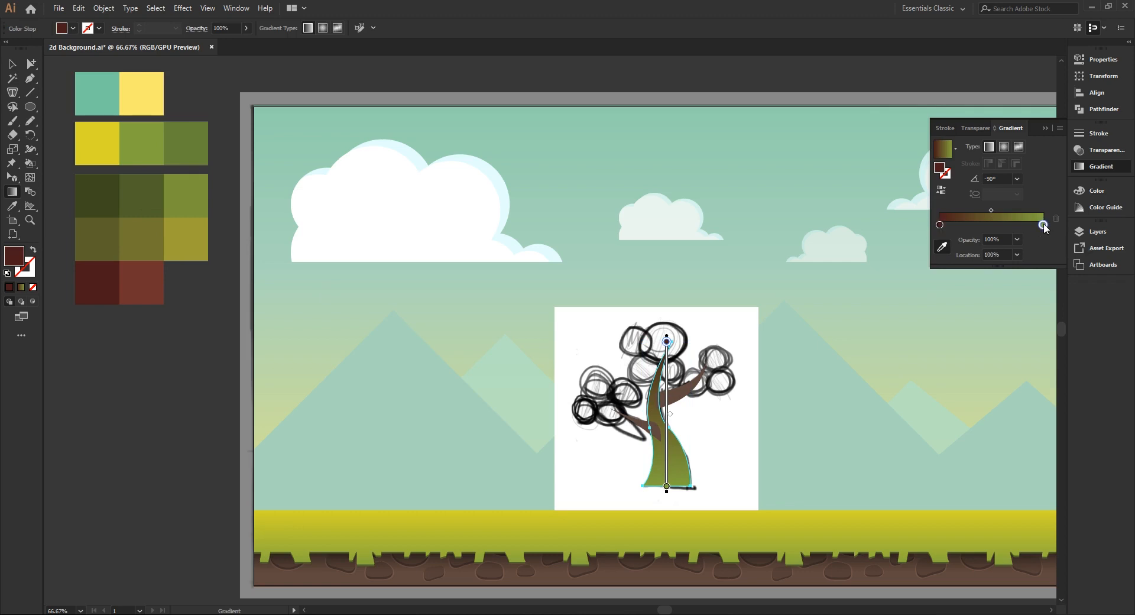
{"action": "left_click", "coordinate": [144, 285]}
Select both branches and copy the trunk's red-brown gradient fill onto them with the Eyedropper
{"action": "left_click", "coordinate": [12, 63]}
{"action": "left_click", "coordinate": [636, 423]}
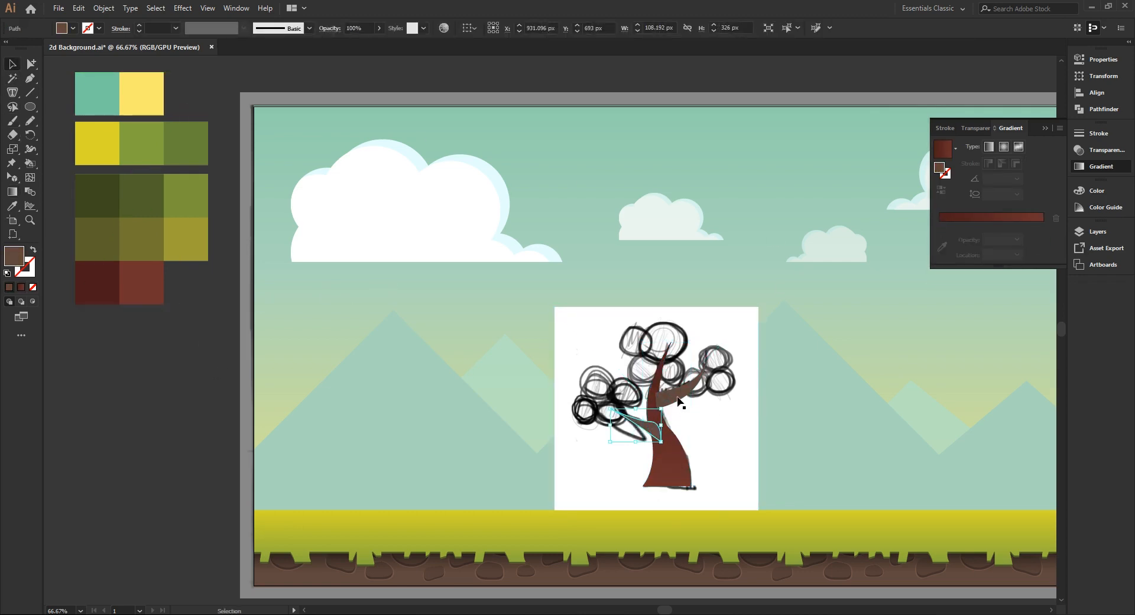
{"action": "left_click", "coordinate": [679, 402], "text": "shift"}
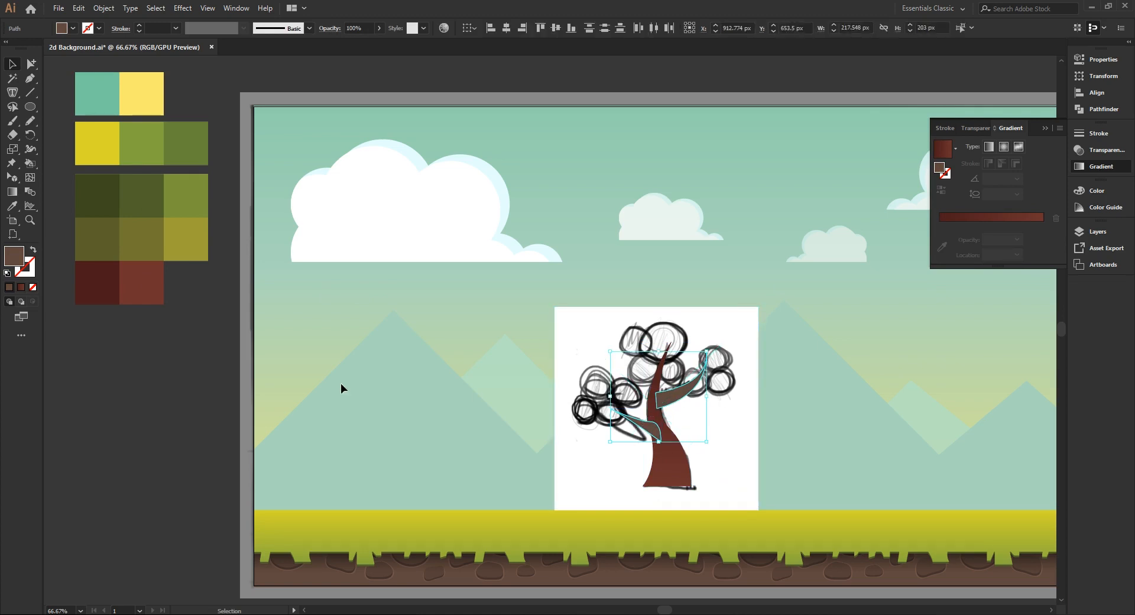
{"action": "key", "text": "i"}
{"action": "left_click", "coordinate": [676, 471]}
{"action": "left_click", "coordinate": [675, 471]}
{"action": "left_click", "coordinate": [18, 196]}
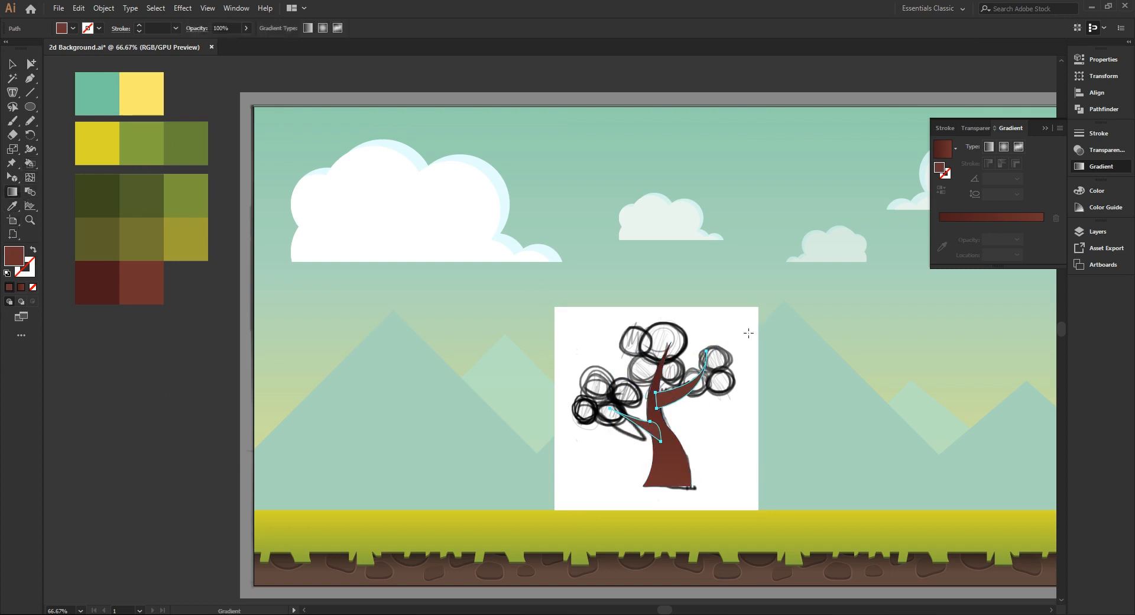
Try to run one vertical gradient across the trunk and both branches with the Gradient tool
{"action": "left_click", "coordinate": [14, 63]}
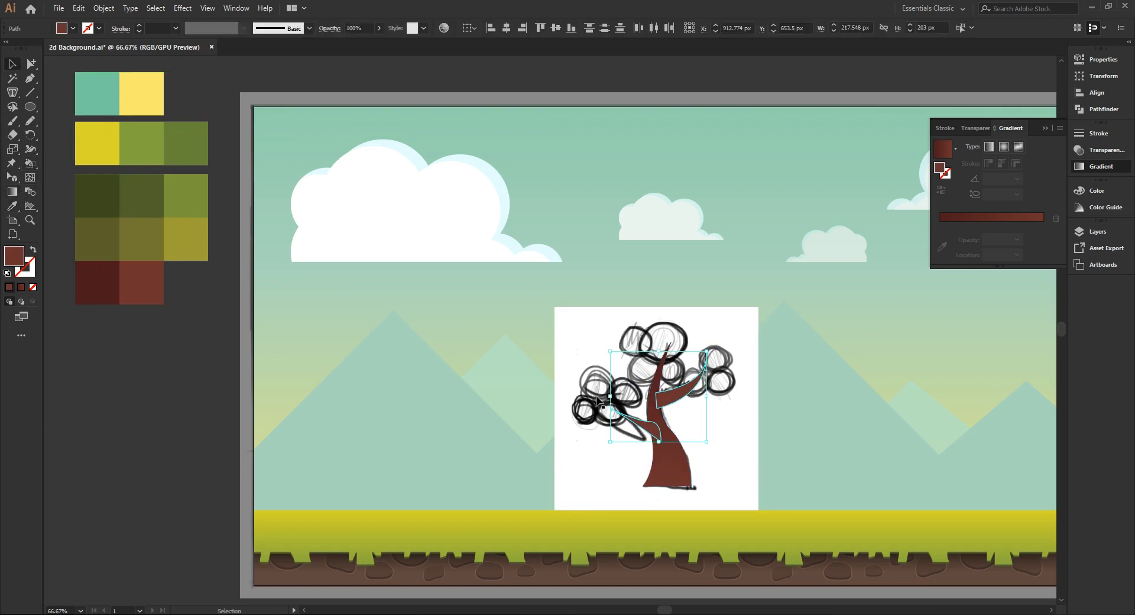
{"action": "left_click", "coordinate": [674, 460], "text": "shift"}
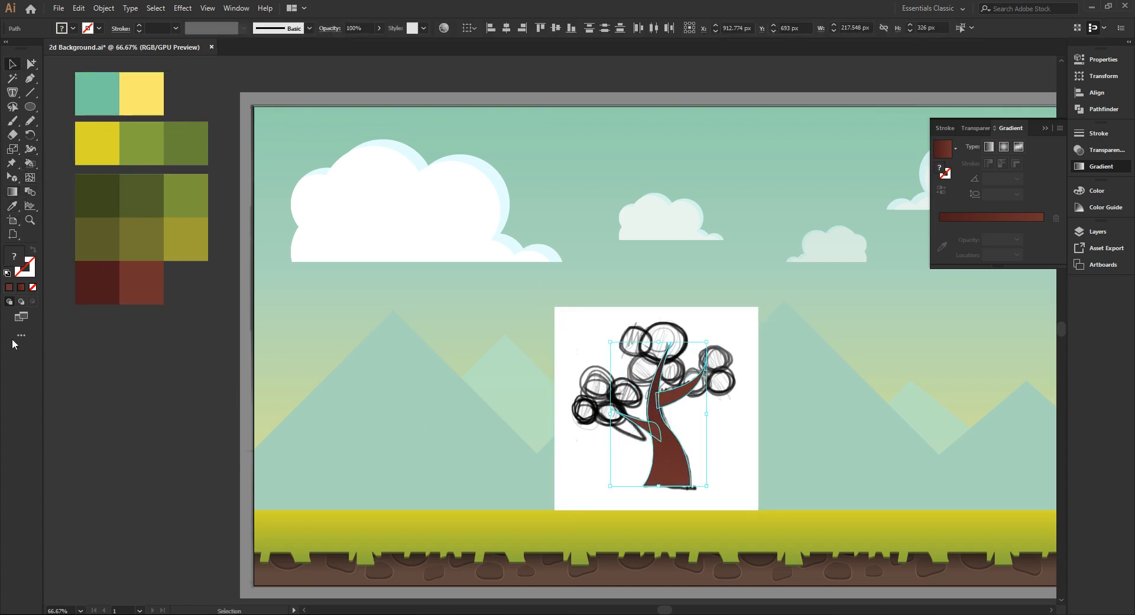
{"action": "left_click", "coordinate": [12, 192]}
{"action": "mouse_move", "coordinate": [647, 302]}
{"action": "left_mouse_down"}
{"action": "mouse_move", "coordinate": [647, 497]}
{"action": "mouse_move", "coordinate": [647, 414]}
{"action": "mouse_move", "coordinate": [656, 484]}
{"action": "mouse_move", "coordinate": [648, 424]}
{"action": "mouse_move", "coordinate": [662, 432]}
{"action": "left_mouse_up"}
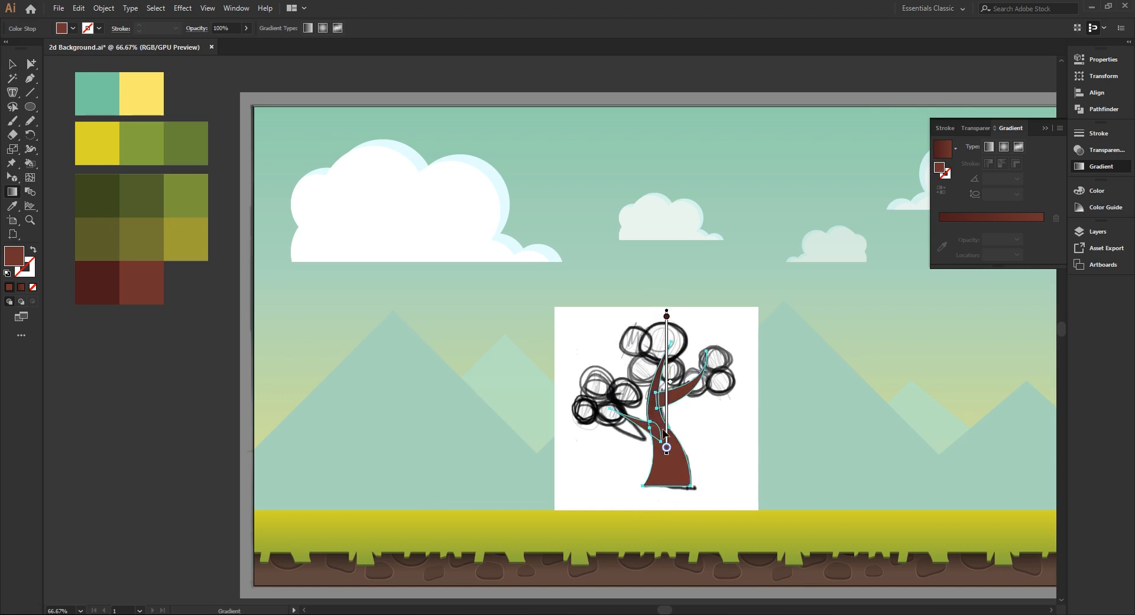
{"action": "left_click_drag", "start_coordinate": [662, 349], "coordinate": [664, 592]}
{"action": "left_click_drag", "start_coordinate": [672, 319], "coordinate": [671, 458]}
{"action": "left_click_drag", "start_coordinate": [666, 299], "coordinate": [666, 440]}
{"action": "left_click_drag", "start_coordinate": [639, 284], "coordinate": [649, 452]}
{"action": "left_click_drag", "start_coordinate": [670, 357], "coordinate": [671, 514]}
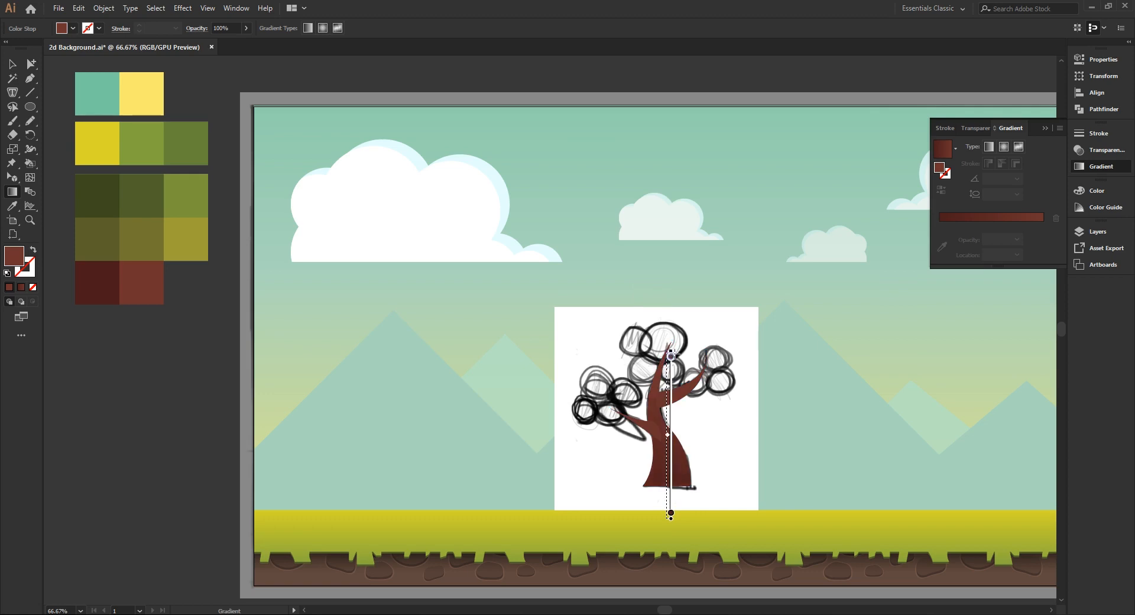
{"action": "left_click_drag", "start_coordinate": [670, 365], "coordinate": [671, 417]}
{"action": "left_click", "coordinate": [10, 64]}
{"action": "left_click", "coordinate": [230, 368]}
Slim the right branch by raising its lower base anchor to Y 671 px and adjusting the handles at its base and tip
{"action": "scroll", "coordinate": [807, 388], "scroll_direction": "up", "scroll_amount": 2}
{"action": "left_click", "coordinate": [552, 384]}
{"action": "key", "text": "a"}
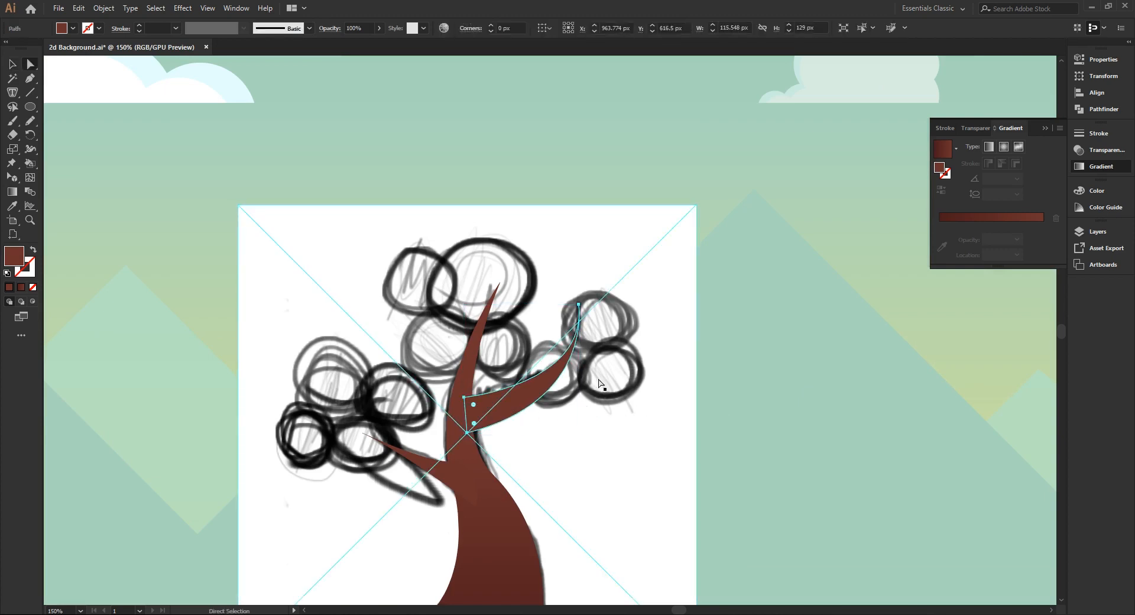
{"action": "left_click", "coordinate": [467, 432]}
{"action": "left_click_drag", "start_coordinate": [593, 401], "coordinate": [594, 367]}
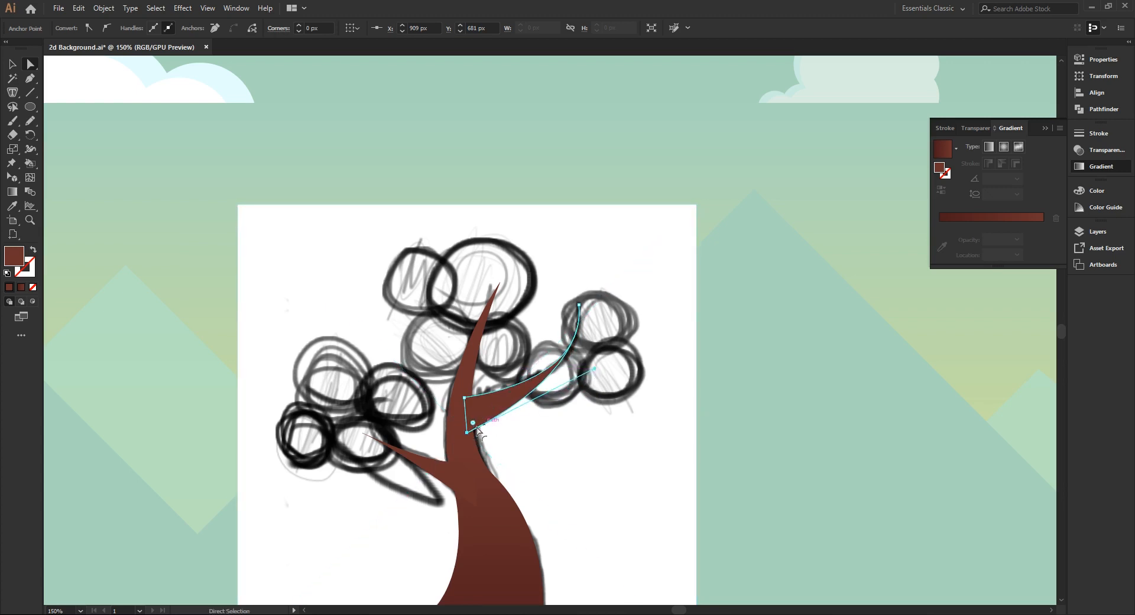
{"action": "left_click", "coordinate": [467, 433]}
{"action": "left_click_drag", "start_coordinate": [468, 433], "coordinate": [467, 422]}
{"action": "mouse_move", "coordinate": [595, 366]}
{"action": "left_mouse_down"}
{"action": "mouse_move", "coordinate": [607, 353]}
{"action": "mouse_move", "coordinate": [599, 358]}
{"action": "left_mouse_up"}
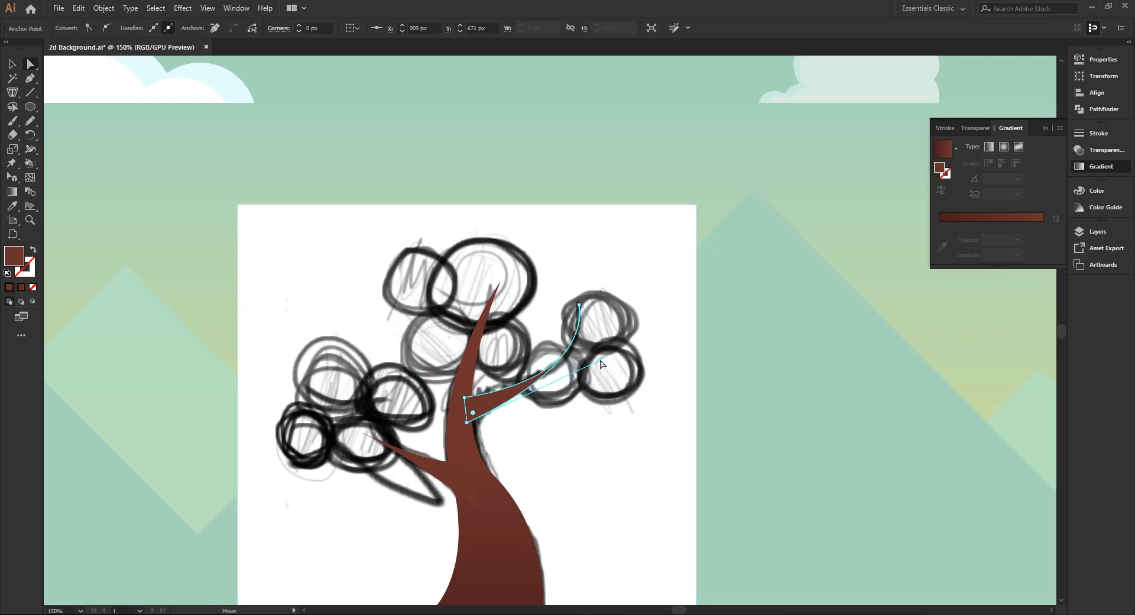
{"action": "left_click", "coordinate": [579, 304]}
{"action": "left_click_drag", "start_coordinate": [587, 385], "coordinate": [587, 375]}
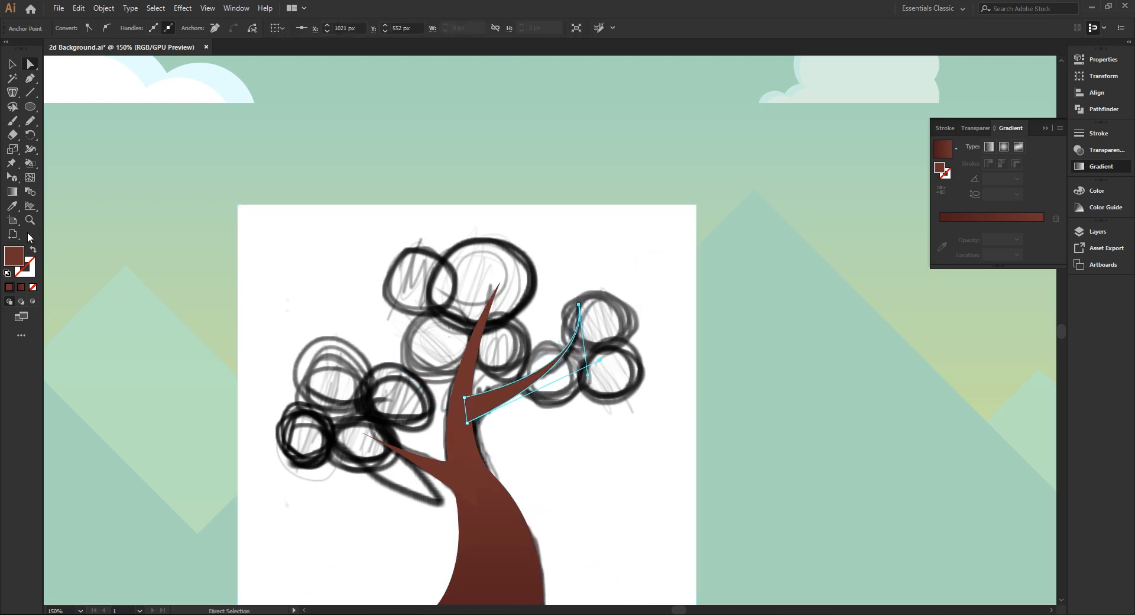
{"action": "left_click", "coordinate": [12, 64]}
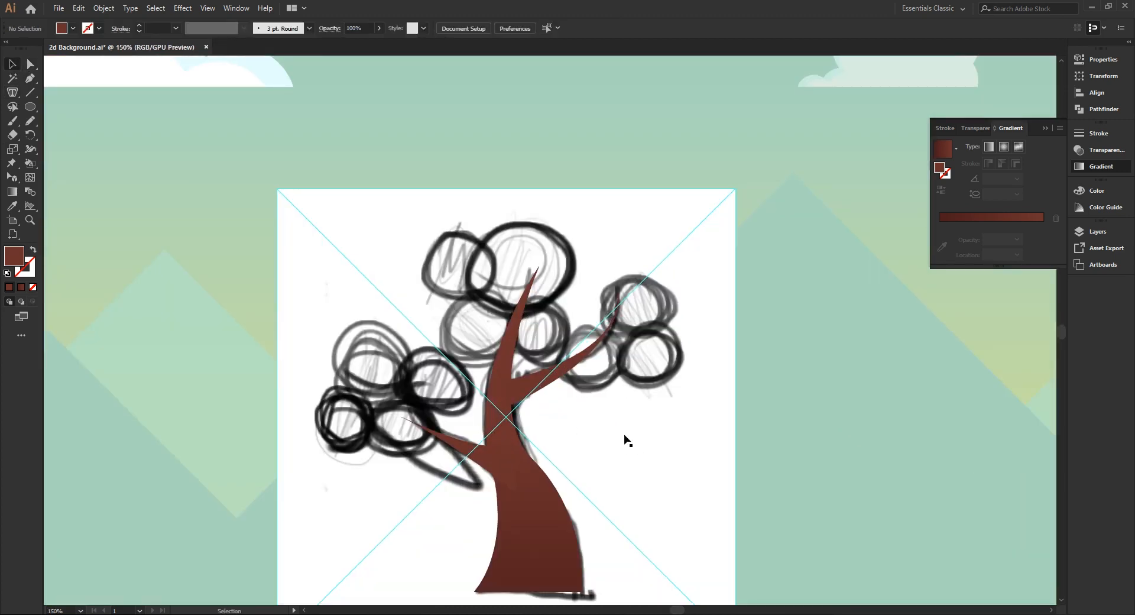
Reapply the gradient to the trunk and branches and redraw it vertically across them, dark at the trunk's base
{"action": "scroll", "coordinate": [626, 440], "scroll_direction": "down", "scroll_amount": 1}
{"action": "scroll", "coordinate": [570, 448], "scroll_direction": "down", "scroll_amount": 1}
{"action": "left_click", "coordinate": [549, 467]}
{"action": "left_click", "coordinate": [21, 286]}
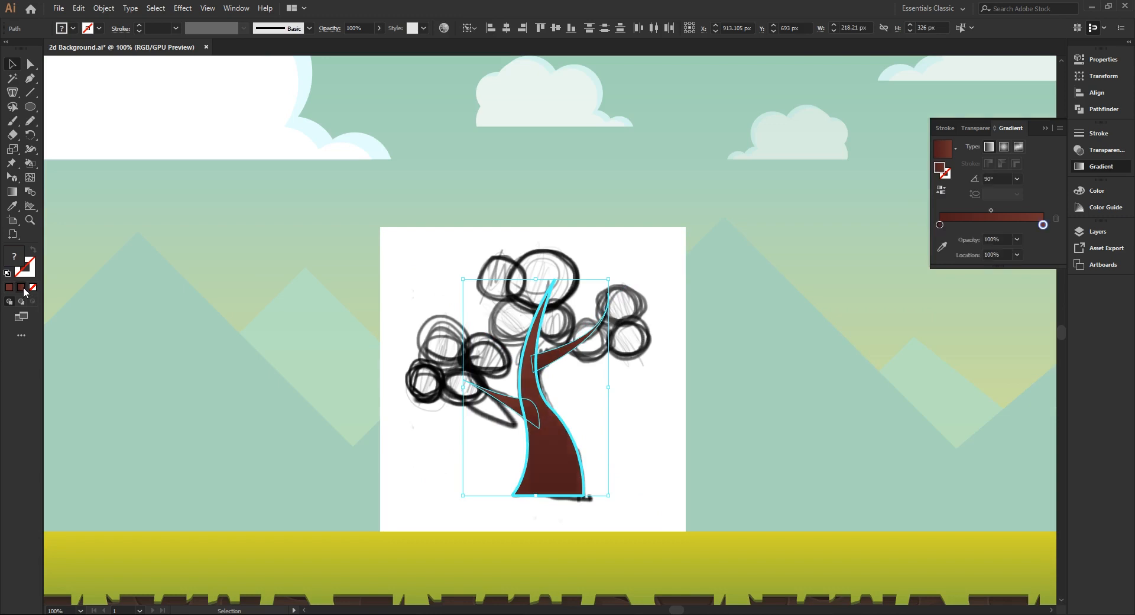
{"action": "left_click", "coordinate": [12, 193]}
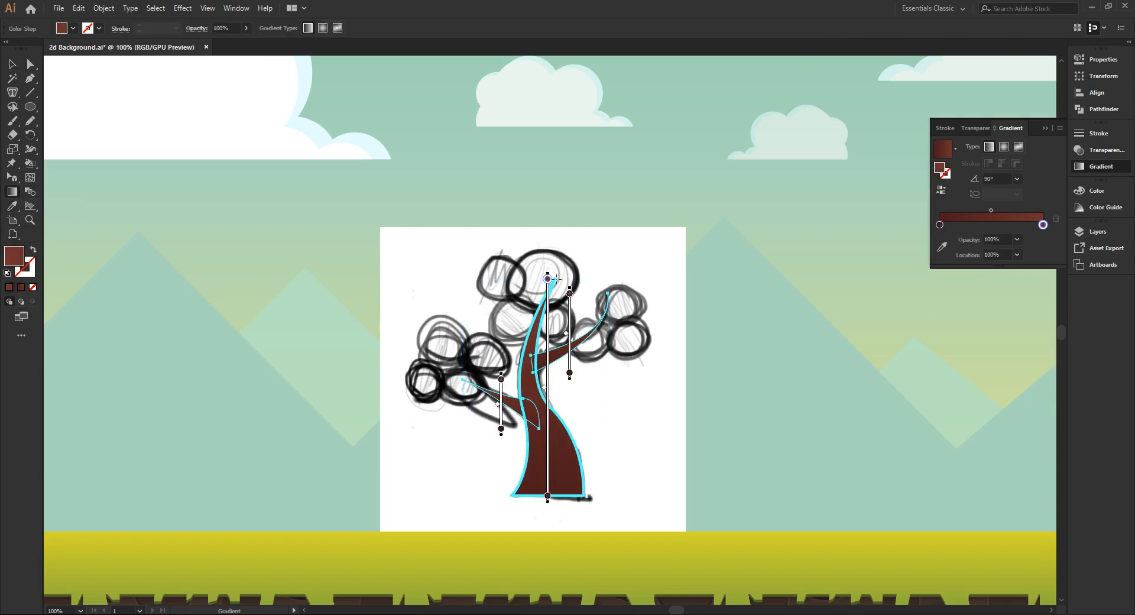
{"action": "mouse_move", "coordinate": [544, 250]}
{"action": "left_mouse_down"}
{"action": "mouse_move", "coordinate": [528, 494]}
{"action": "mouse_move", "coordinate": [555, 417]}
{"action": "left_mouse_up"}
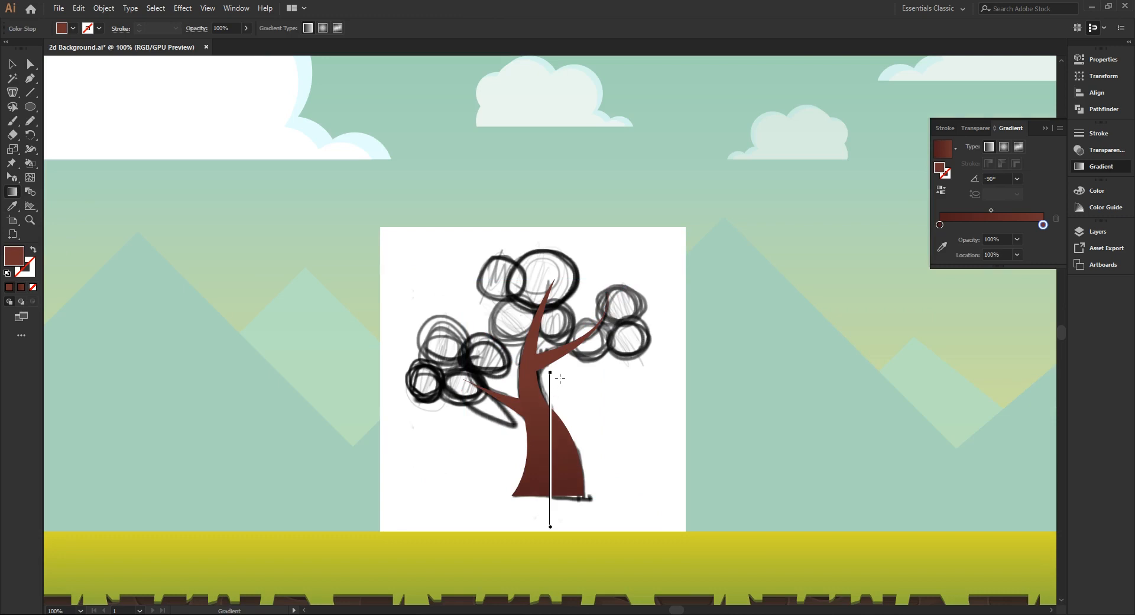
{"action": "left_click", "coordinate": [15, 64]}
{"action": "left_click", "coordinate": [296, 215]}
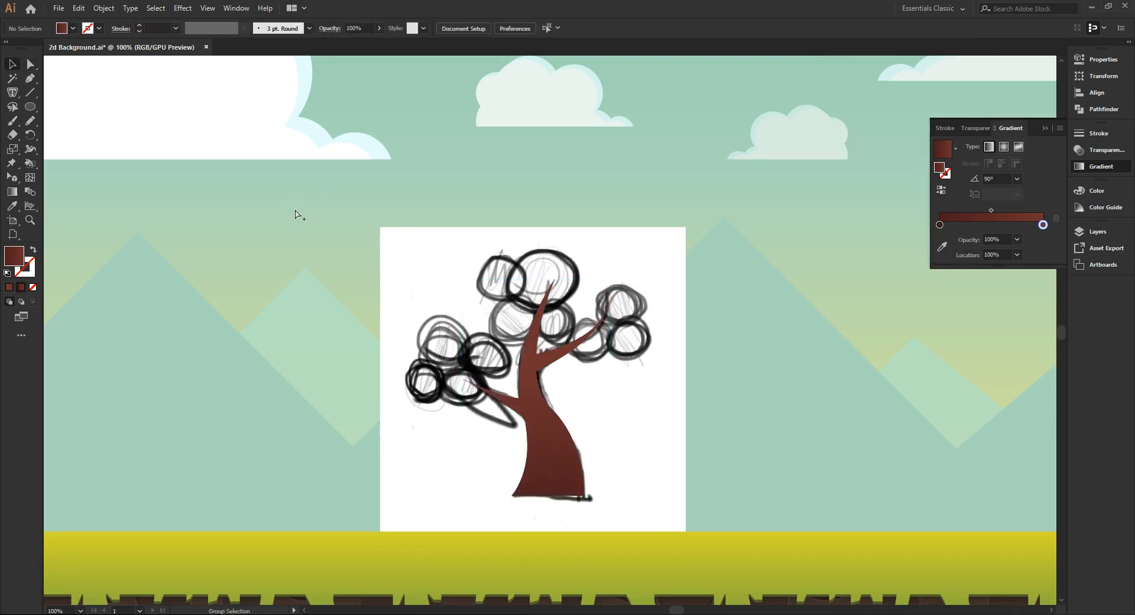
Set up the foliage gradient with the light olive swatch at the start stop and the dark olive swatch at the 100% stop
{"action": "key", "text": "ctrl+minus"}
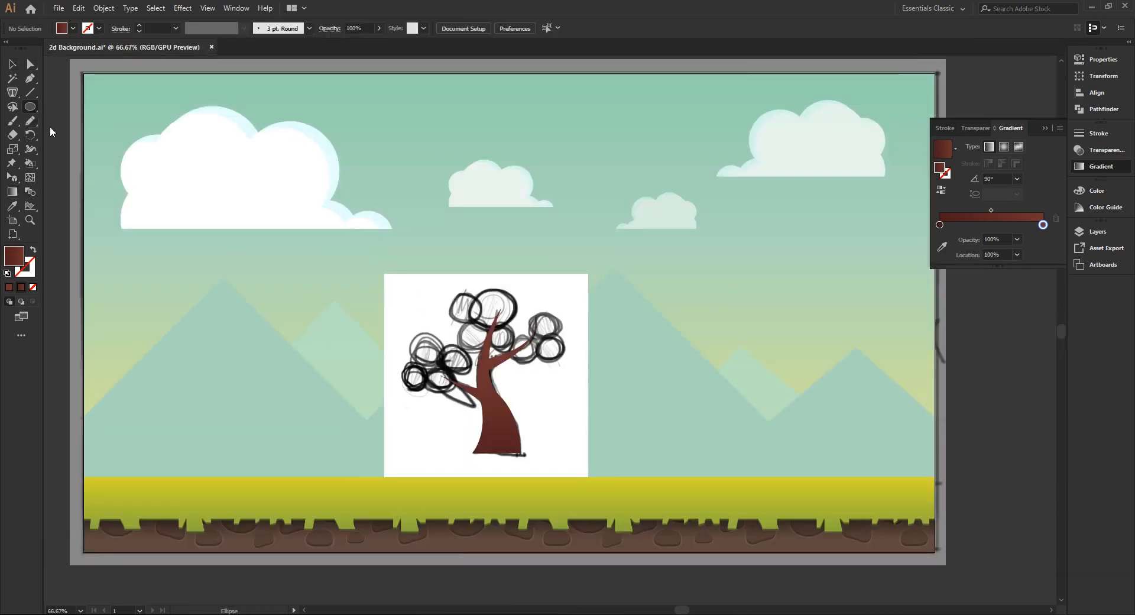
{"action": "scroll", "coordinate": [376, 395], "scroll_direction": "up", "scroll_amount": 1}
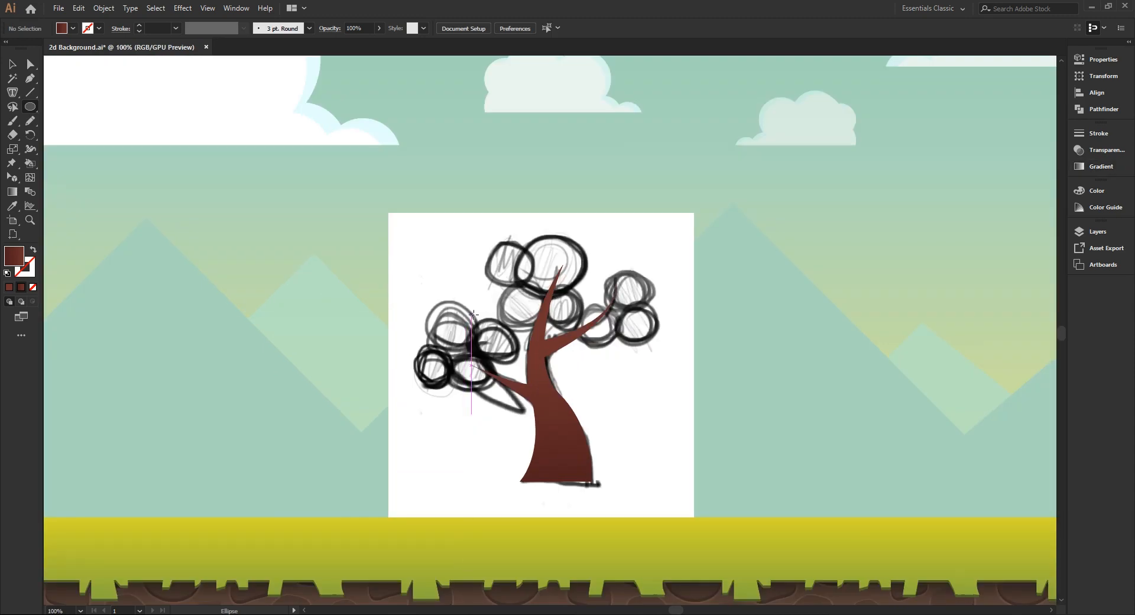
{"action": "scroll", "coordinate": [383, 355], "scroll_direction": "down", "scroll_amount": 2}
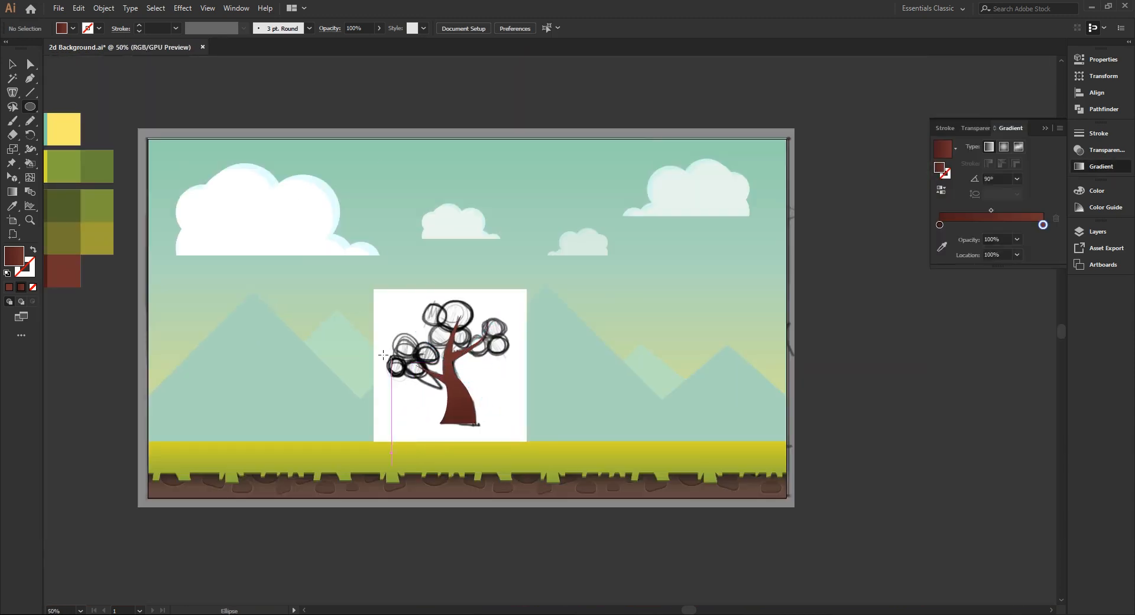
{"action": "left_click_drag", "start_coordinate": [383, 355], "coordinate": [421, 375]}
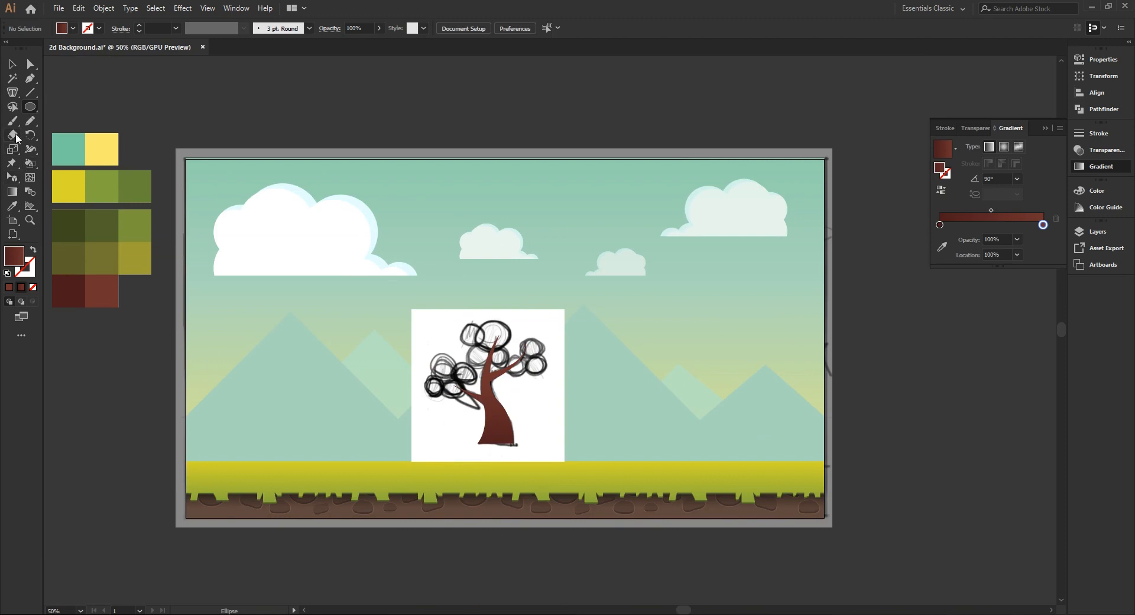
{"action": "key", "text": "g"}
{"action": "left_click", "coordinate": [939, 224]}
{"action": "left_click", "coordinate": [941, 247]}
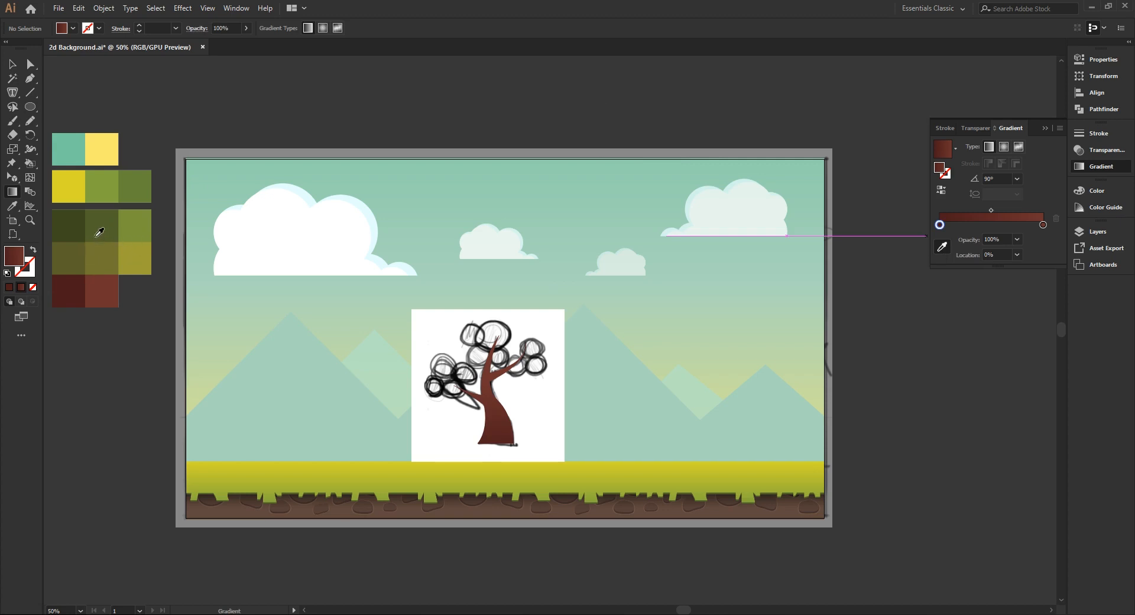
{"action": "left_click", "coordinate": [81, 219]}
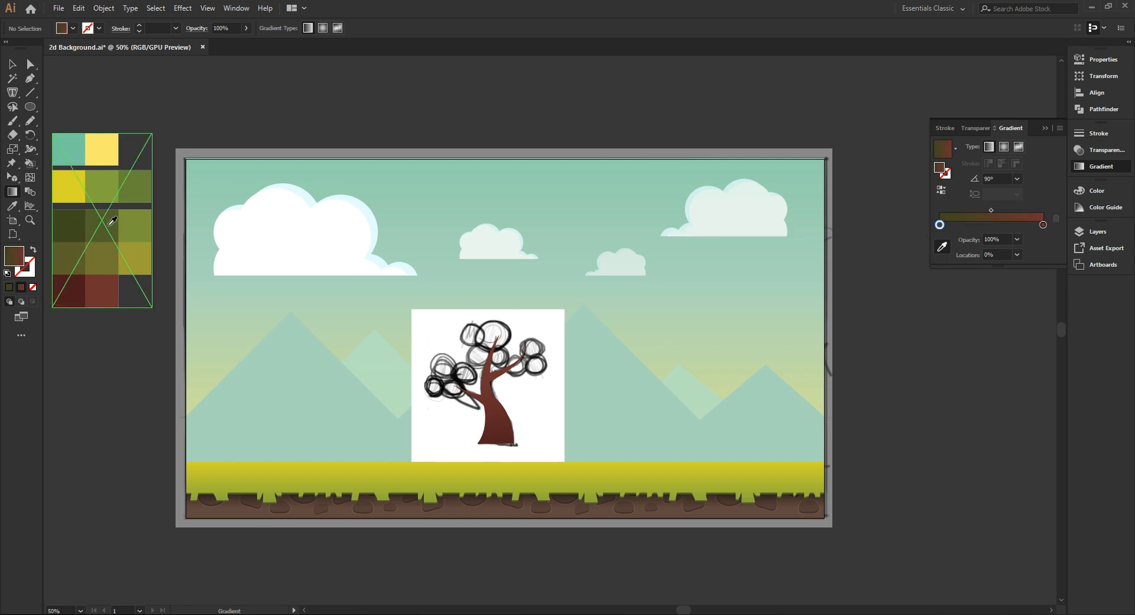
{"action": "left_click", "coordinate": [75, 250]}
{"action": "left_click", "coordinate": [135, 259]}
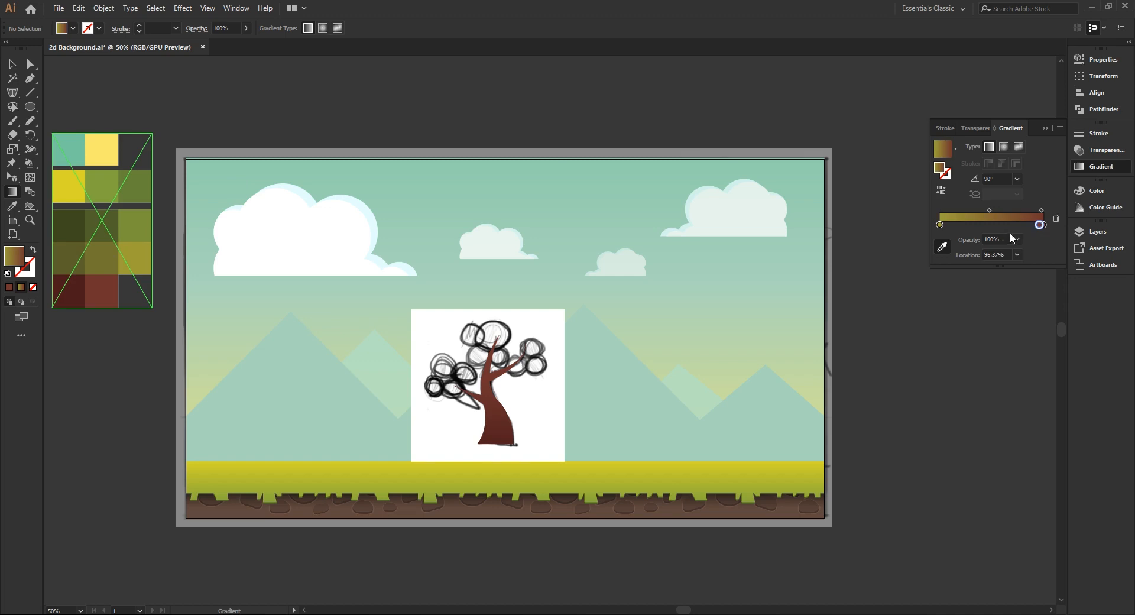
{"action": "mouse_move", "coordinate": [1040, 224]}
{"action": "left_mouse_down"}
{"action": "mouse_move", "coordinate": [992, 225]}
{"action": "mouse_move", "coordinate": [1045, 226]}
{"action": "left_mouse_up"}
{"action": "left_click", "coordinate": [942, 247]}
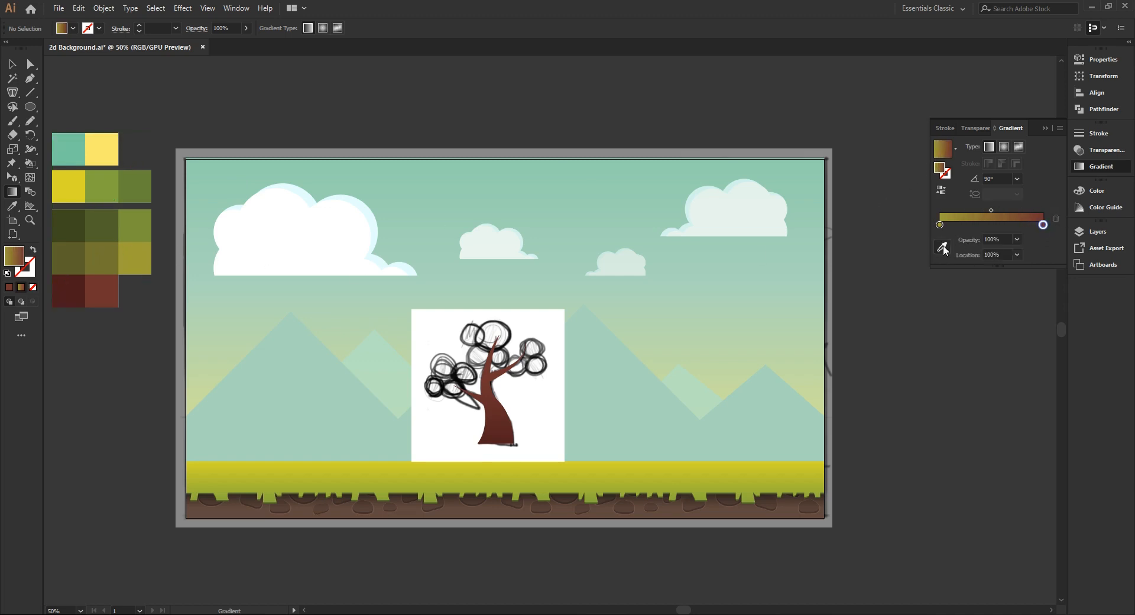
{"action": "left_click", "coordinate": [70, 254]}
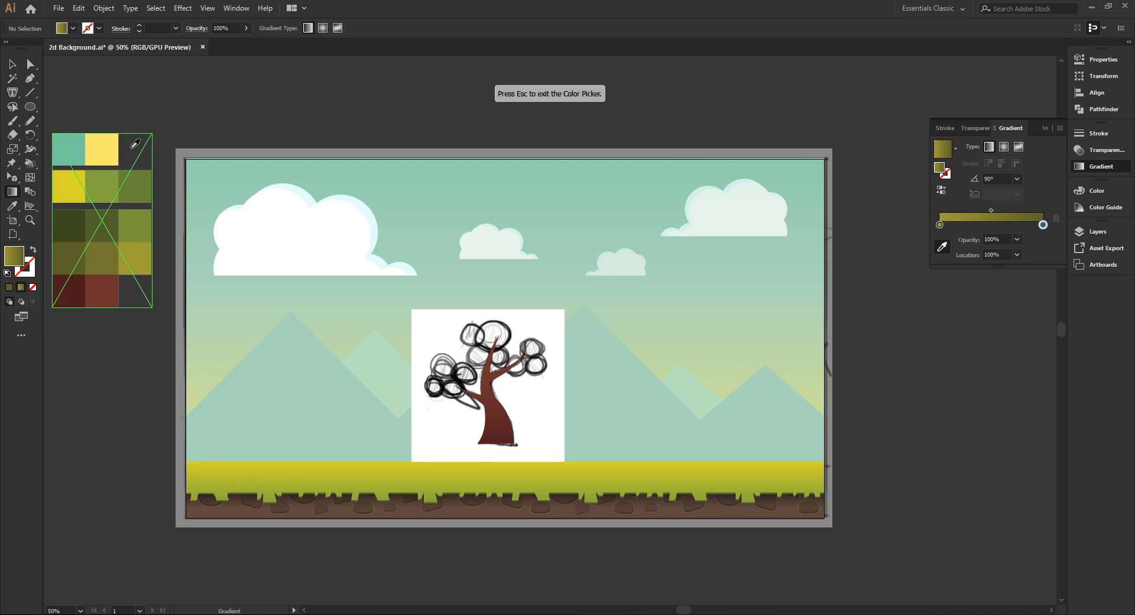
Build the upper foliage from three olive gradient circles over the sketch, with a 104 px circle at the cluster's lower left
{"action": "left_click", "coordinate": [34, 107]}
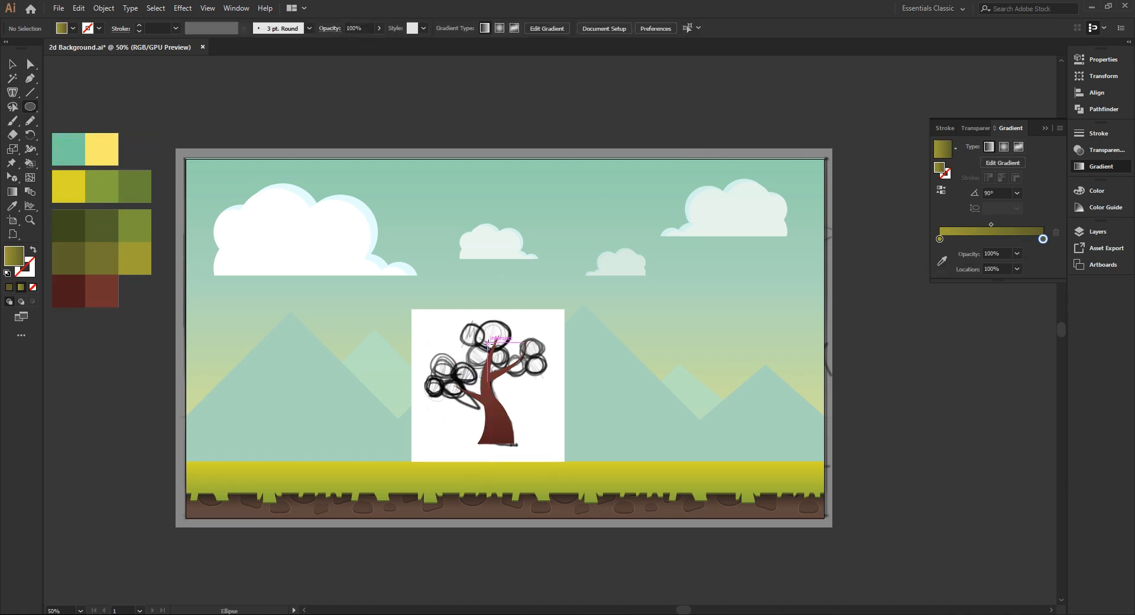
{"action": "scroll", "coordinate": [485, 341], "scroll_direction": "up", "scroll_amount": 2}
{"action": "left_click_drag", "start_coordinate": [501, 322], "coordinate": [478, 338]}
{"action": "key", "text": "v"}
{"action": "left_click_drag", "start_coordinate": [494, 290], "coordinate": [504, 333], "text": "alt"}
{"action": "left_click", "coordinate": [721, 409]}
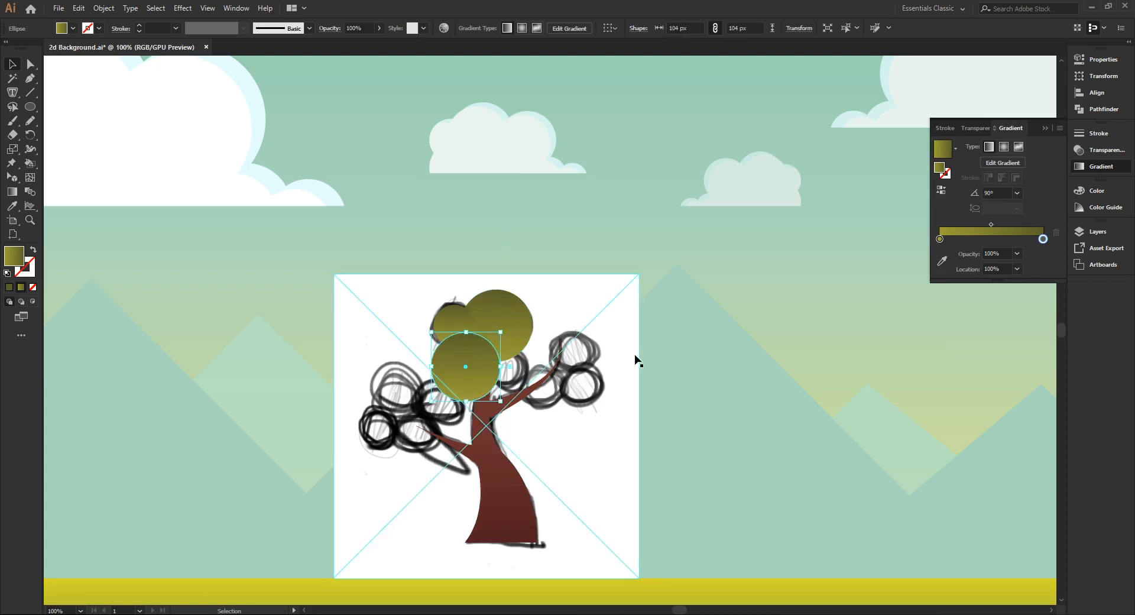
{"action": "left_click", "coordinate": [633, 374]}
Duplicate the upper cluster's small left circle to its lower right and scale the copy down to 52 px
{"action": "scroll", "coordinate": [476, 381], "scroll_direction": "up", "scroll_amount": 2, "text": "alt"}
{"action": "left_click", "coordinate": [453, 292]}
{"action": "left_click_drag", "start_coordinate": [453, 292], "coordinate": [533, 353], "text": "alt"}
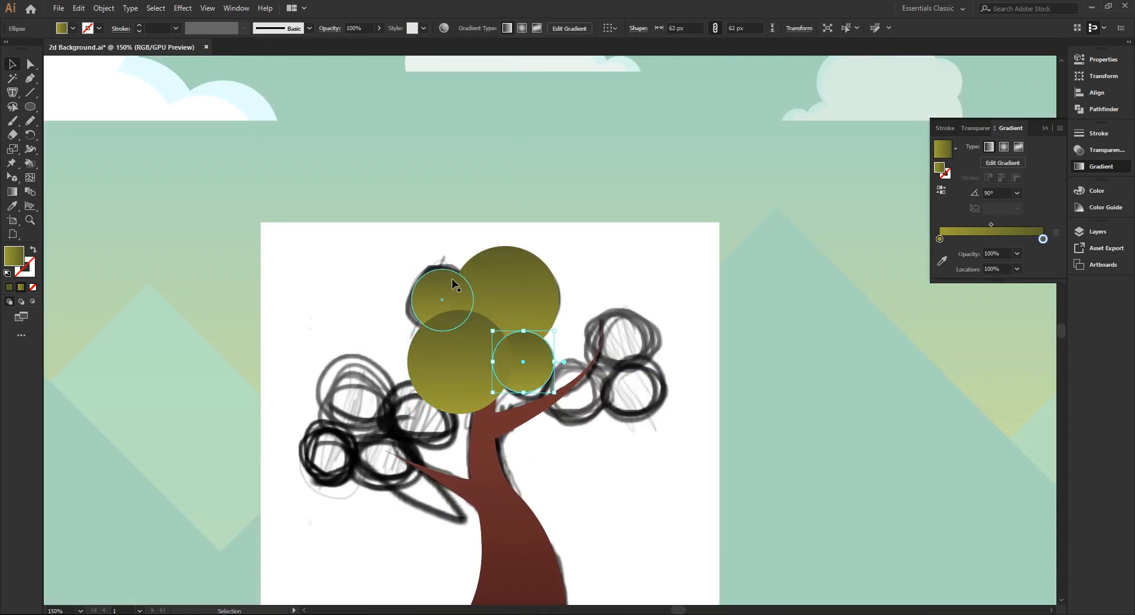
{"action": "left_click_drag", "start_coordinate": [553, 391], "coordinate": [537, 371]}
{"action": "left_click", "coordinate": [777, 299]}
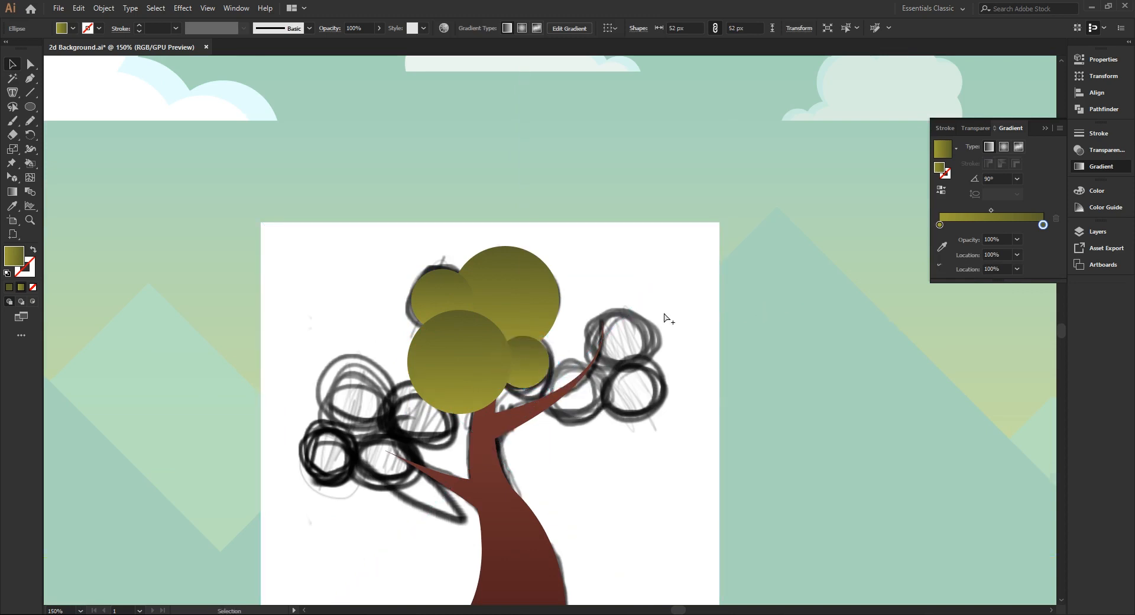
{"action": "key", "text": "ctrl+0"}
{"action": "key", "text": "ctrl+1"}
{"action": "left_click", "coordinate": [479, 362]}
{"action": "left_click", "coordinate": [449, 285], "text": "shift"}
{"action": "left_click", "coordinate": [549, 302], "text": "shift"}
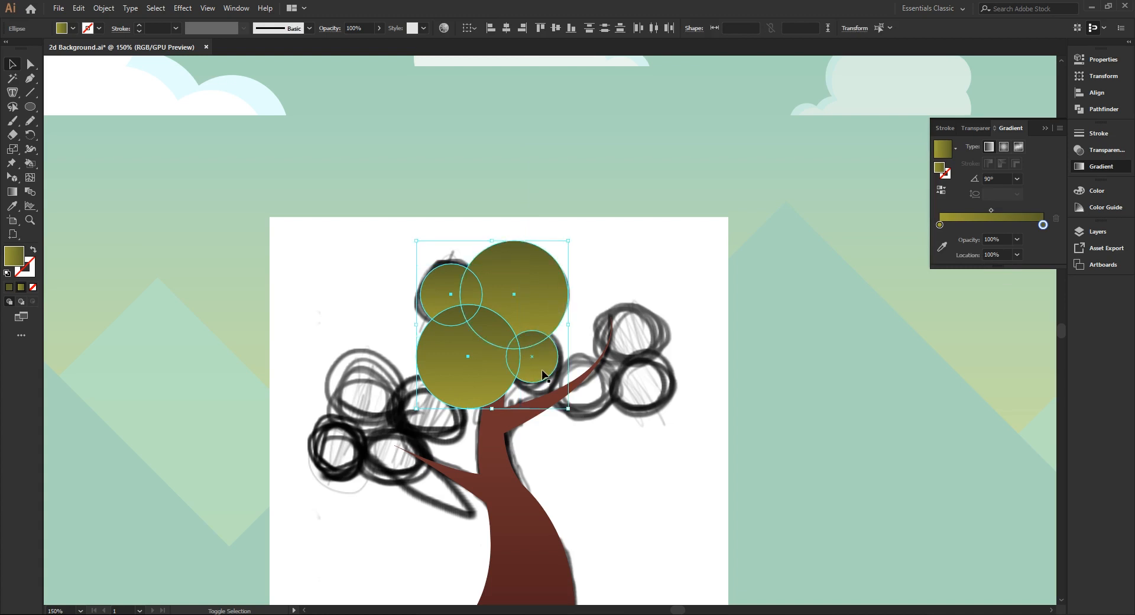
Copy foliage circles onto the left branch, resizing them to the sketch, with 96 px at the cluster's lower middle and 62 px at its far left
{"action": "left_click", "coordinate": [501, 378]}
{"action": "left_click_drag", "start_coordinate": [501, 378], "coordinate": [397, 409]}
{"action": "left_click_drag", "start_coordinate": [425, 345], "coordinate": [402, 366]}
{"action": "left_click_drag", "start_coordinate": [384, 398], "coordinate": [441, 492]}
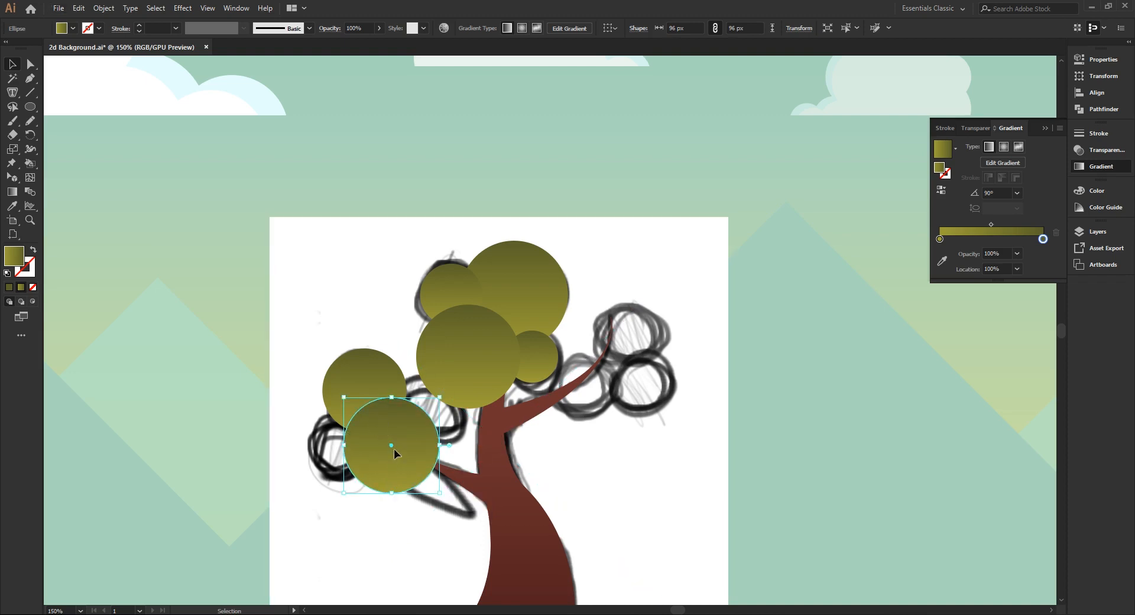
{"action": "left_click_drag", "start_coordinate": [393, 449], "coordinate": [336, 448]}
{"action": "left_click_drag", "start_coordinate": [381, 398], "coordinate": [360, 458]}
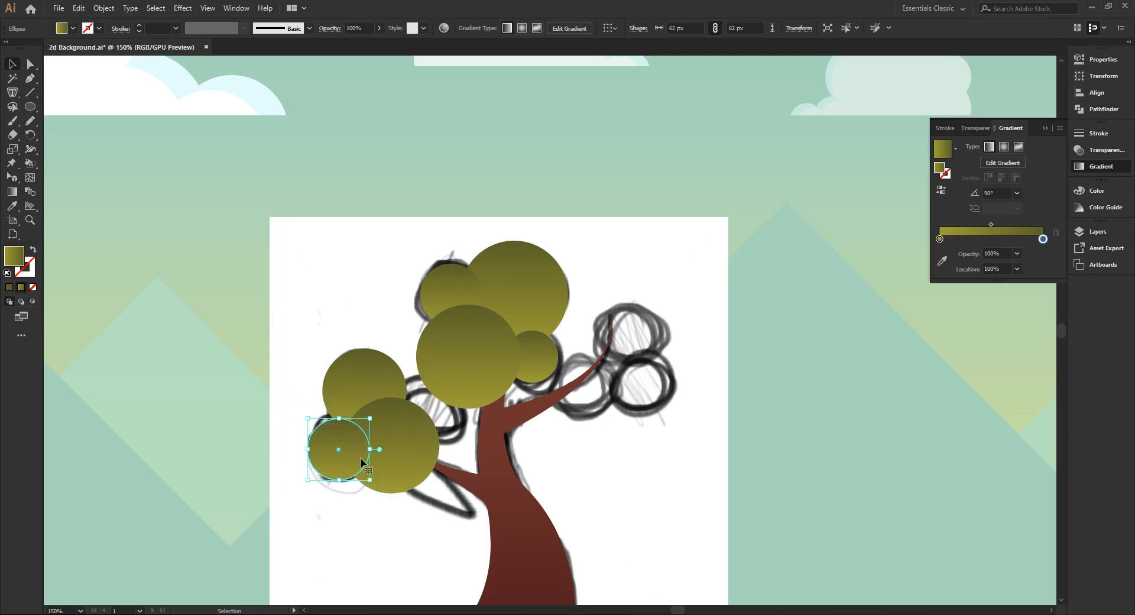
Copy the left cluster's small circle to its upper right side and scale the copy down to fit the sketch
{"action": "left_click", "coordinate": [773, 409]}
{"action": "left_click_drag", "start_coordinate": [350, 479], "coordinate": [432, 434]}
{"action": "mouse_move", "coordinate": [451, 377]}
{"action": "left_mouse_down"}
{"action": "mouse_move", "coordinate": [464, 372]}
{"action": "mouse_move", "coordinate": [443, 376]}
{"action": "left_mouse_up"}
Bring the four circles of the upper foliage cluster to the front
{"action": "left_click", "coordinate": [483, 386]}
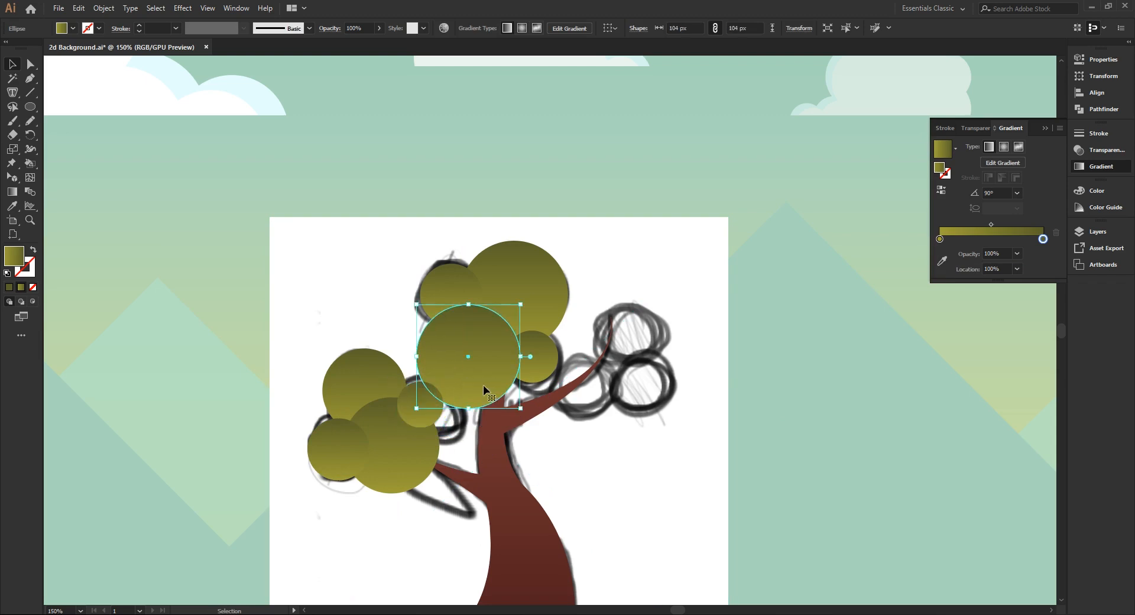
{"action": "left_click", "coordinate": [534, 357], "text": "shift"}
{"action": "left_click", "coordinate": [550, 286], "text": "shift"}
{"action": "left_click", "coordinate": [466, 286], "text": "shift"}
{"action": "right_click", "coordinate": [478, 353]}
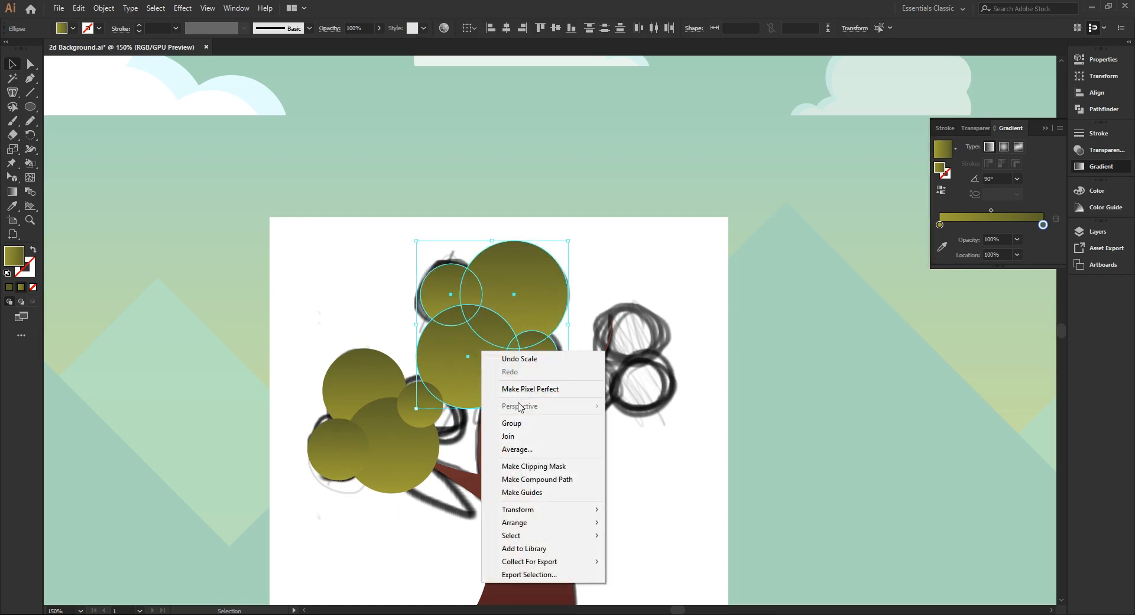
{"action": "mouse_move", "coordinate": [555, 523]}
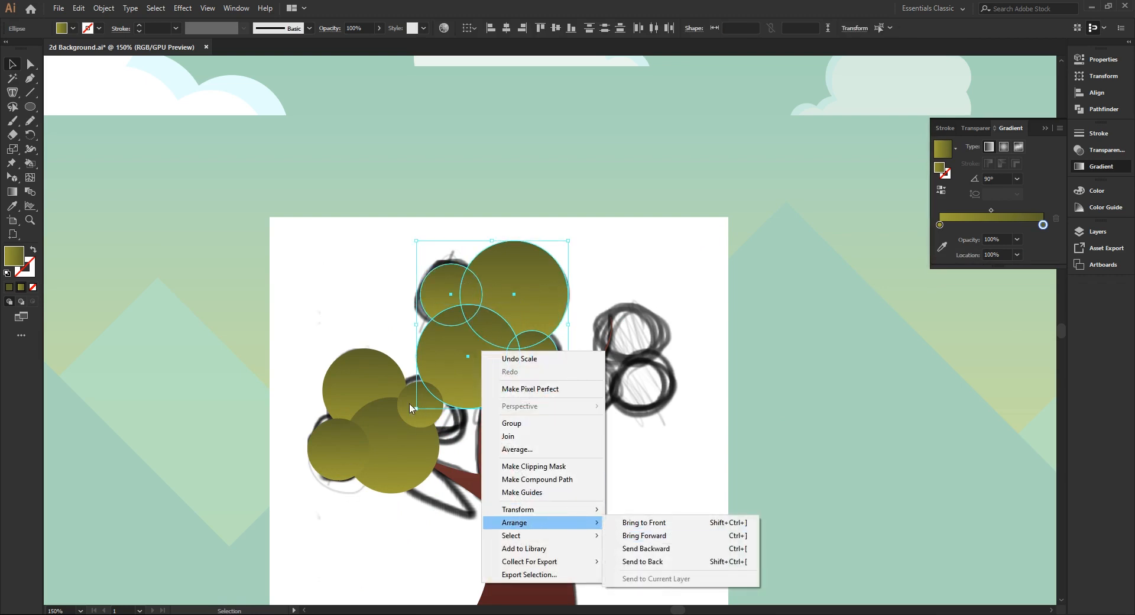
{"action": "left_click", "coordinate": [674, 525]}
{"action": "left_click", "coordinate": [676, 431]}
Build the right branch's foliage from copied circles, two of 62 px and a smaller one at the cluster's lower right
{"action": "scroll", "coordinate": [449, 417], "scroll_direction": "down", "scroll_amount": 2}
{"action": "scroll", "coordinate": [460, 422], "scroll_direction": "up", "scroll_amount": 3}
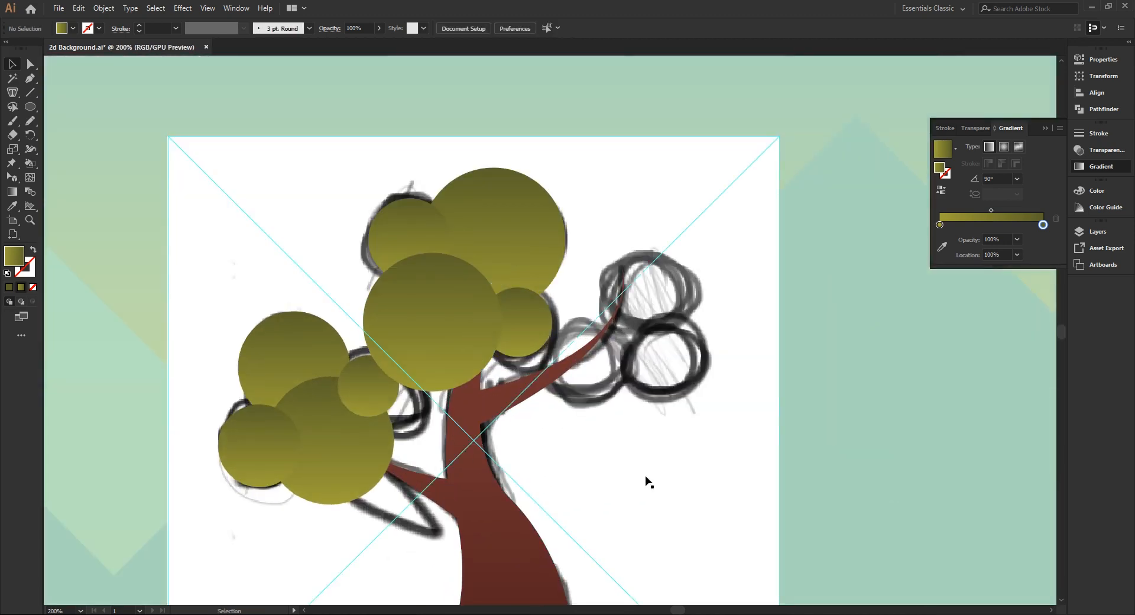
{"action": "scroll", "coordinate": [509, 387], "scroll_direction": "down", "scroll_amount": 1}
{"action": "mouse_move", "coordinate": [435, 274]}
{"action": "left_mouse_down"}
{"action": "mouse_move", "coordinate": [600, 299]}
{"action": "mouse_move", "coordinate": [620, 312]}
{"action": "mouse_move", "coordinate": [603, 314]}
{"action": "mouse_move", "coordinate": [597, 355]}
{"action": "left_mouse_up"}
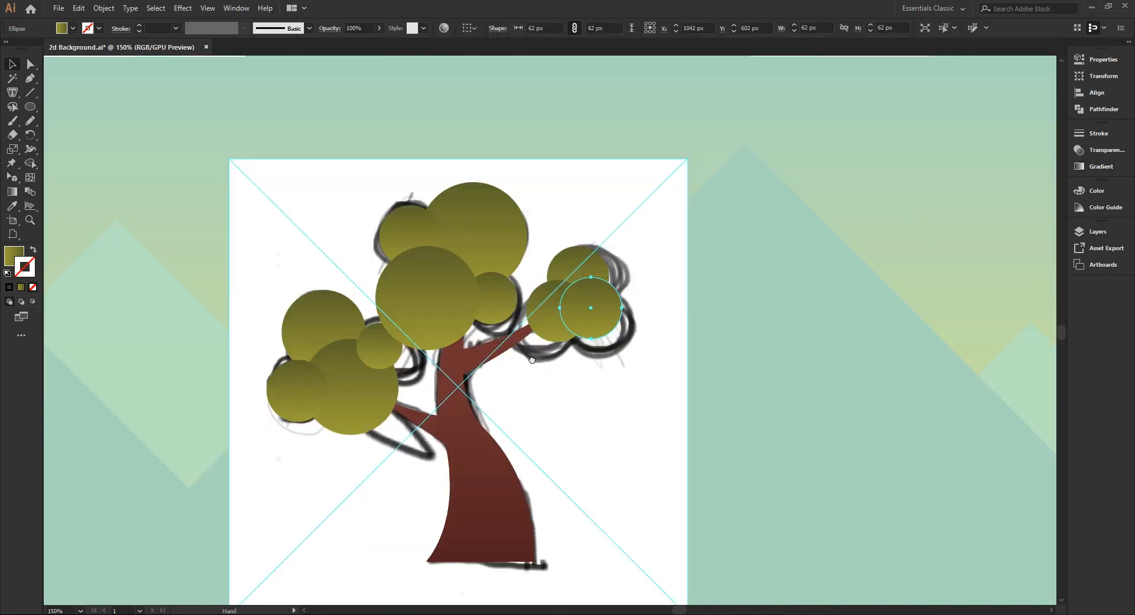
{"action": "left_click_drag", "start_coordinate": [619, 277], "coordinate": [613, 288]}
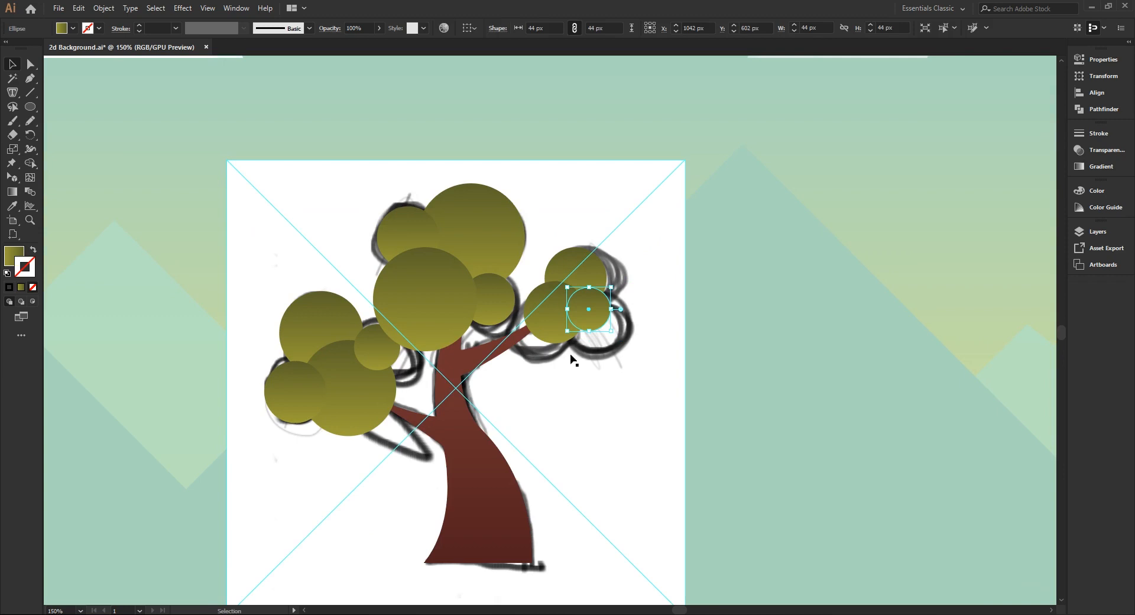
{"action": "left_click_drag", "start_coordinate": [618, 331], "coordinate": [629, 339]}
{"action": "left_click", "coordinate": [639, 370]}
{"action": "key", "text": "ctrl+minus"}
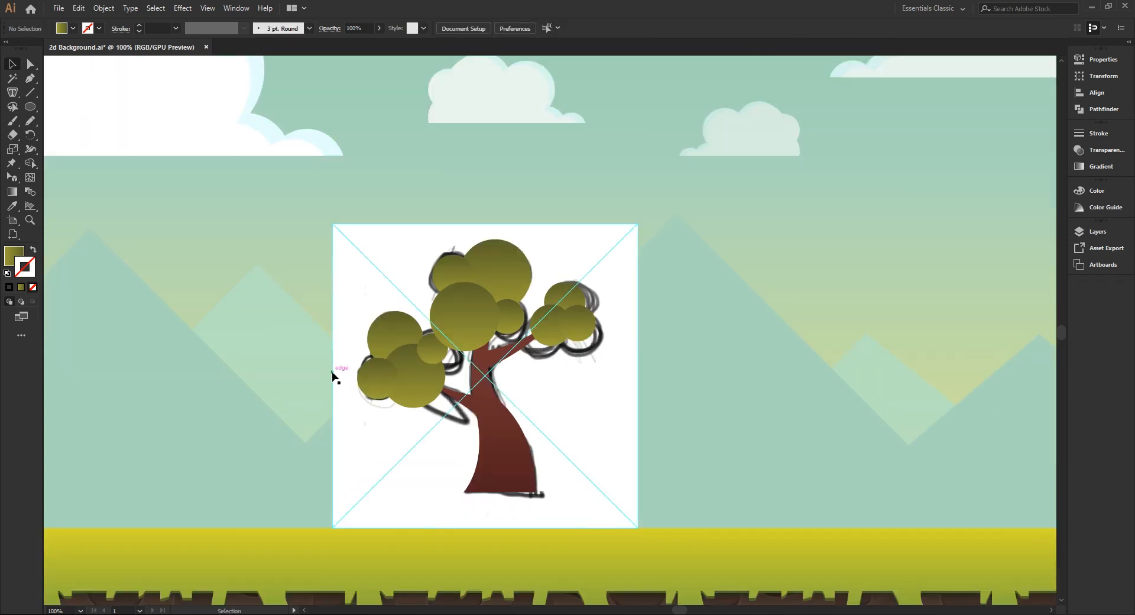
Unite the four circles of the left foliage cluster into one shape
{"action": "left_click", "coordinate": [429, 390]}
{"action": "left_click", "coordinate": [372, 391], "text": "shift"}
{"action": "left_click", "coordinate": [434, 353], "text": "shift"}
{"action": "left_click", "coordinate": [1117, 108]}
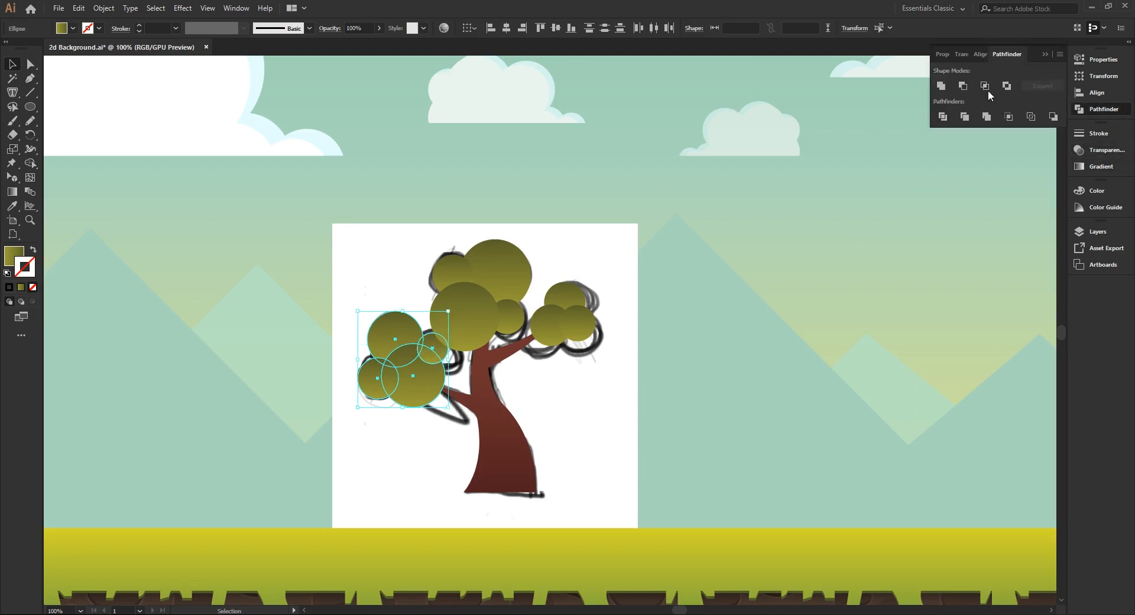
{"action": "left_click", "coordinate": [940, 87]}
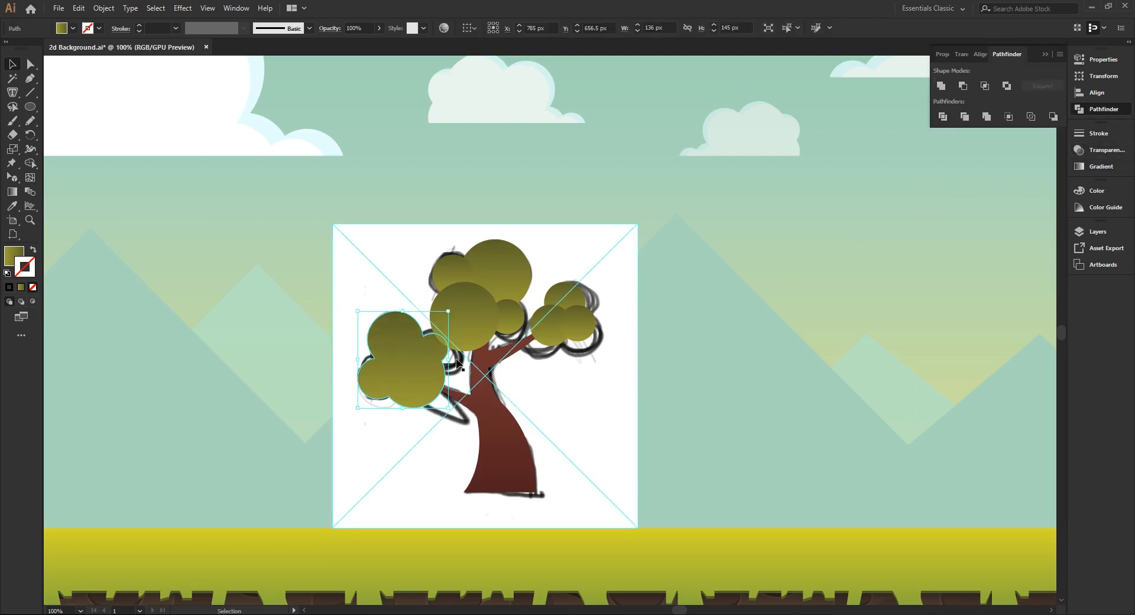
Unite the four circles of the upper foliage cluster into one shape, leaving the left cluster separate
{"action": "left_click", "coordinate": [476, 329], "text": "shift"}
{"action": "left_click", "coordinate": [465, 261], "text": "shift"}
{"action": "left_click", "coordinate": [528, 250], "text": "shift"}
{"action": "left_click", "coordinate": [578, 255], "text": "shift"}
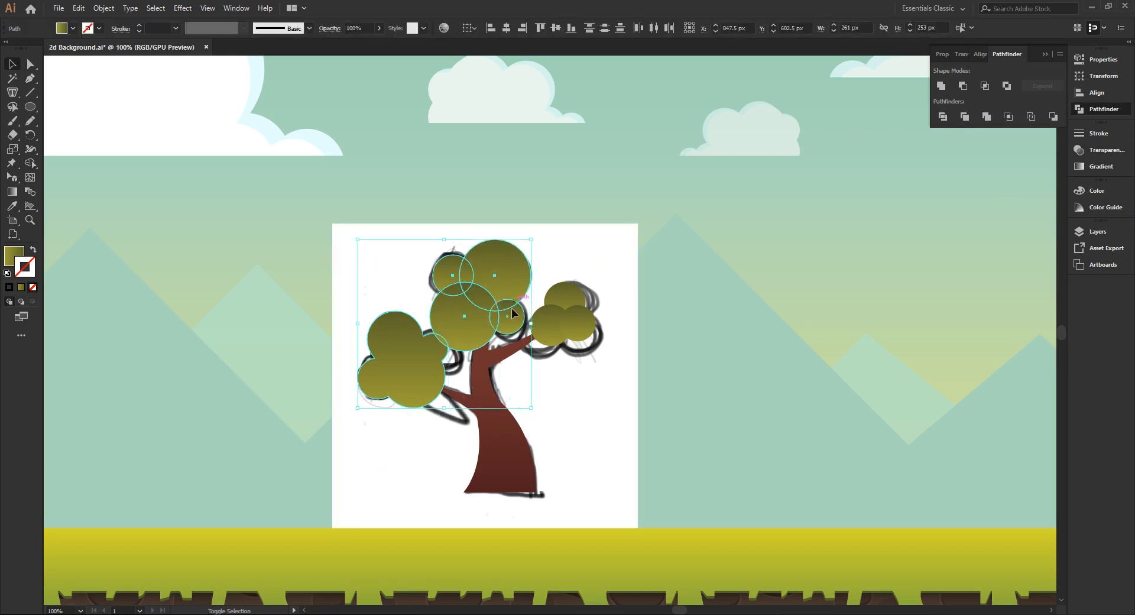
{"action": "left_click", "coordinate": [403, 377], "text": "shift"}
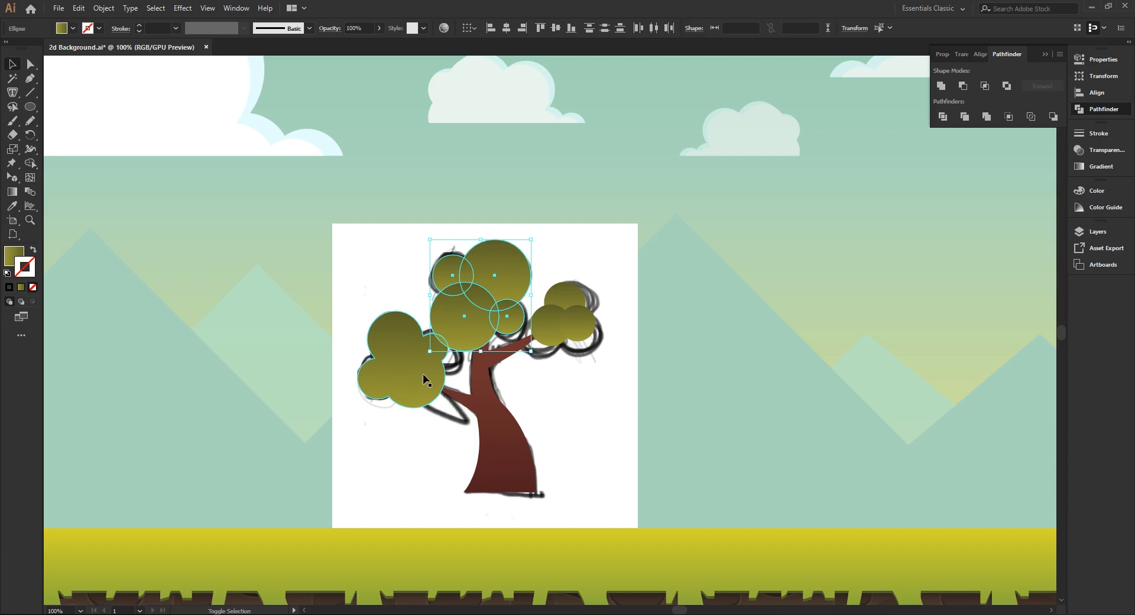
{"action": "left_click", "coordinate": [940, 86]}
Unite the three circles of the right foliage cluster into one shape
{"action": "left_click", "coordinate": [571, 289]}
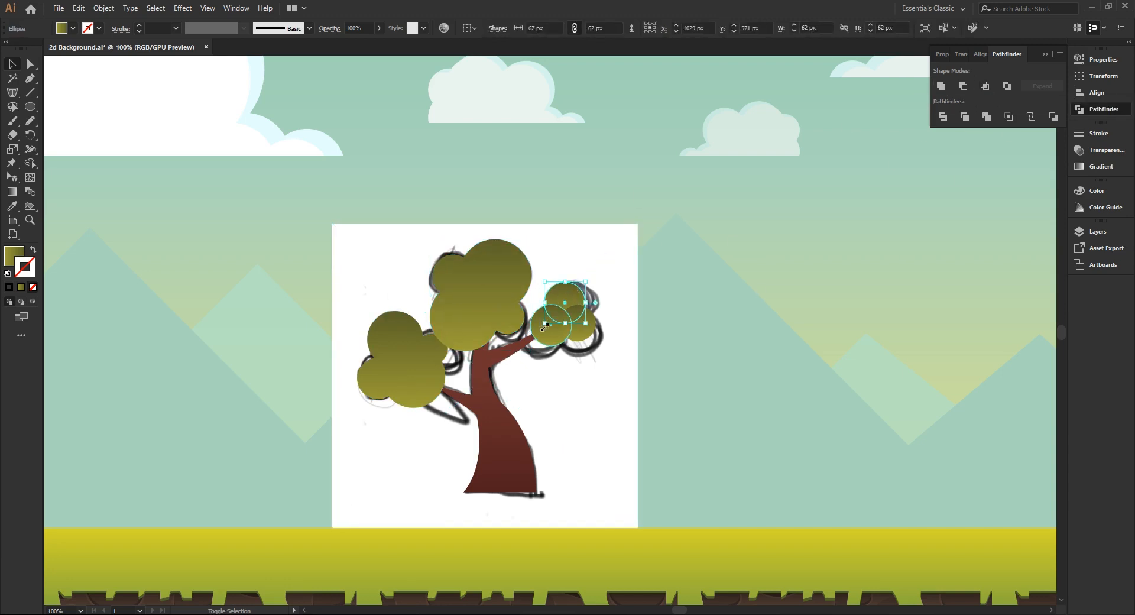
{"action": "left_click", "coordinate": [589, 340], "text": "shift"}
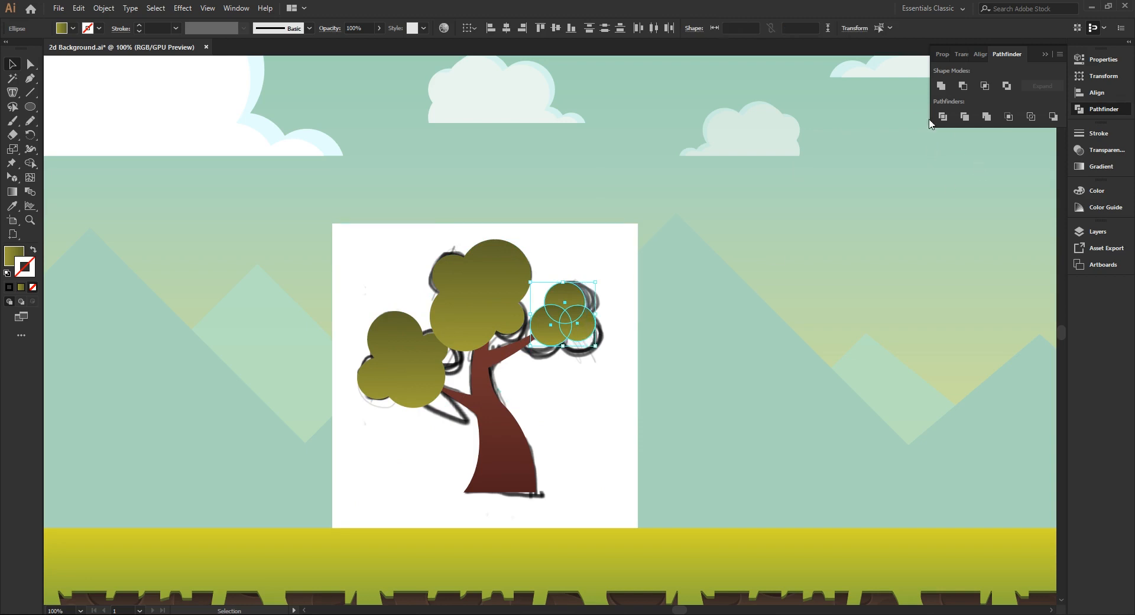
{"action": "left_click", "coordinate": [943, 89]}
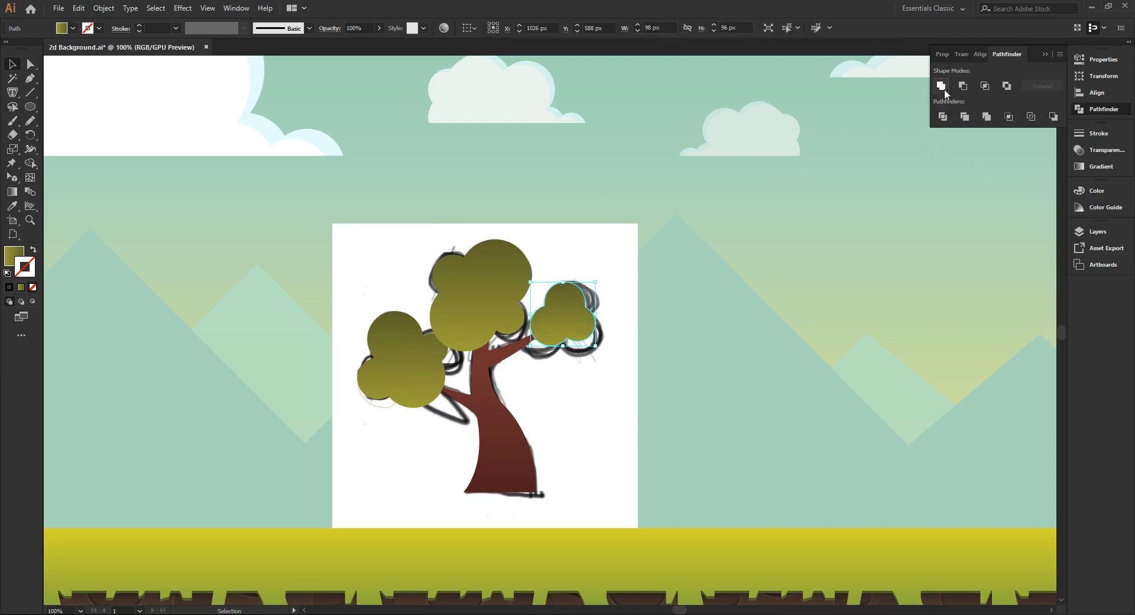
{"action": "left_click", "coordinate": [1044, 54]}
Try shared vertical gradients across all three foliage clusters, running from light olive above to dark olive below
{"action": "key", "text": "ctrl+a"}
{"action": "key", "text": "g"}
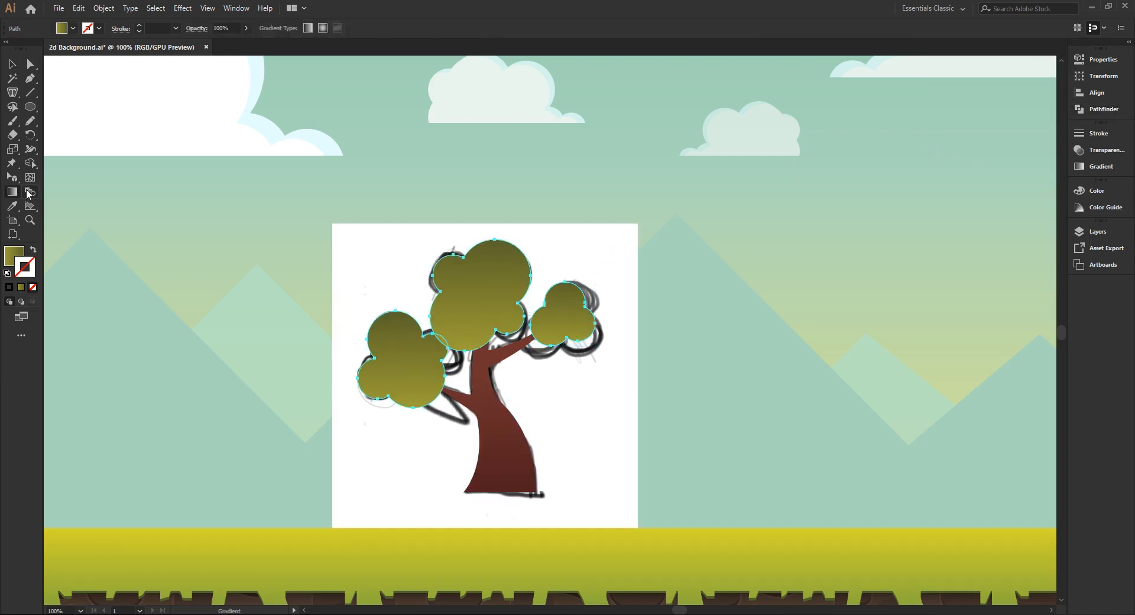
{"action": "left_click", "coordinate": [21, 288]}
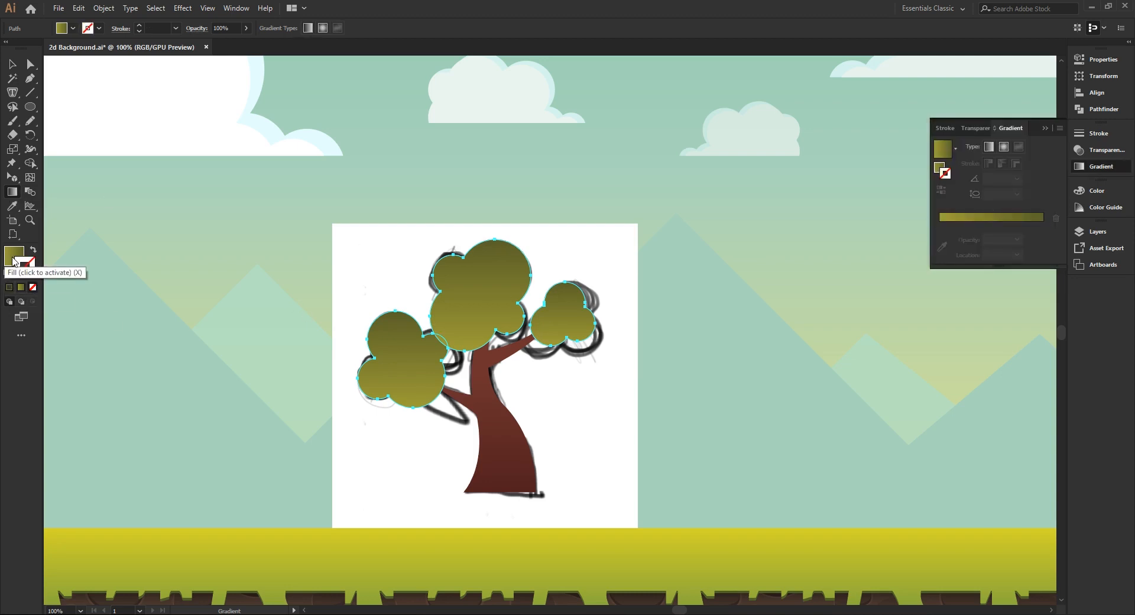
{"action": "left_click", "coordinate": [33, 288]}
{"action": "mouse_move", "coordinate": [493, 192]}
{"action": "left_mouse_down"}
{"action": "mouse_move", "coordinate": [491, 331]}
{"action": "mouse_move", "coordinate": [477, 394]}
{"action": "left_mouse_up"}
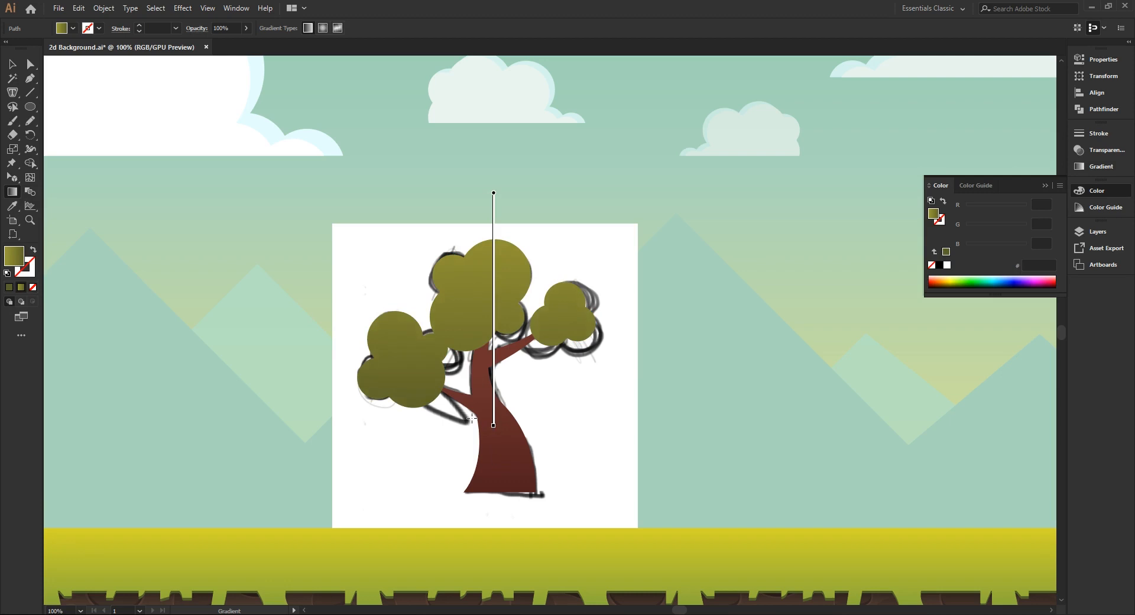
{"action": "mouse_move", "coordinate": [471, 269]}
{"action": "left_mouse_down"}
{"action": "mouse_move", "coordinate": [470, 432]}
{"action": "mouse_move", "coordinate": [471, 395]}
{"action": "left_mouse_up"}
{"action": "left_click_drag", "start_coordinate": [505, 254], "coordinate": [505, 478]}
{"action": "left_click_drag", "start_coordinate": [426, 287], "coordinate": [412, 433]}
{"action": "left_click_drag", "start_coordinate": [507, 241], "coordinate": [506, 431]}
Reselect the three foliage clusters and redraw one long vertical gradient from above the crown down to the lower trunk
{"action": "key", "text": "v"}
{"action": "left_click", "coordinate": [513, 263]}
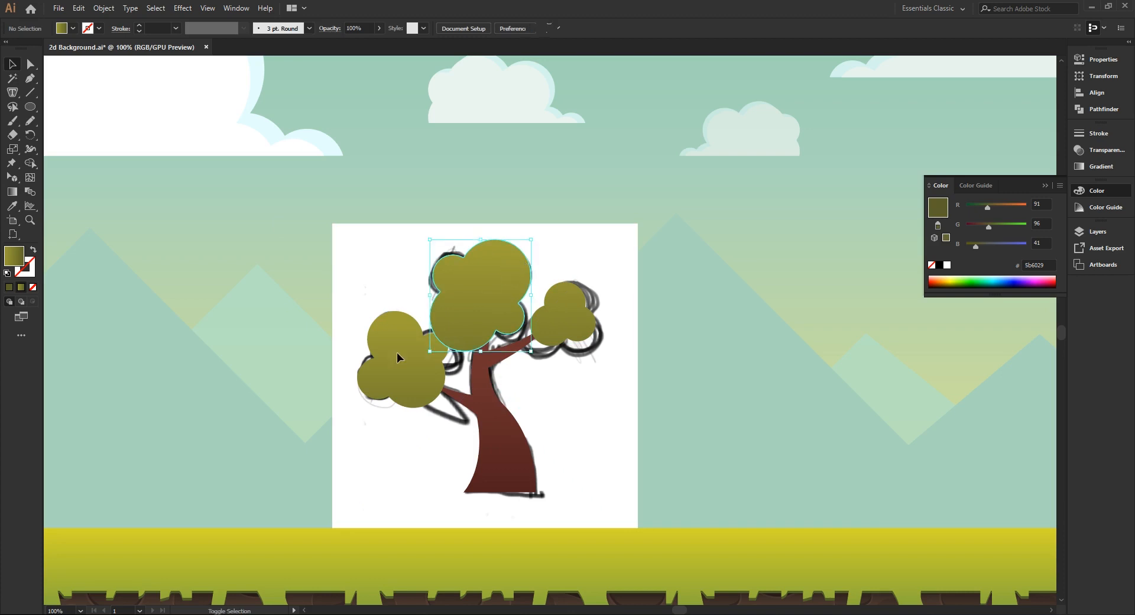
{"action": "left_click", "coordinate": [396, 352], "text": "shift"}
{"action": "left_click", "coordinate": [575, 325], "text": "shift"}
{"action": "left_click", "coordinate": [12, 192]}
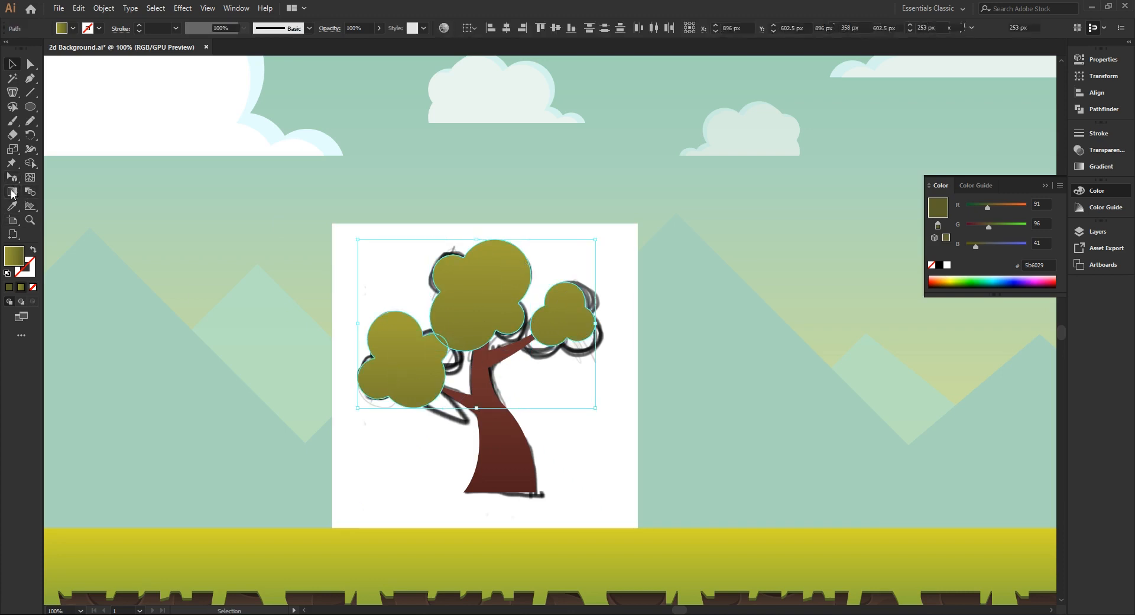
{"action": "left_click_drag", "start_coordinate": [494, 210], "coordinate": [495, 459]}
Give the left foliage cluster its own vertical gradient, light olive from its upper part to dark olive just below its base
{"action": "left_click_drag", "start_coordinate": [410, 342], "coordinate": [410, 380]}
{"action": "mouse_move", "coordinate": [420, 385]}
{"action": "left_mouse_down"}
{"action": "mouse_move", "coordinate": [416, 421]}
{"action": "mouse_move", "coordinate": [429, 429]}
{"action": "mouse_move", "coordinate": [417, 369]}
{"action": "left_mouse_up"}
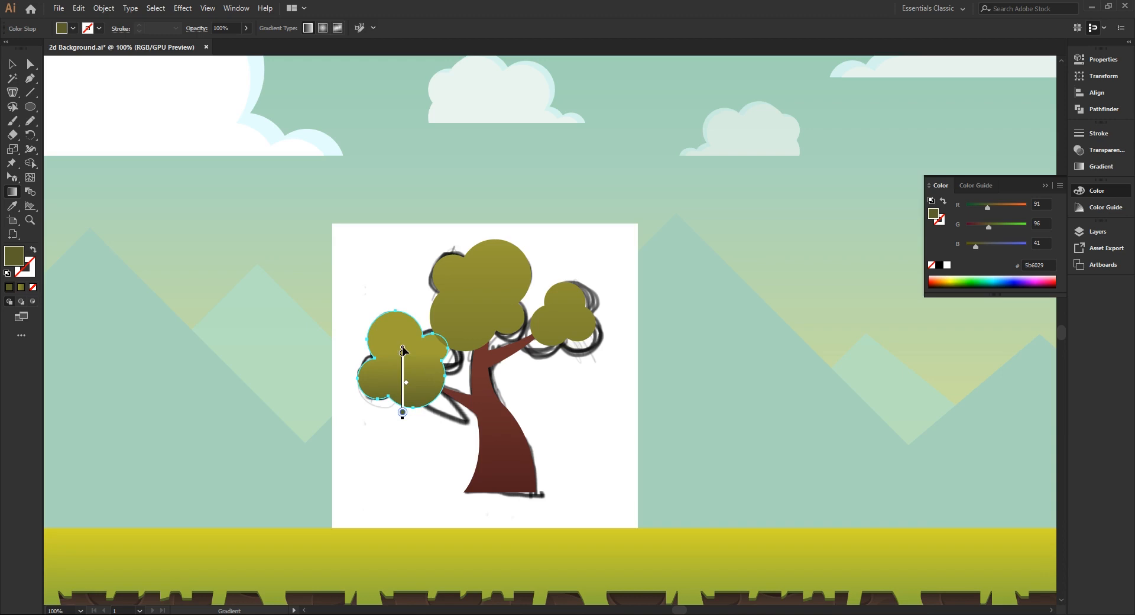
{"action": "left_click_drag", "start_coordinate": [402, 412], "coordinate": [402, 430]}
{"action": "left_click_drag", "start_coordinate": [402, 352], "coordinate": [403, 350]}
Redraw the upper foliage cluster's vertical gradient from light olive at its middle to dark olive just below its base
{"action": "key", "text": "v"}
{"action": "left_click", "coordinate": [486, 301]}
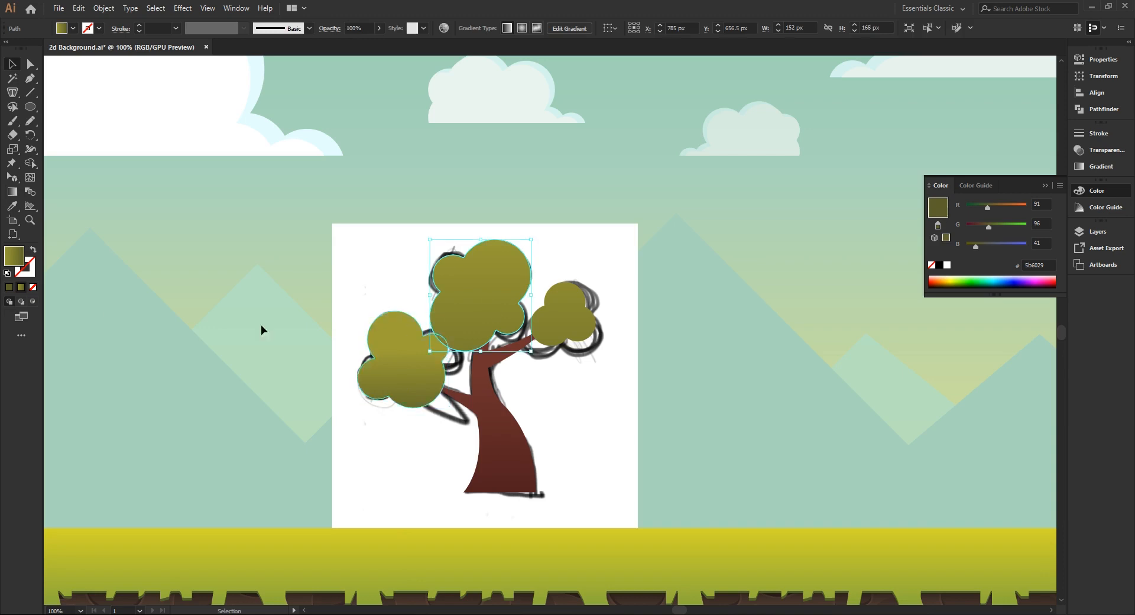
{"action": "left_click", "coordinate": [13, 193]}
{"action": "mouse_move", "coordinate": [502, 202]}
{"action": "left_mouse_down"}
{"action": "mouse_move", "coordinate": [478, 403]}
{"action": "mouse_move", "coordinate": [499, 352]}
{"action": "left_mouse_up"}
{"action": "mouse_move", "coordinate": [501, 207]}
{"action": "left_mouse_down"}
{"action": "mouse_move", "coordinate": [479, 239]}
{"action": "mouse_move", "coordinate": [480, 294]}
{"action": "left_mouse_up"}
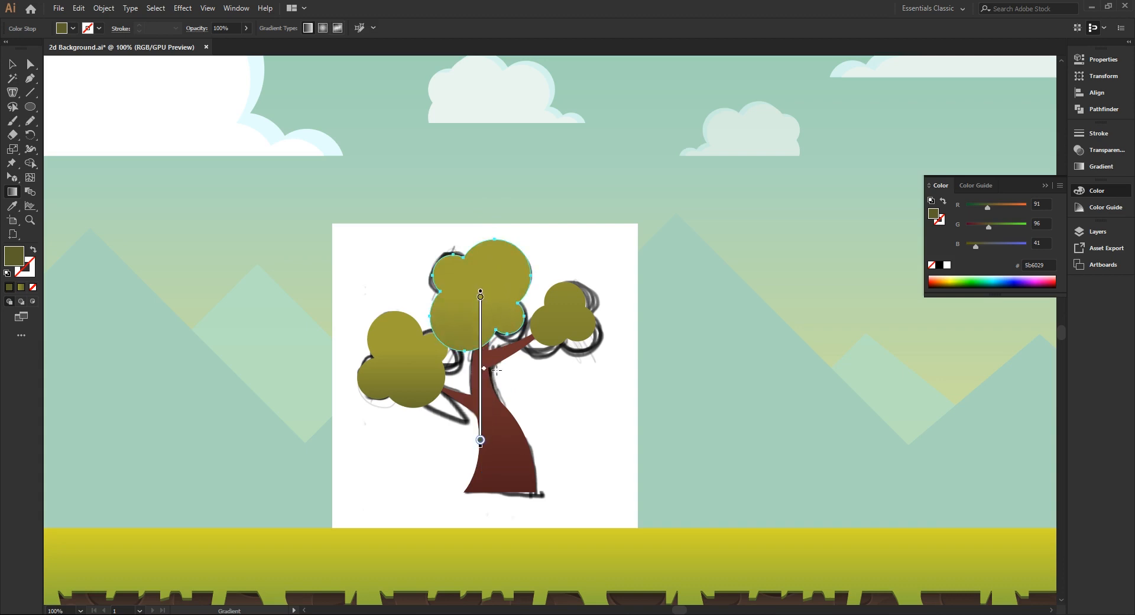
{"action": "mouse_move", "coordinate": [483, 448]}
{"action": "left_mouse_down"}
{"action": "mouse_move", "coordinate": [483, 414]}
{"action": "mouse_move", "coordinate": [484, 449]}
{"action": "mouse_move", "coordinate": [501, 387]}
{"action": "left_mouse_up"}
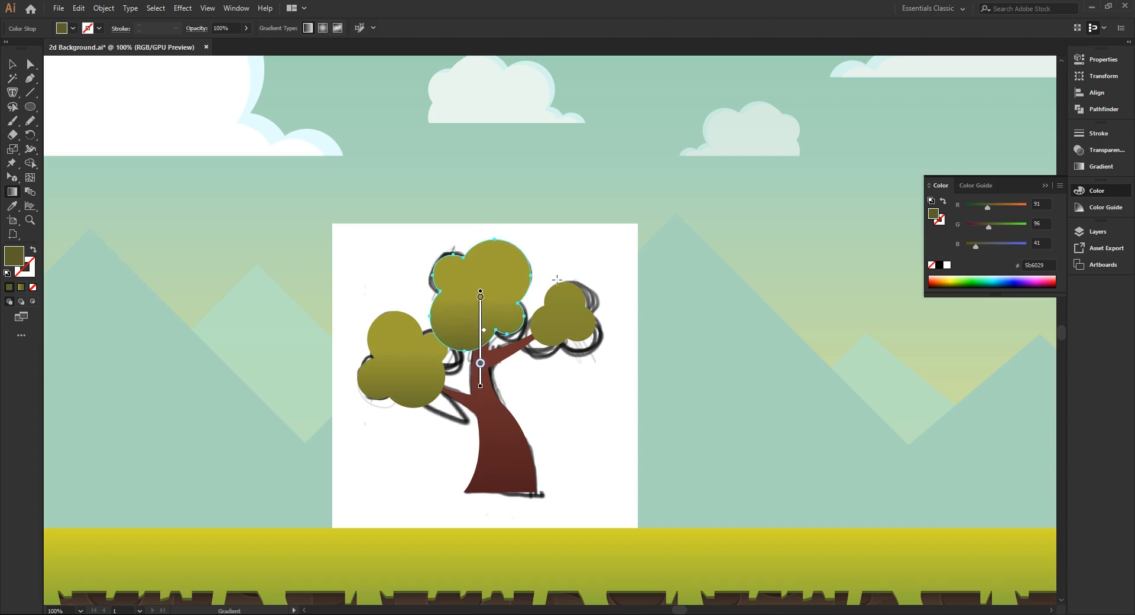
Shorten the right foliage cluster's vertical gradient, with light olive starting near its middle and dark olive just below its base
{"action": "key", "text": "v"}
{"action": "left_click", "coordinate": [570, 318]}
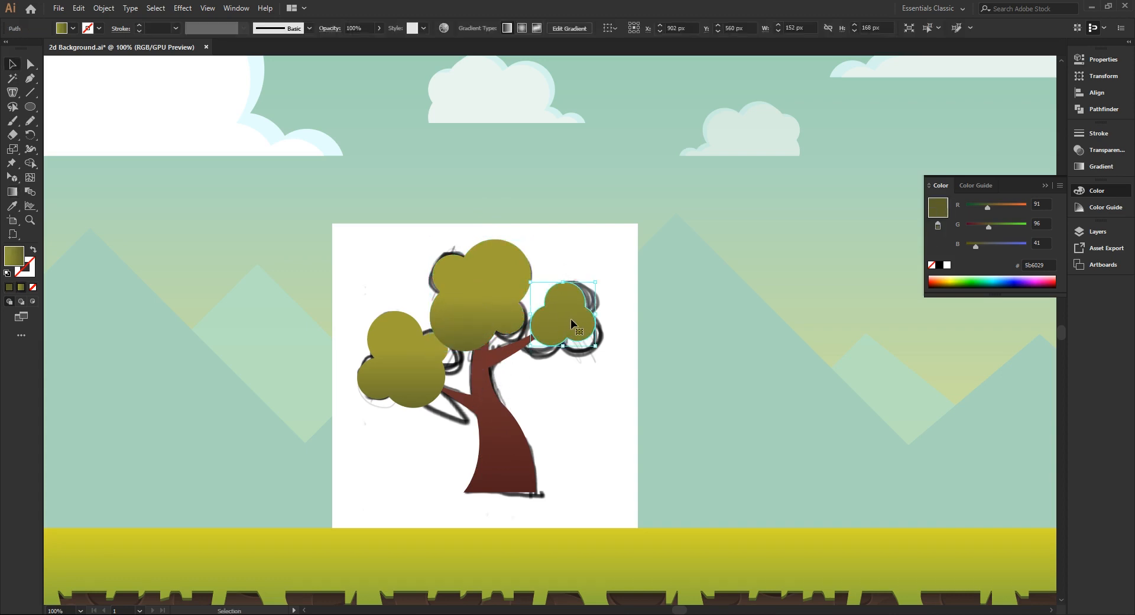
{"action": "left_click", "coordinate": [11, 195]}
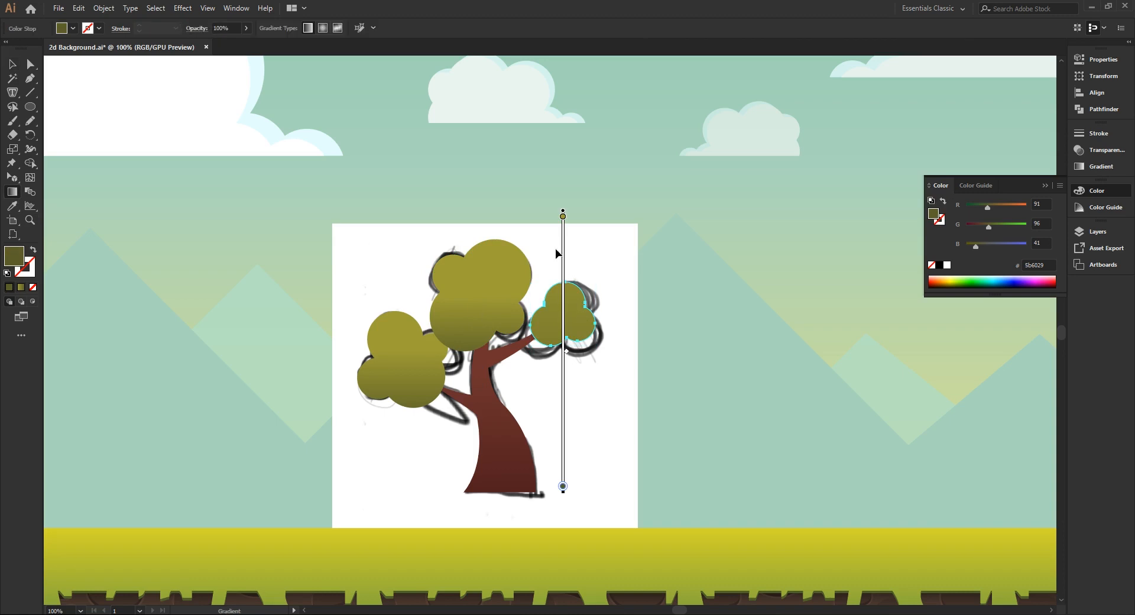
{"action": "mouse_move", "coordinate": [548, 243]}
{"action": "left_mouse_down"}
{"action": "mouse_move", "coordinate": [549, 417]}
{"action": "mouse_move", "coordinate": [549, 369]}
{"action": "left_mouse_up"}
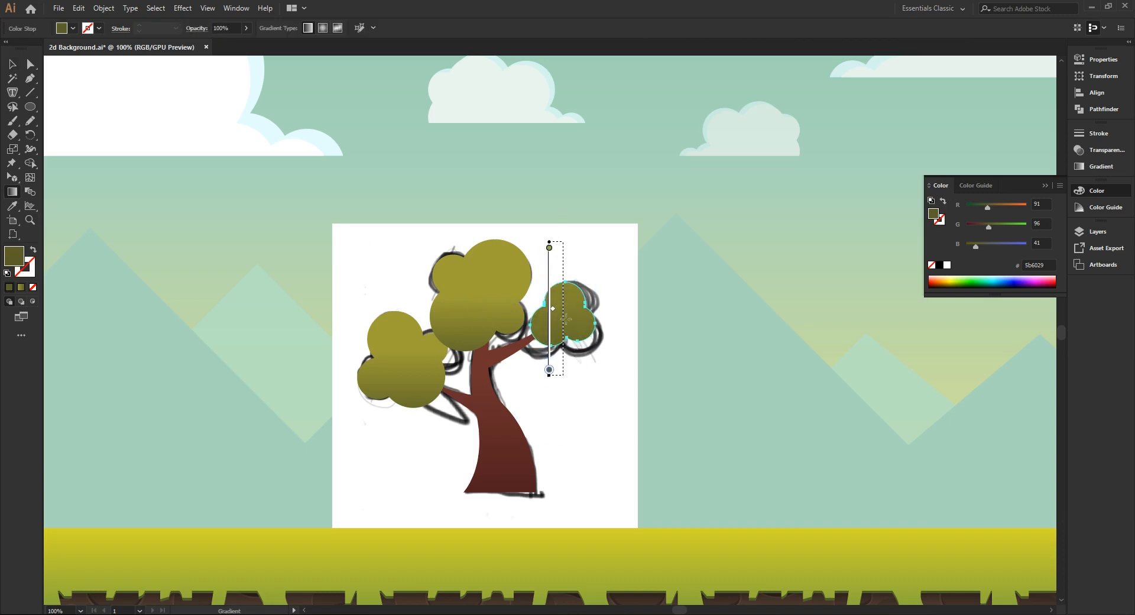
{"action": "left_click_drag", "start_coordinate": [549, 248], "coordinate": [549, 305]}
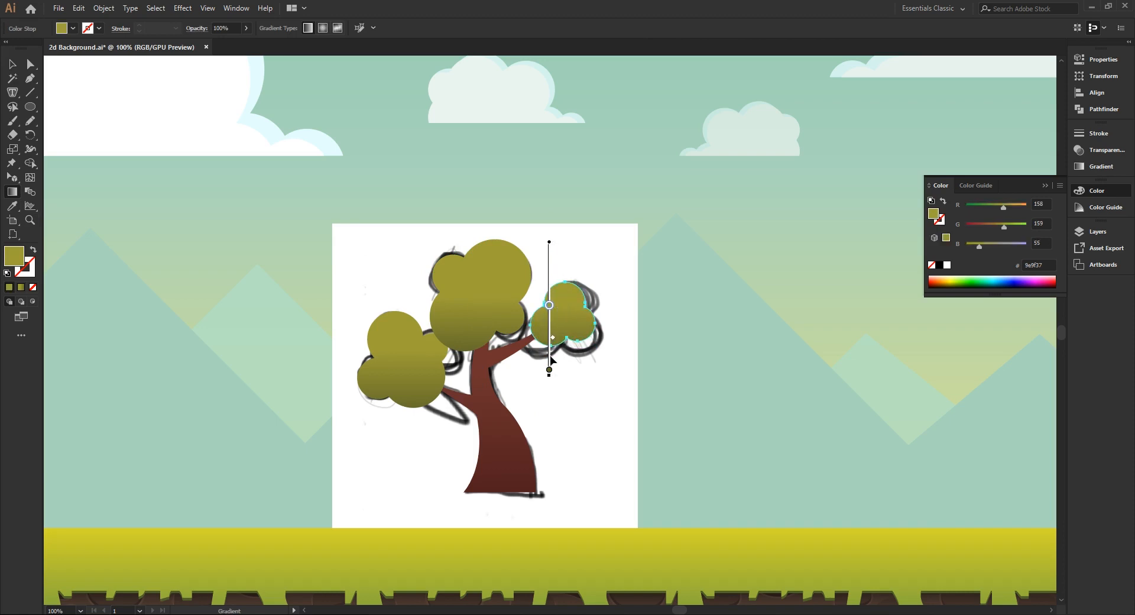
{"action": "mouse_move", "coordinate": [563, 241]}
{"action": "left_mouse_down"}
{"action": "mouse_move", "coordinate": [562, 351]}
{"action": "mouse_move", "coordinate": [563, 325]}
{"action": "left_mouse_up"}
{"action": "left_click", "coordinate": [13, 68]}
{"action": "left_click", "coordinate": [686, 347]}
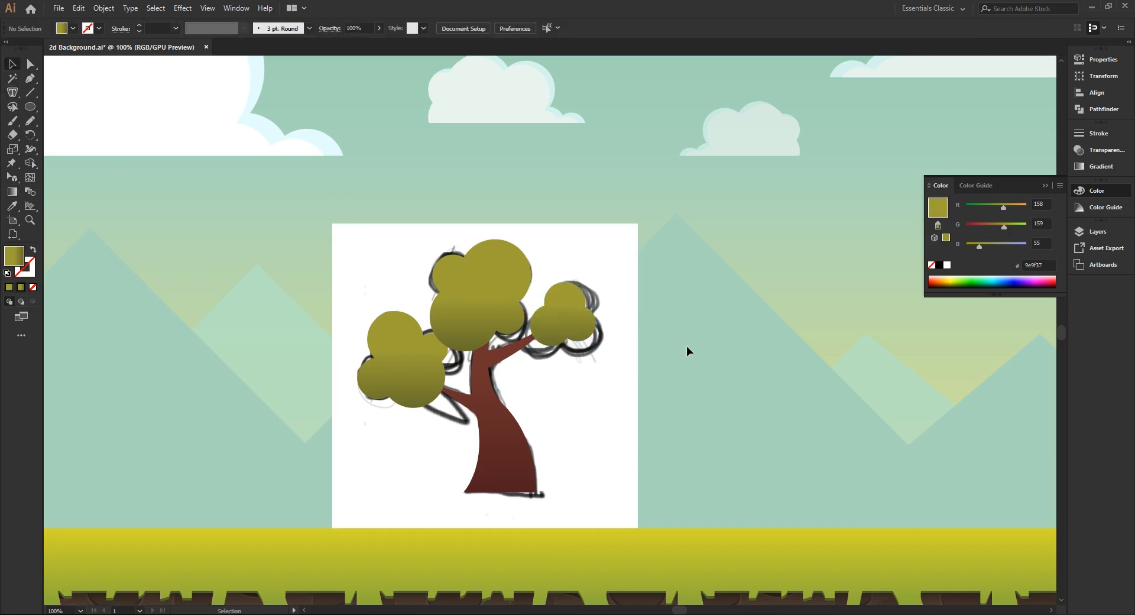
Start the Pen tool and set its fill to a lighter orange-brown, hex 6d382c
{"action": "scroll", "coordinate": [662, 414], "scroll_direction": "down", "scroll_amount": 1}
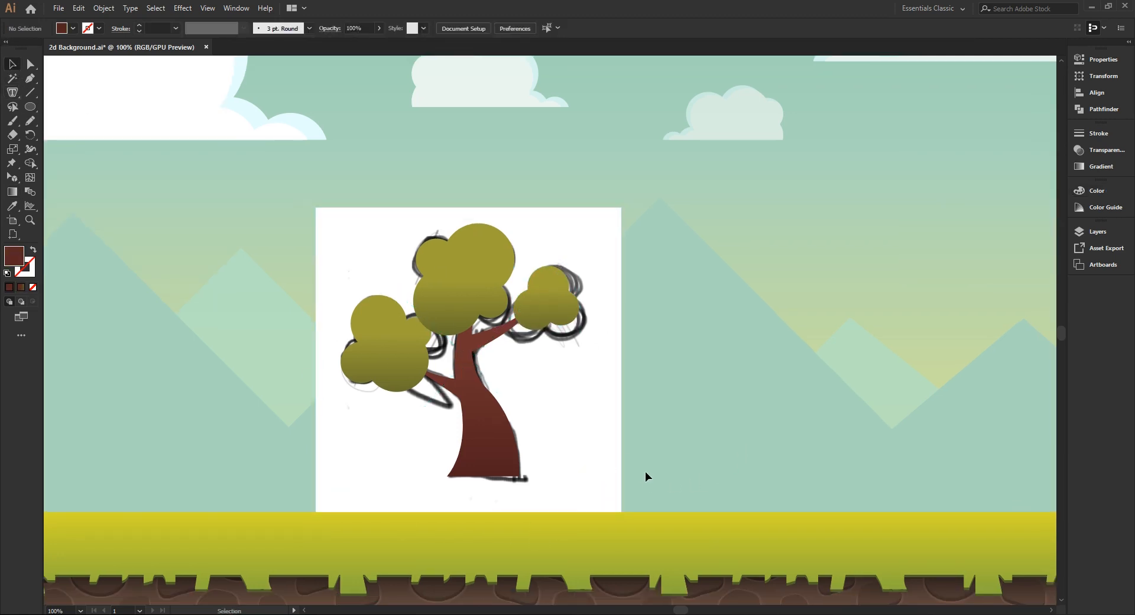
{"action": "left_click", "coordinate": [30, 79]}
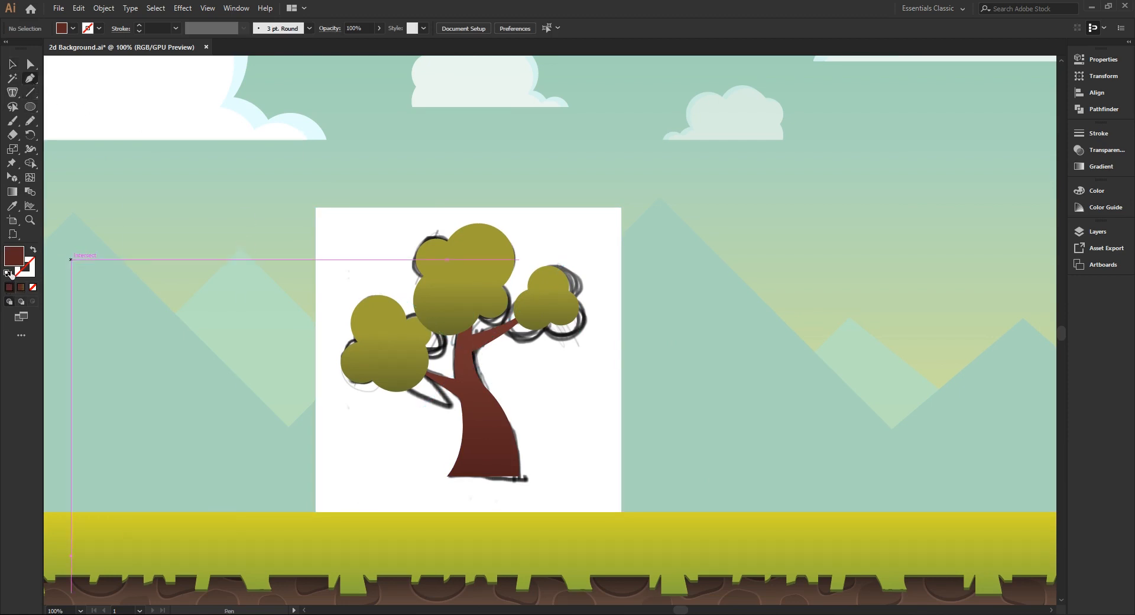
{"action": "double_click", "coordinate": [14, 256]}
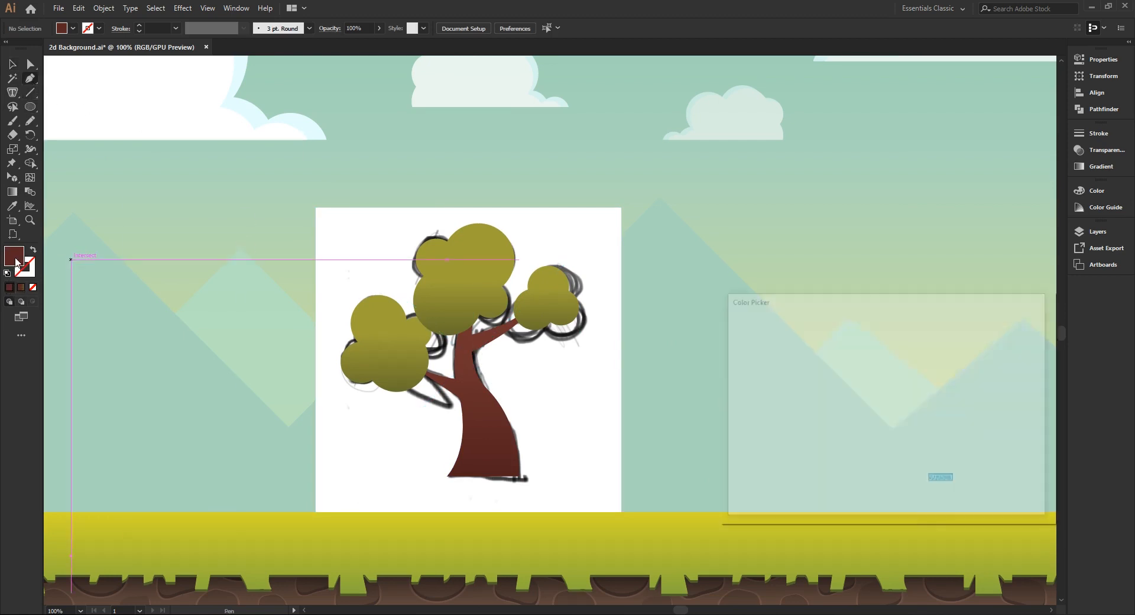
{"action": "left_click", "coordinate": [924, 435]}
{"action": "left_click", "coordinate": [923, 421]}
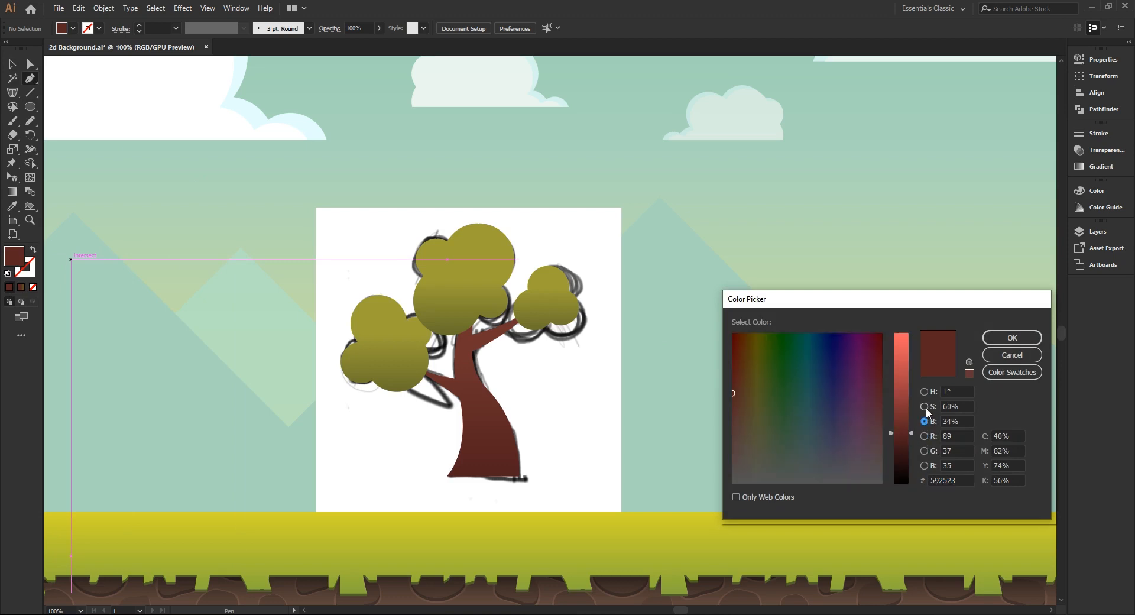
{"action": "left_click_drag", "start_coordinate": [917, 429], "coordinate": [914, 414]}
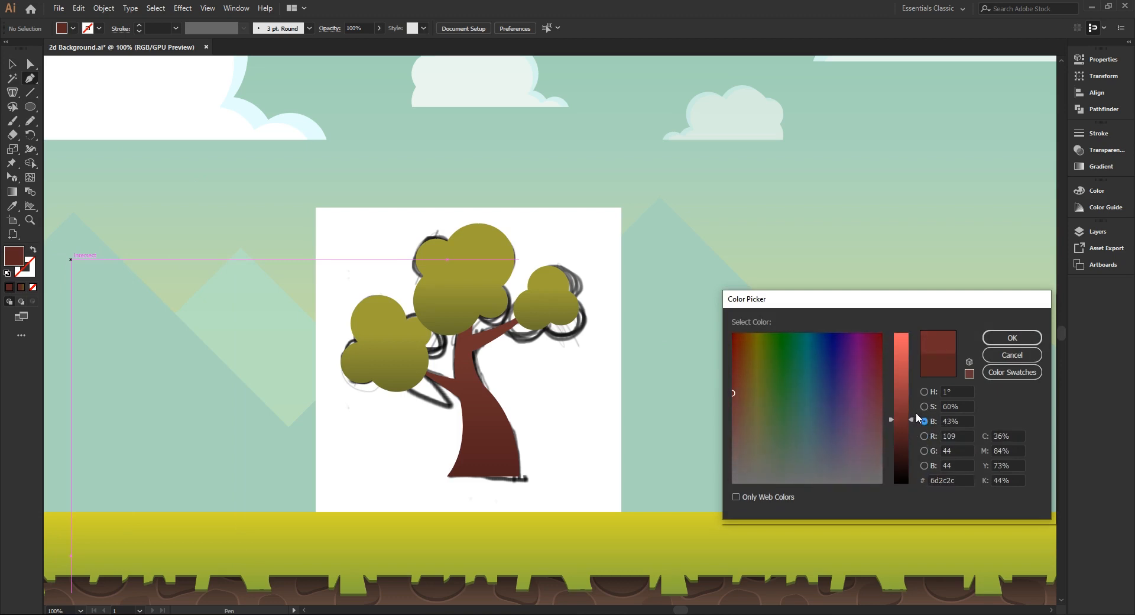
{"action": "left_click", "coordinate": [923, 406]}
{"action": "left_click", "coordinate": [924, 421]}
{"action": "left_click", "coordinate": [924, 391]}
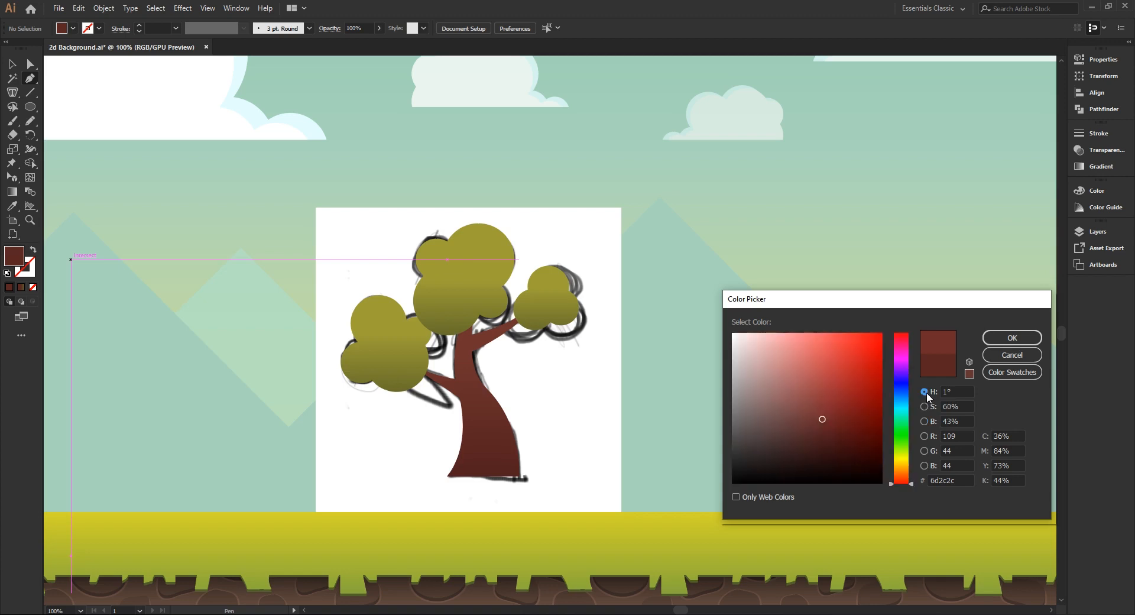
{"action": "left_click", "coordinate": [910, 477]}
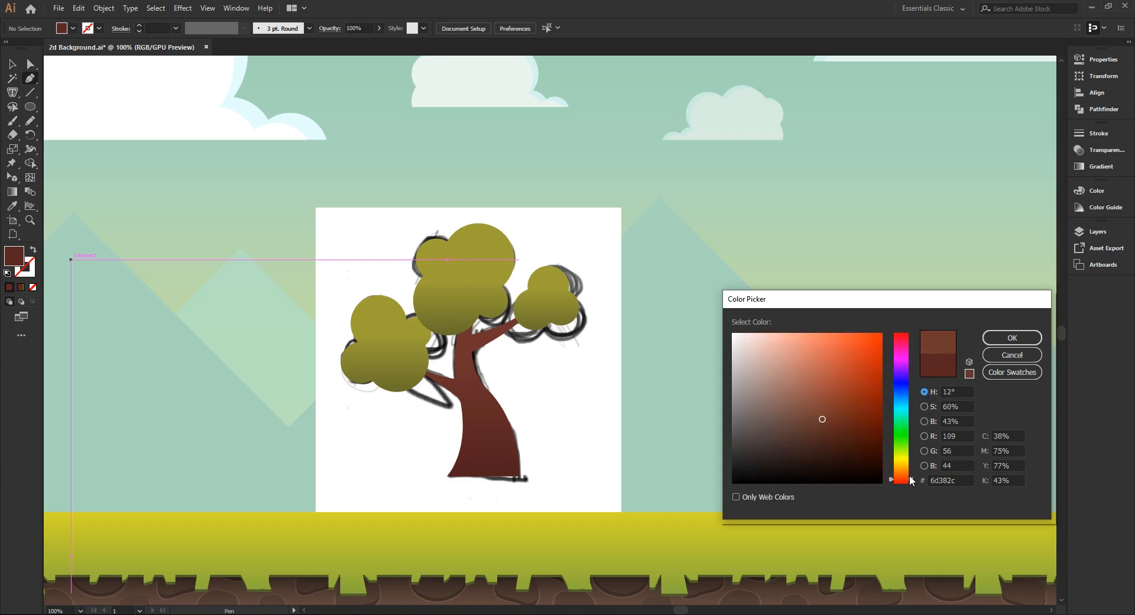
{"action": "left_click", "coordinate": [1012, 338]}
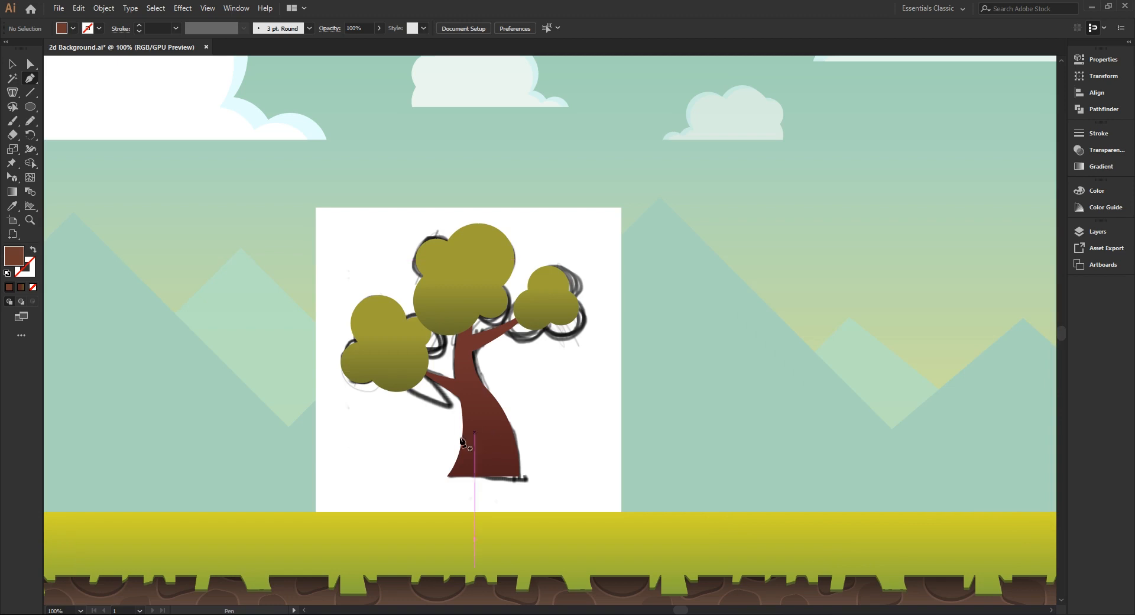
Draw a closed zigzag shape of curved bands across the trunk from its base up to the branches, overlapping both trunk edges
{"action": "left_click", "coordinate": [427, 467]}
{"action": "left_click_drag", "start_coordinate": [518, 474], "coordinate": [576, 436]}
{"action": "left_click_drag", "start_coordinate": [495, 476], "coordinate": [414, 437]}
{"action": "left_click_drag", "start_coordinate": [513, 428], "coordinate": [552, 399]}
{"action": "left_click_drag", "start_coordinate": [466, 423], "coordinate": [419, 420]}
{"action": "left_click_drag", "start_coordinate": [466, 383], "coordinate": [519, 359]}
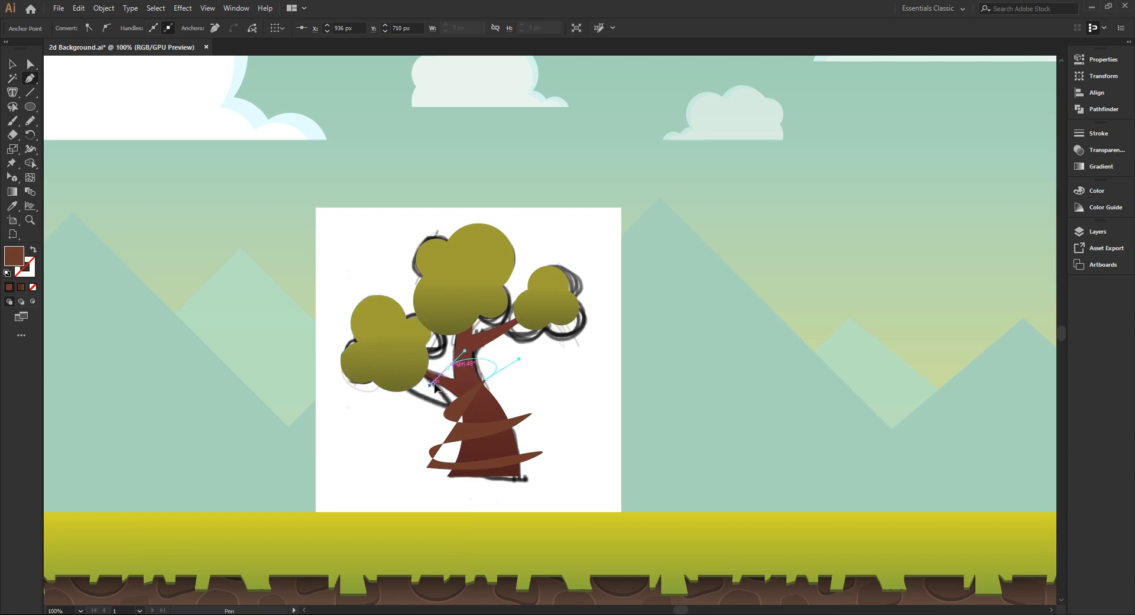
{"action": "left_click_drag", "start_coordinate": [447, 367], "coordinate": [420, 399]}
{"action": "key", "text": "ctrl+shift+a"}
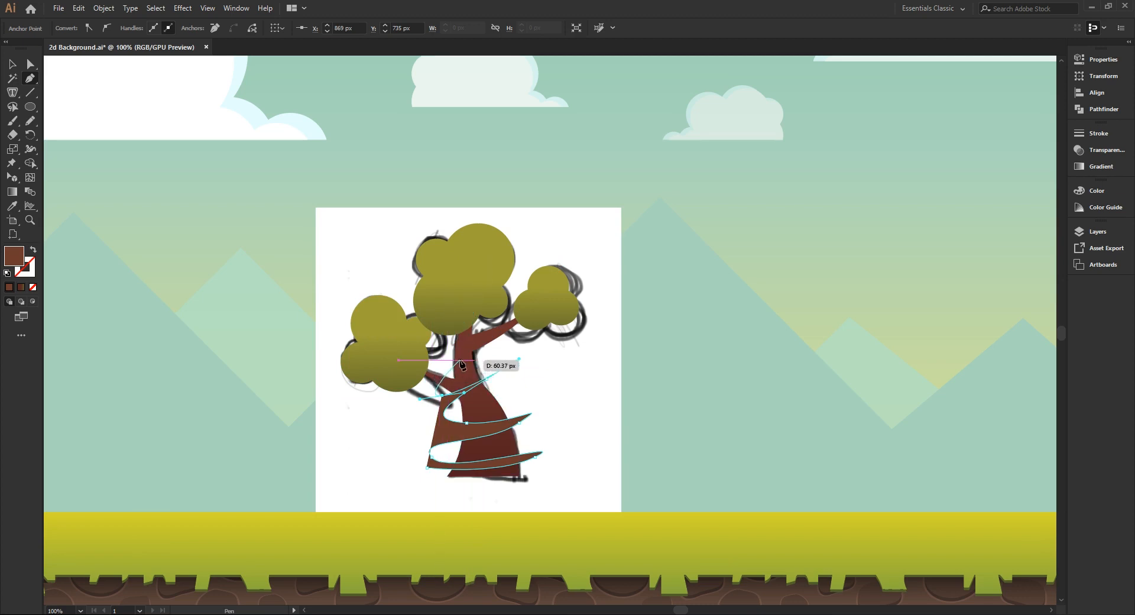
{"action": "left_click_drag", "start_coordinate": [475, 358], "coordinate": [503, 340]}
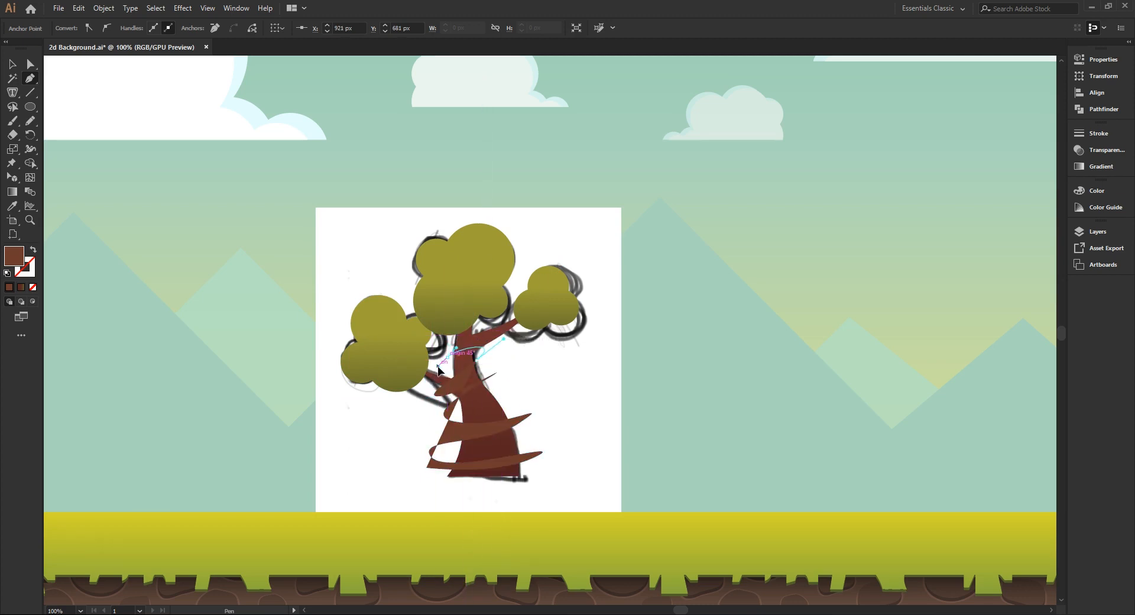
{"action": "left_click_drag", "start_coordinate": [437, 383], "coordinate": [429, 383]}
{"action": "left_click_drag", "start_coordinate": [409, 461], "coordinate": [422, 471]}
{"action": "left_click", "coordinate": [495, 475]}
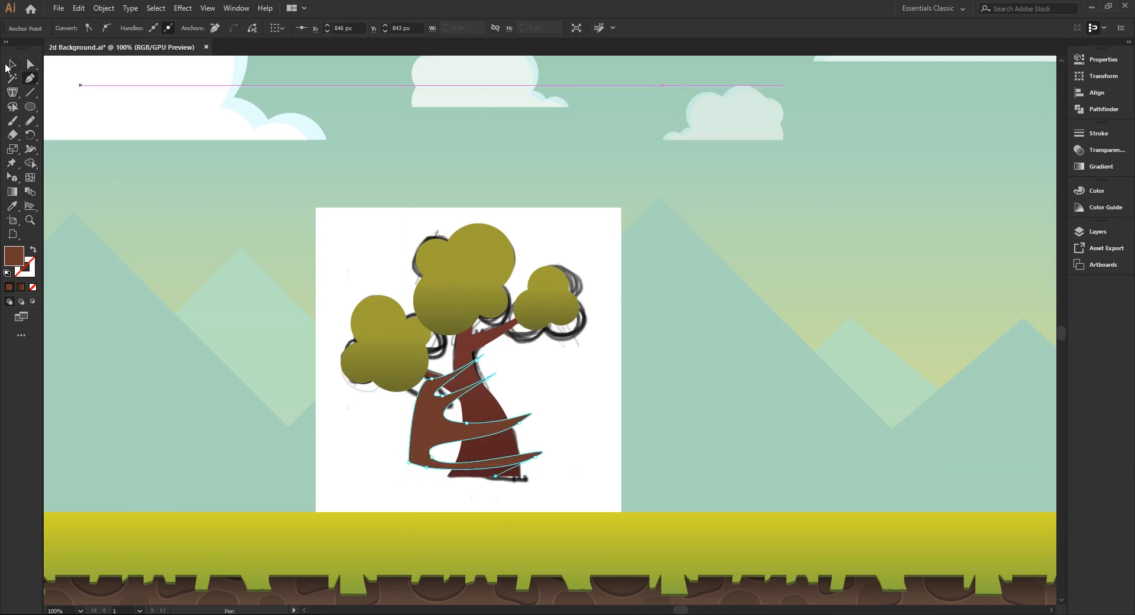
Remove the parts of the zigzag shape outside the trunk with Shape Builder, leaving only curved stripes on the bark
{"action": "left_click", "coordinate": [8, 65]}
{"action": "key", "text": "ctrl+a"}
{"action": "left_click", "coordinate": [29, 165]}
{"action": "left_click_drag", "start_coordinate": [429, 455], "coordinate": [446, 384], "text": "alt"}
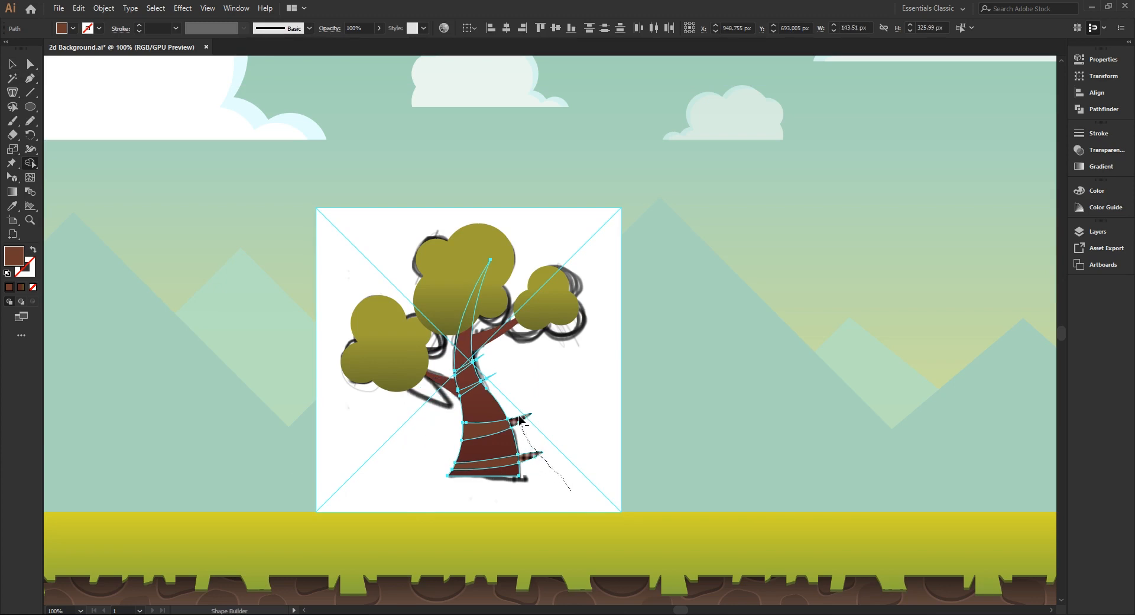
{"action": "left_click_drag", "start_coordinate": [485, 366], "coordinate": [488, 382]}
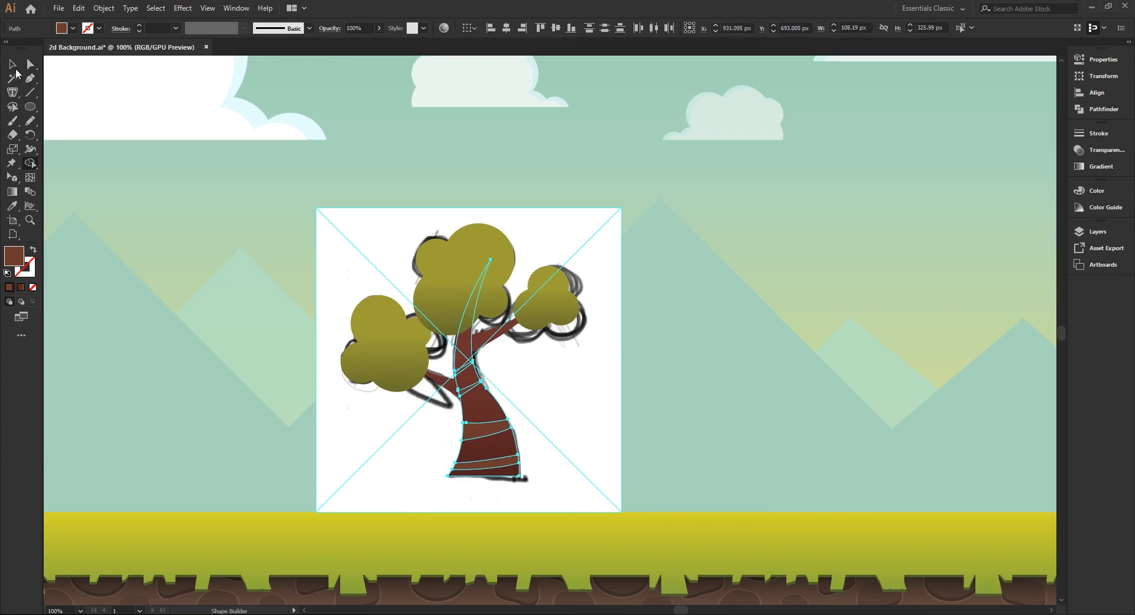
{"action": "left_click", "coordinate": [12, 64]}
{"action": "left_click", "coordinate": [165, 172]}
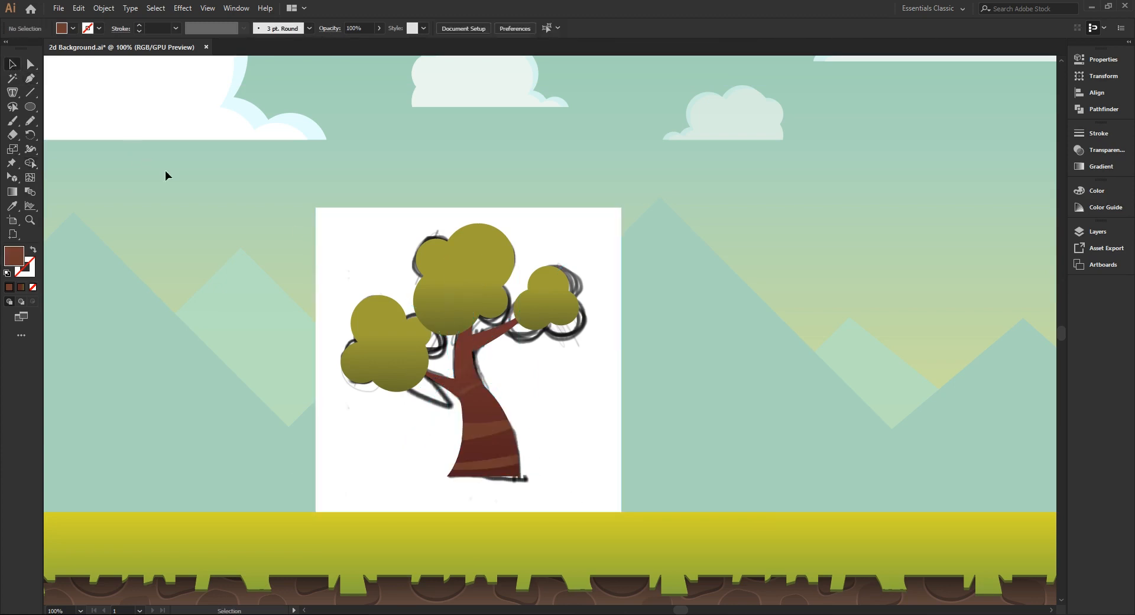
Try Overlay on the trunk stripes, then give them the Screen blending mode at 69% opacity
{"action": "left_click", "coordinate": [507, 372]}
{"action": "left_click", "coordinate": [329, 28]}
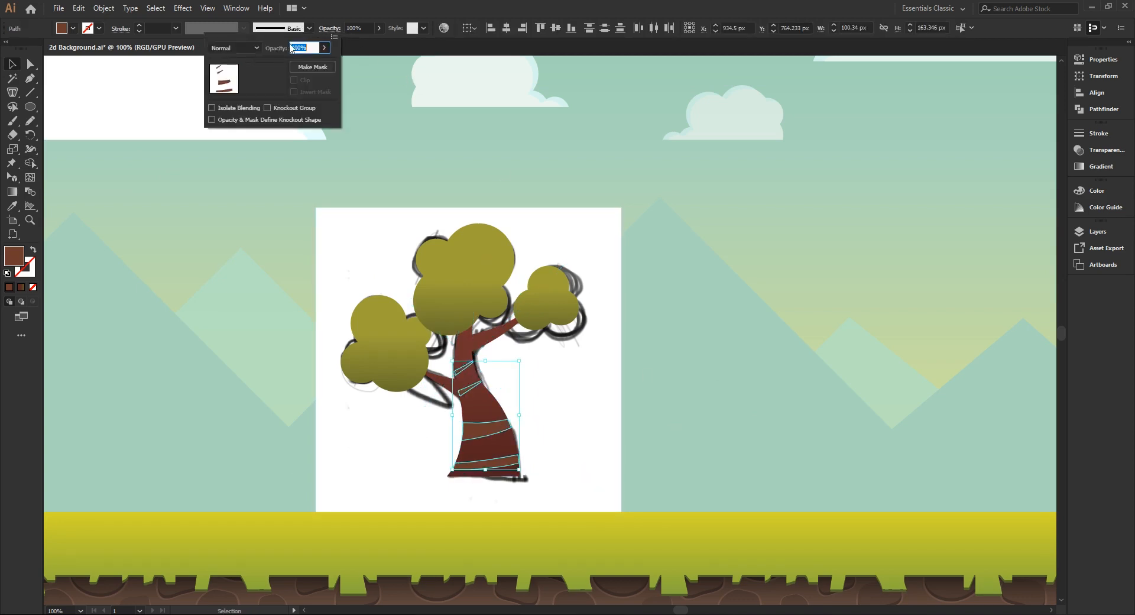
{"action": "left_click", "coordinate": [246, 47]}
{"action": "left_click", "coordinate": [231, 131]}
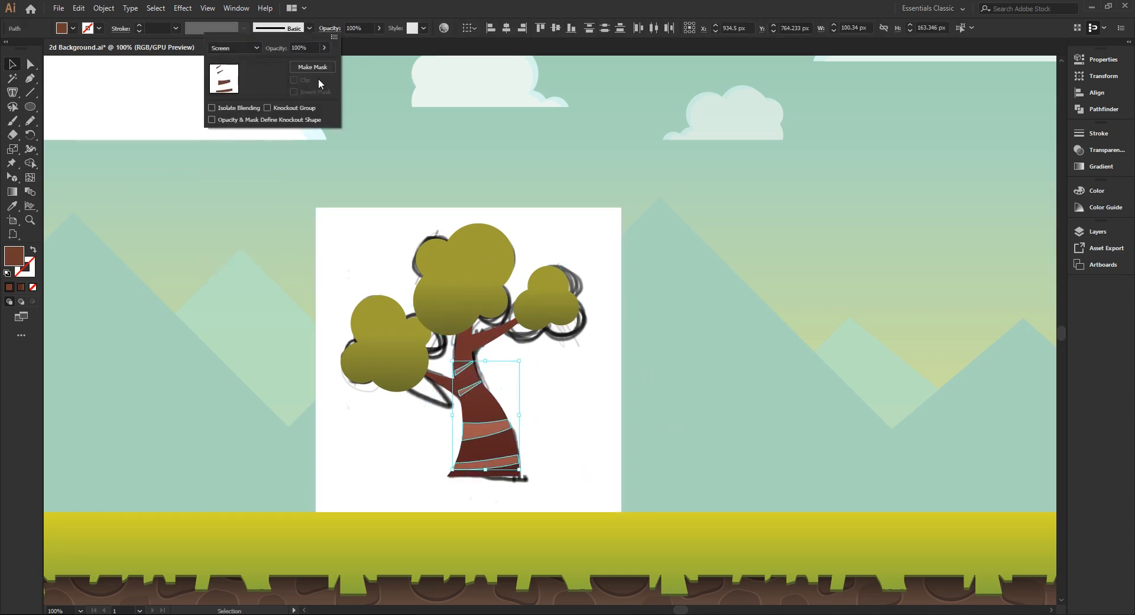
{"action": "left_click", "coordinate": [256, 48]}
{"action": "left_click", "coordinate": [242, 160]}
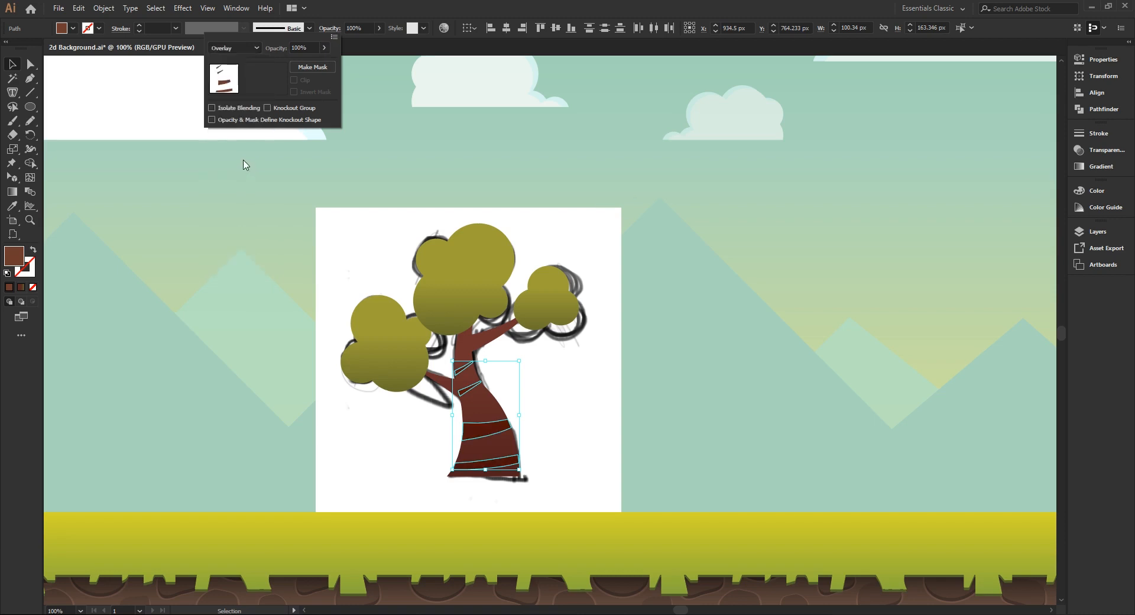
{"action": "left_click", "coordinate": [237, 49]}
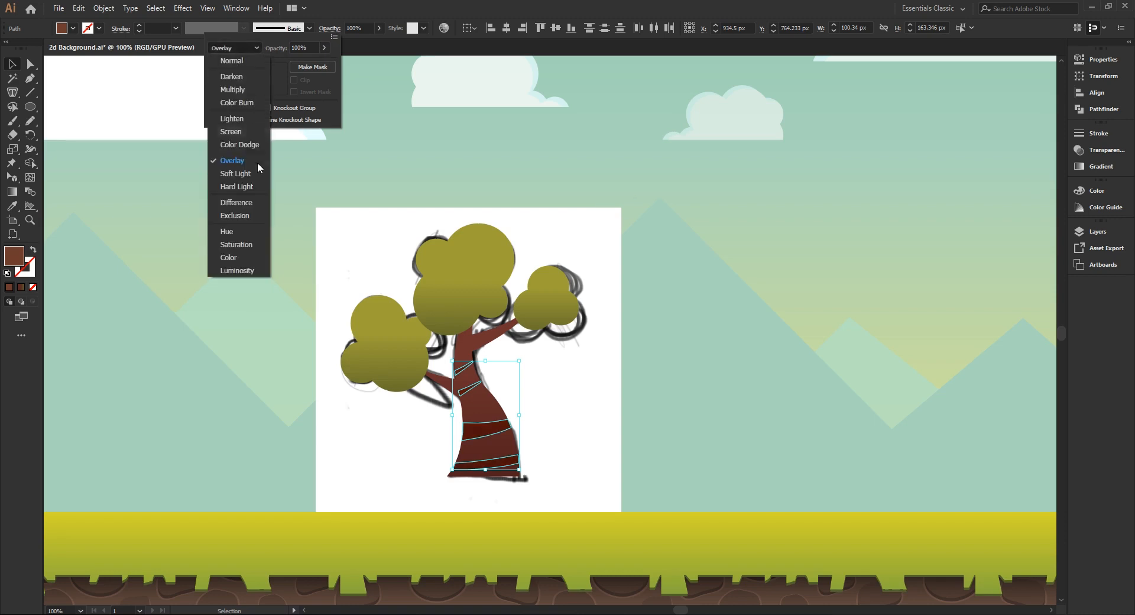
{"action": "left_click", "coordinate": [243, 129]}
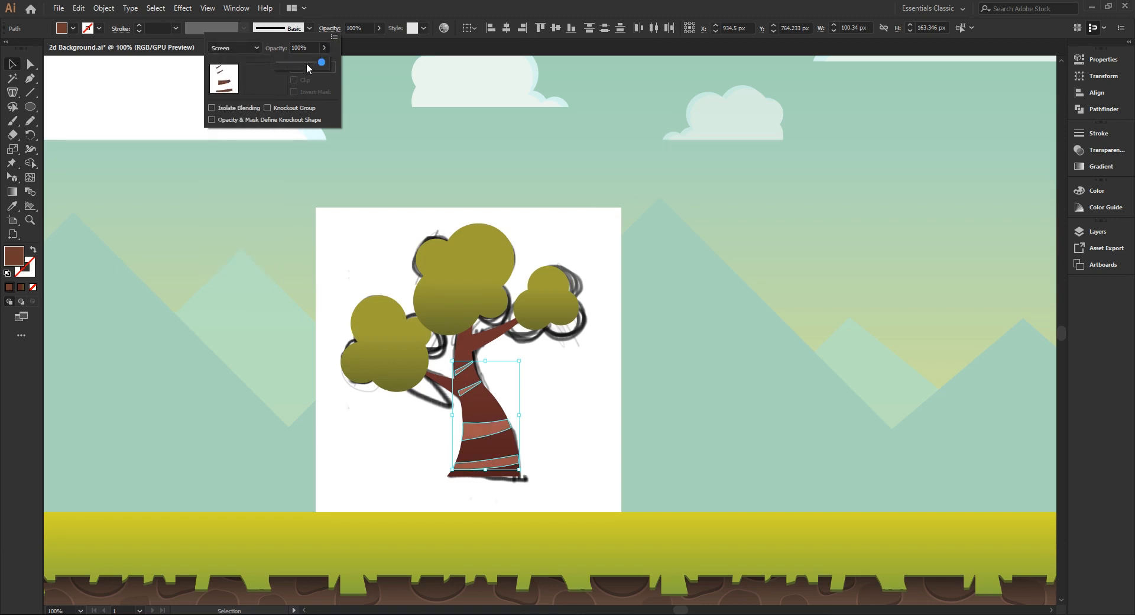
{"action": "left_click_drag", "start_coordinate": [318, 66], "coordinate": [294, 62]}
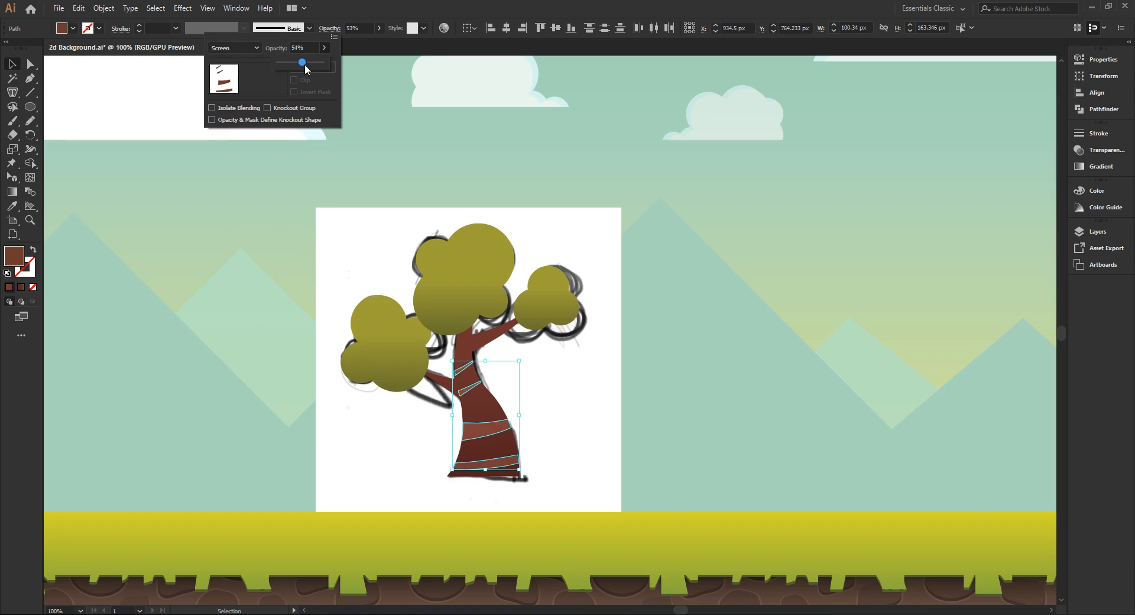
{"action": "left_click", "coordinate": [180, 229]}
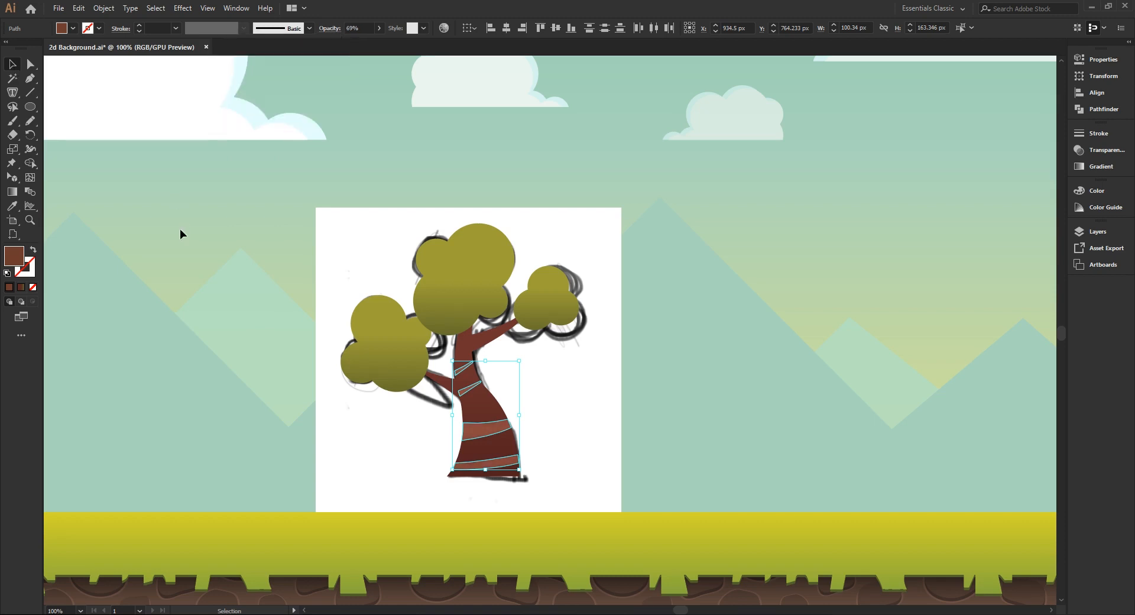
Hide the linked sketch image in the Tree layer and fit the artboard in view
{"action": "scroll", "coordinate": [179, 229], "scroll_direction": "up", "scroll_amount": 2}
{"action": "left_click", "coordinate": [1098, 231]}
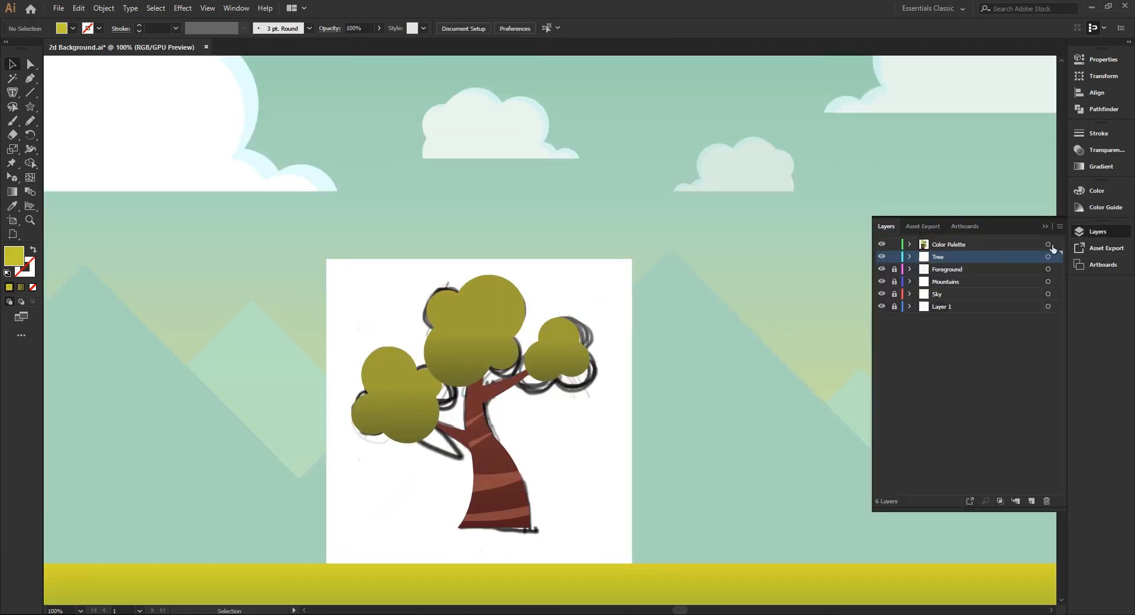
{"action": "left_click", "coordinate": [910, 256]}
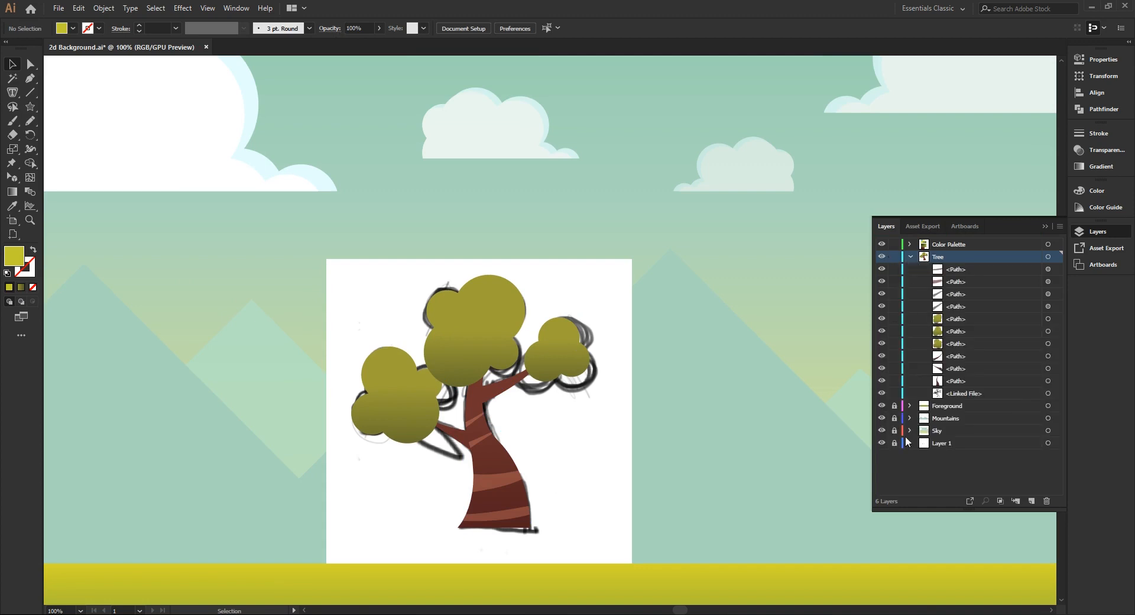
{"action": "left_click", "coordinate": [880, 392]}
{"action": "left_click", "coordinate": [1041, 227]}
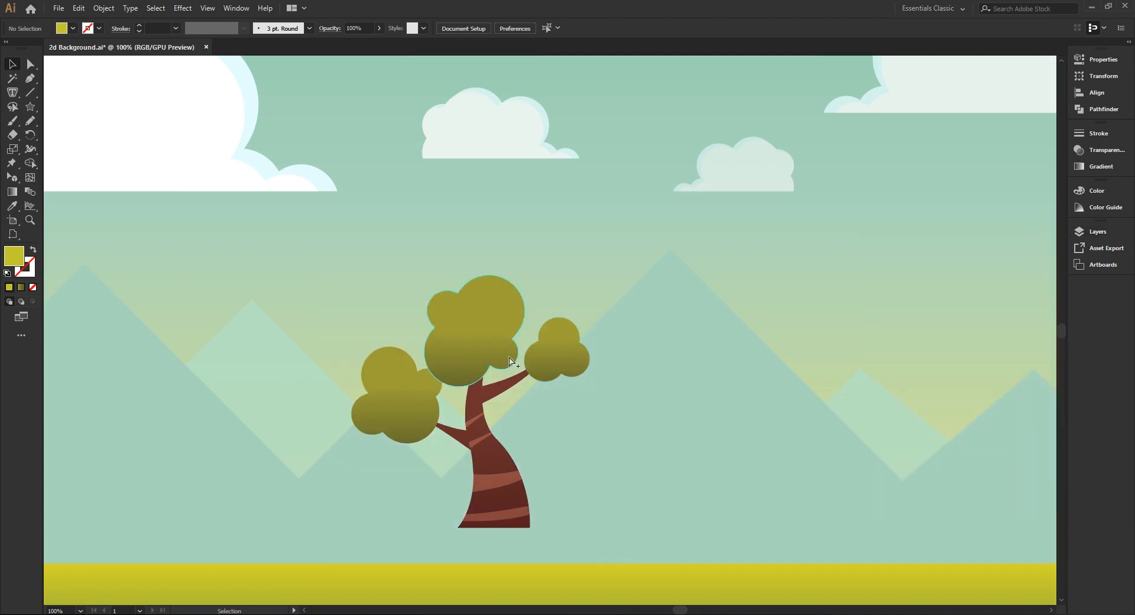
{"action": "key", "text": "ctrl+alt+0"}
{"action": "key", "text": "ctrl+0"}
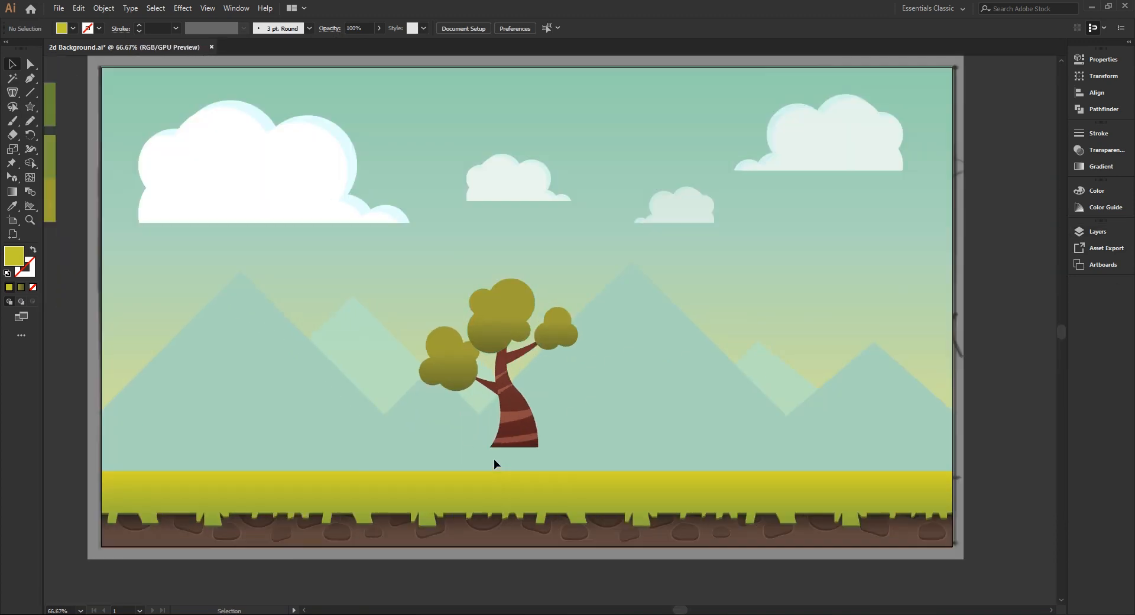
Group everything on the Tree layer and move the tree onto the grass edge at about X 474 px, Y 736 px
{"action": "left_click", "coordinate": [1097, 232]}
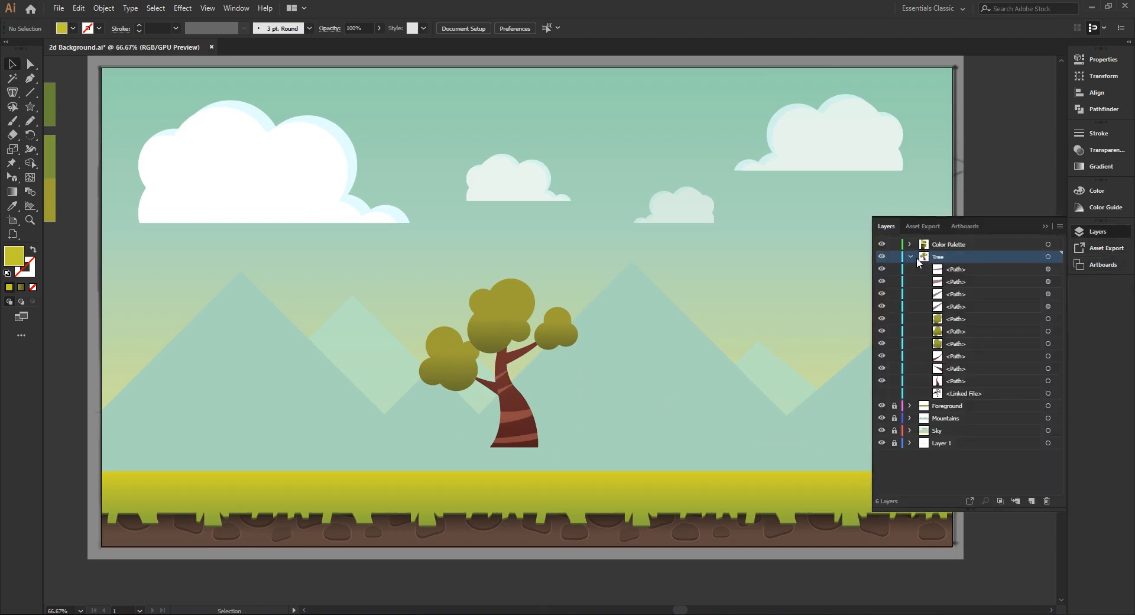
{"action": "left_click", "coordinate": [1048, 257]}
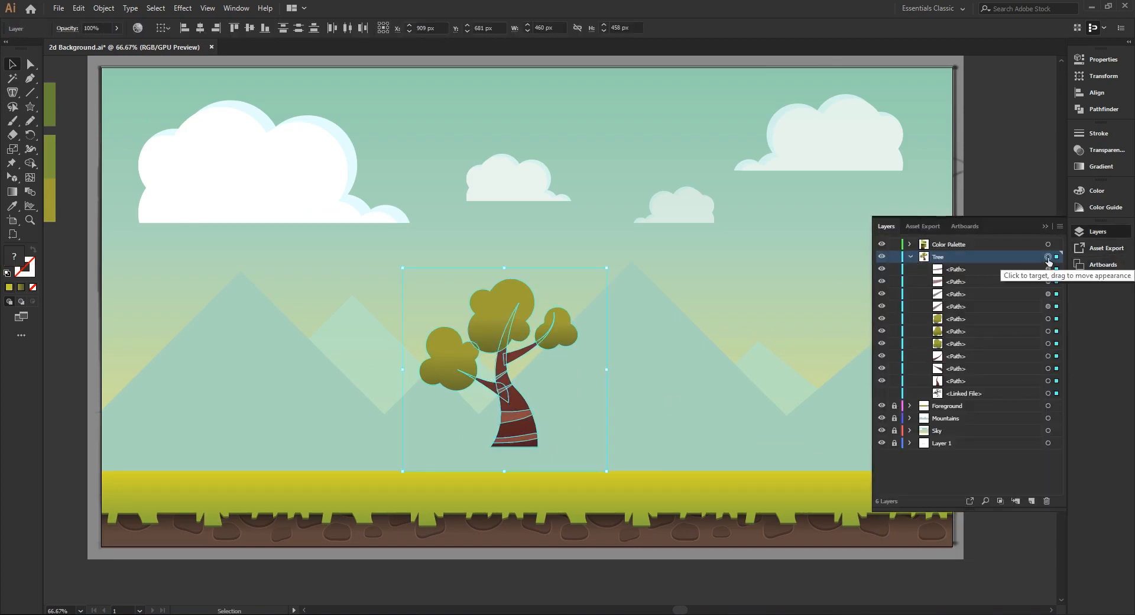
{"action": "right_click", "coordinate": [515, 323]}
{"action": "left_click", "coordinate": [549, 392]}
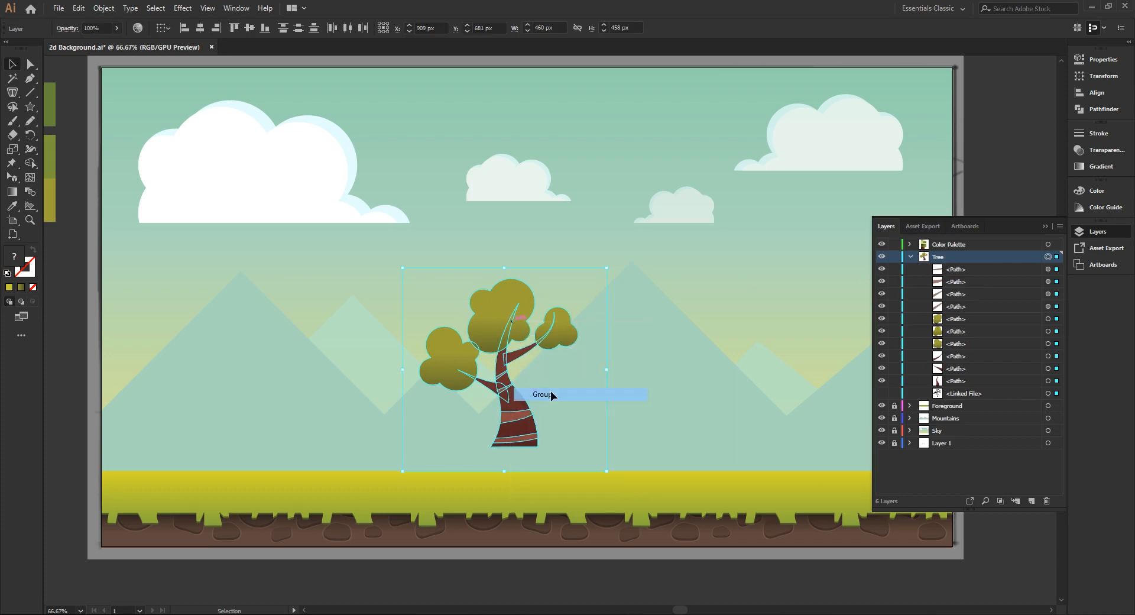
{"action": "left_click_drag", "start_coordinate": [492, 414], "coordinate": [320, 436]}
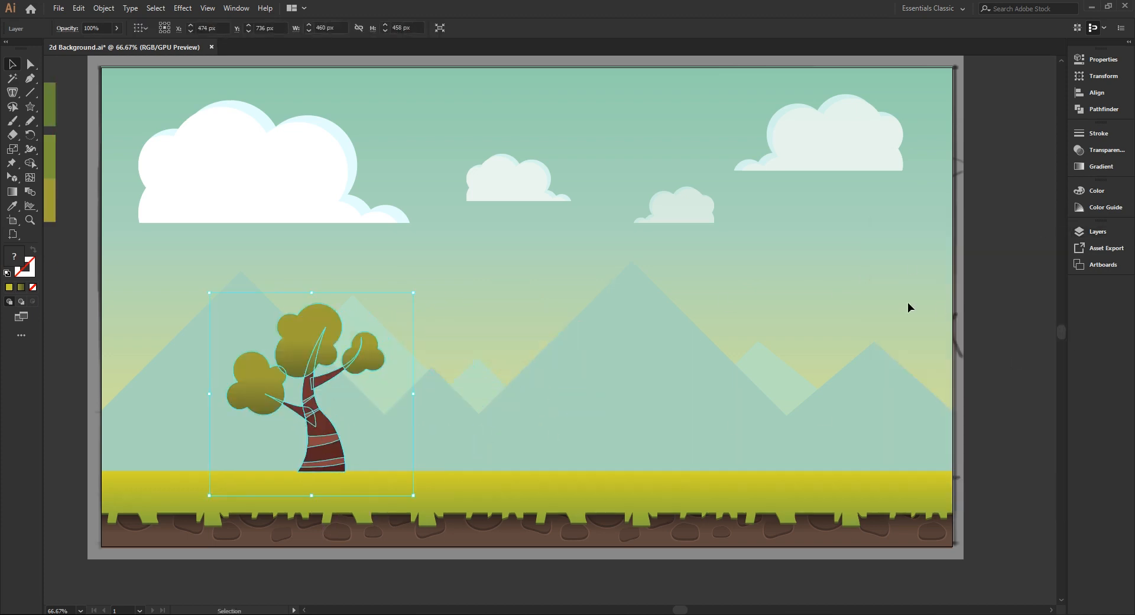
Place the Tree layer beneath Foreground and shift the tree to about X 395 px, Y 748 px, tucking its base behind the grass
{"action": "left_click", "coordinate": [1097, 231]}
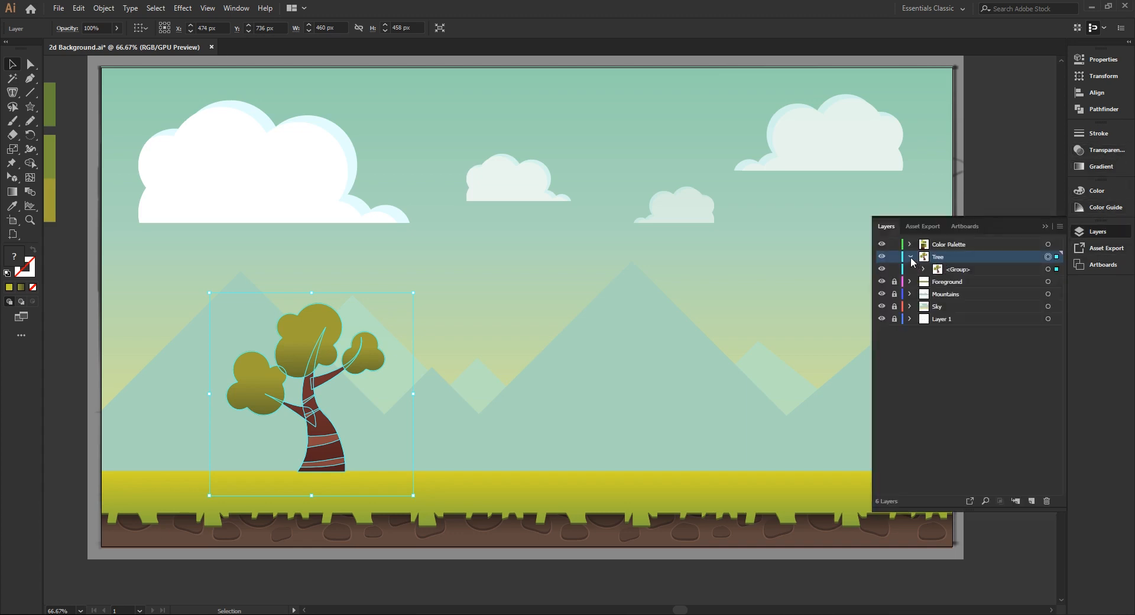
{"action": "left_click", "coordinate": [910, 256]}
{"action": "left_click_drag", "start_coordinate": [938, 257], "coordinate": [952, 278]}
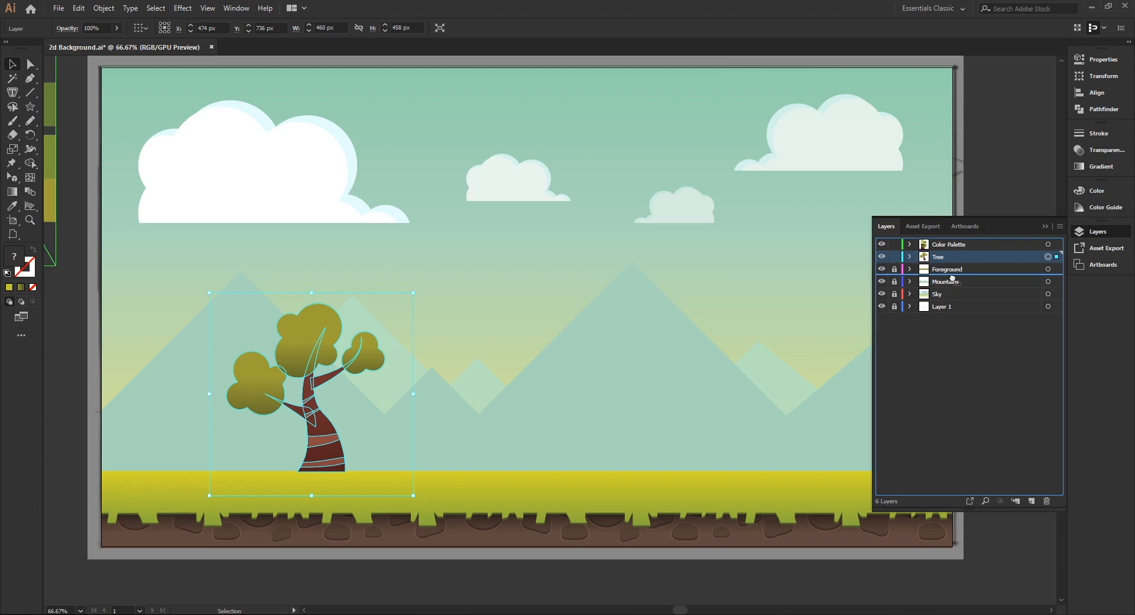
{"action": "left_click_drag", "start_coordinate": [952, 278], "coordinate": [952, 277]}
{"action": "left_click_drag", "start_coordinate": [317, 437], "coordinate": [277, 435]}
{"action": "left_click", "coordinate": [1044, 225]}
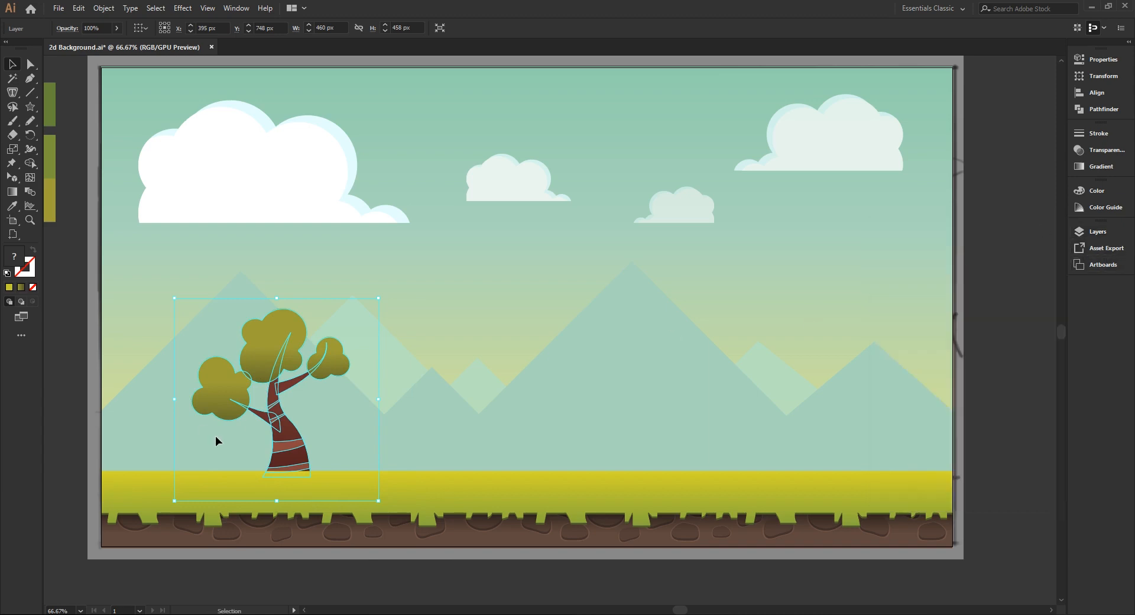
Duplicate the tree sideways to about X 891 px and reflect the copy across the vertical axis
{"action": "left_click_drag", "start_coordinate": [311, 454], "coordinate": [532, 454]}
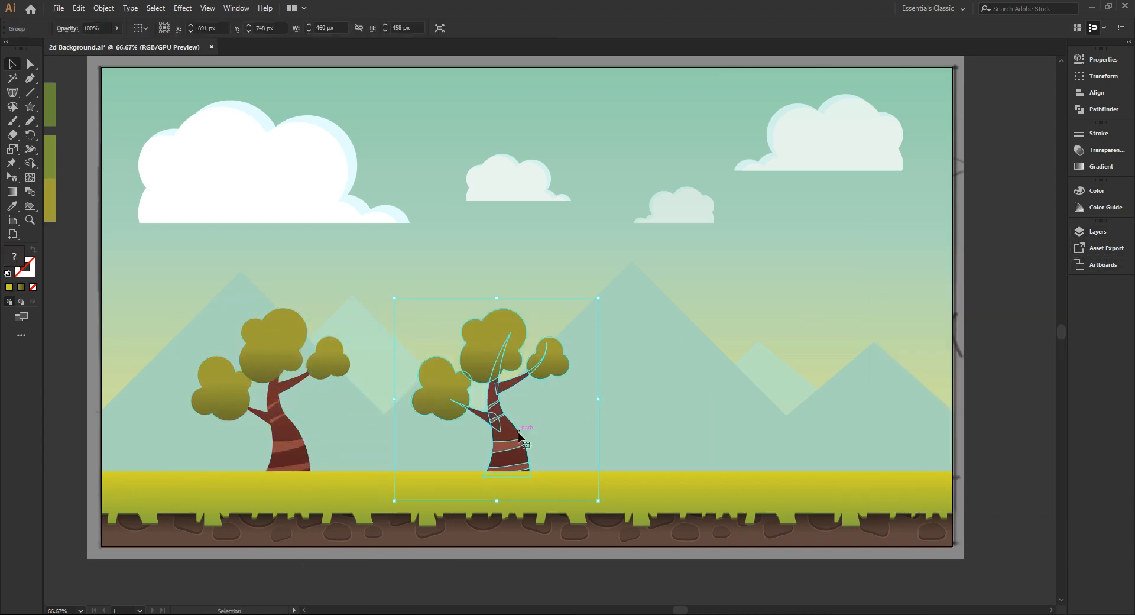
{"action": "right_click", "coordinate": [521, 428]}
{"action": "mouse_move", "coordinate": [591, 381]}
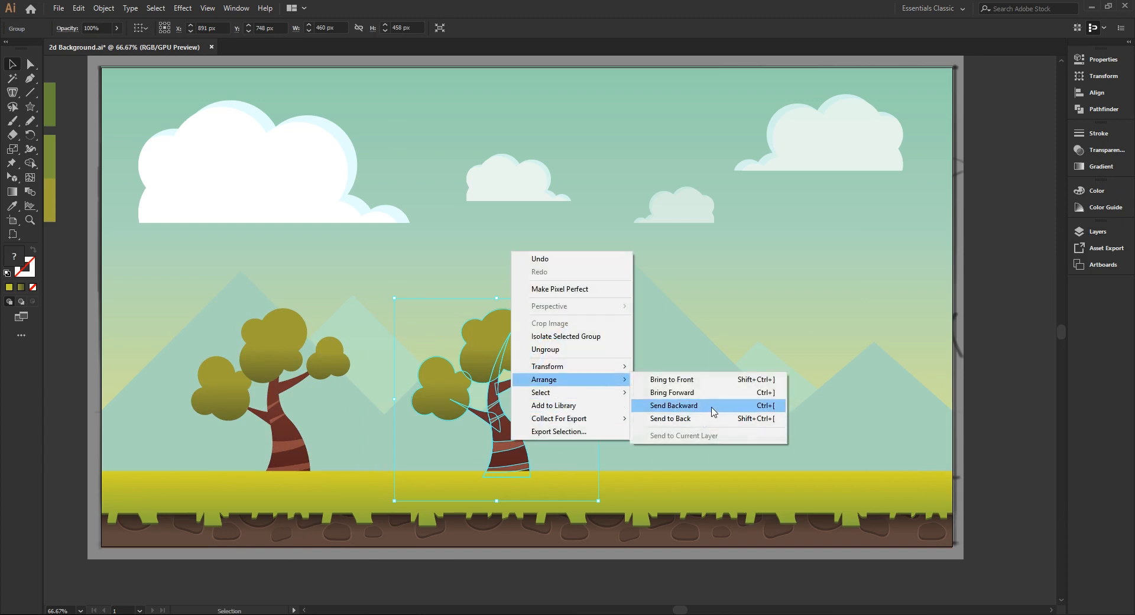
{"action": "left_click", "coordinate": [689, 406]}
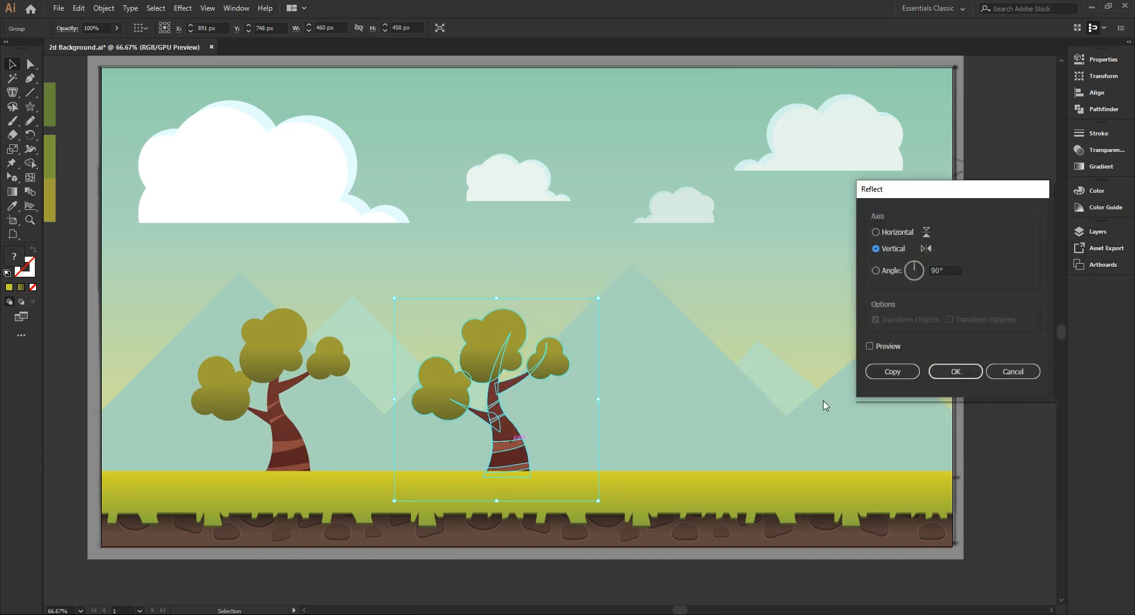
{"action": "left_click", "coordinate": [869, 346]}
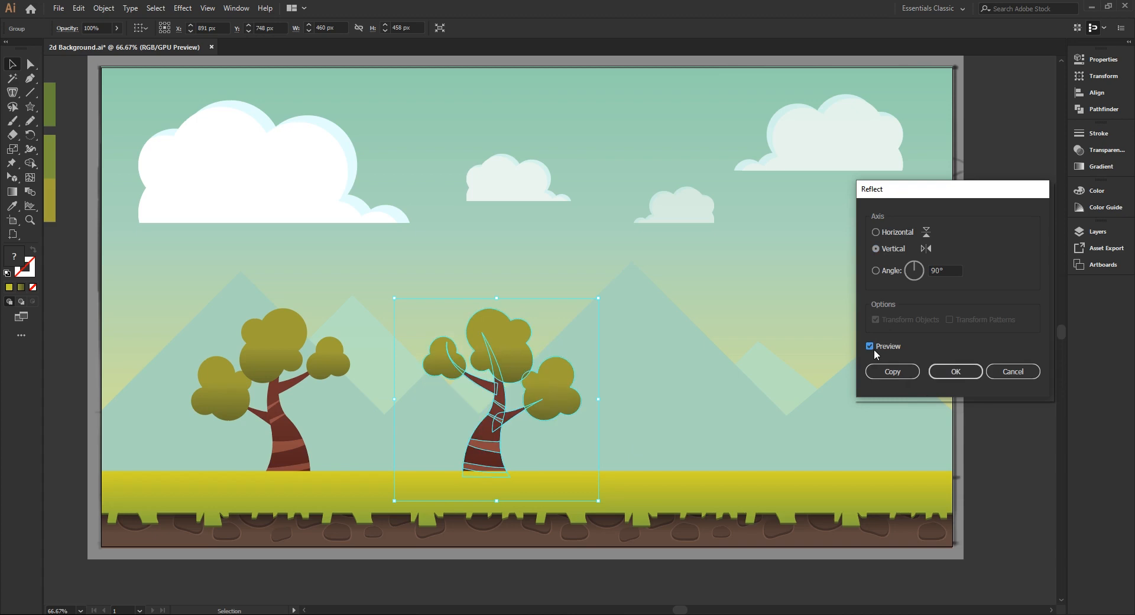
{"action": "left_click", "coordinate": [959, 376]}
Scale the mirrored tree down to about 376 × 374 px and place it on the grass at about X 875 px, Y 772 px
{"action": "left_click_drag", "start_coordinate": [526, 458], "coordinate": [601, 455]}
{"action": "left_click_drag", "start_coordinate": [675, 300], "coordinate": [654, 316]}
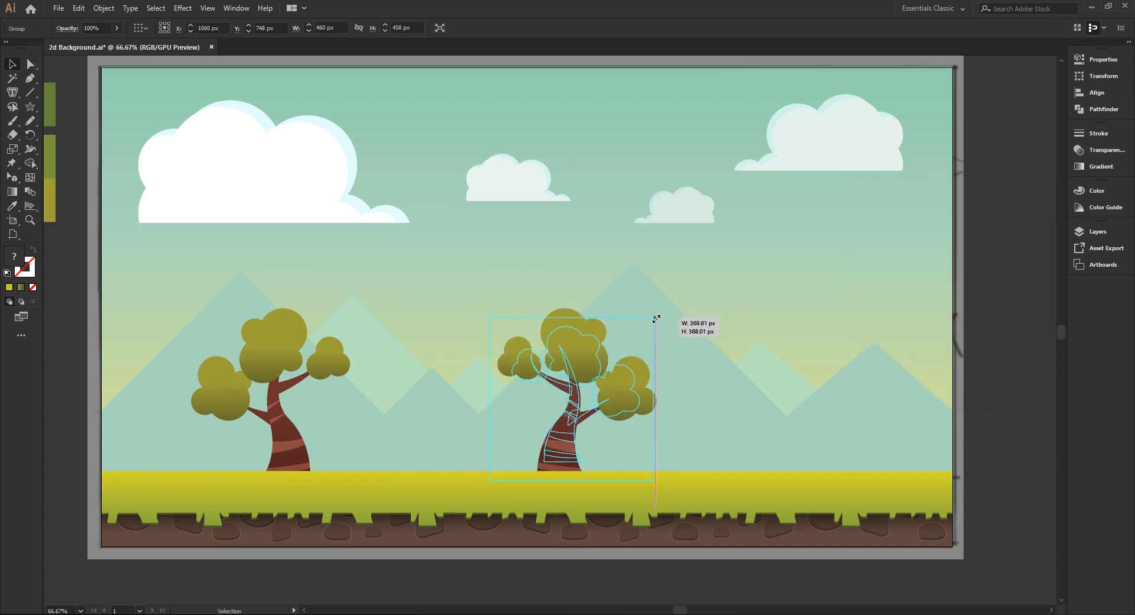
{"action": "left_click_drag", "start_coordinate": [542, 443], "coordinate": [472, 453]}
{"action": "left_click", "coordinate": [437, 490]}
Isolate the smaller tree's group, then lower, rotate and shrink its left branch and foliage so they join the trunk lower down
{"action": "key", "text": "ctrl+equal"}
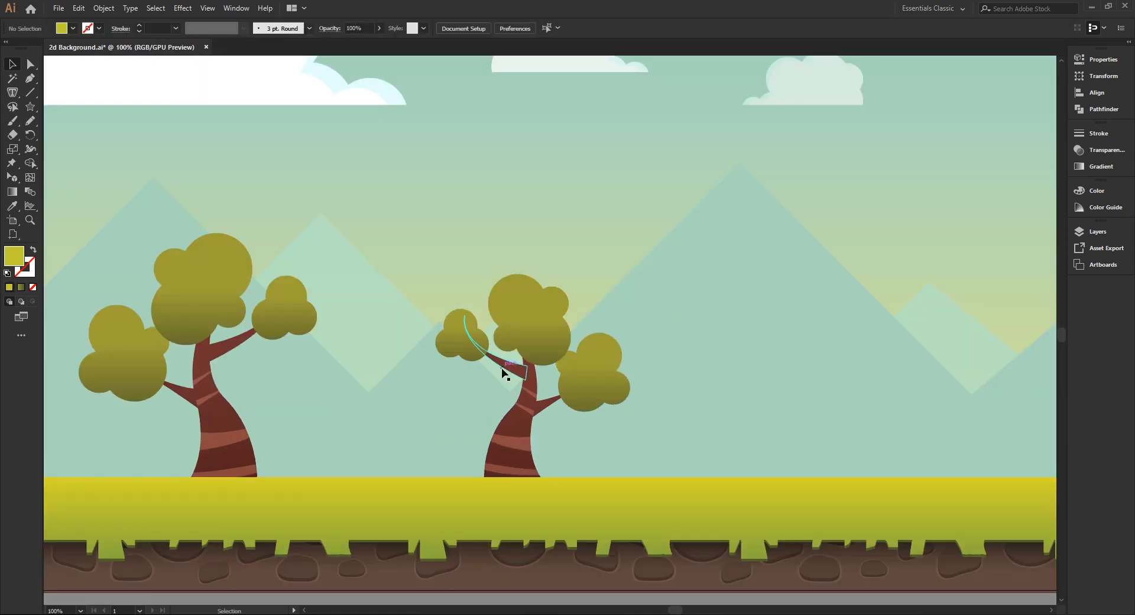
{"action": "double_click", "coordinate": [506, 371]}
{"action": "left_click", "coordinate": [474, 359]}
{"action": "left_click_drag", "start_coordinate": [494, 366], "coordinate": [495, 385]}
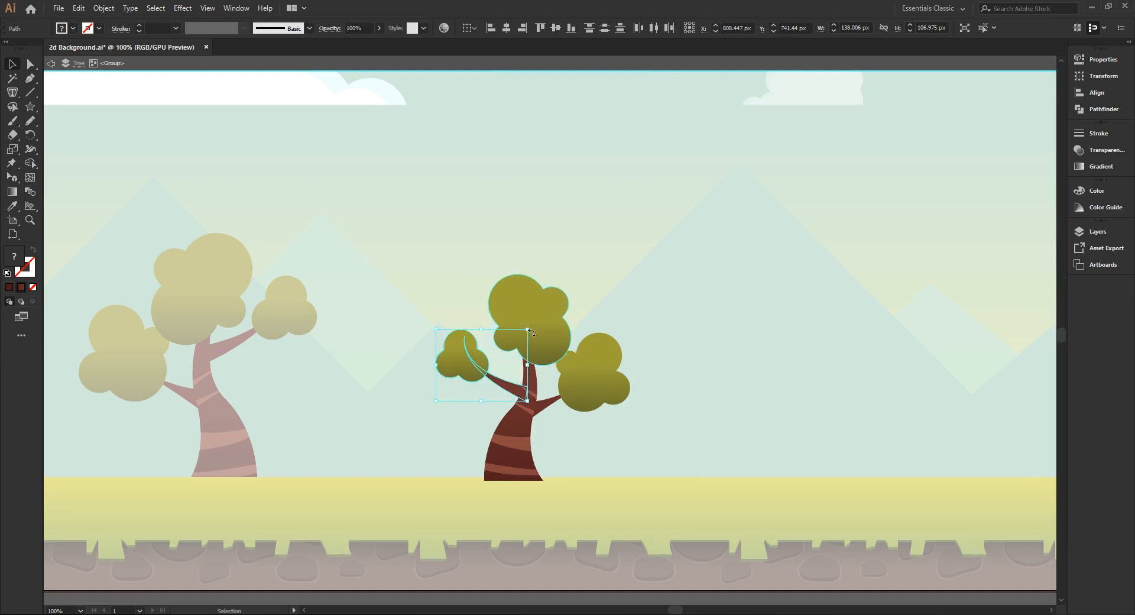
{"action": "left_click_drag", "start_coordinate": [532, 328], "coordinate": [530, 350]}
{"action": "left_click_drag", "start_coordinate": [498, 398], "coordinate": [481, 411]}
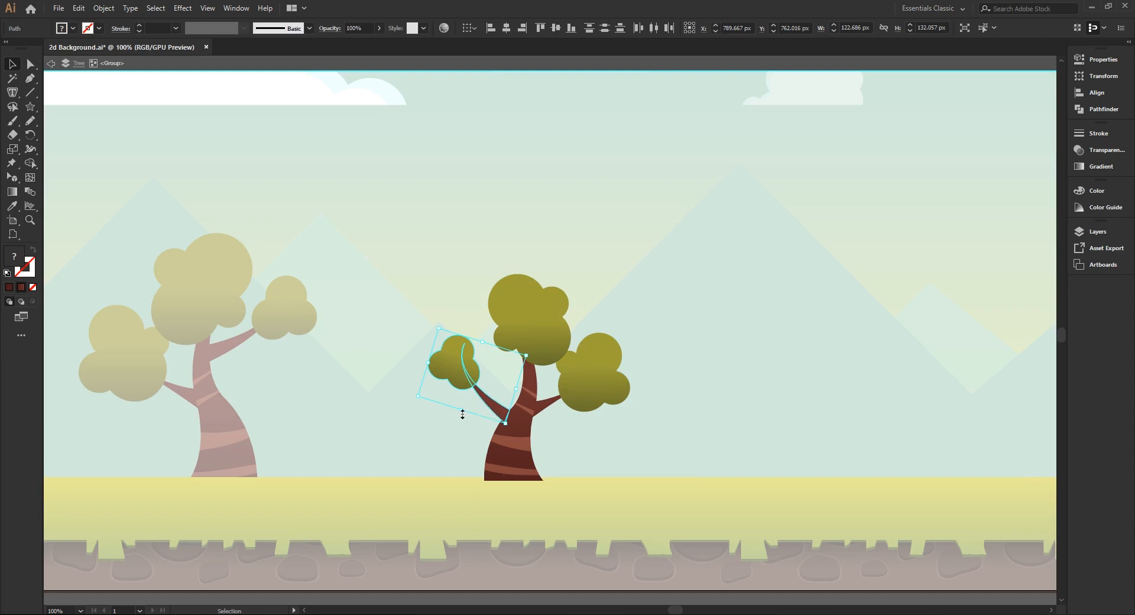
{"action": "left_click", "coordinate": [493, 413]}
{"action": "left_click_drag", "start_coordinate": [464, 341], "coordinate": [504, 414]}
{"action": "left_click_drag", "start_coordinate": [459, 364], "coordinate": [506, 351]}
{"action": "left_click", "coordinate": [427, 362]}
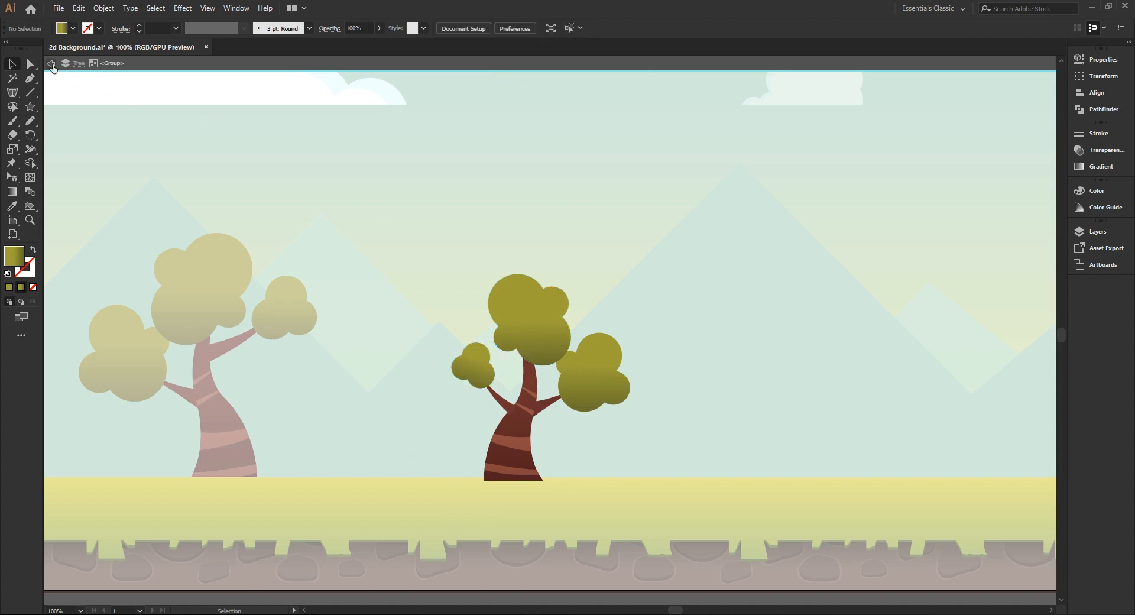
Send the smaller tree's left branch to the back, behind its trunk
{"action": "scroll", "coordinate": [488, 354], "scroll_direction": "up", "scroll_amount": 2}
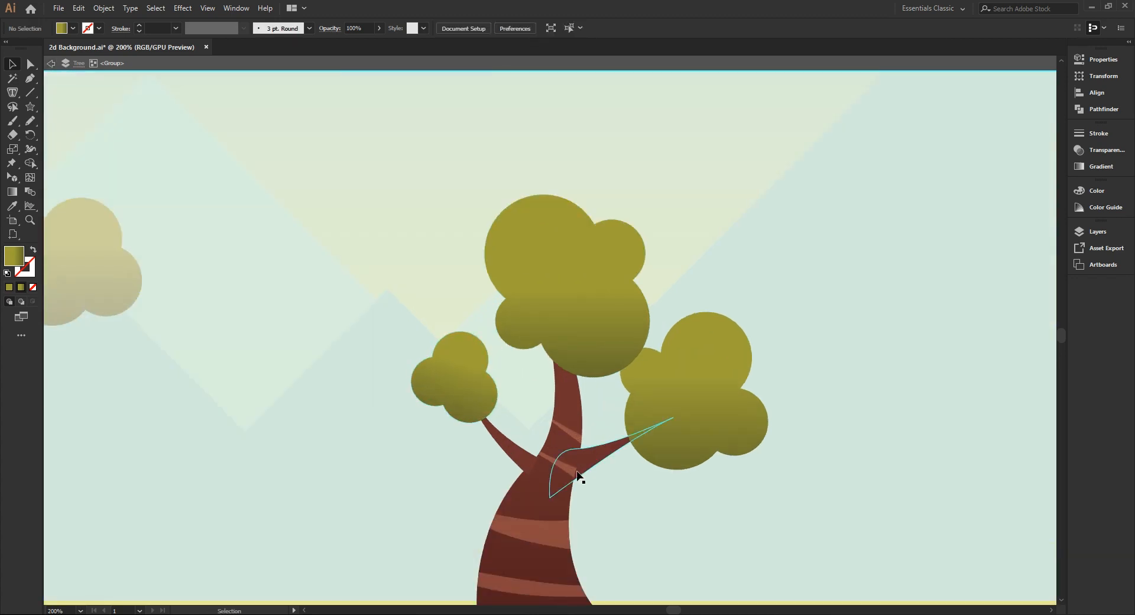
{"action": "right_click", "coordinate": [524, 460]}
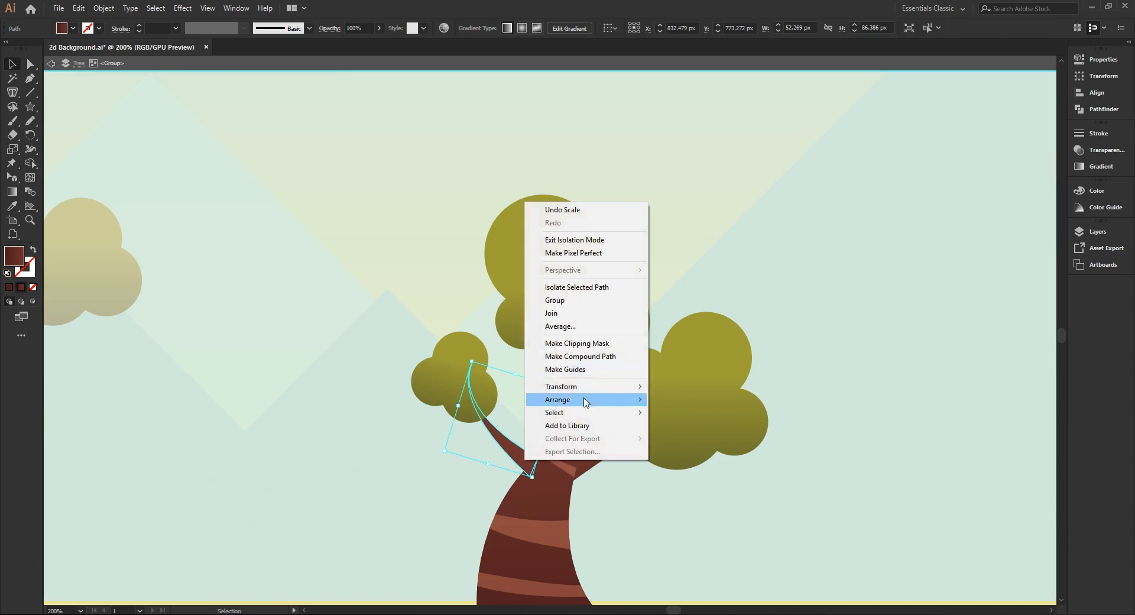
{"action": "mouse_move", "coordinate": [583, 402]}
{"action": "left_click", "coordinate": [685, 438]}
{"action": "left_click", "coordinate": [276, 402]}
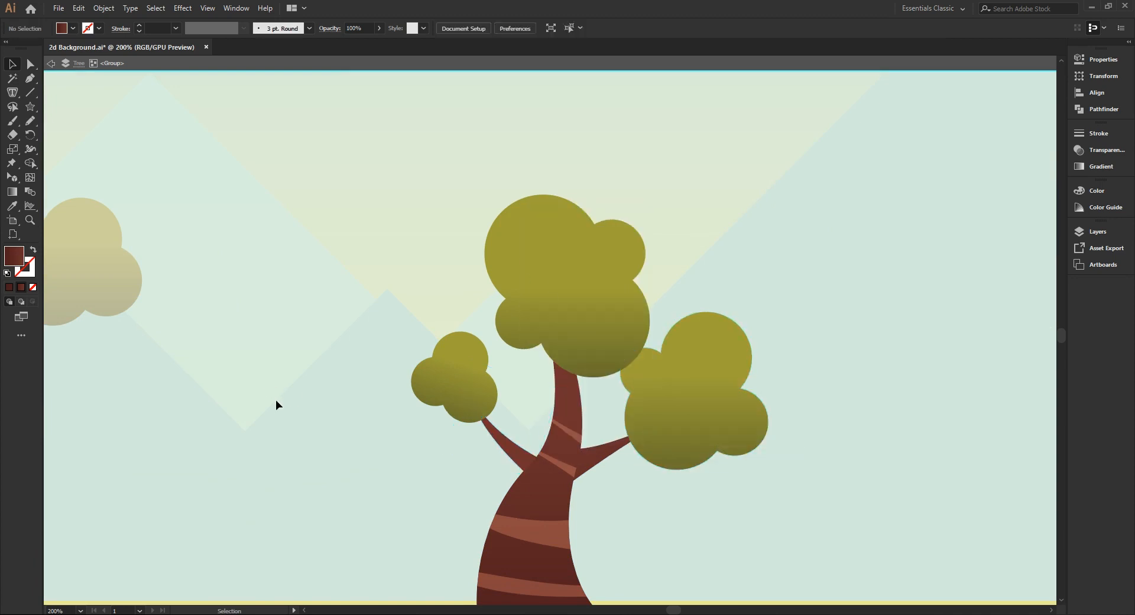
Apply one vertical gradient across the smaller tree's trunk and both branches, darkest at the base, and exit group isolation
{"action": "left_click", "coordinate": [523, 480]}
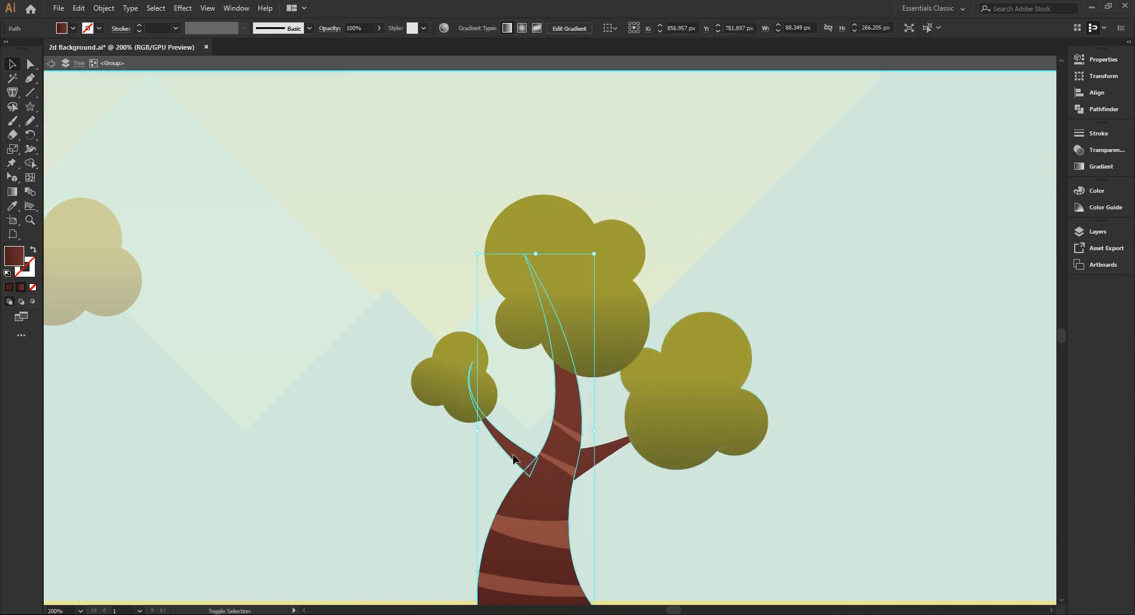
{"action": "left_click", "coordinate": [12, 191]}
{"action": "left_click_drag", "start_coordinate": [517, 362], "coordinate": [517, 470]}
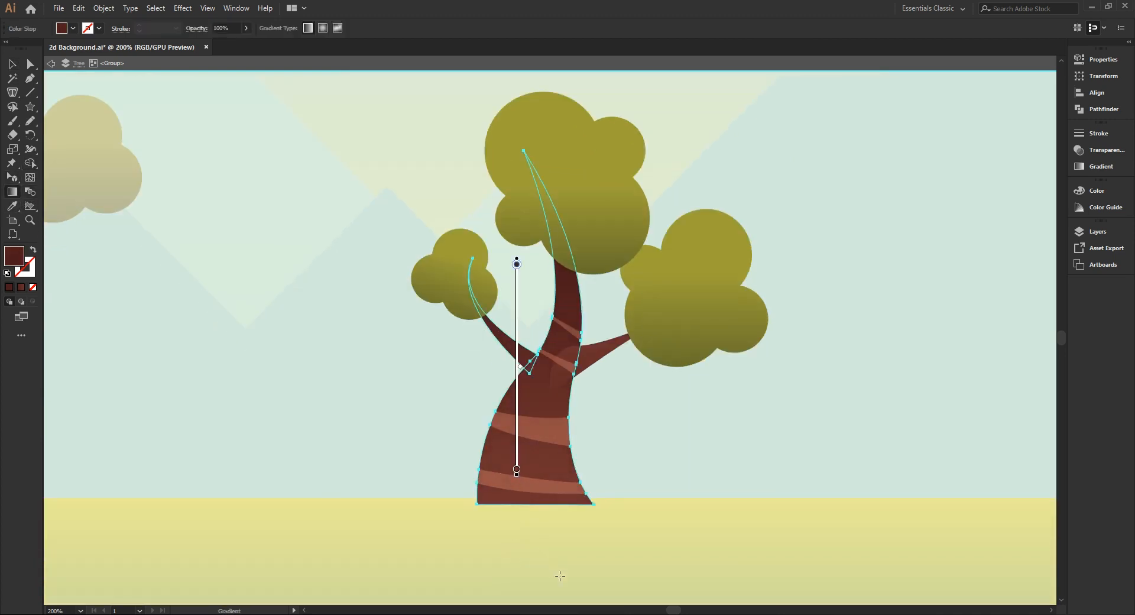
{"action": "left_click_drag", "start_coordinate": [562, 583], "coordinate": [562, 353]}
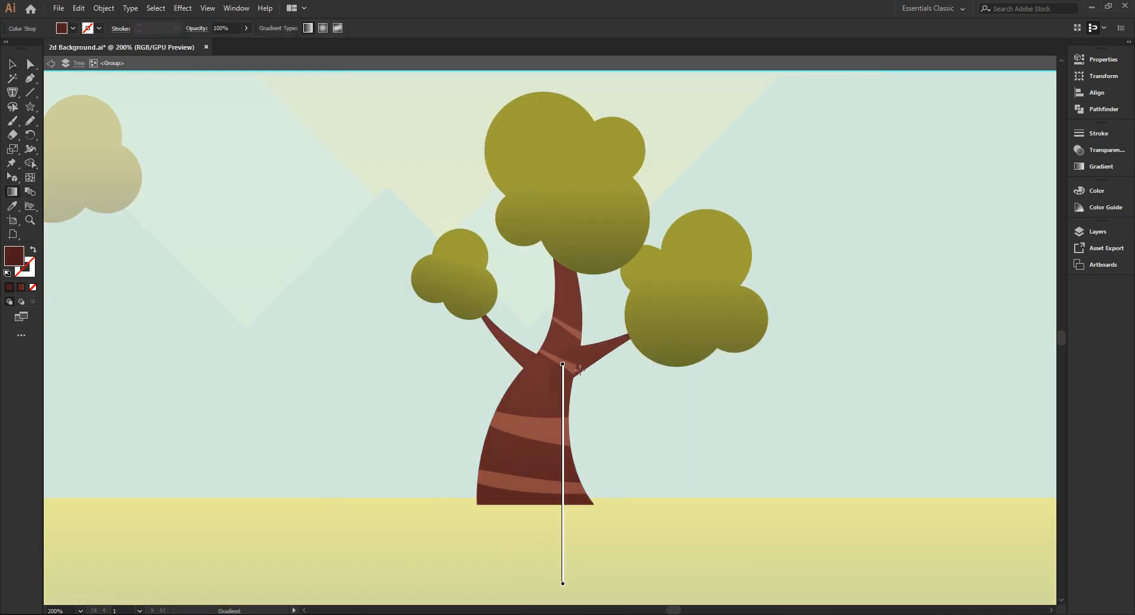
{"action": "key", "text": "v"}
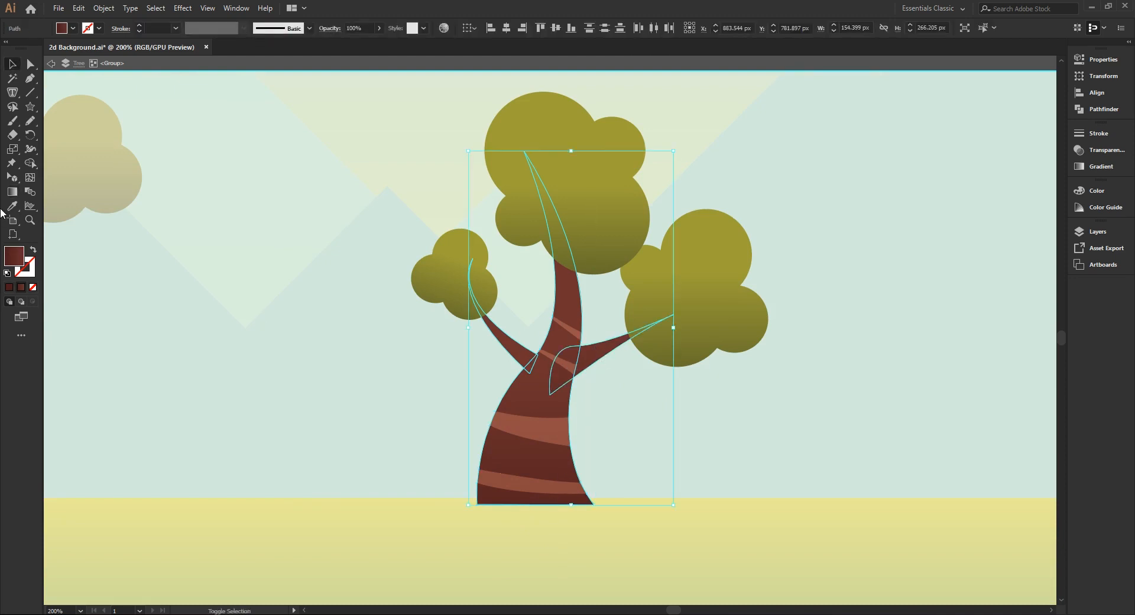
{"action": "left_click", "coordinate": [15, 195]}
{"action": "mouse_move", "coordinate": [558, 550]}
{"action": "left_mouse_down"}
{"action": "mouse_move", "coordinate": [557, 334]}
{"action": "mouse_move", "coordinate": [551, 348]}
{"action": "left_mouse_up"}
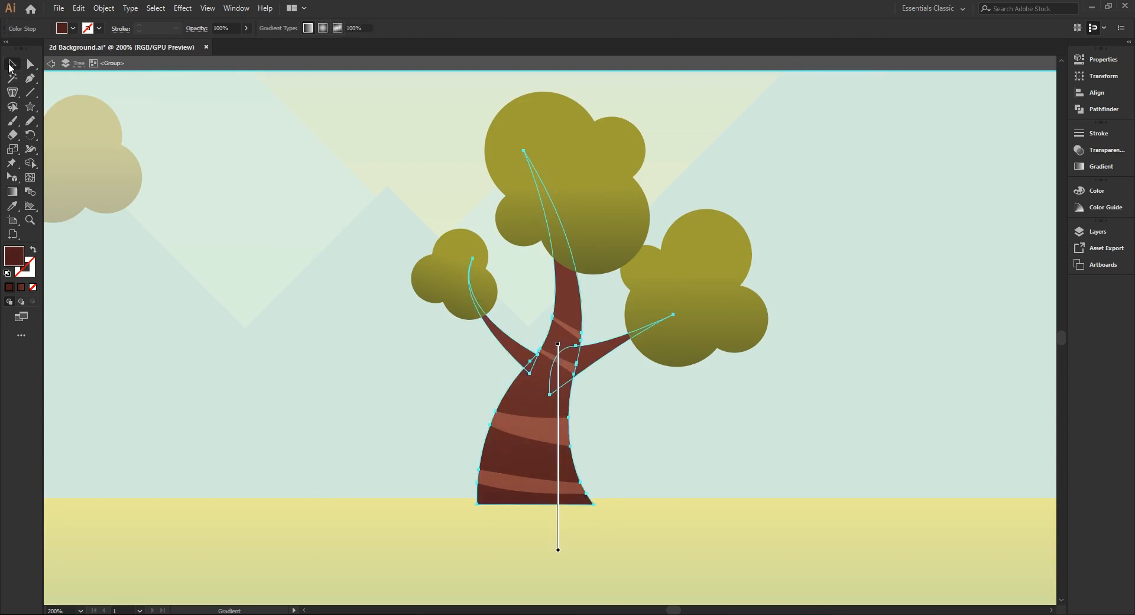
{"action": "left_click", "coordinate": [10, 65]}
{"action": "key", "text": "Escape"}
Move both trees together to the right along the grass, placing the smaller one at about X 1125 px
{"action": "scroll", "coordinate": [582, 434], "scroll_direction": "down", "scroll_amount": 2}
{"action": "scroll", "coordinate": [566, 390], "scroll_direction": "down", "scroll_amount": 1}
{"action": "left_click_drag", "start_coordinate": [711, 412], "coordinate": [588, 436]}
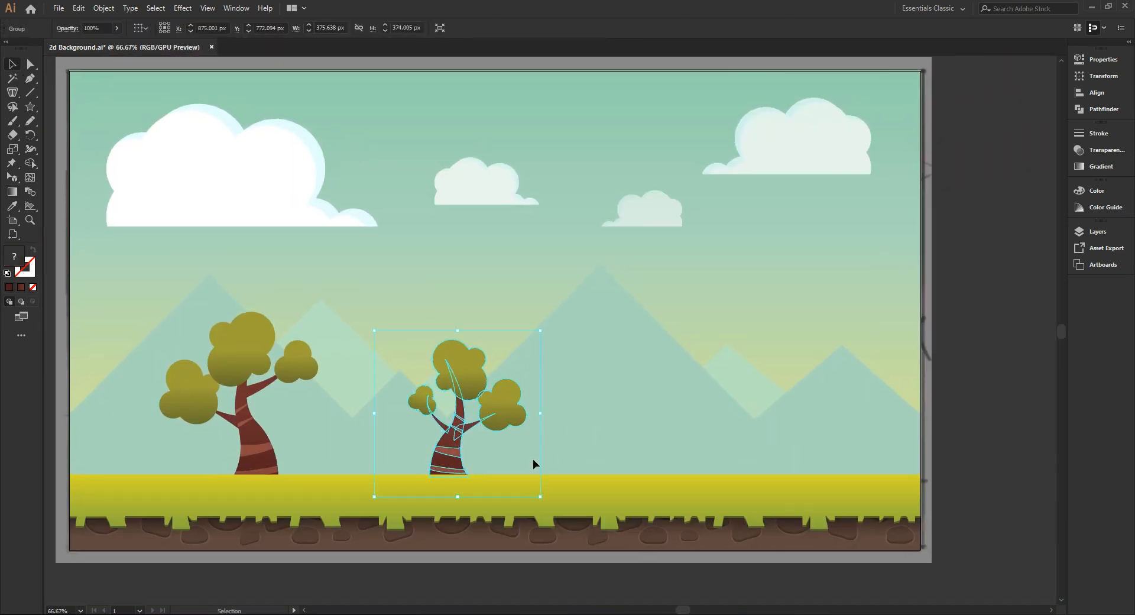
{"action": "left_click", "coordinate": [254, 437], "text": "shift"}
{"action": "left_click_drag", "start_coordinate": [461, 466], "coordinate": [570, 471]}
{"action": "left_click", "coordinate": [996, 464]}
Add a new layer directly above Tree and name it Tree 2
{"action": "scroll", "coordinate": [684, 432], "scroll_direction": "down", "scroll_amount": 1}
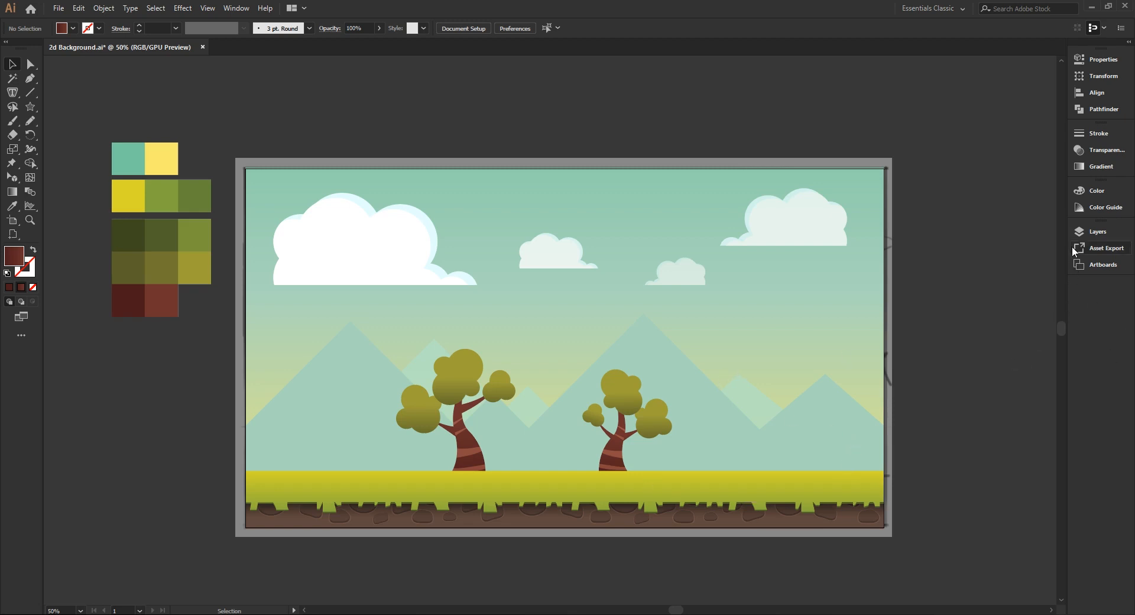
{"action": "left_click", "coordinate": [1083, 231]}
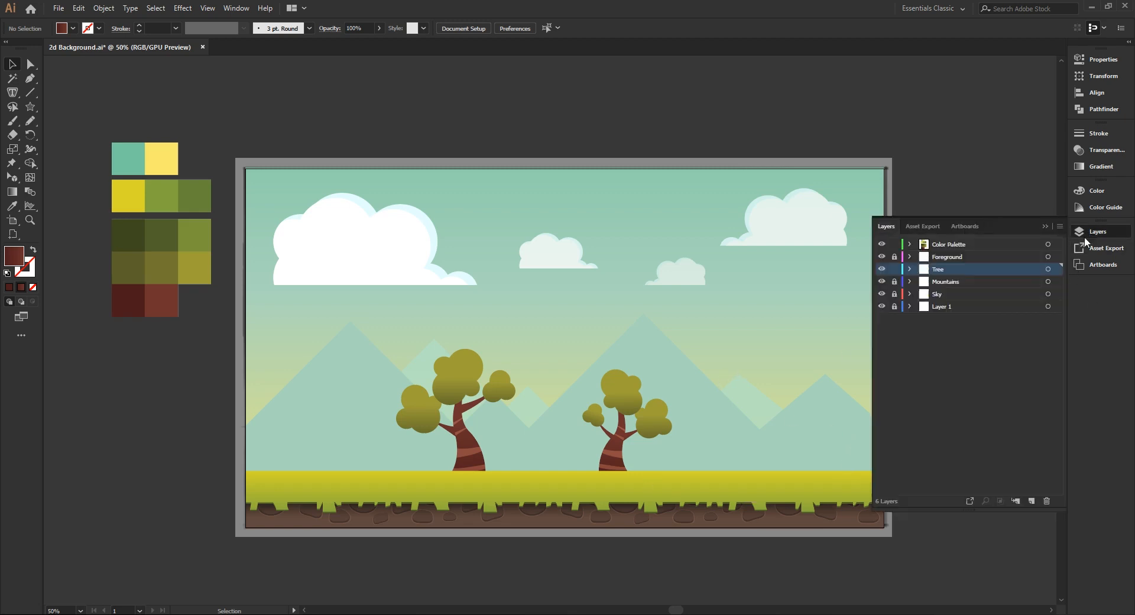
{"action": "left_click", "coordinate": [1030, 501]}
{"action": "double_click", "coordinate": [945, 269]}
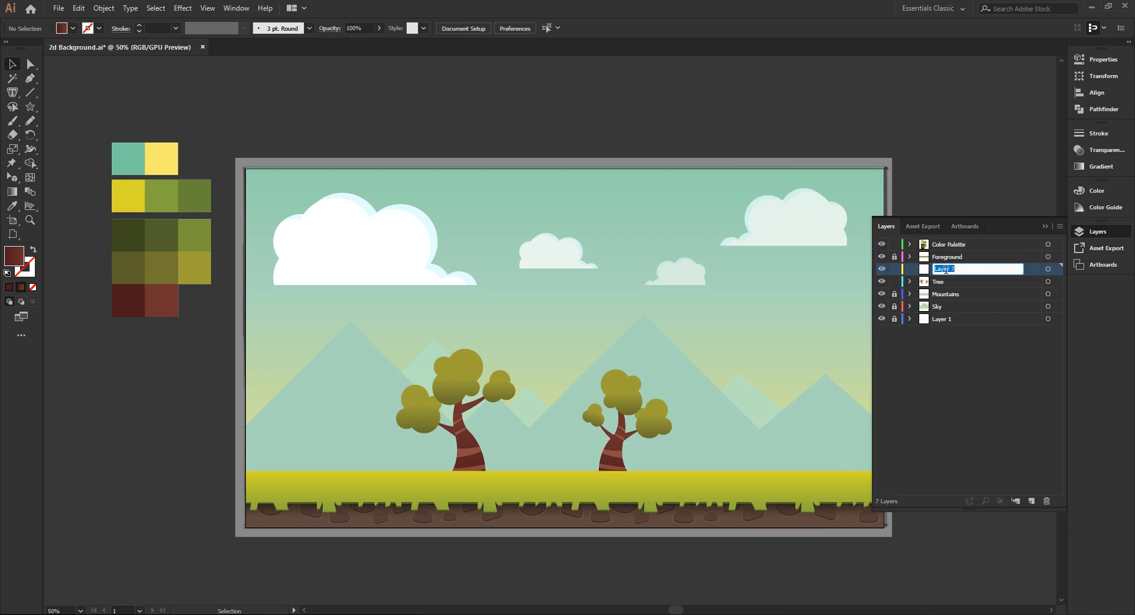
{"action": "type", "text": "Tree 2"}
{"action": "key", "text": "Return"}
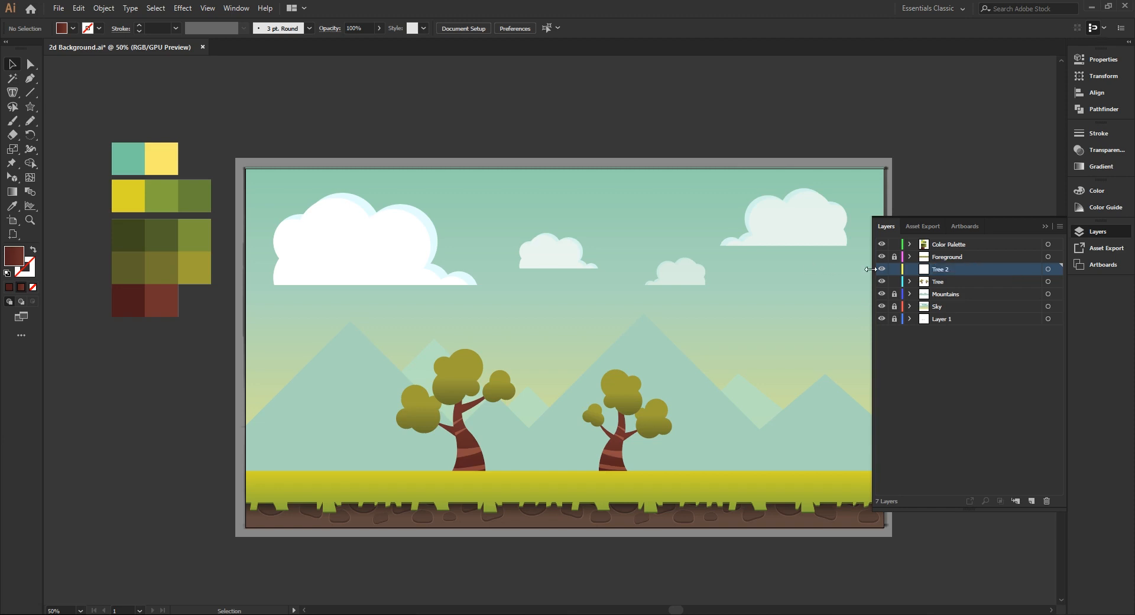
Transfer the smaller tree's group from the Tree layer to the Tree 2 layer
{"action": "left_click", "coordinate": [909, 281]}
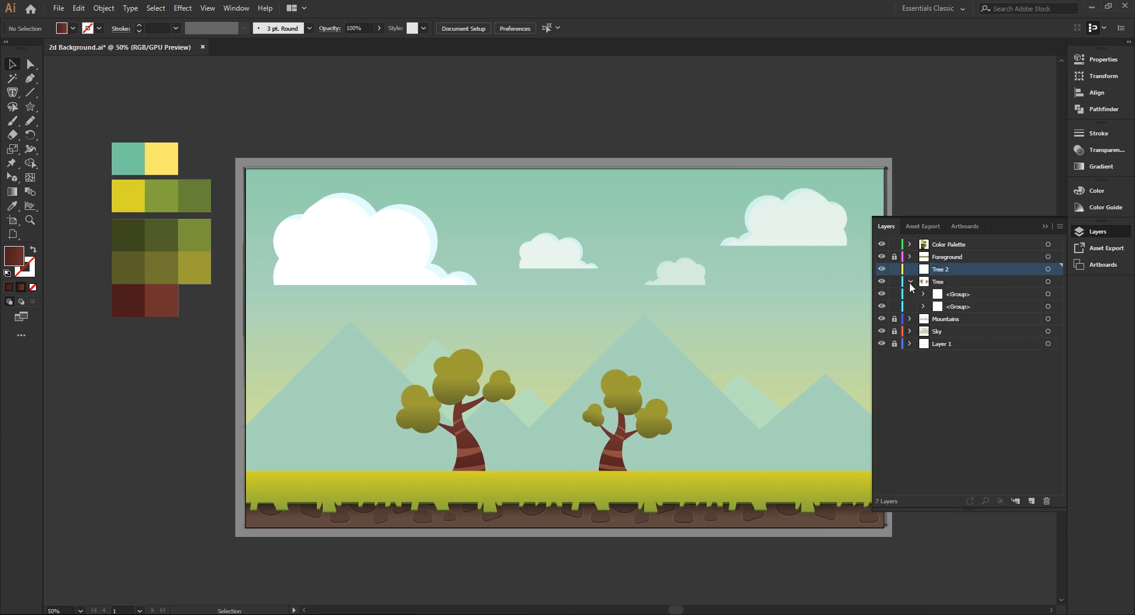
{"action": "left_click", "coordinate": [618, 431]}
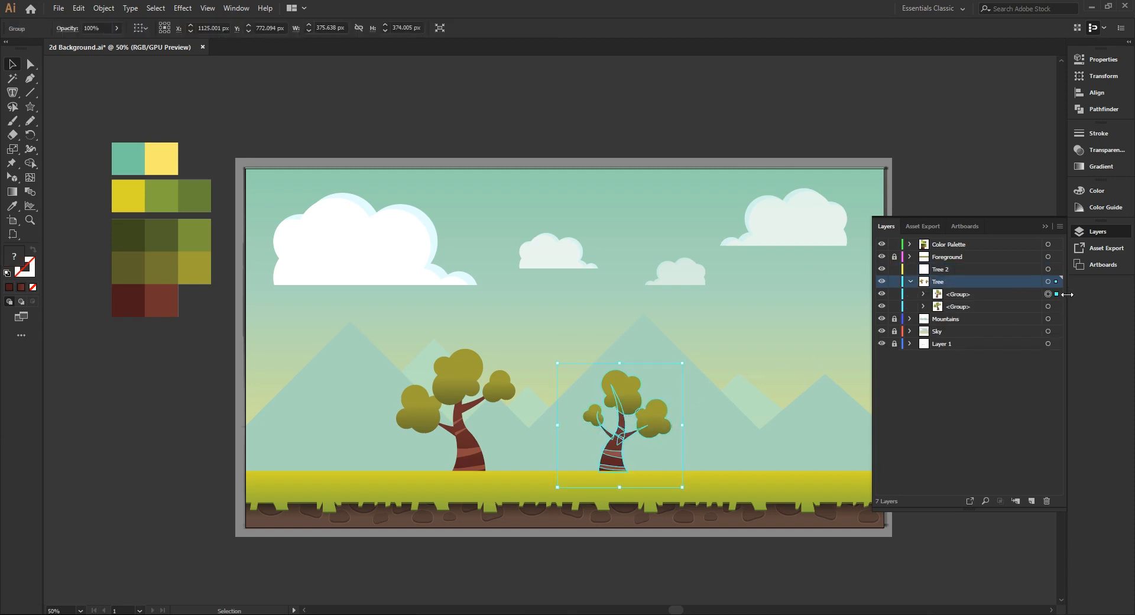
{"action": "left_click_drag", "start_coordinate": [969, 298], "coordinate": [940, 269]}
{"action": "left_click", "coordinate": [910, 281]}
Unlock the Mountains, Sky and Layer 1 layers and delete the linked sketch image from Layer 1
{"action": "left_click", "coordinate": [981, 397]}
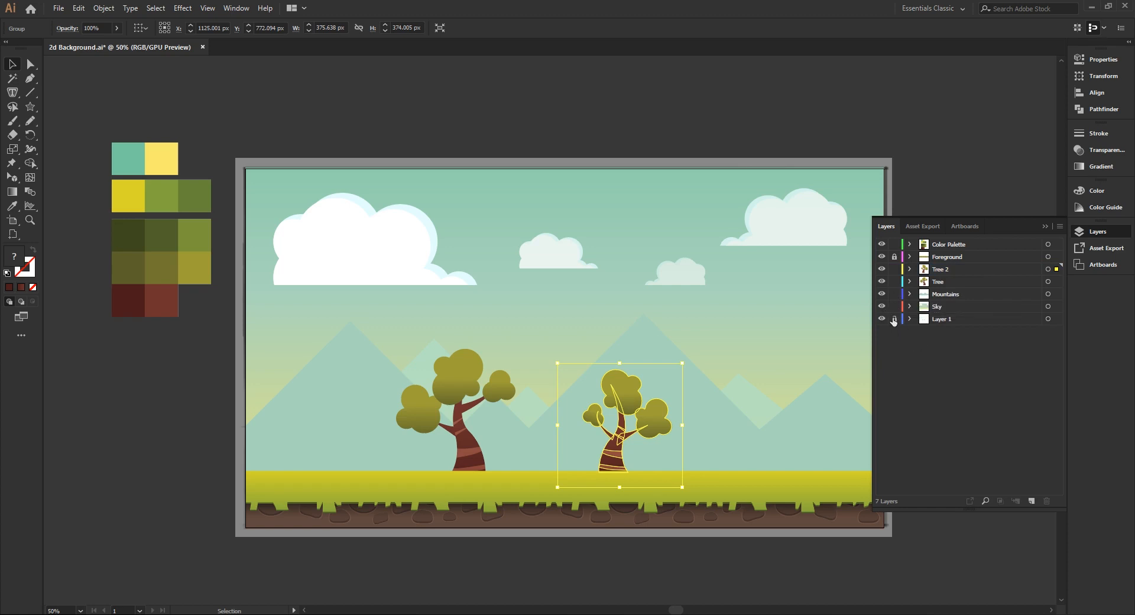
{"action": "left_click", "coordinate": [929, 323]}
{"action": "left_click", "coordinate": [1047, 318]}
{"action": "key", "text": "Delete"}
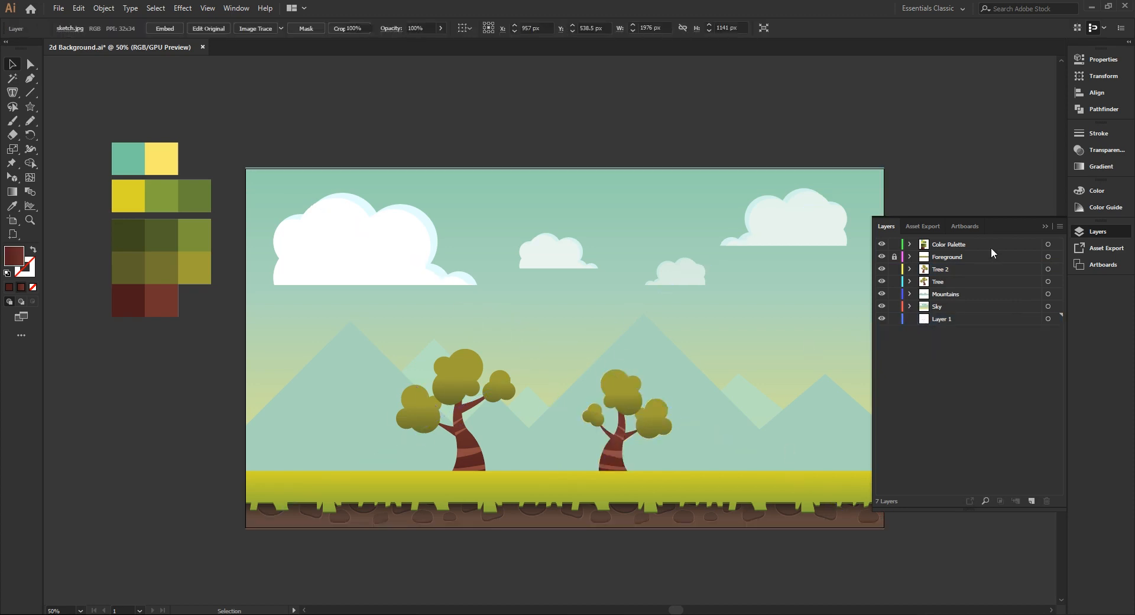
Unlock the Foreground layer and delete the Color Palette layer together with its swatches
{"action": "left_click", "coordinate": [956, 247]}
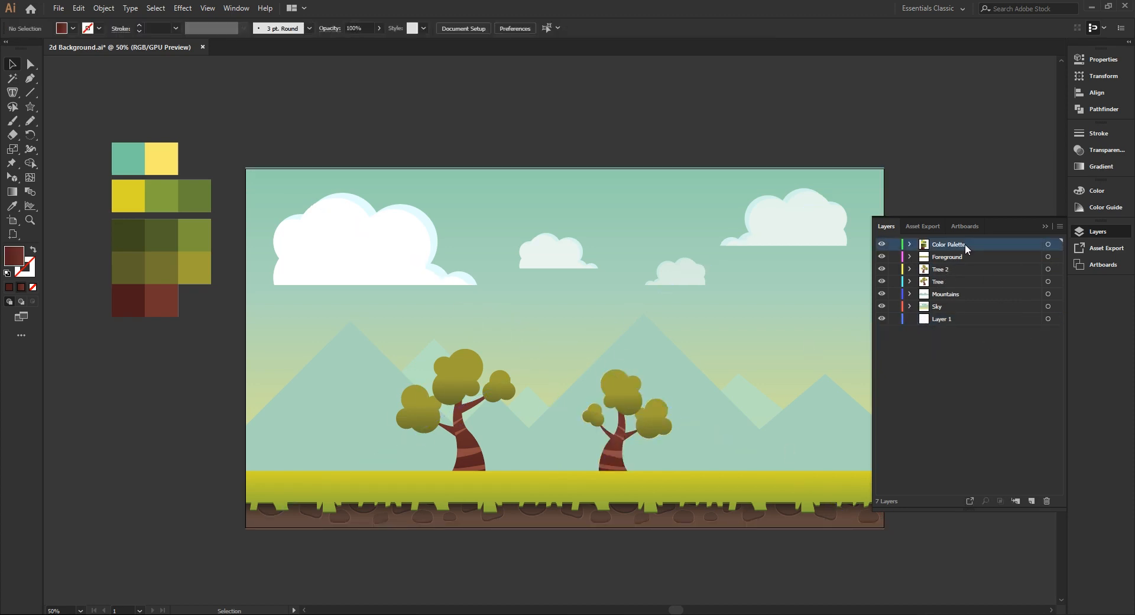
{"action": "left_click", "coordinate": [1047, 499]}
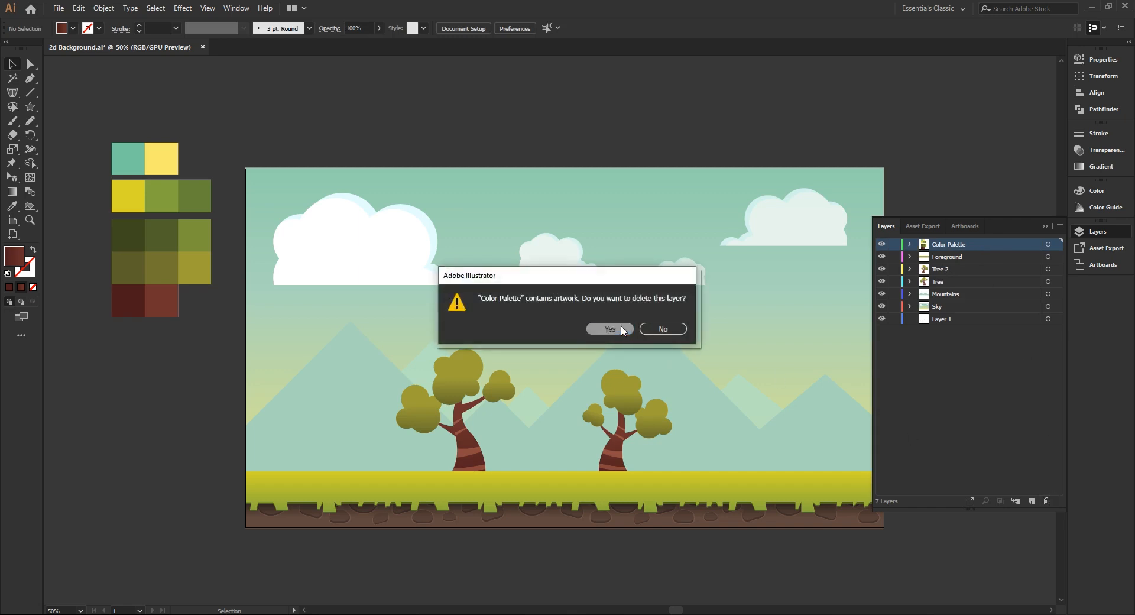
{"action": "key", "text": "Return"}
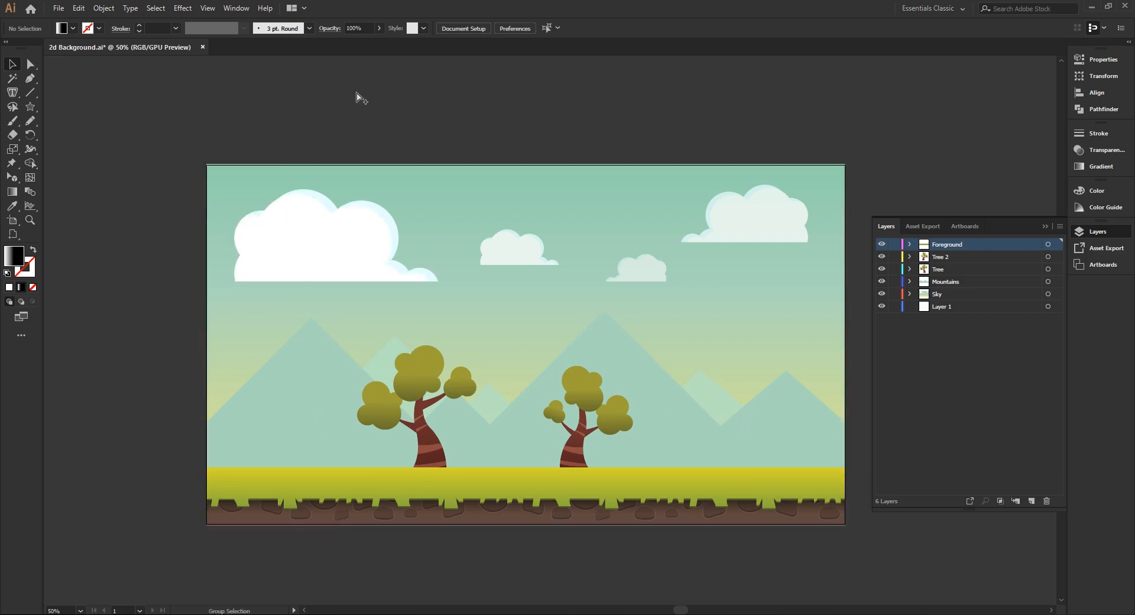
Lower the sky rectangle's upper edge to line up with the artboard's top border
{"action": "scroll", "coordinate": [230, 144], "scroll_direction": "up", "scroll_amount": 5}
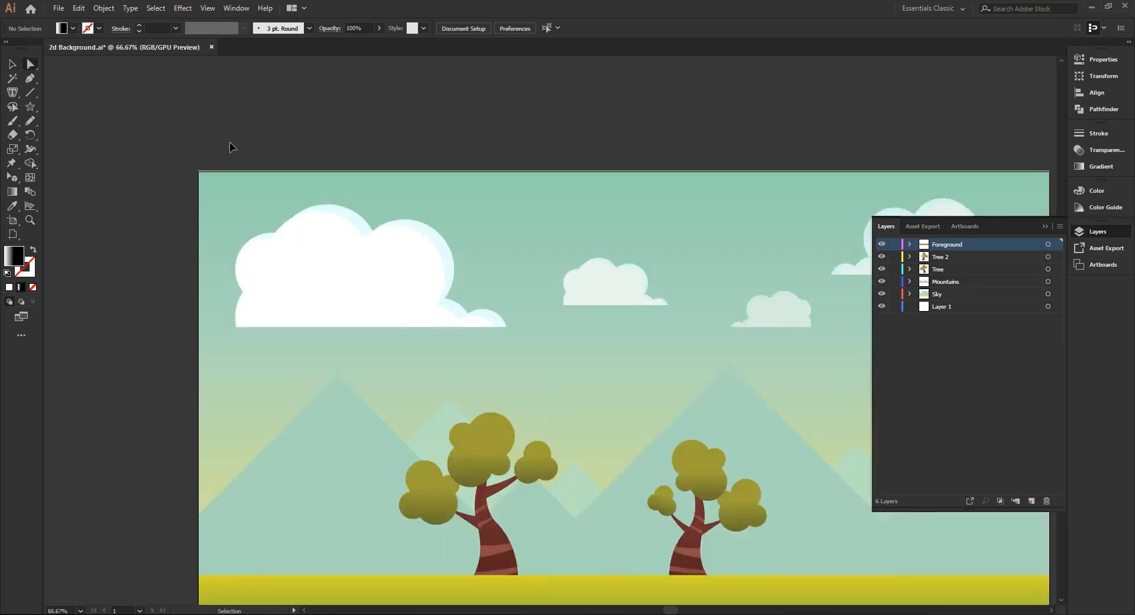
{"action": "left_click", "coordinate": [139, 261]}
{"action": "left_click", "coordinate": [12, 63]}
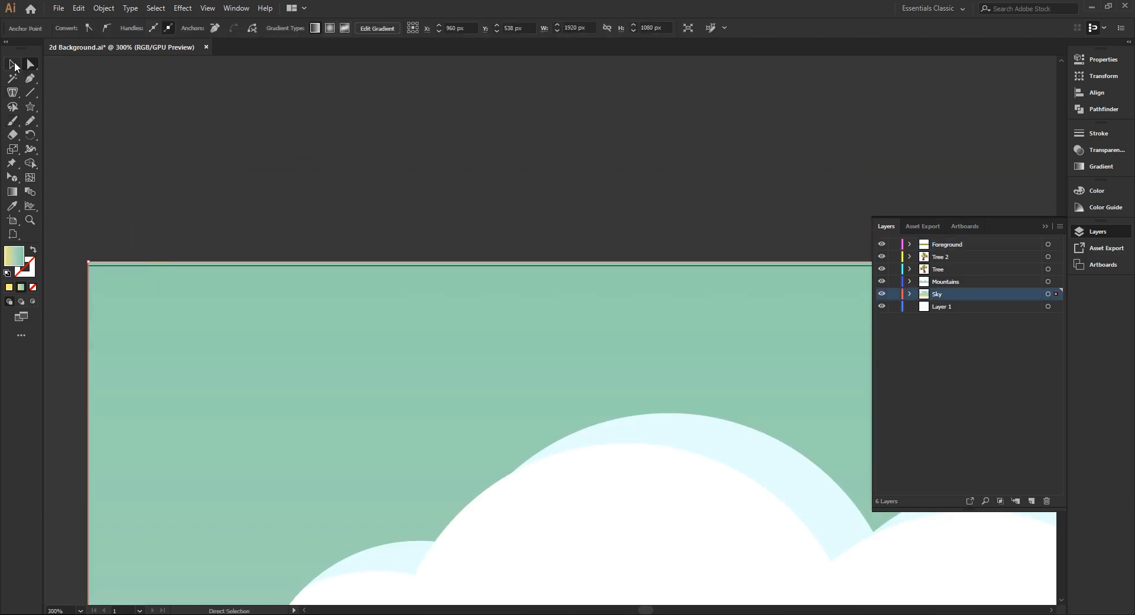
{"action": "left_click_drag", "start_coordinate": [798, 240], "coordinate": [454, 208]}
{"action": "left_click", "coordinate": [1044, 227]}
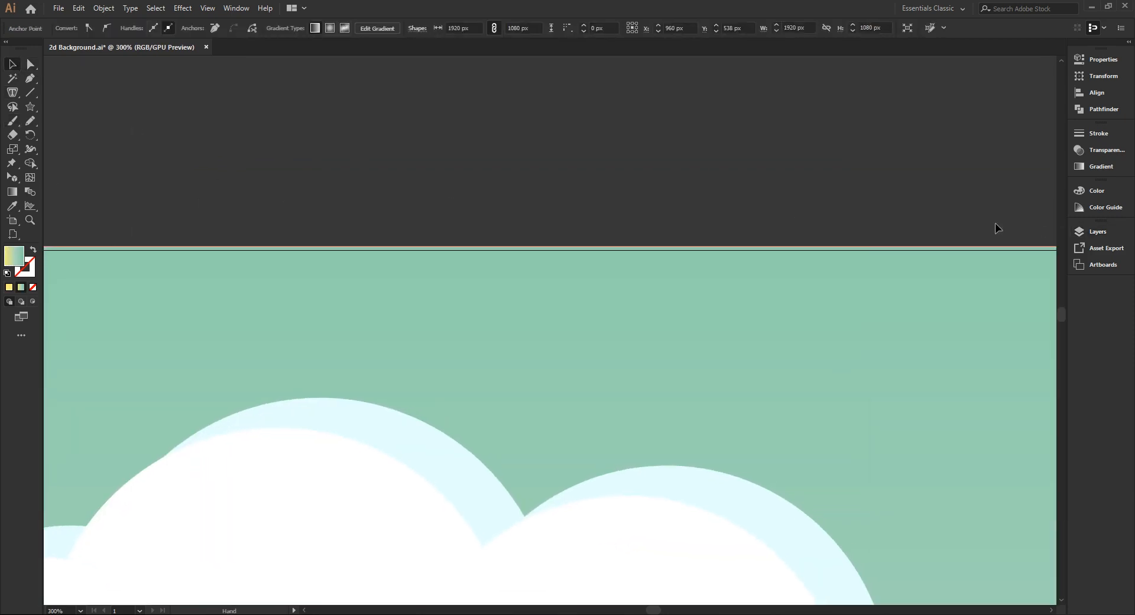
{"action": "scroll", "coordinate": [916, 221], "scroll_direction": "down", "scroll_amount": 3}
{"action": "left_click_drag", "start_coordinate": [874, 177], "coordinate": [442, 231]}
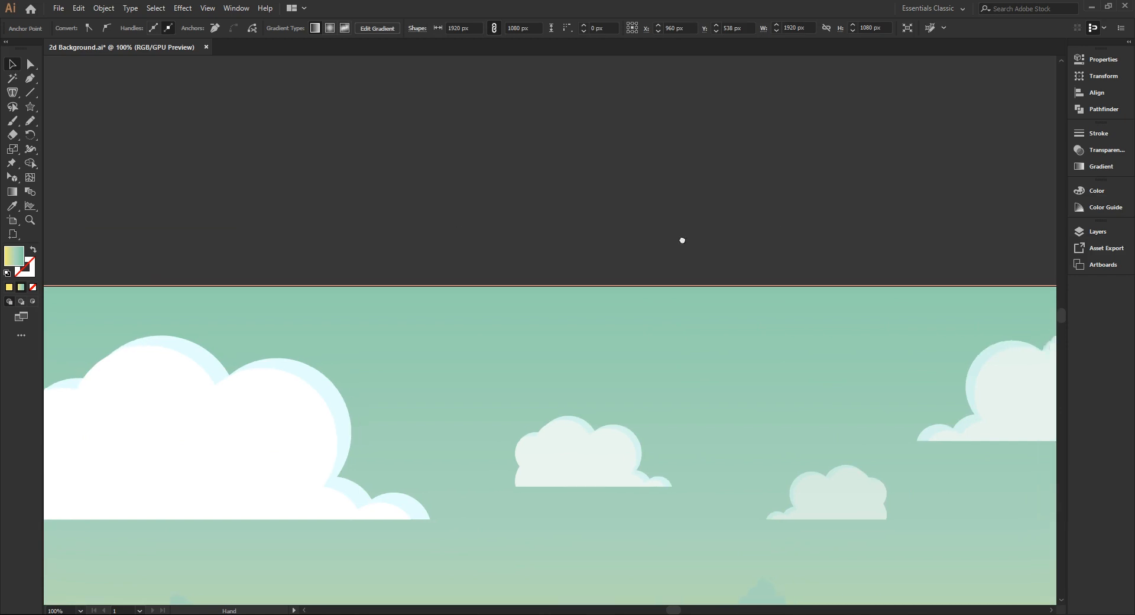
{"action": "left_click_drag", "start_coordinate": [682, 241], "coordinate": [504, 250]}
{"action": "scroll", "coordinate": [319, 285], "scroll_direction": "up", "scroll_amount": 3}
{"action": "scroll", "coordinate": [327, 288], "scroll_direction": "up", "scroll_amount": 2}
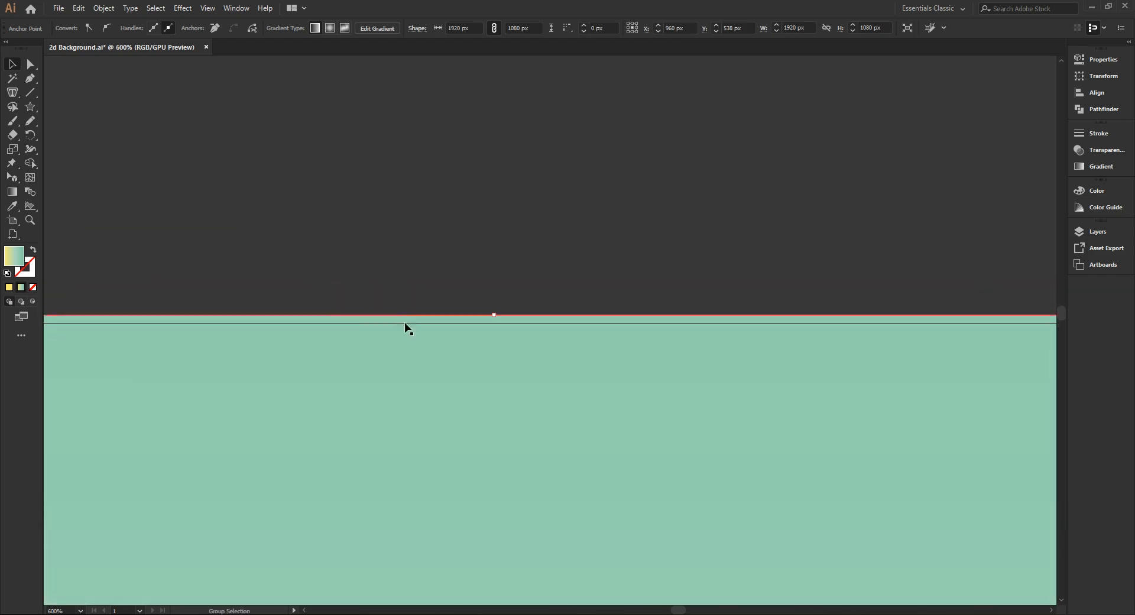
{"action": "left_click_drag", "start_coordinate": [495, 314], "coordinate": [494, 322]}
Raise the lower edge of the gradient shadow rectangle over the ground to line up with the artboard's bottom border
{"action": "scroll", "coordinate": [608, 312], "scroll_direction": "down", "scroll_amount": 10}
{"action": "scroll", "coordinate": [596, 396], "scroll_direction": "up", "scroll_amount": 8}
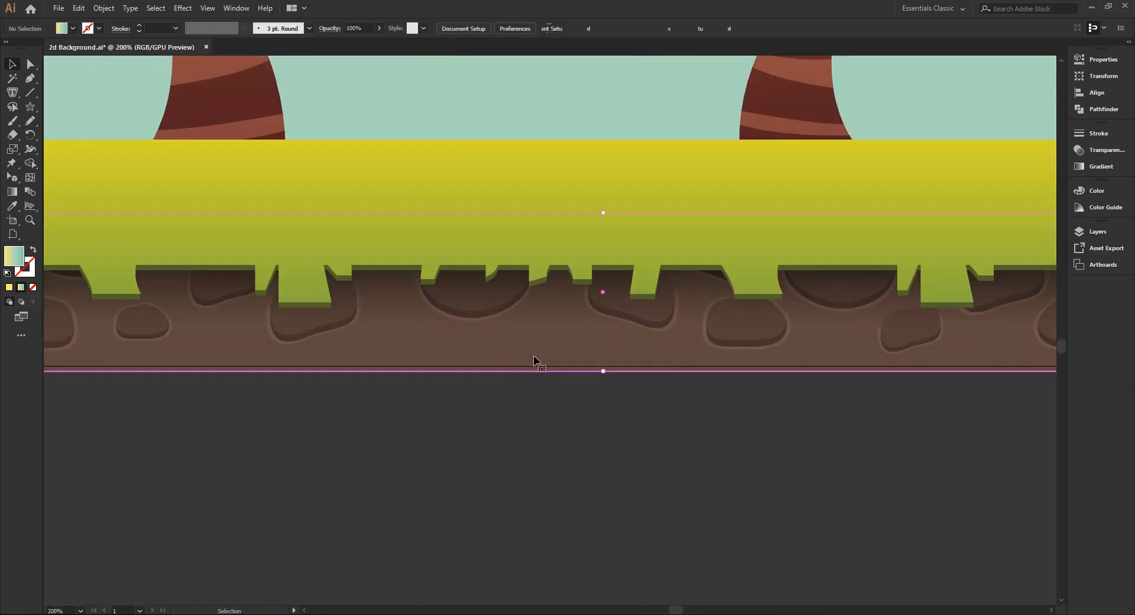
{"action": "left_click", "coordinate": [597, 375]}
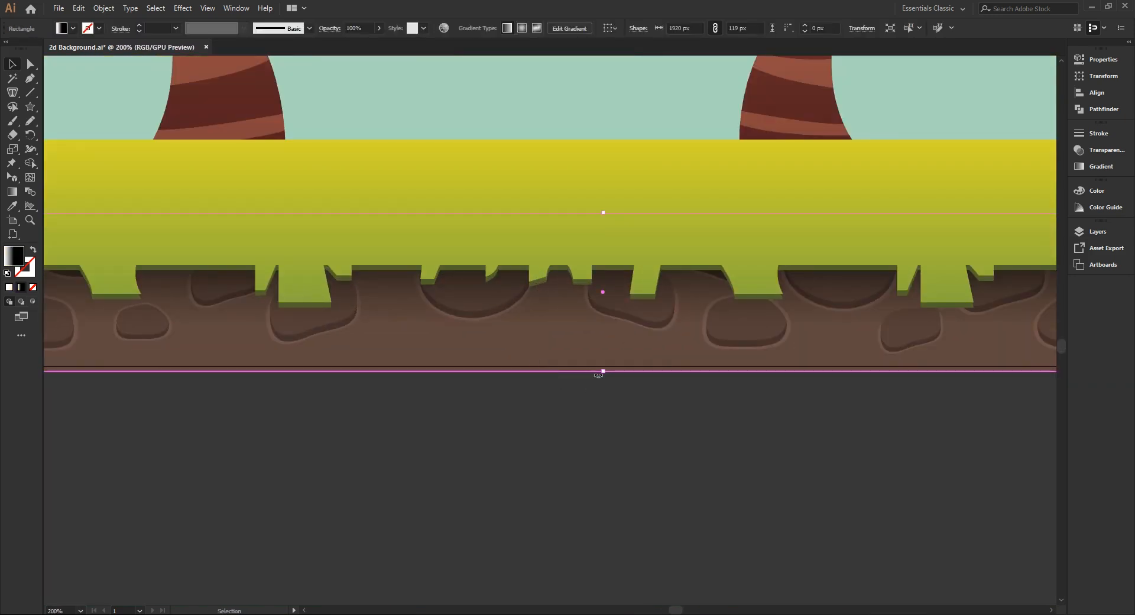
{"action": "left_click_drag", "start_coordinate": [603, 372], "coordinate": [603, 366]}
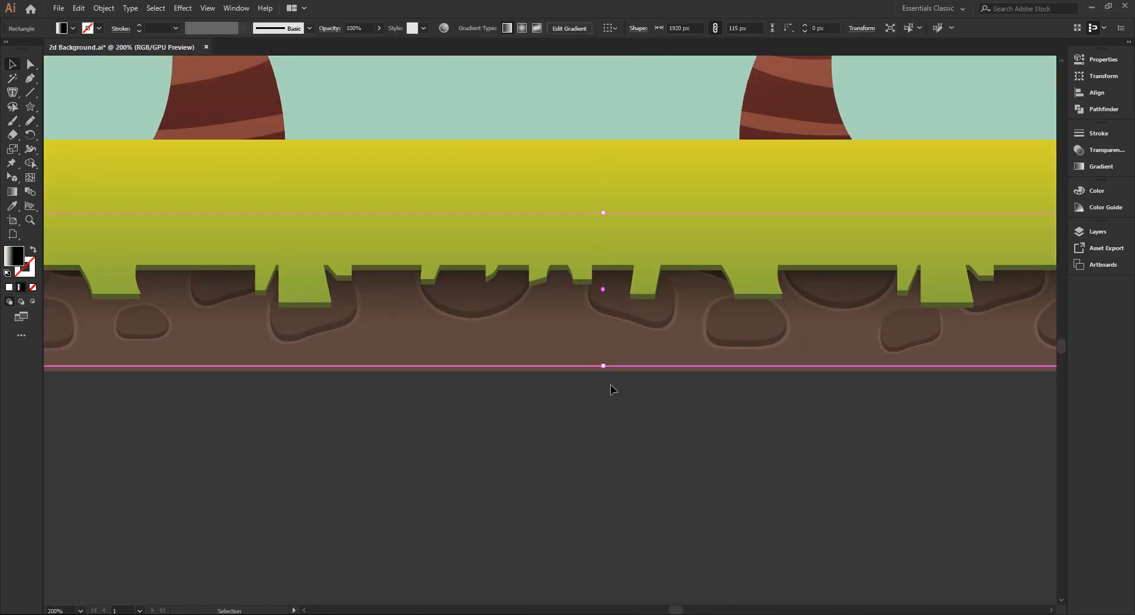
{"action": "left_click", "coordinate": [640, 388]}
Isolate the ground group, raise the brown soil rectangle's lower edge to the artboard's bottom border, and leave isolation
{"action": "left_click", "coordinate": [635, 370]}
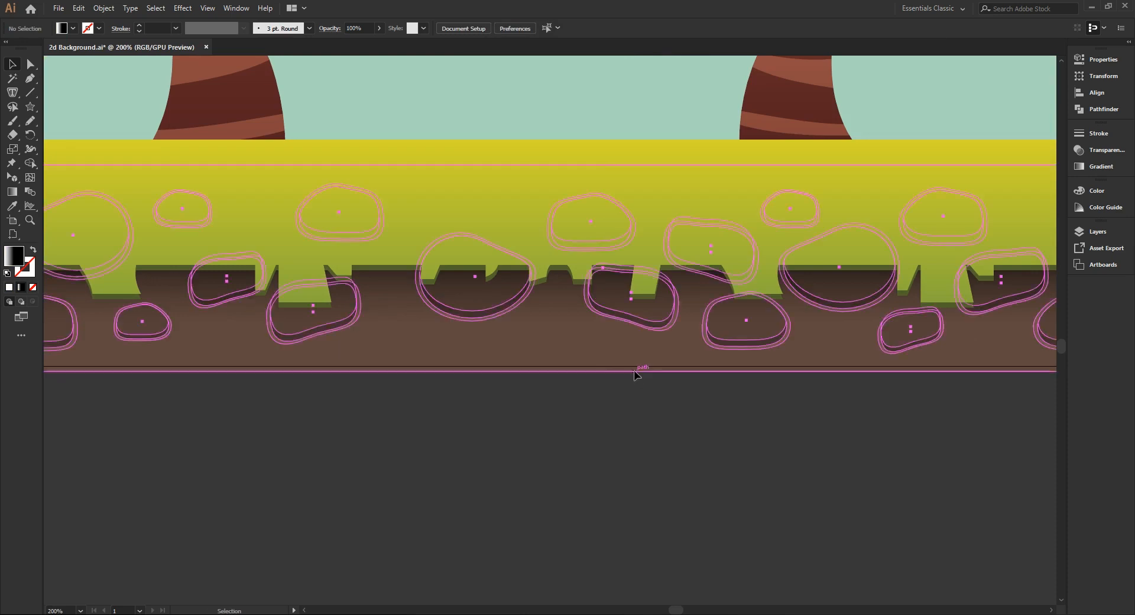
{"action": "left_click", "coordinate": [601, 374]}
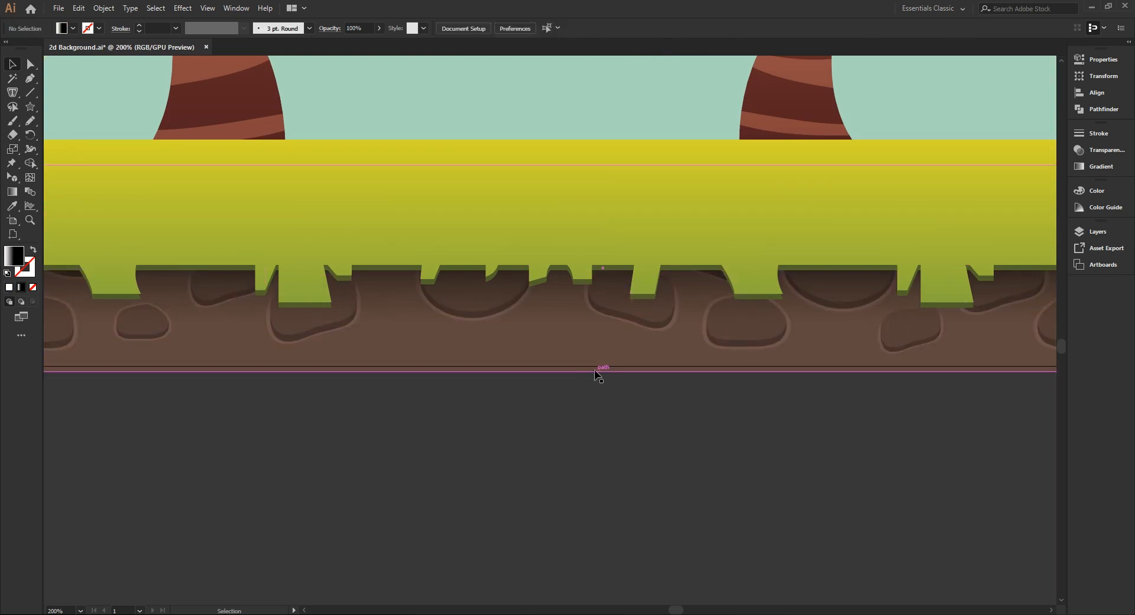
{"action": "double_click", "coordinate": [596, 372]}
{"action": "left_click", "coordinate": [603, 371]}
{"action": "left_click_drag", "start_coordinate": [603, 371], "coordinate": [603, 367]}
{"action": "left_click", "coordinate": [608, 391]}
{"action": "scroll", "coordinate": [600, 362], "scroll_direction": "down", "scroll_amount": 3}
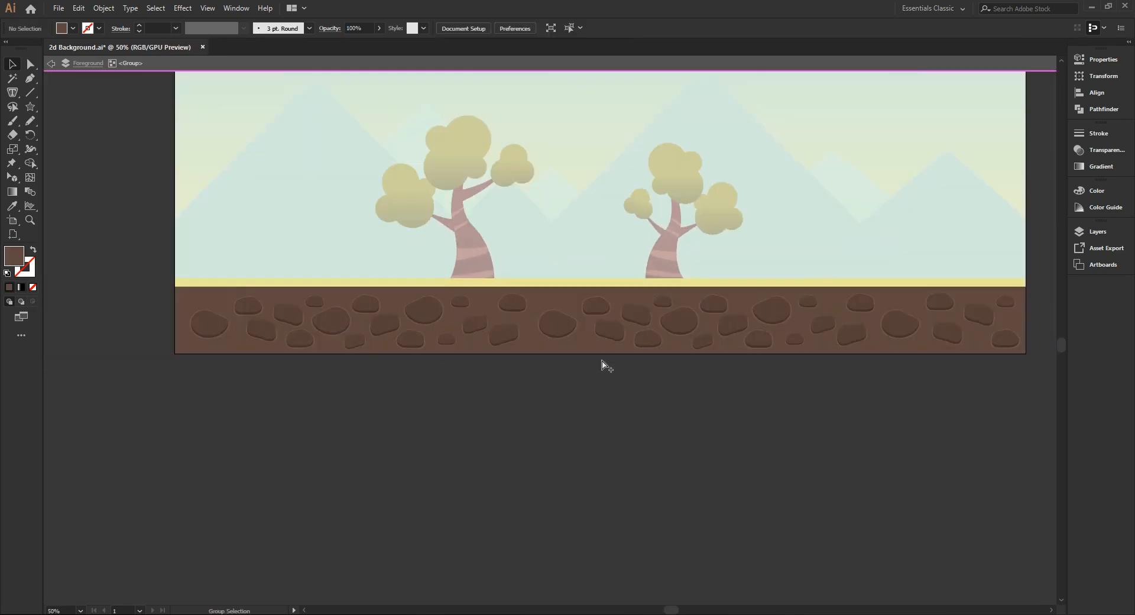
{"action": "left_click", "coordinate": [52, 64]}
Inspect both tree groups and the artboard's side borders to check how the artwork fits
{"action": "left_click", "coordinate": [458, 259]}
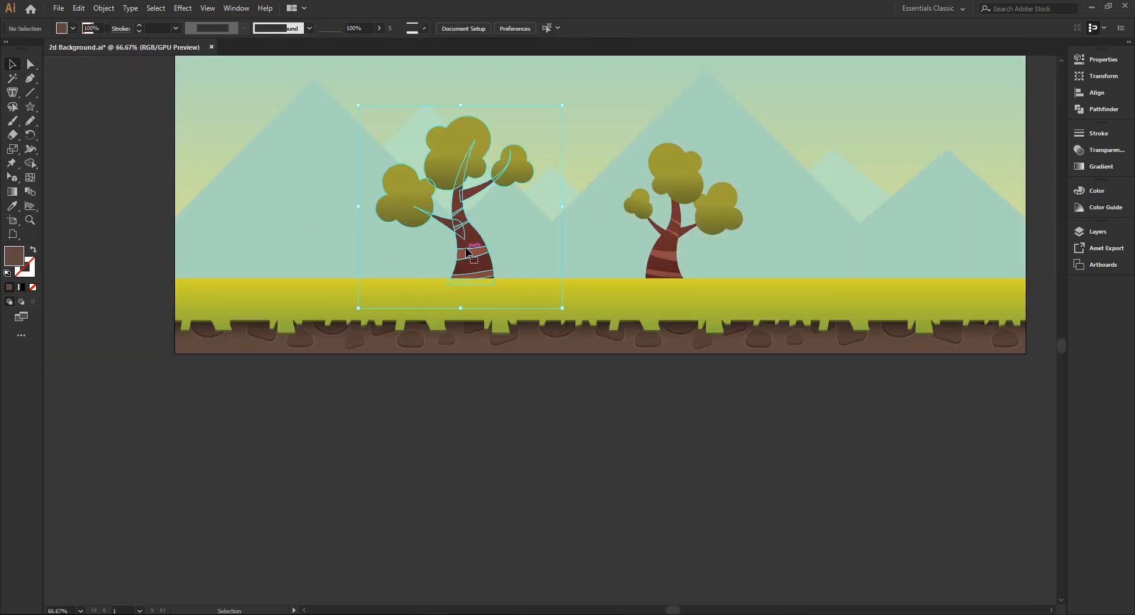
{"action": "scroll", "coordinate": [415, 342], "scroll_direction": "up", "scroll_amount": 3}
{"action": "scroll", "coordinate": [416, 342], "scroll_direction": "right", "scroll_amount": 4}
{"action": "left_click", "coordinate": [519, 337]}
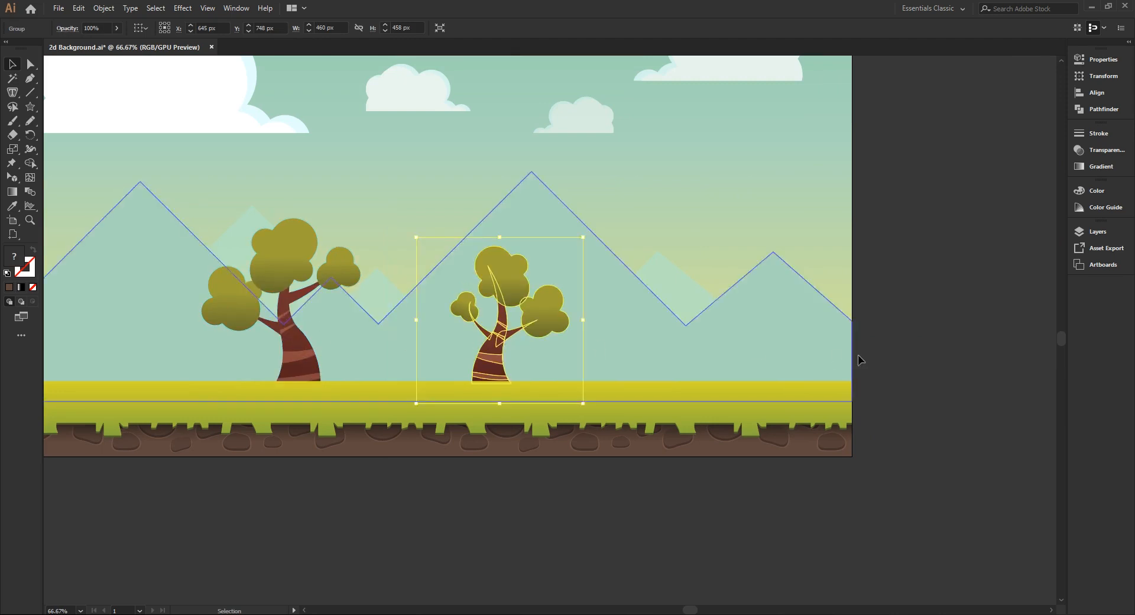
{"action": "left_click", "coordinate": [856, 357]}
{"action": "scroll", "coordinate": [826, 355], "scroll_direction": "up", "scroll_amount": 4}
{"action": "scroll", "coordinate": [633, 382], "scroll_direction": "down", "scroll_amount": 4}
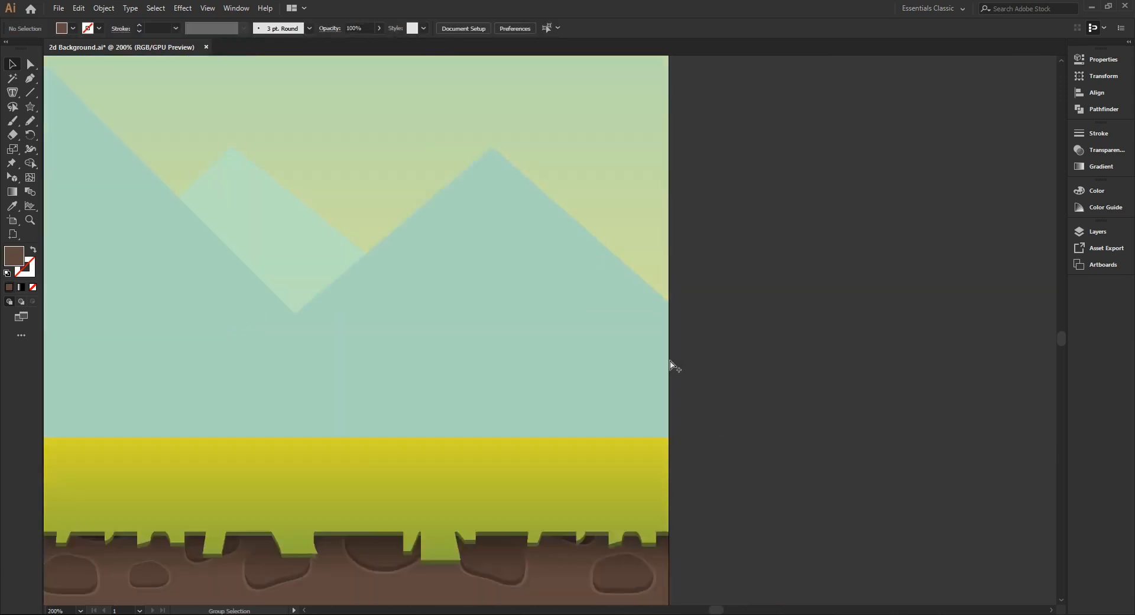
{"action": "scroll", "coordinate": [228, 449], "scroll_direction": "up", "scroll_amount": 3}
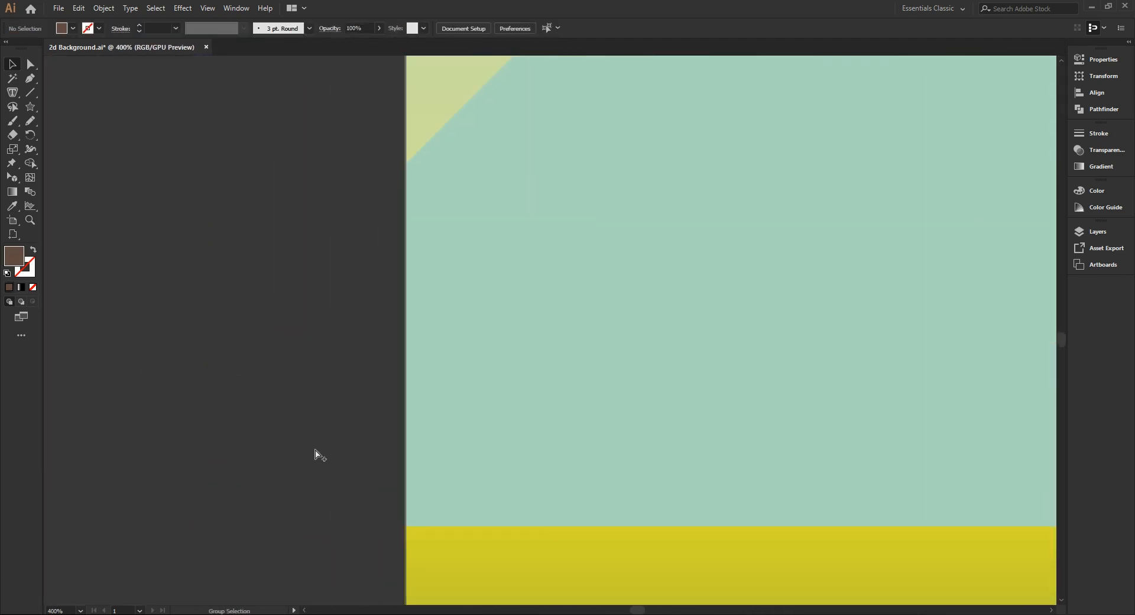
{"action": "scroll", "coordinate": [317, 455], "scroll_direction": "down", "scroll_amount": 6}
{"action": "scroll", "coordinate": [418, 364], "scroll_direction": "up", "scroll_amount": 4}
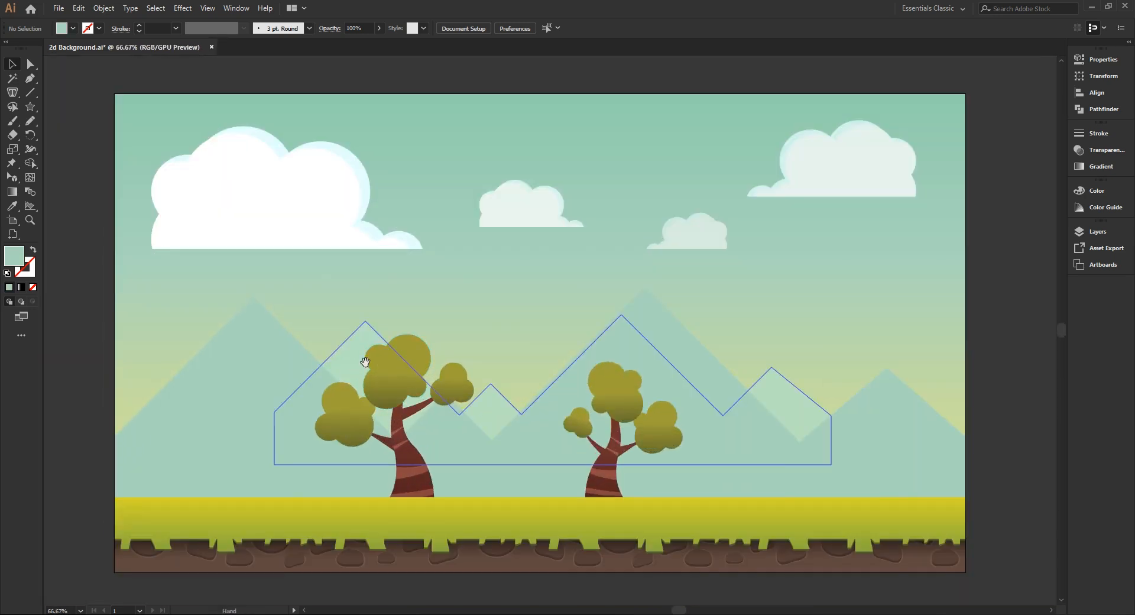
{"action": "scroll", "coordinate": [730, 398], "scroll_direction": "left", "scroll_amount": 1}
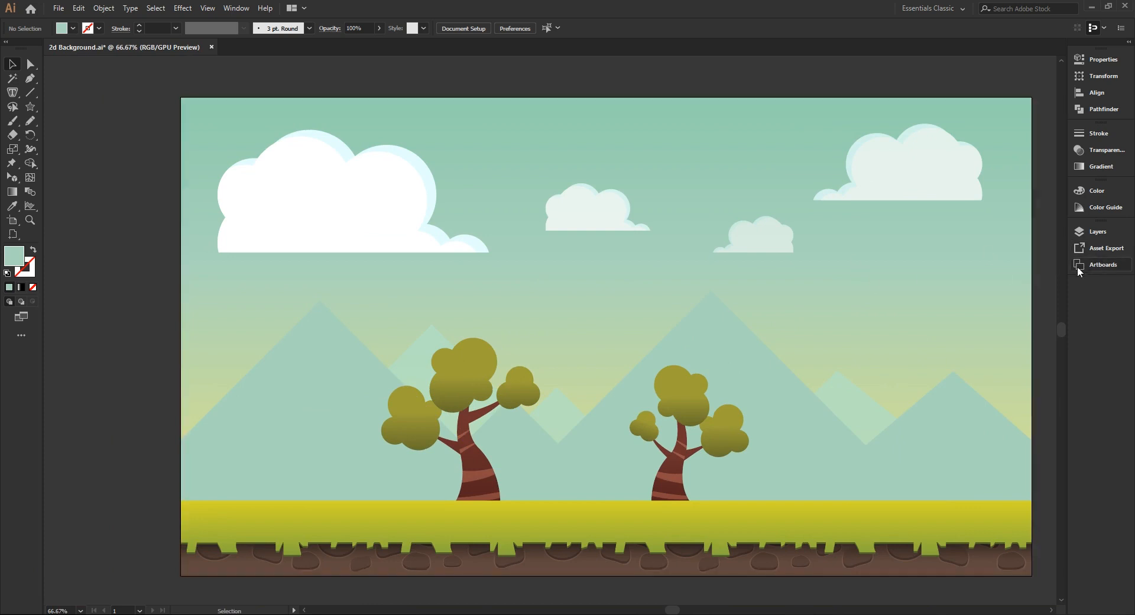
Select all artwork and add it to Asset Export as multiple assets
{"action": "left_click", "coordinate": [1101, 250]}
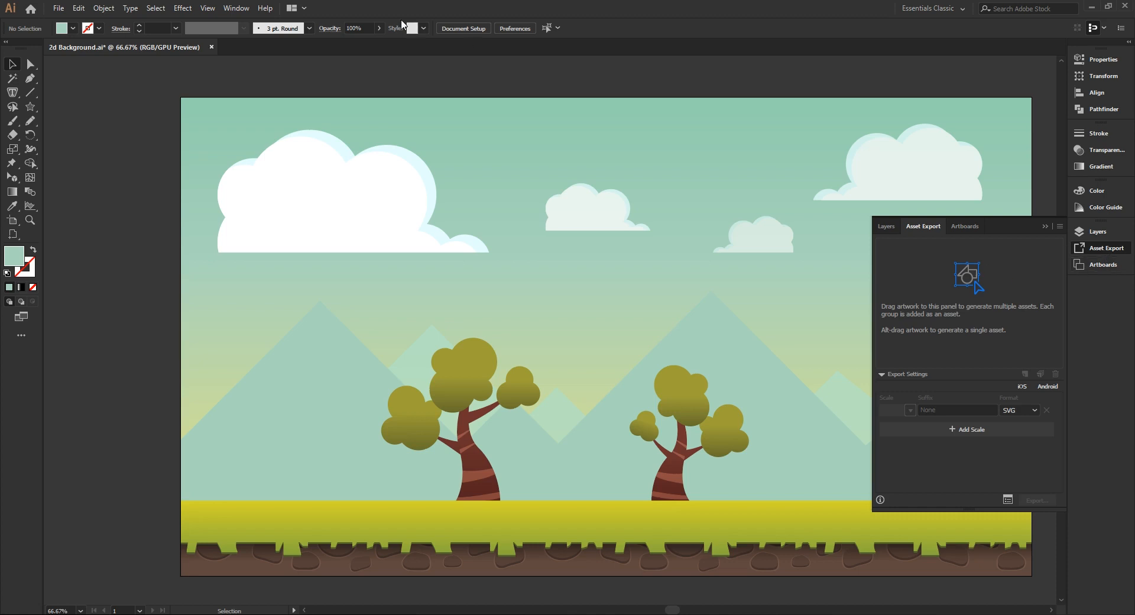
{"action": "left_click", "coordinate": [242, 8]}
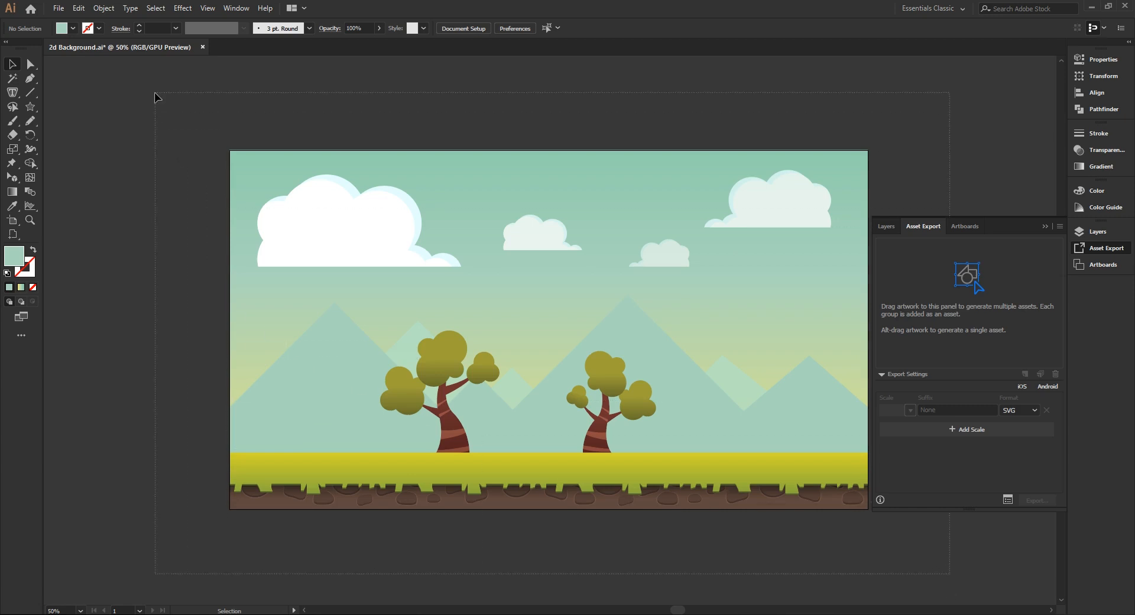
{"action": "key", "text": "ctrl+a"}
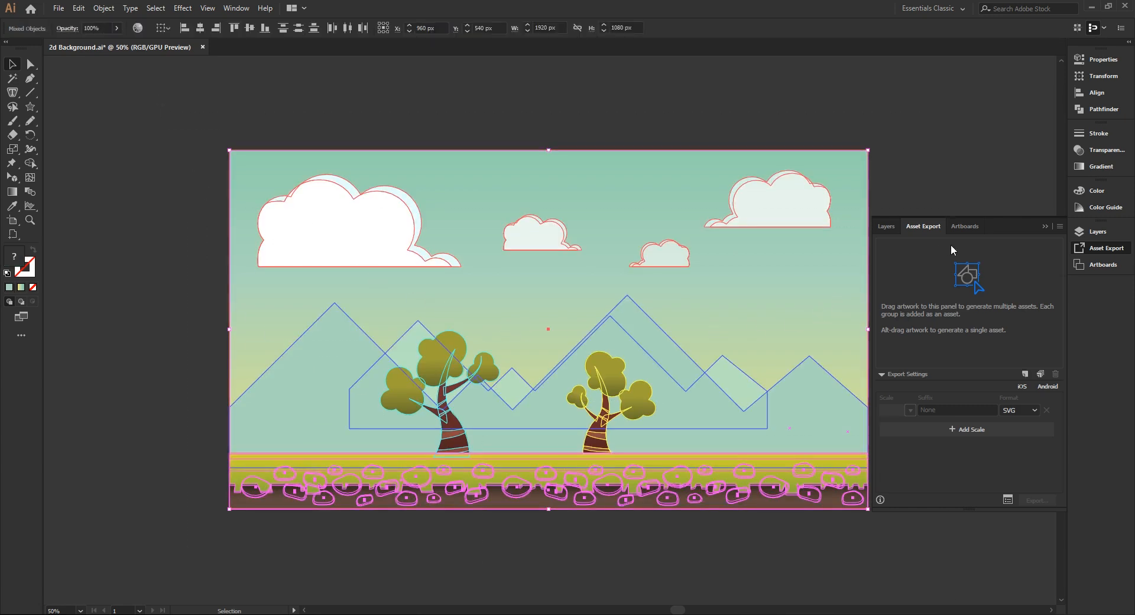
{"action": "left_click", "coordinate": [1040, 374]}
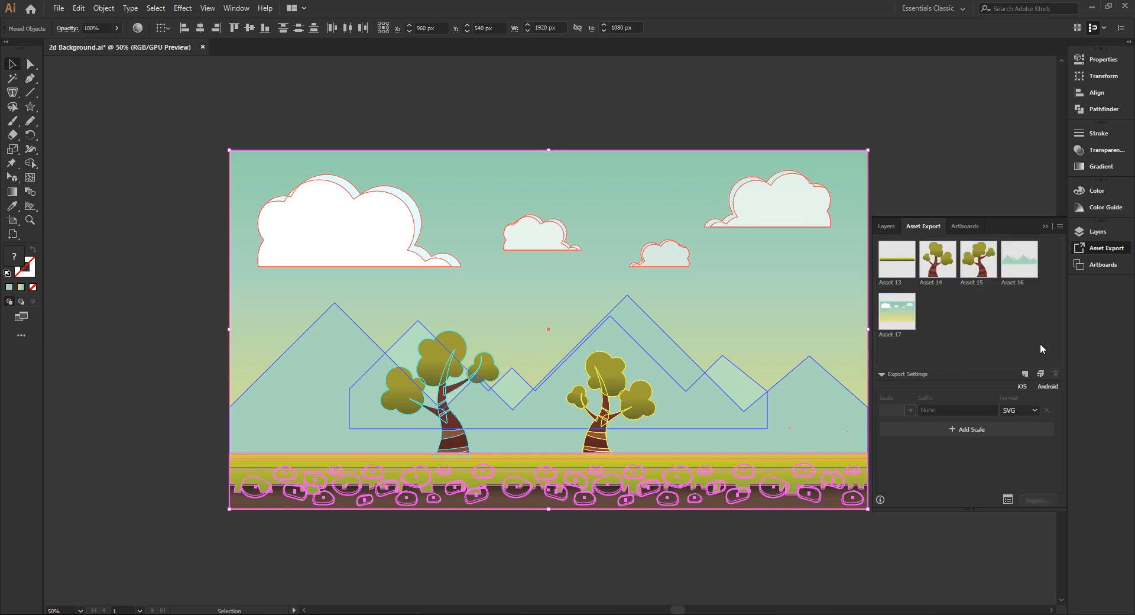
Rename the five export assets Foreground, Tree1, Tree2, Mountains and Sky
{"action": "double_click", "coordinate": [904, 282]}
{"action": "type", "text": "Foreground"}
{"action": "key", "text": "Tab"}
{"action": "type", "text": "Tree1"}
{"action": "key", "text": "Tab"}
{"action": "type", "text": "Tree2"}
{"action": "key", "text": "Return"}
{"action": "double_click", "coordinate": [1017, 284]}
{"action": "type", "text": "Mountains"}
{"action": "key", "text": "Tab"}
{"action": "type", "text": "BacSky"}
{"action": "key", "text": "Return"}
Open Export for Screens and choose the Game Assets folder on the Desktop as the export location
{"action": "left_click", "coordinate": [1007, 500]}
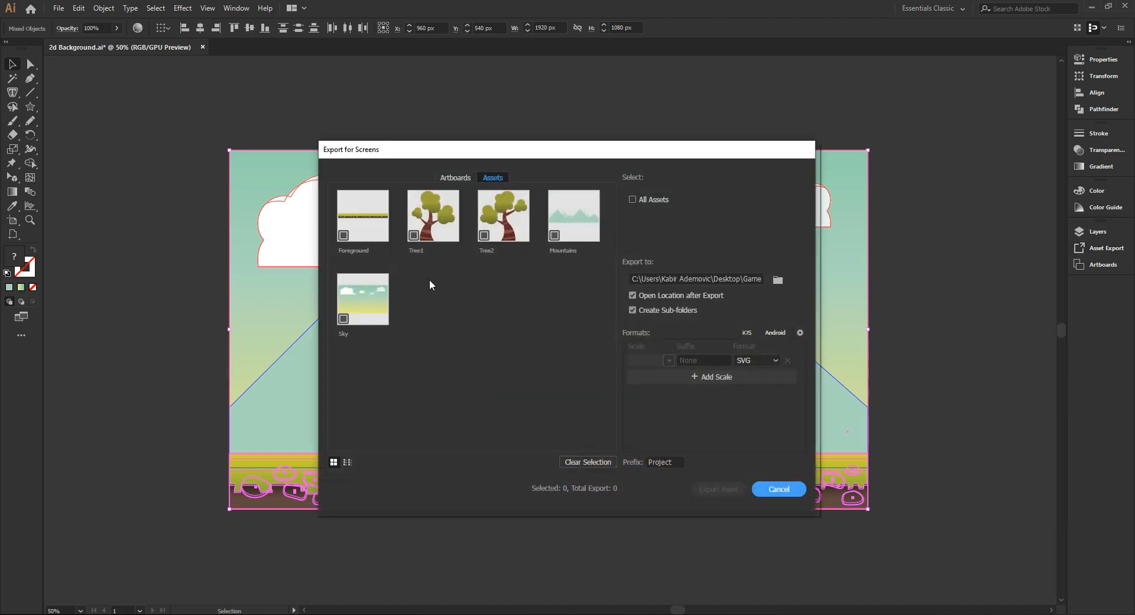
{"action": "left_click", "coordinate": [777, 280]}
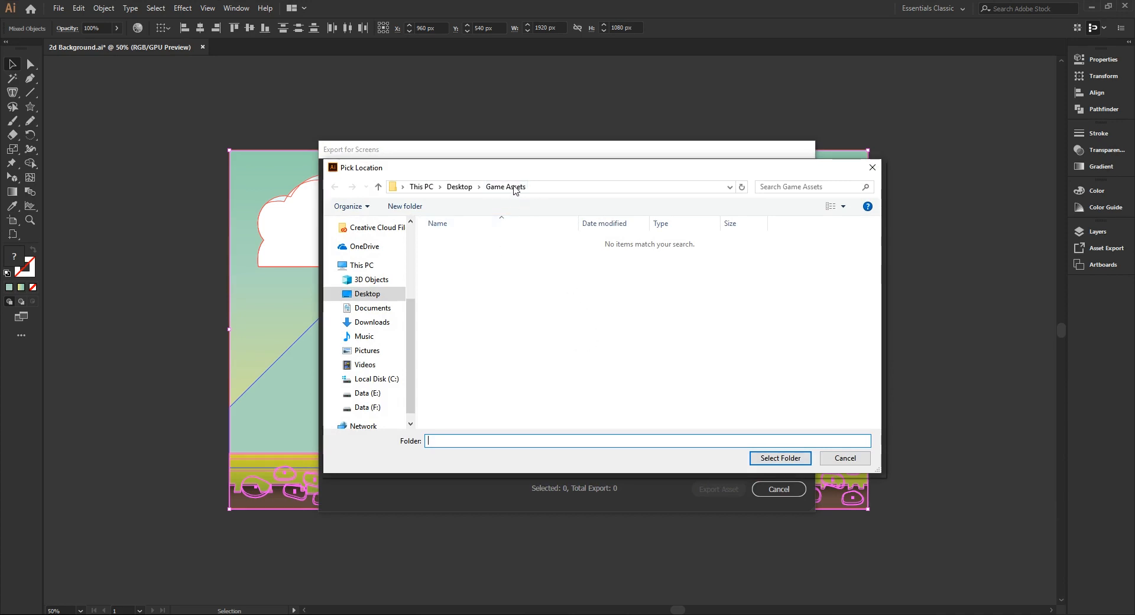
{"action": "left_click", "coordinate": [781, 459]}
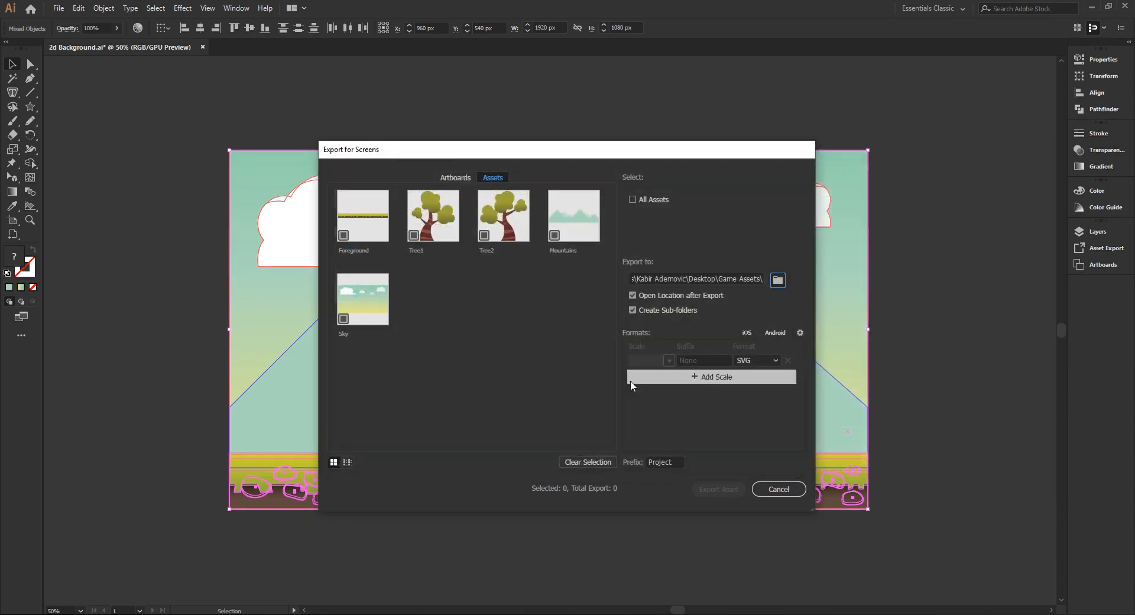
Set the export format to PNG, include all assets and export them
{"action": "left_click", "coordinate": [760, 360]}
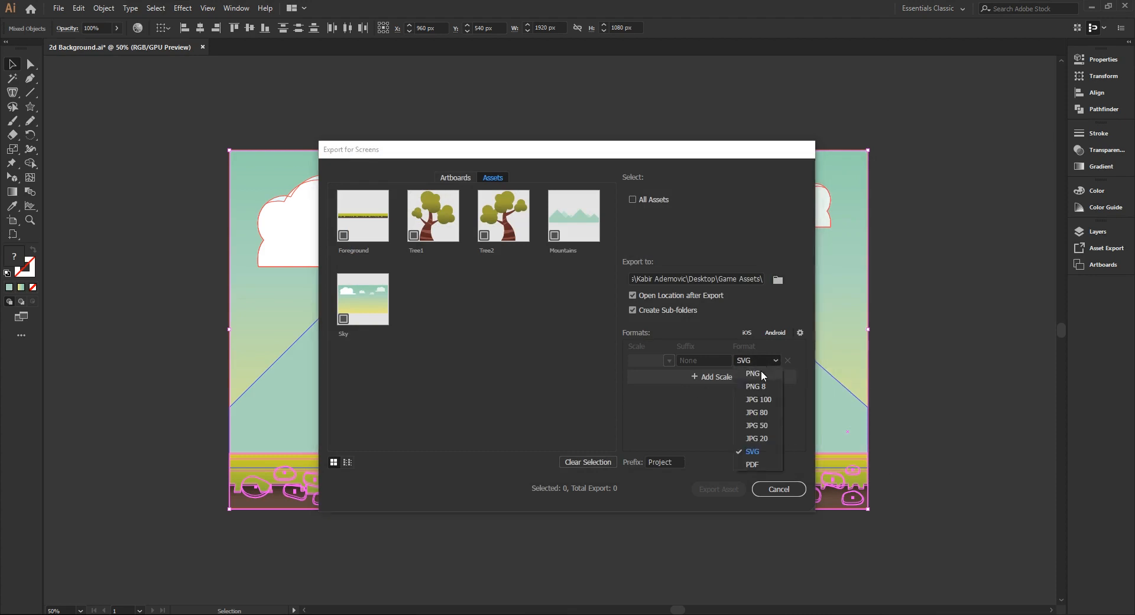
{"action": "left_click", "coordinate": [760, 373]}
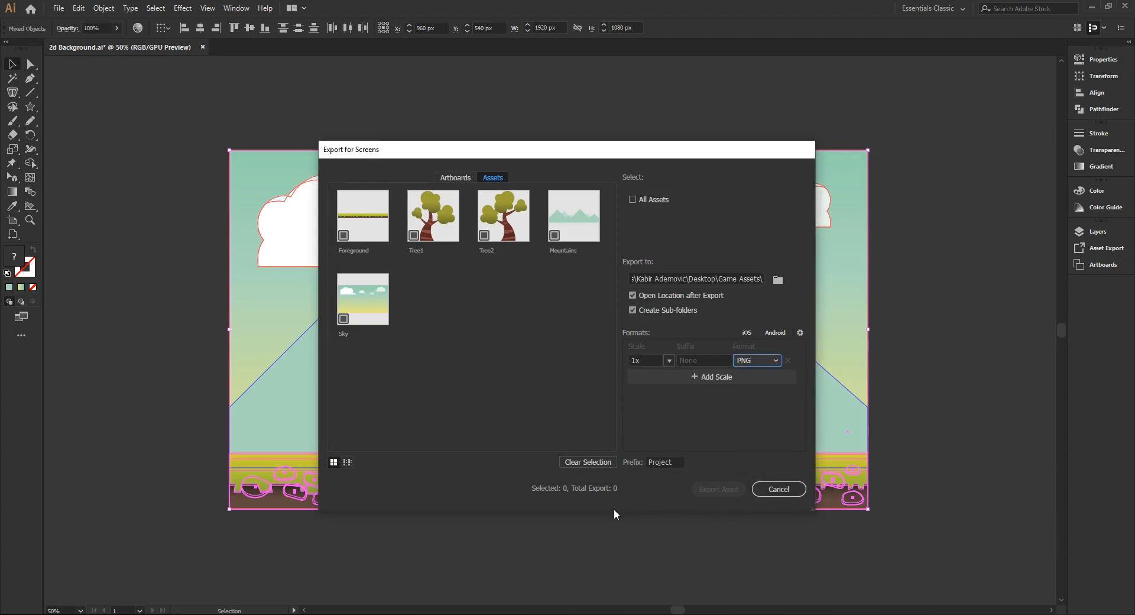
{"action": "left_click", "coordinate": [637, 202]}
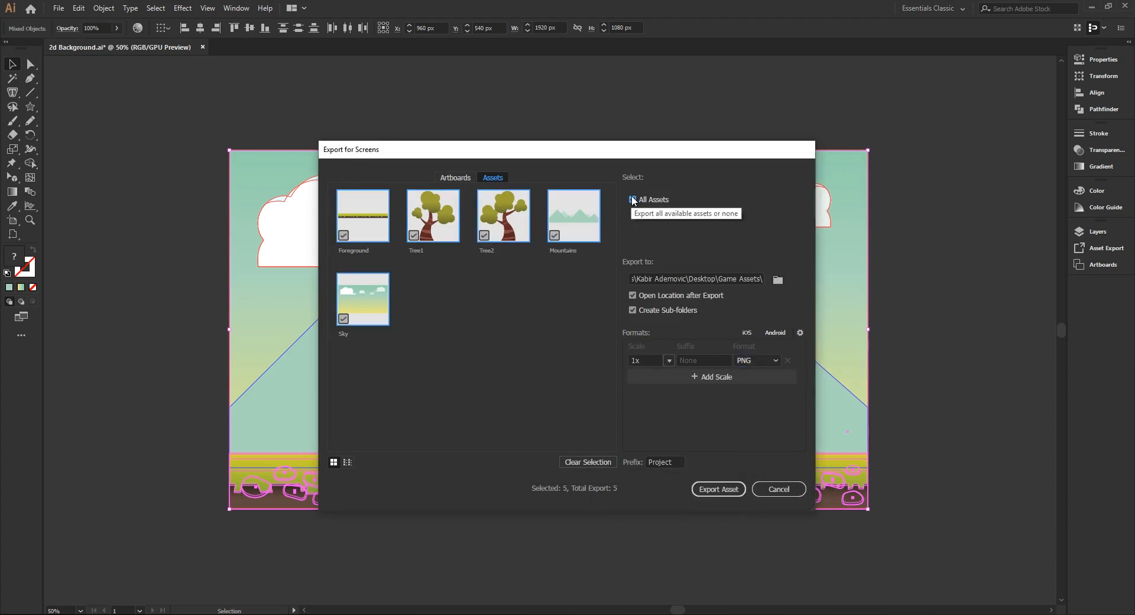
{"action": "left_click", "coordinate": [718, 489]}
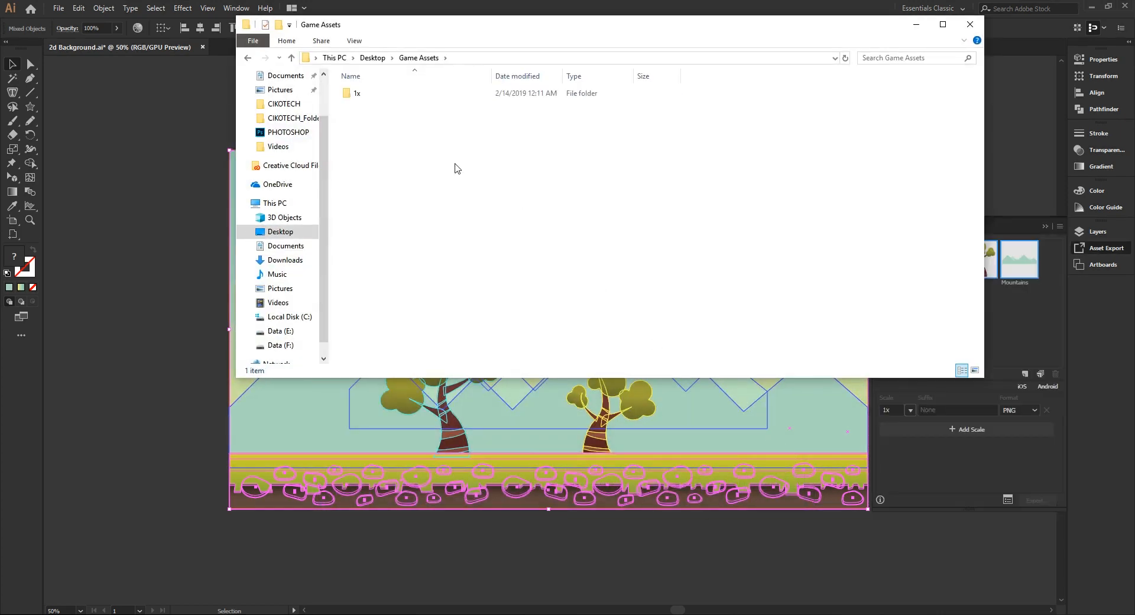
Open the exported 1x folder in a maximized File Explorer window and review the PNG files
{"action": "double_click", "coordinate": [396, 94]}
{"action": "key", "text": "super+Up"}
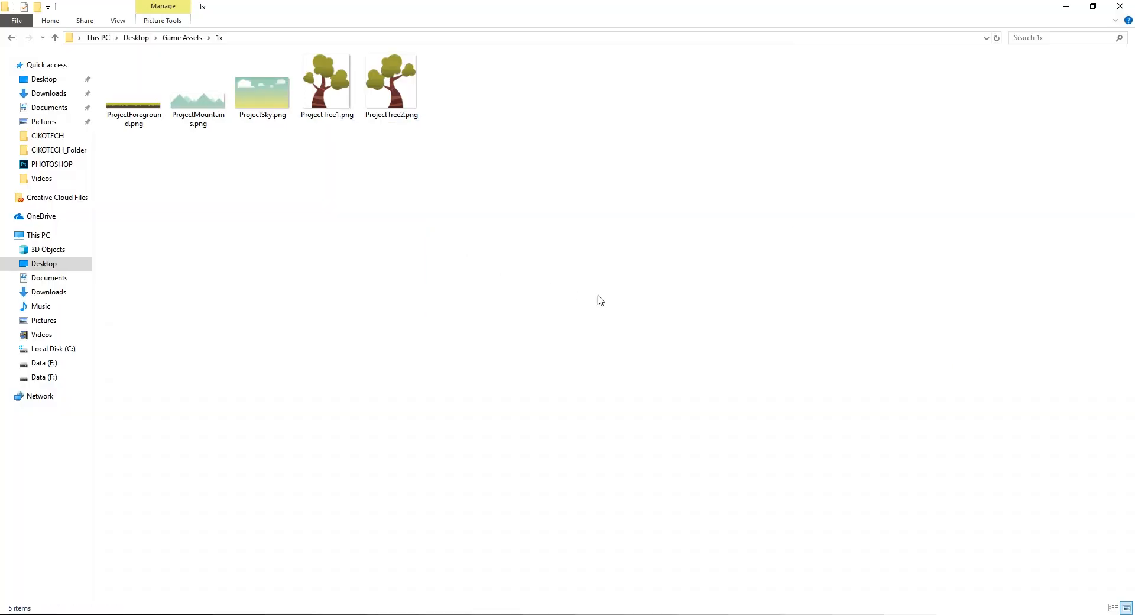
{"action": "left_click_drag", "start_coordinate": [651, 319], "coordinate": [117, 57]}
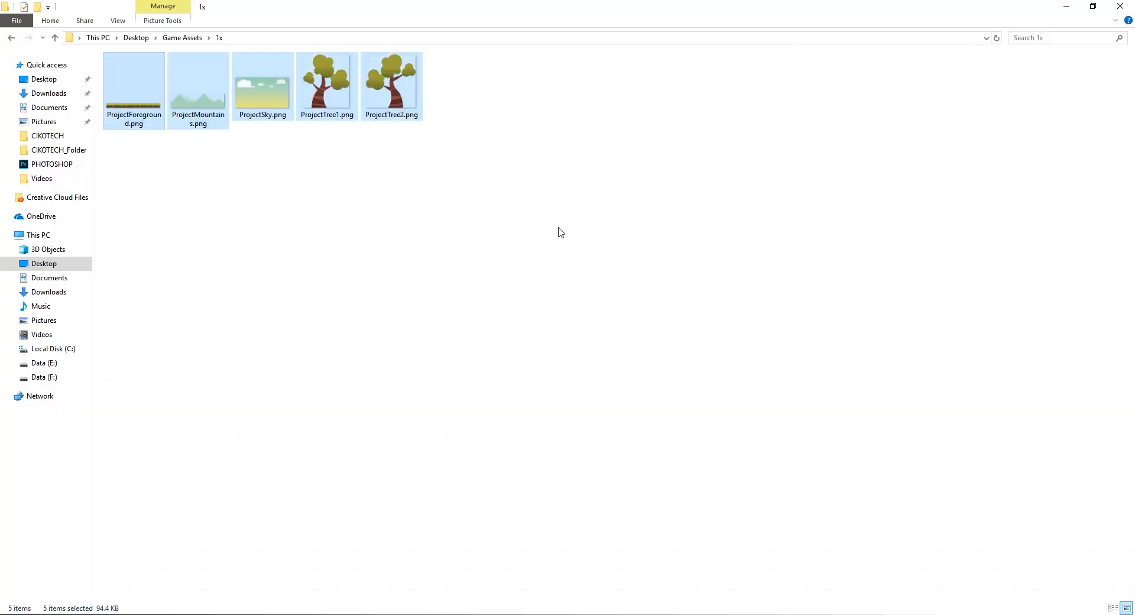
{"action": "left_click", "coordinate": [561, 231]}
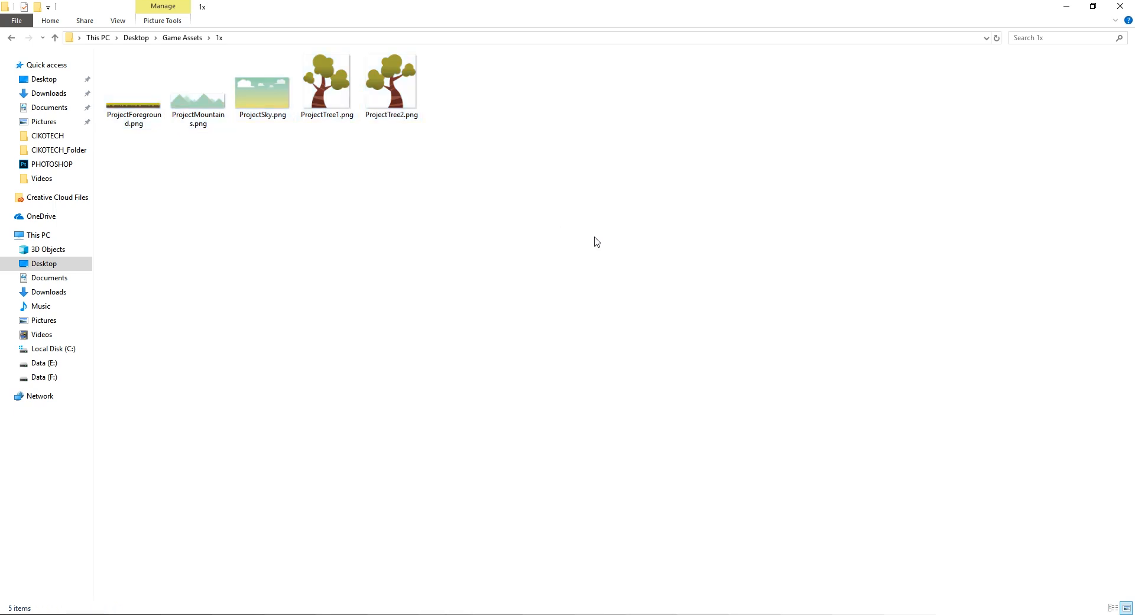
{"action": "left_click_drag", "start_coordinate": [672, 258], "coordinate": [118, 60]}
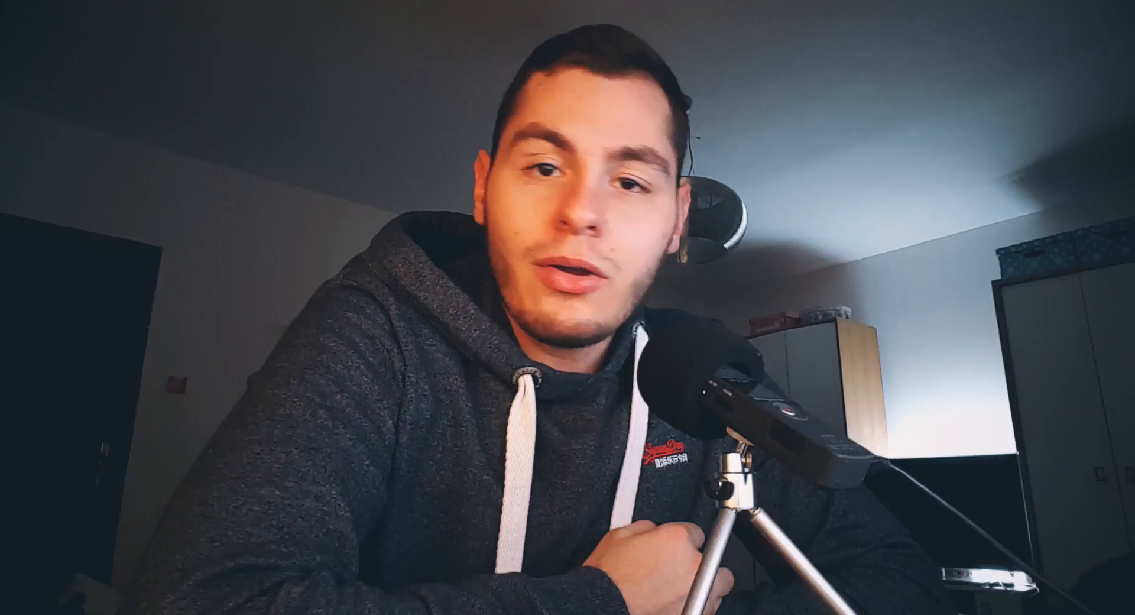